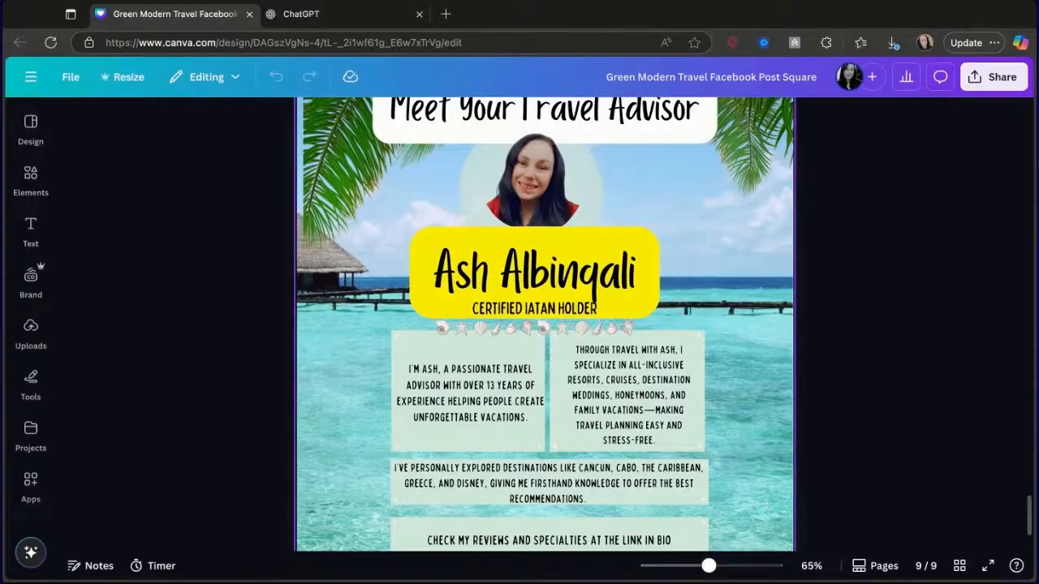
Step: Open canva.com in a new browser tab
scroll(425, 192, up, 1)
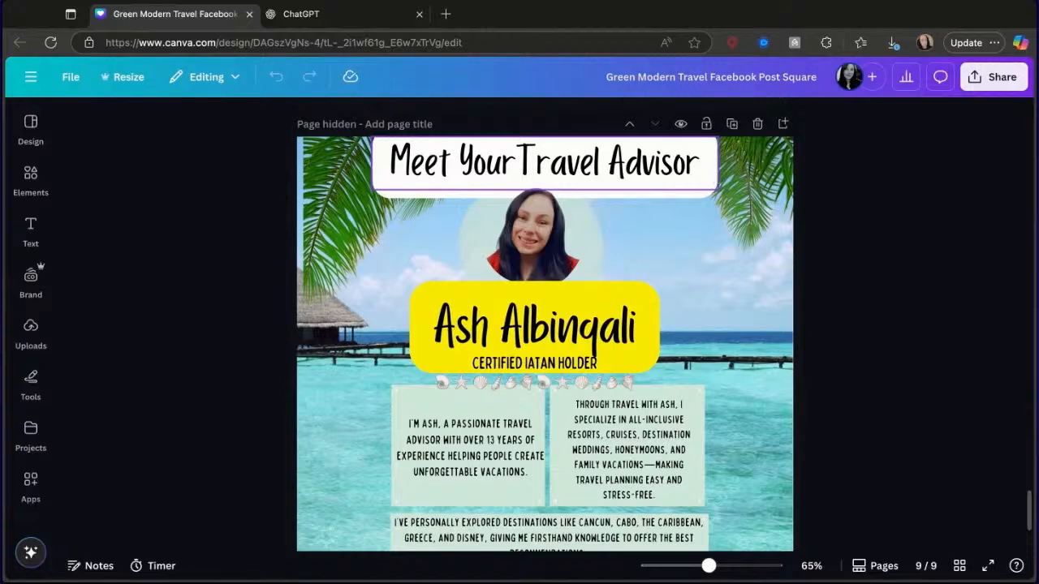
click(446, 15)
text(canva.com)
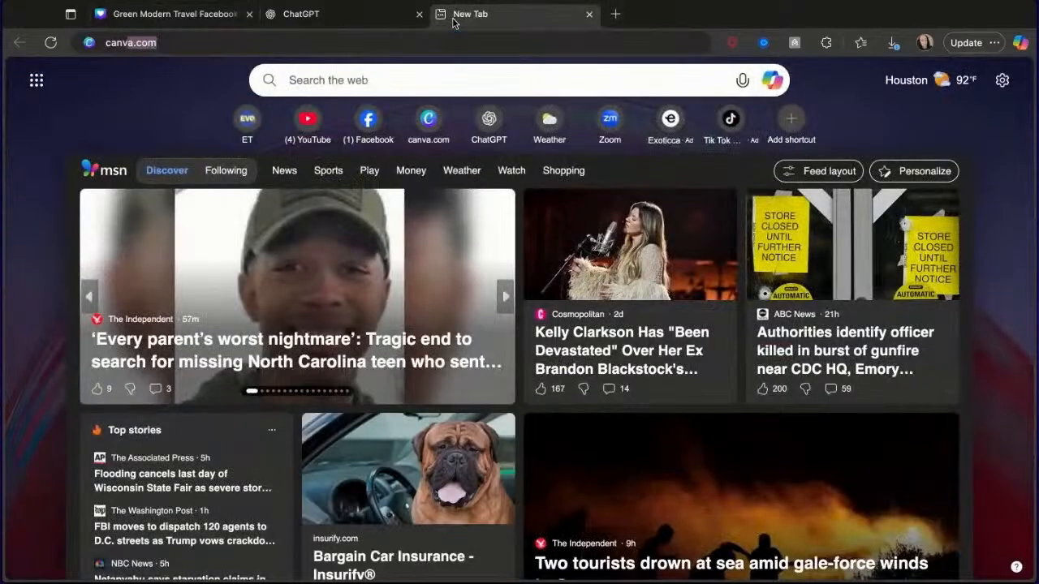
key(Return)
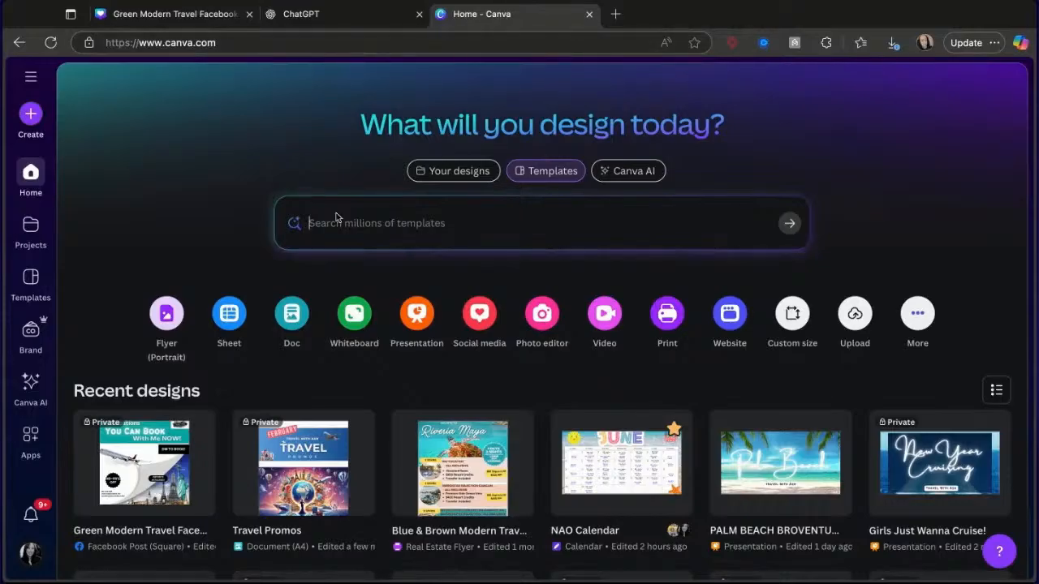
Step: Search the templates for "facebook post" and create a blank Facebook Post (Landscape) design
text(faceb)
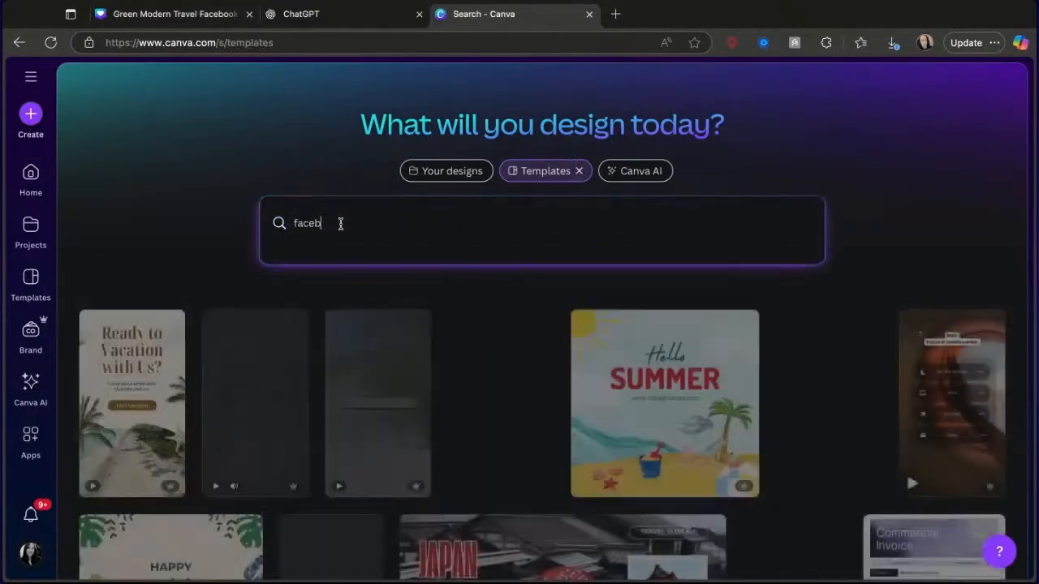
text(ook post)
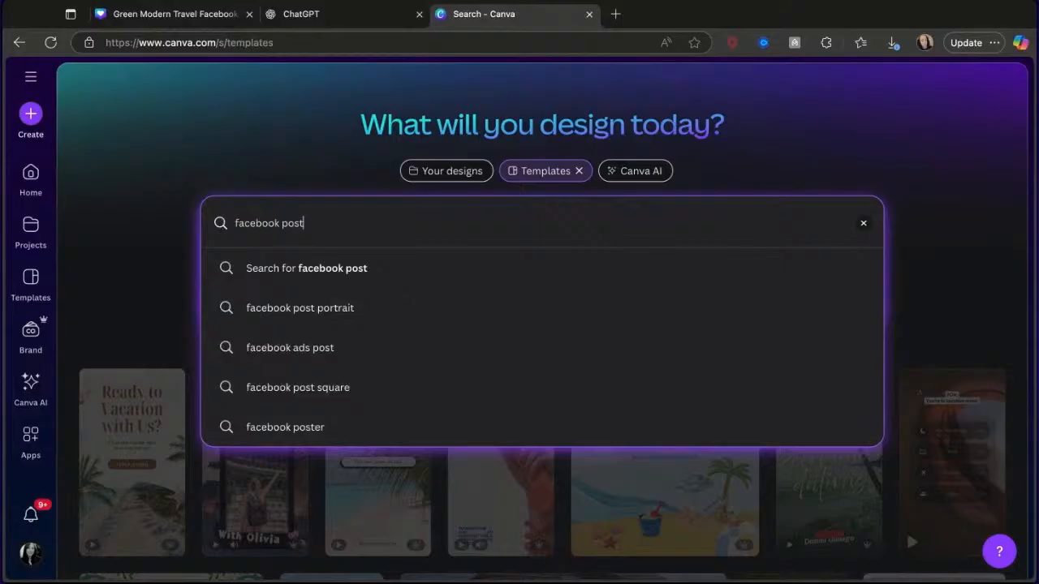
key(Return)
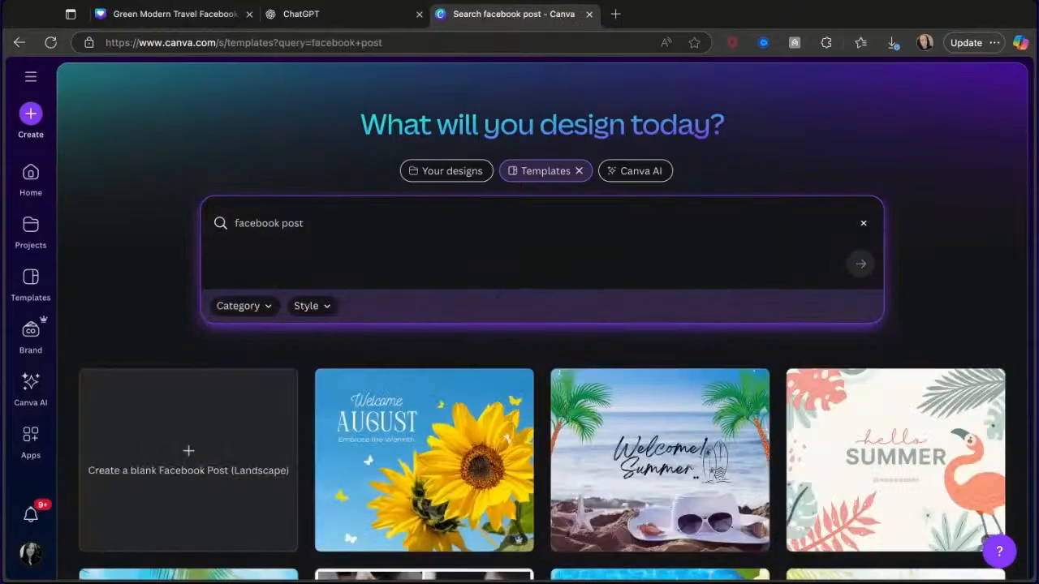
click(238, 407)
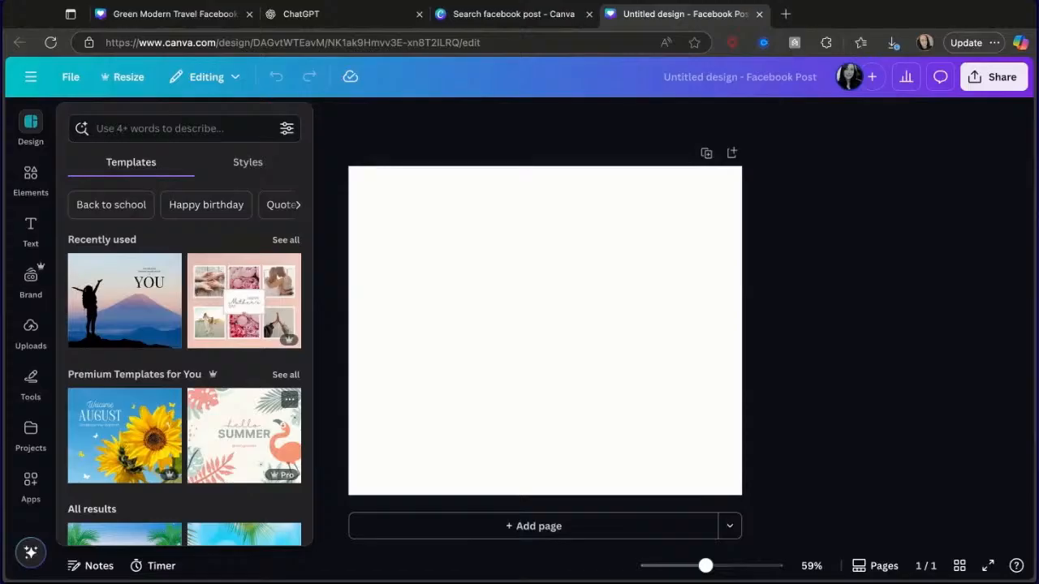
Step: Search the design templates for "travel agency flyer" and look through the results
click(116, 124)
text(trav)
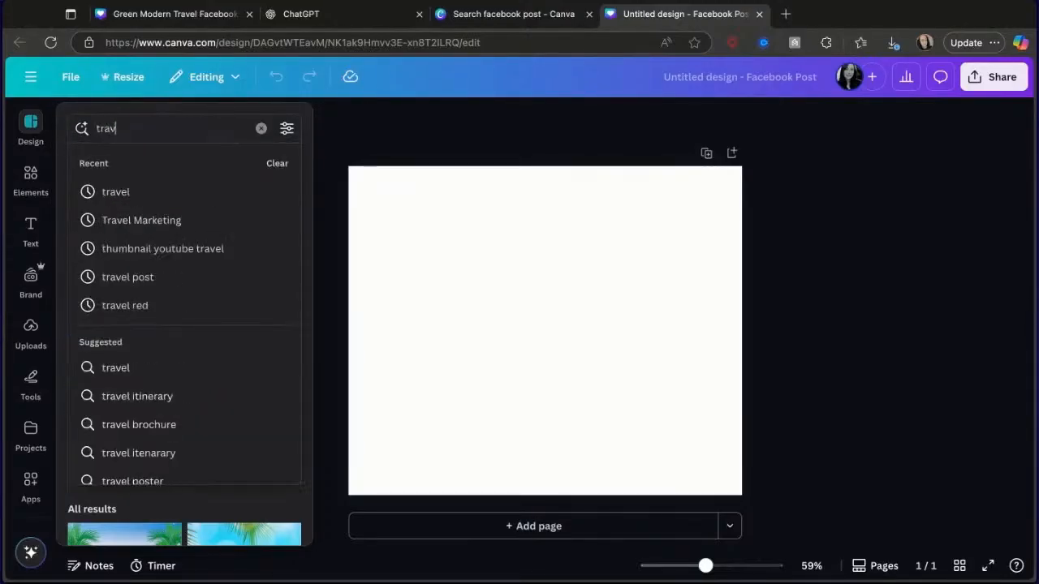
text(el agency fly)
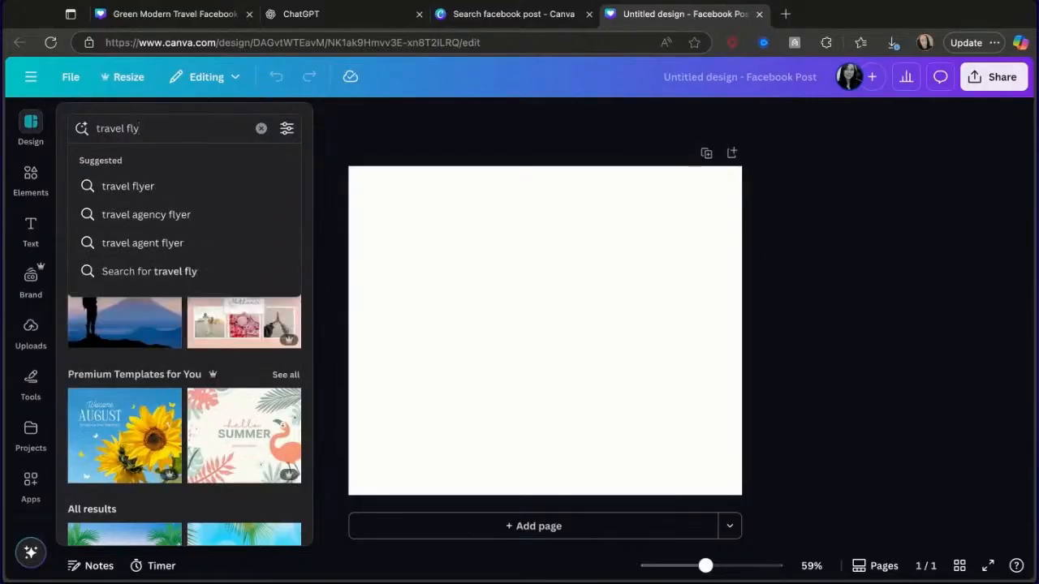
click(130, 216)
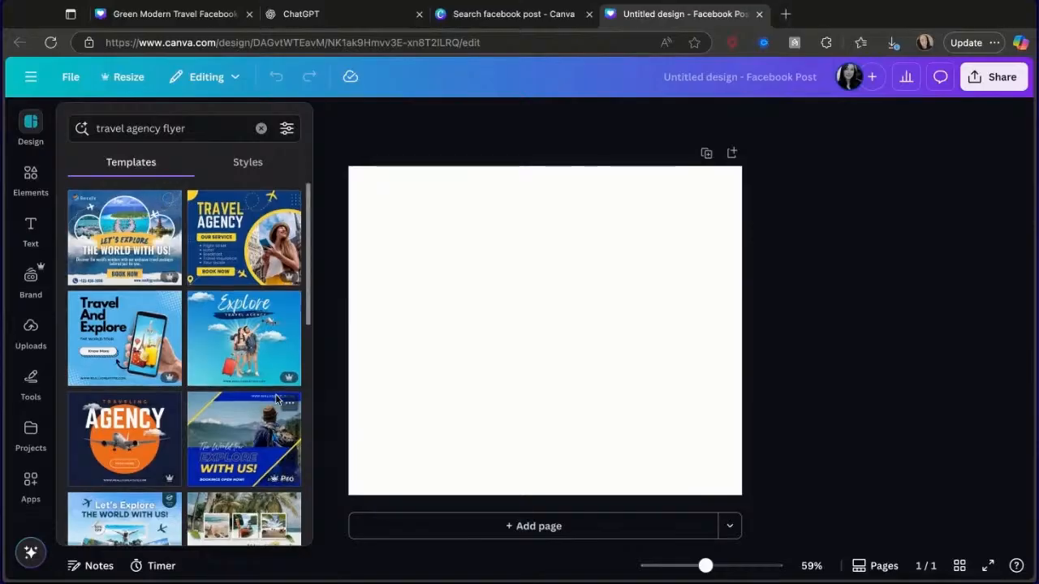
scroll(276, 379, down, 5)
scroll(276, 400, down, 5)
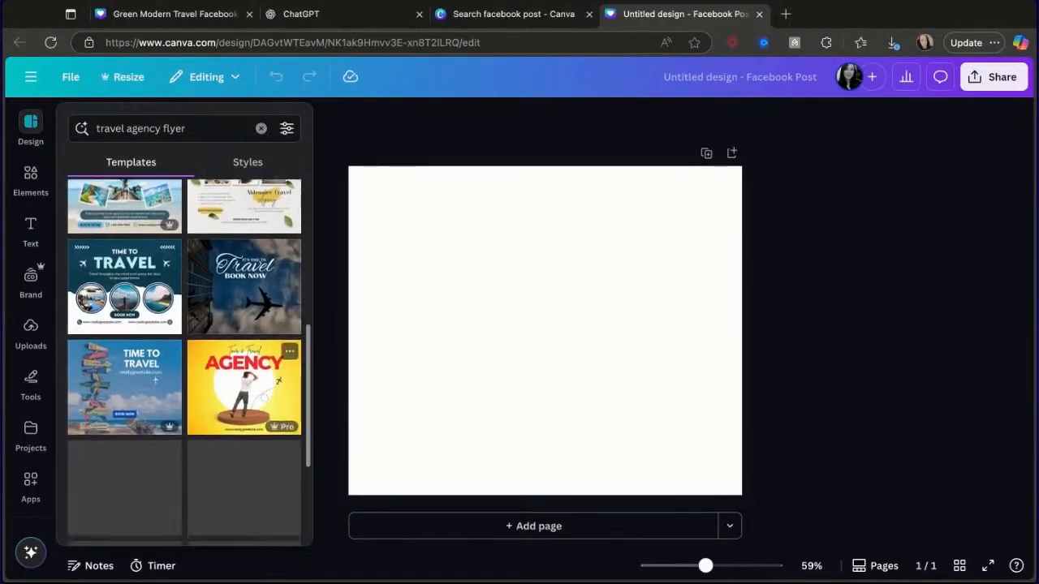
Step: Change the template search to "travel agent flyer"
click(161, 128)
key(BackSpace)
key(BackSpace)
key(BackSpace)
key(BackSpace)
key(BackSpace)
key(BackSpace)
key(BackSpace)
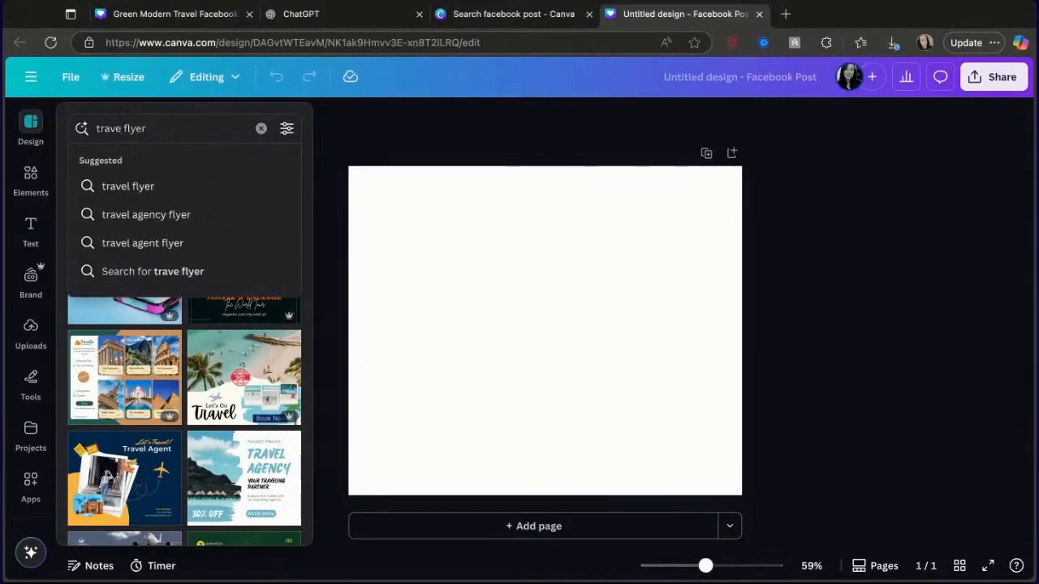
click(143, 244)
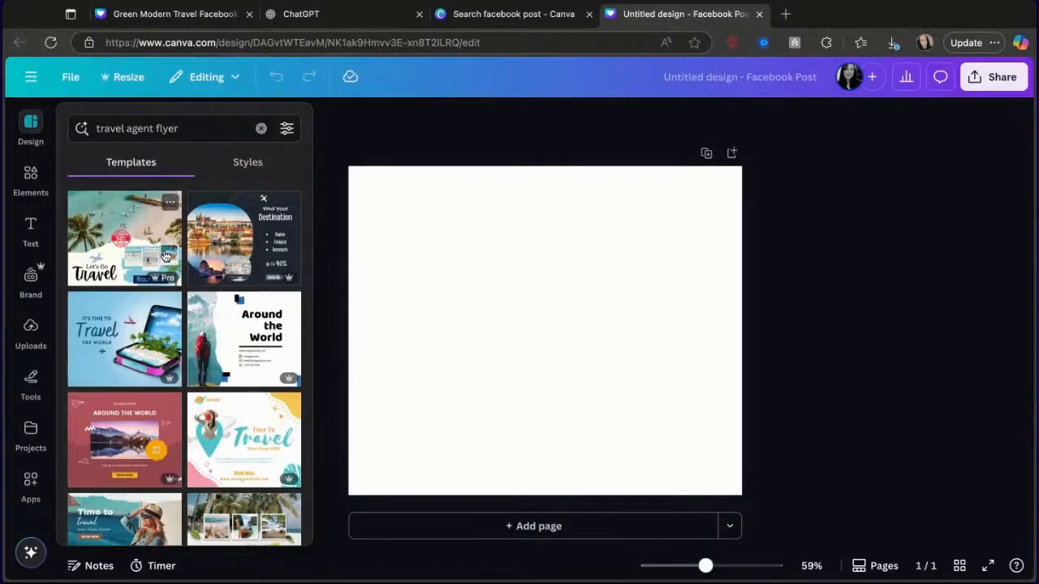
Step: Browse the travel agent flyer templates for a suitable layout for the post
scroll(203, 405, down, 5)
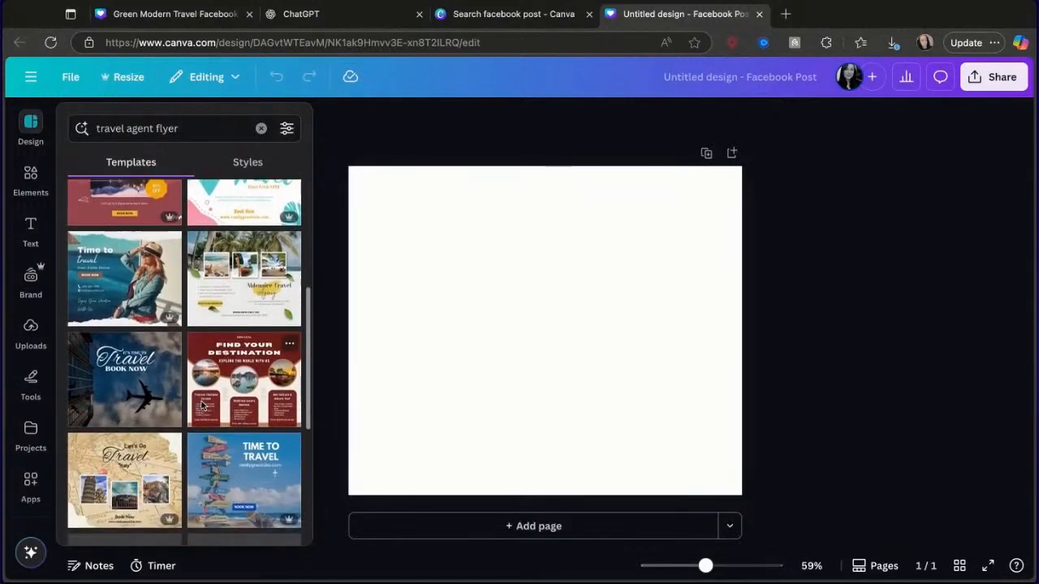
scroll(244, 340, down, 2)
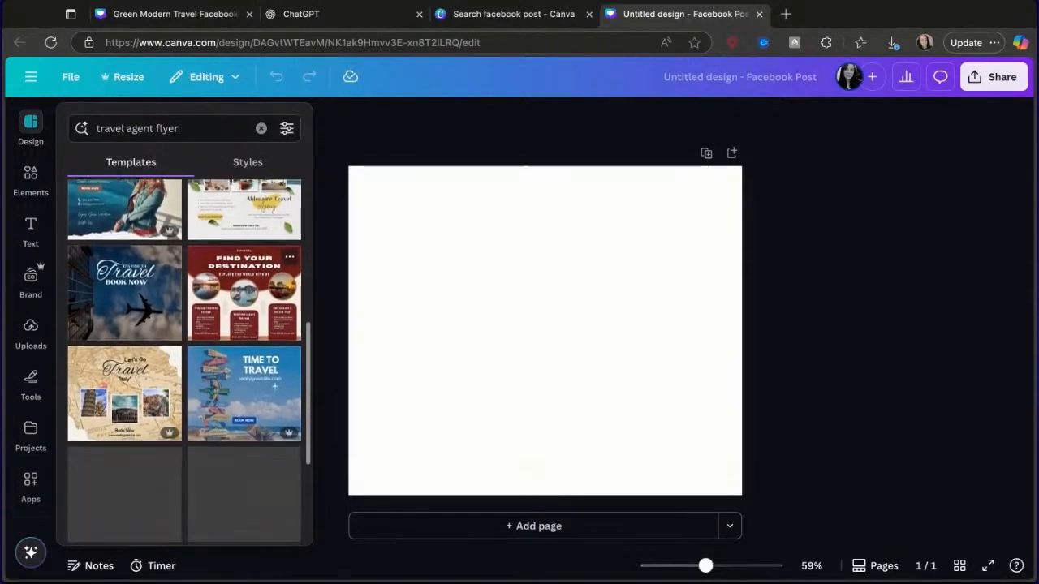
scroll(244, 358, down, 4)
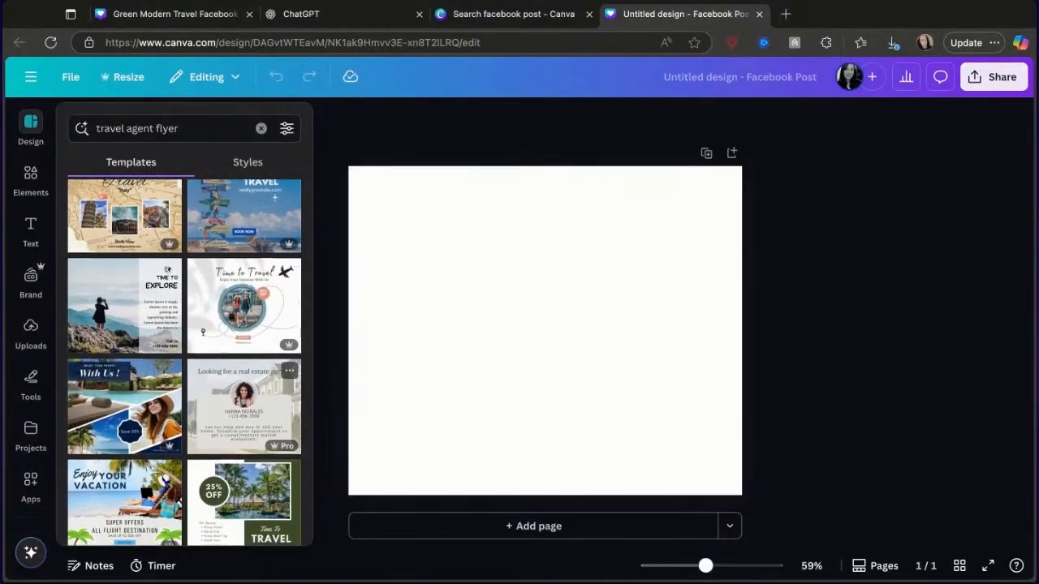
scroll(243, 381, down, 3)
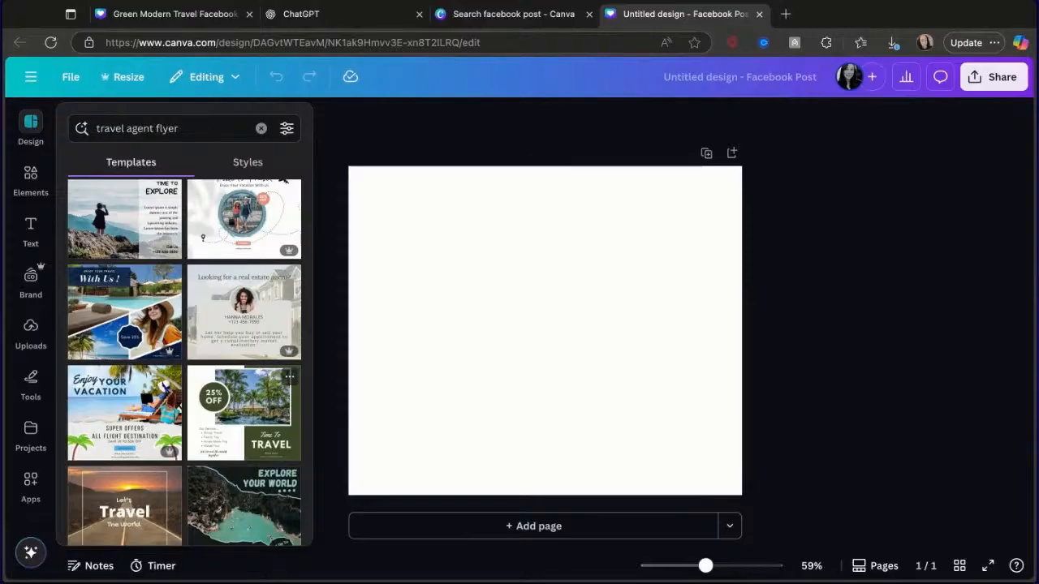
scroll(243, 341, down, 10)
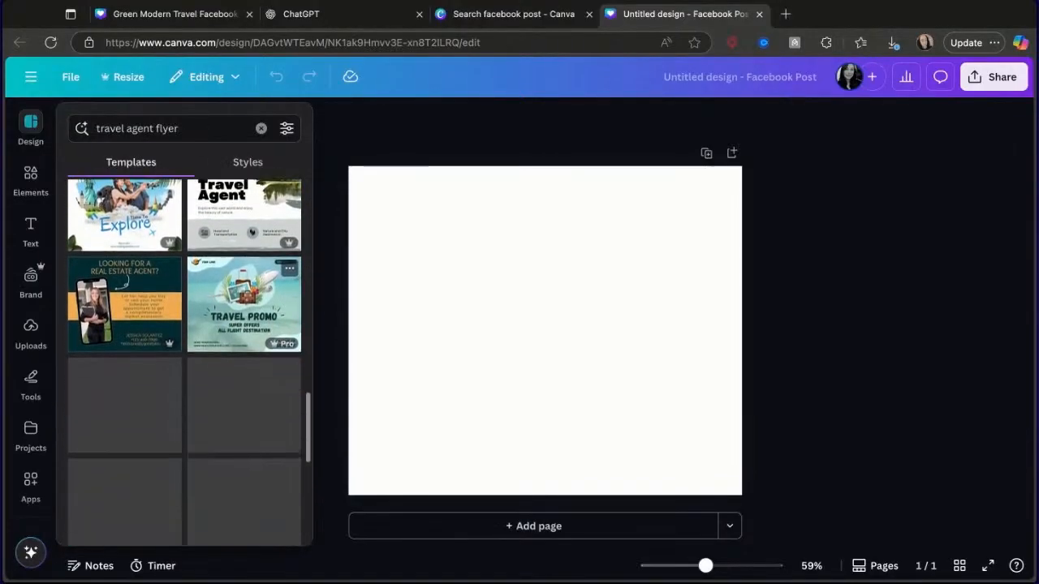
scroll(243, 341, down, 8)
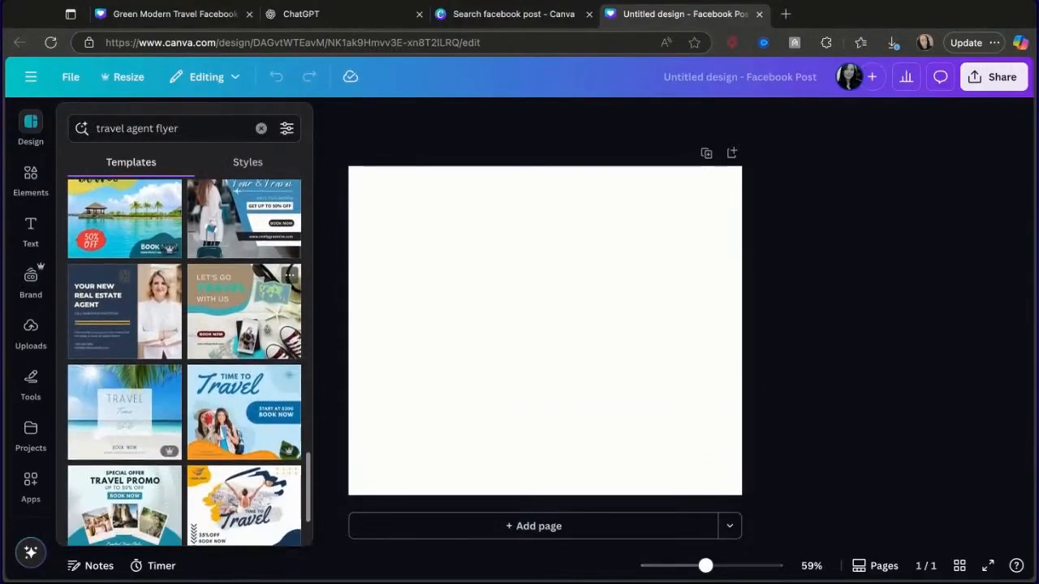
scroll(185, 341, down, 4)
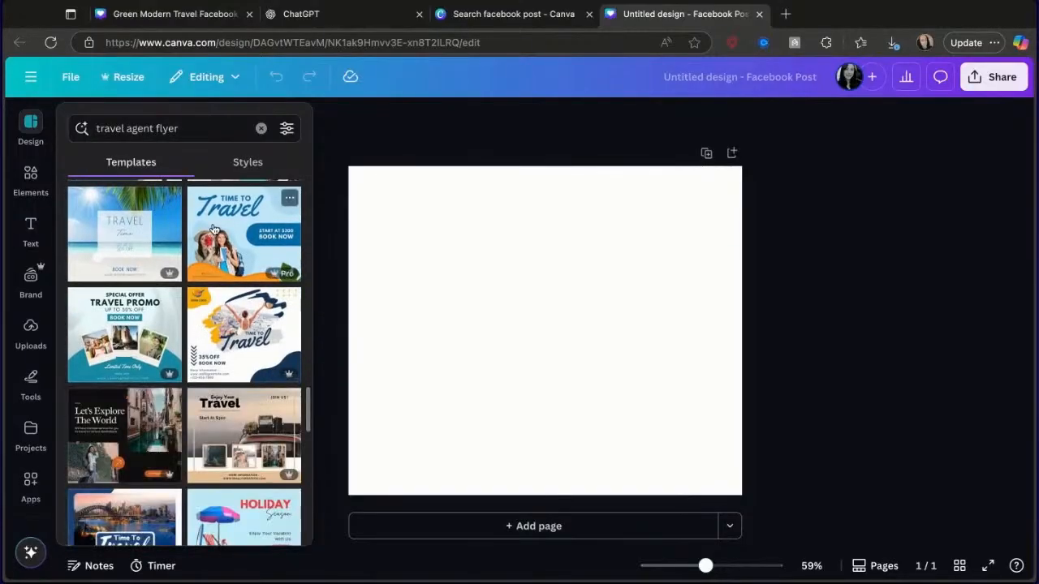
Step: Replace the template search with the recent search "Travel Marketing"
click(222, 128)
key(BackSpace)
key(BackSpace)
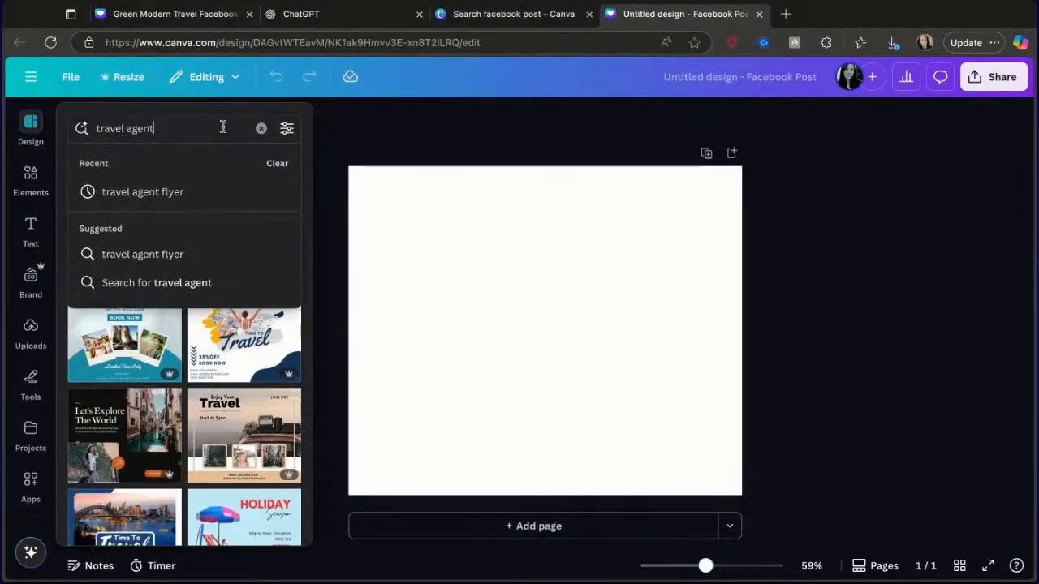
key(BackSpace)
key(BackSpace)
key(BackSpace)
key(BackSpace)
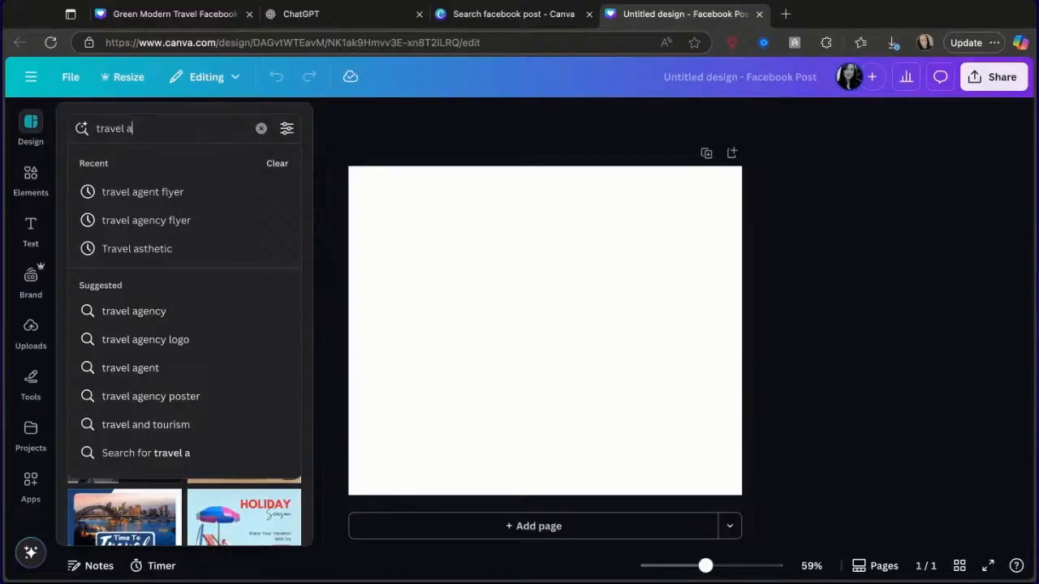
key(BackSpace)
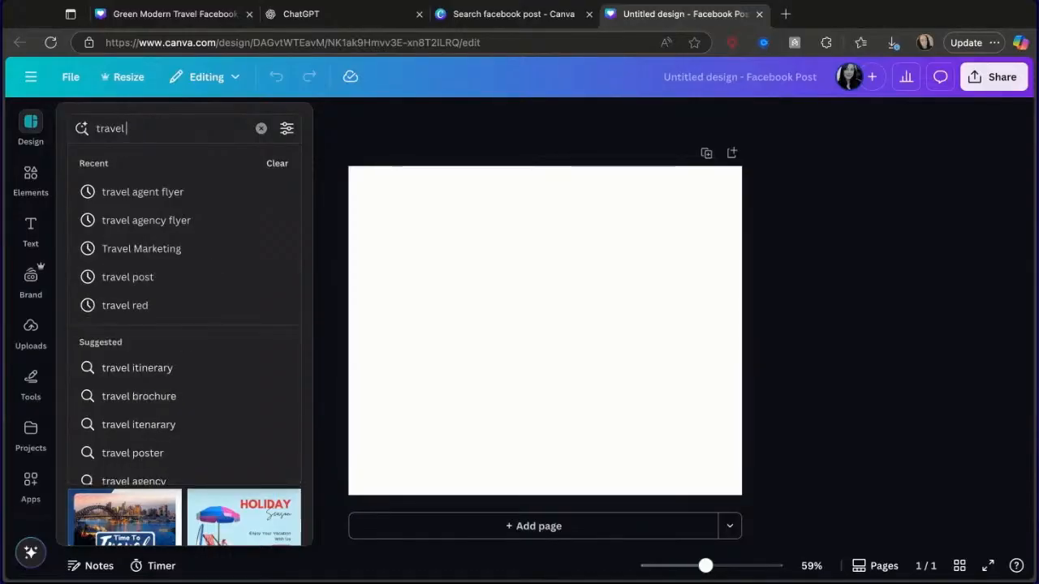
click(172, 250)
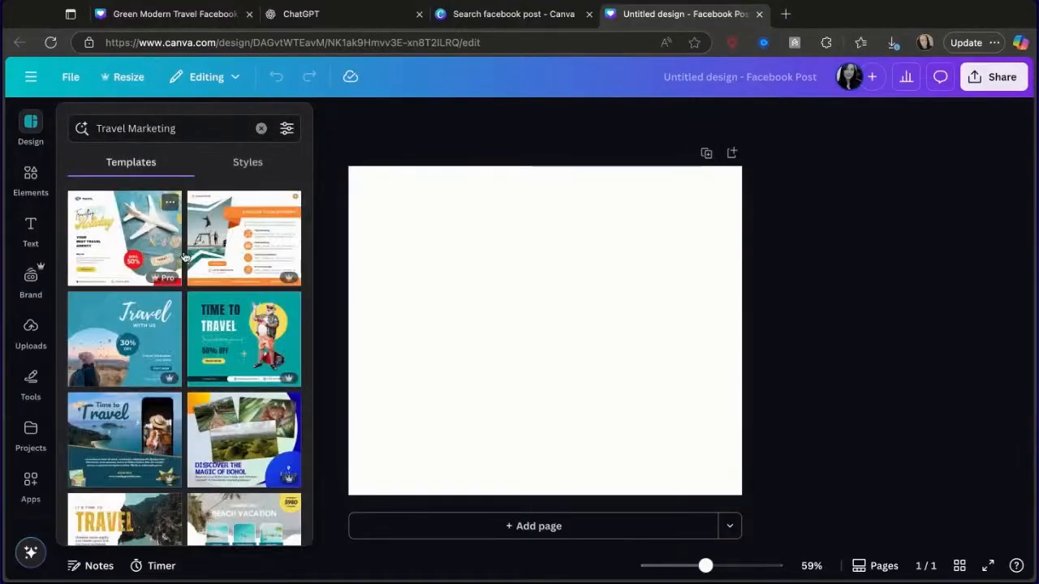
Step: Browse the Travel Marketing templates for a suitable layout for the travel advisor post
scroll(185, 256, down, 5)
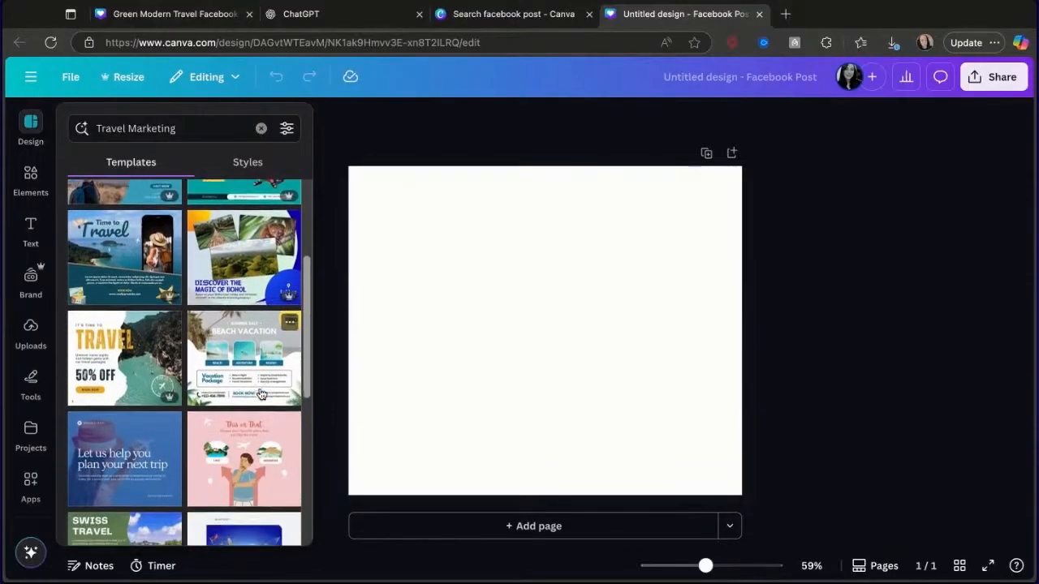
scroll(261, 394, down, 5)
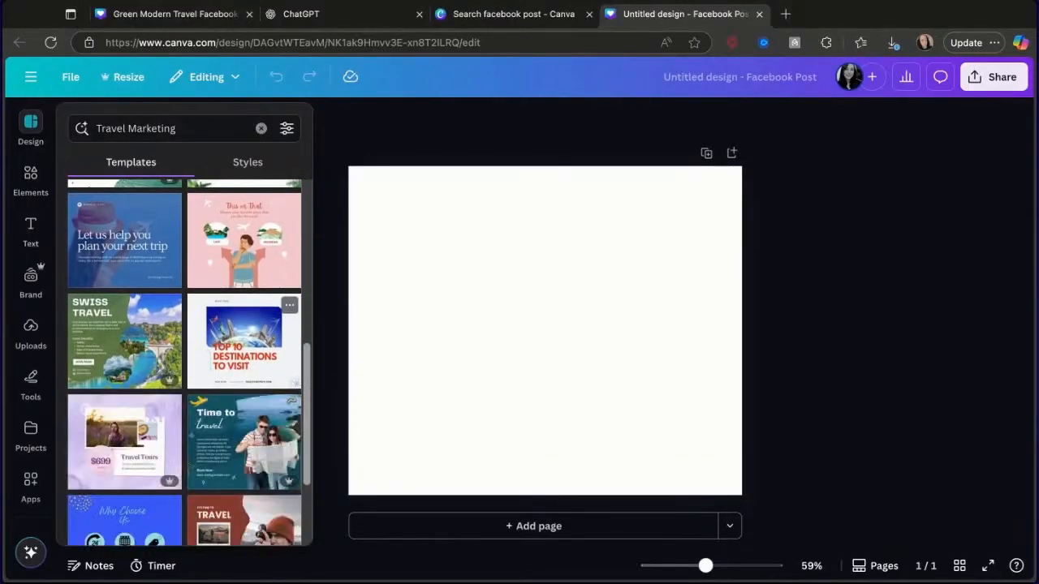
scroll(244, 341, down, 10)
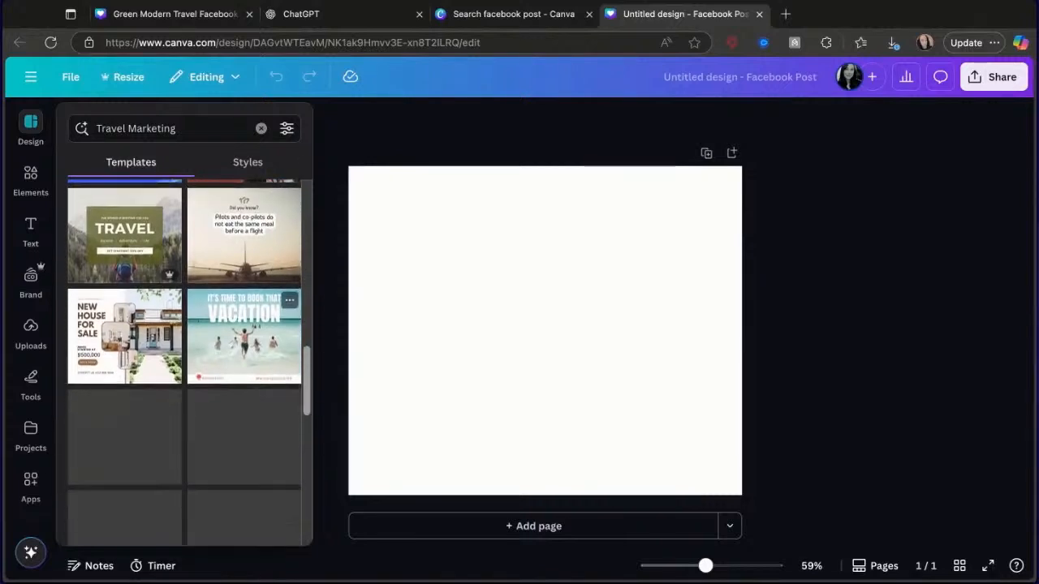
scroll(244, 350, down, 2)
scroll(243, 349, down, 3)
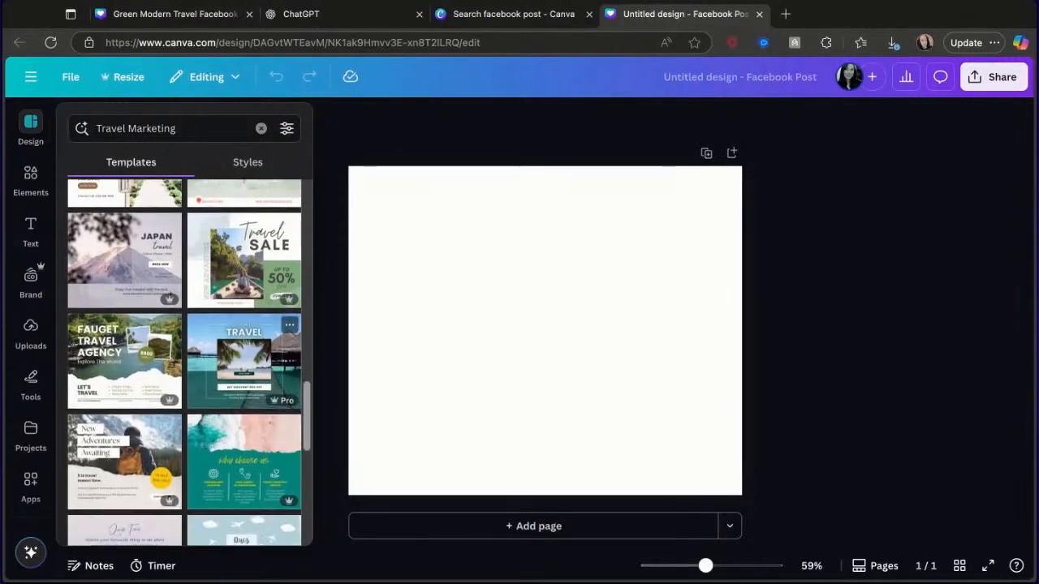
scroll(244, 349, down, 8)
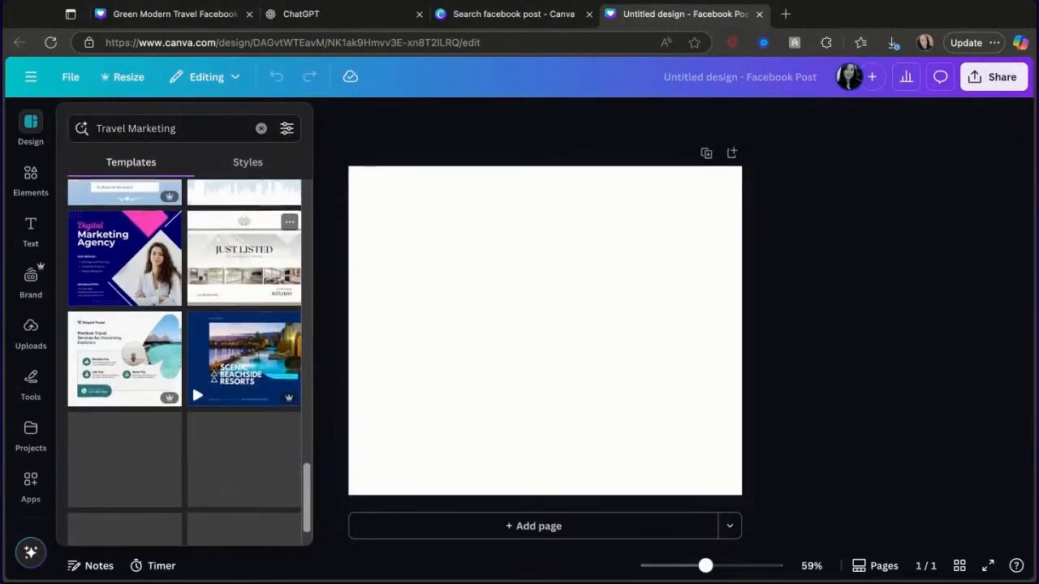
scroll(244, 349, down, 2)
scroll(244, 349, down, 3)
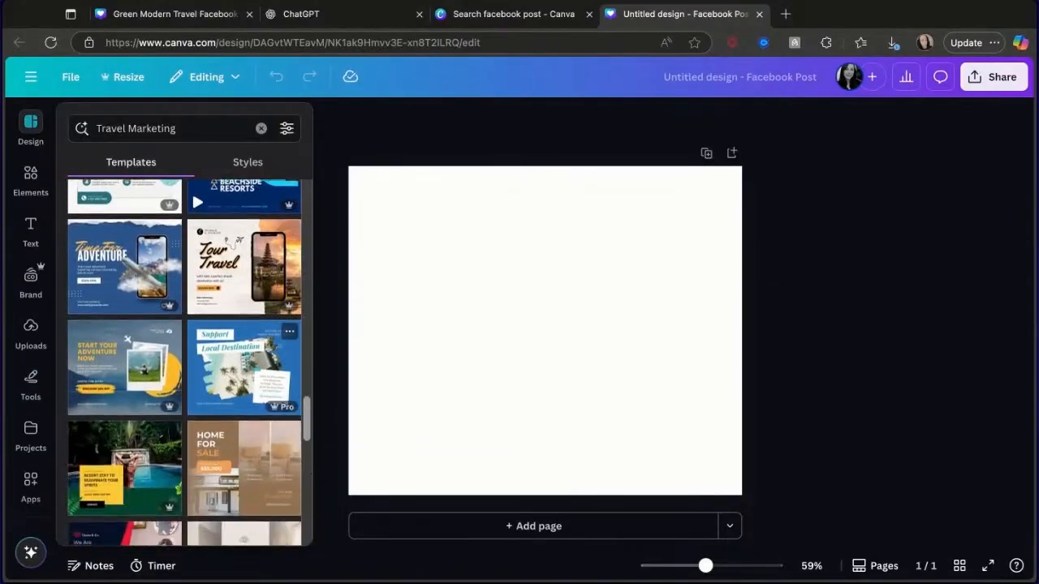
scroll(244, 349, down, 5)
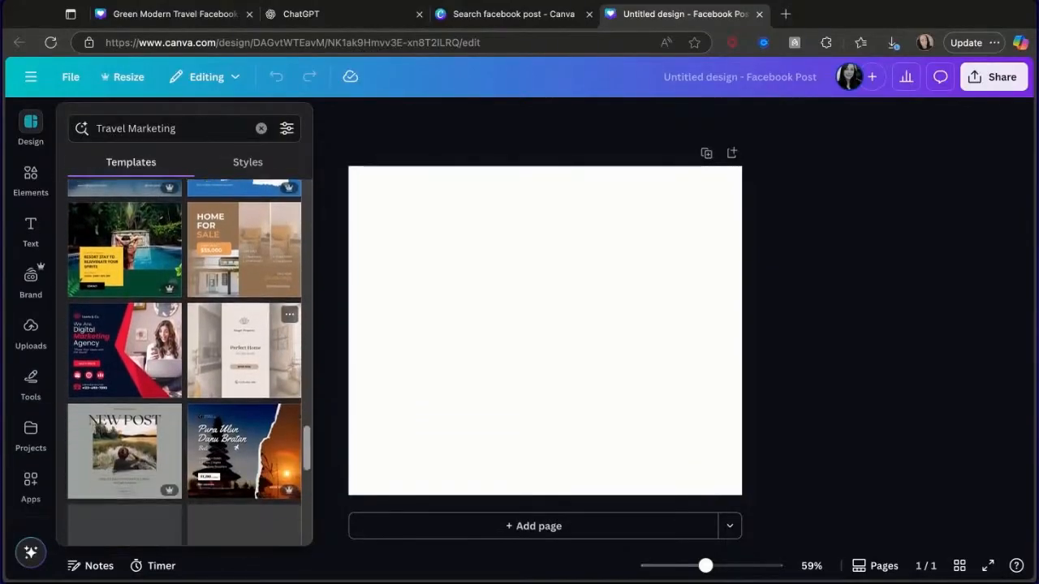
scroll(243, 349, down, 5)
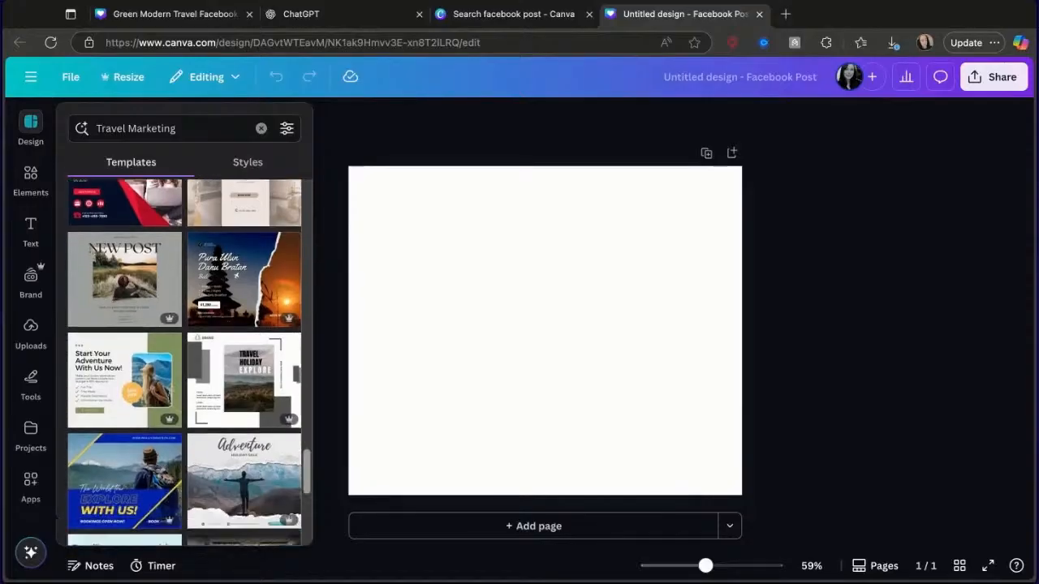
scroll(243, 349, down, 5)
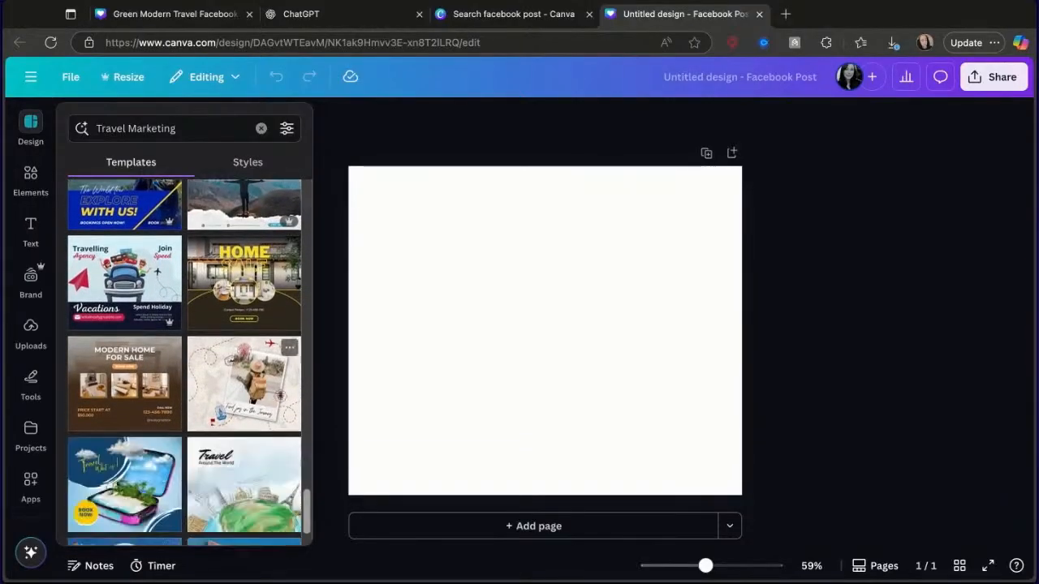
scroll(243, 349, down, 5)
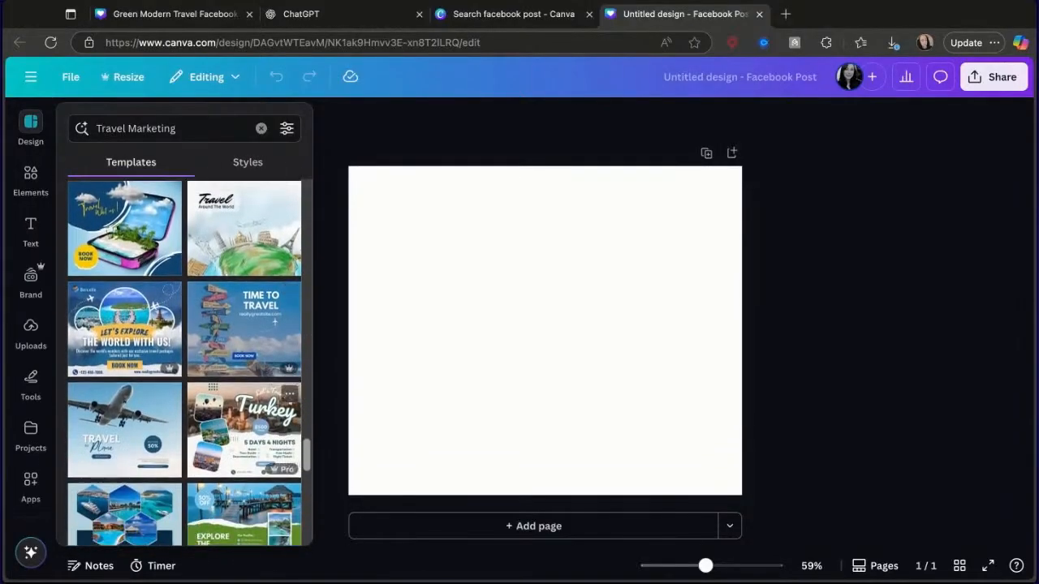
scroll(243, 325, down, 3)
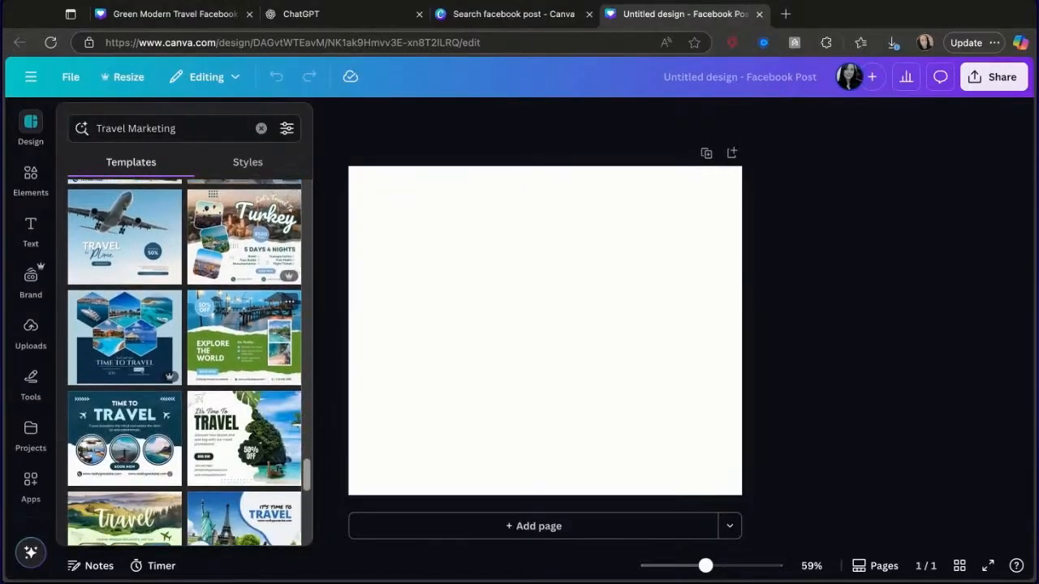
Step: Refine the template search to "Travel Marketing flyer"
click(192, 123)
text(flyer)
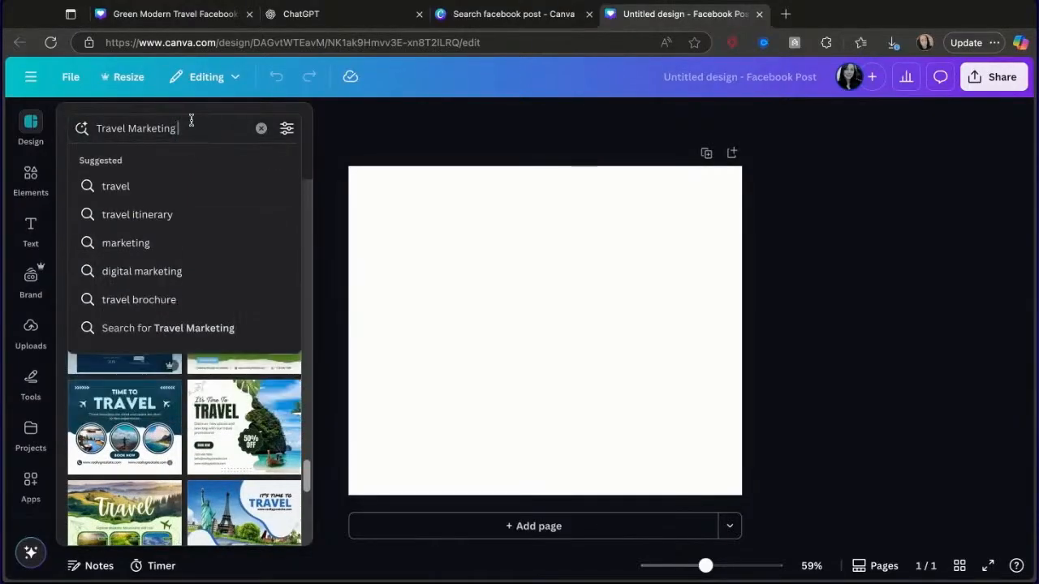
key(Return)
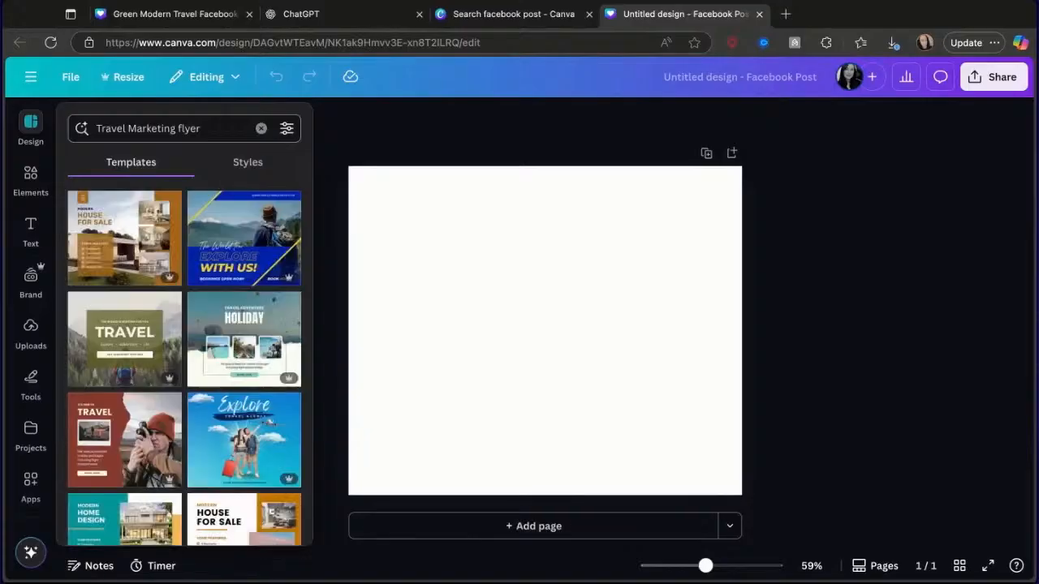
Step: Apply the teal "Travel Destination" template with three circular beach photos to the blank page
scroll(217, 420, down, 3)
scroll(217, 420, down, 4)
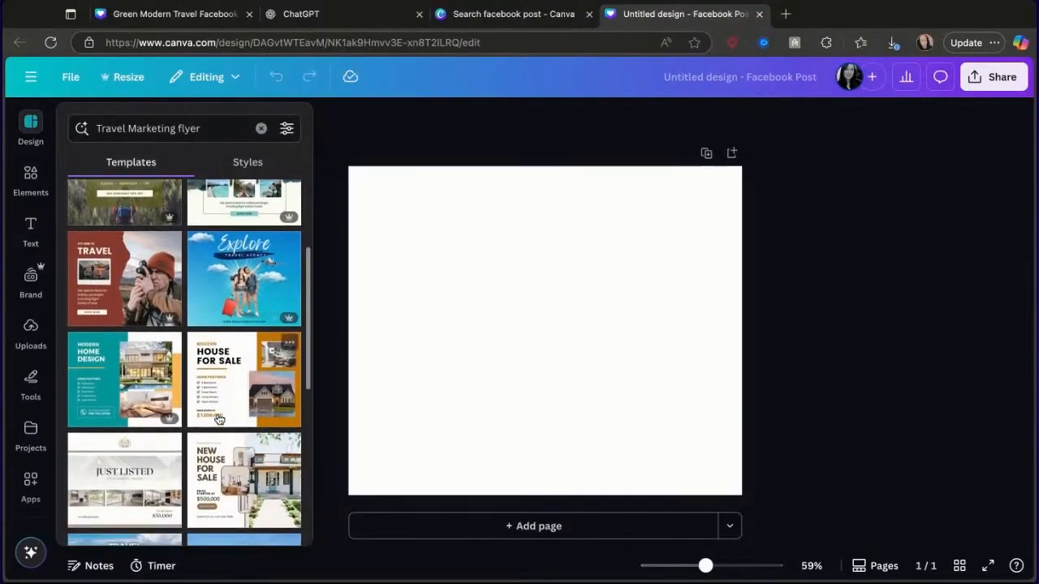
scroll(243, 341, down, 3)
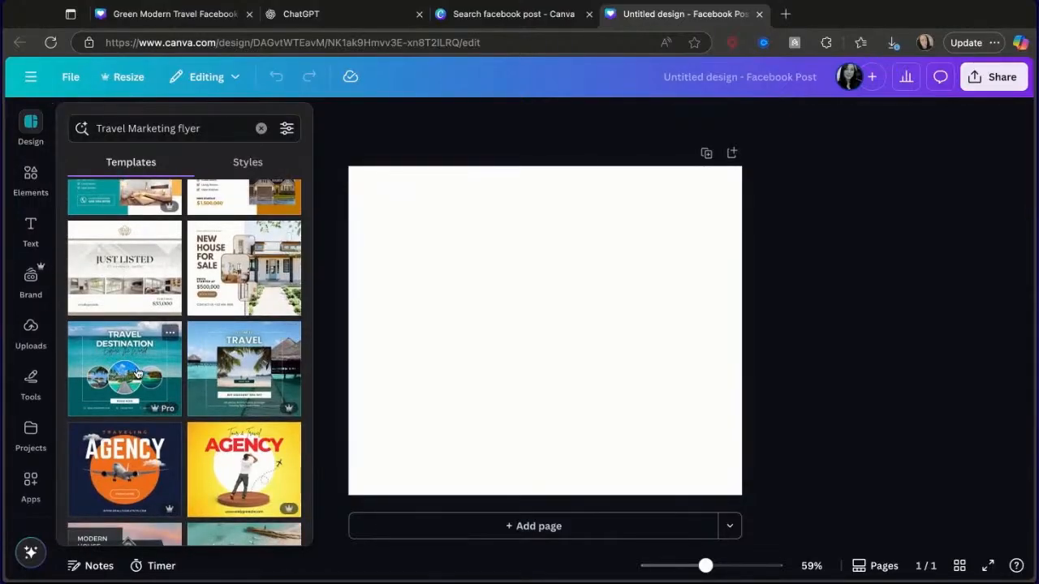
click(138, 373)
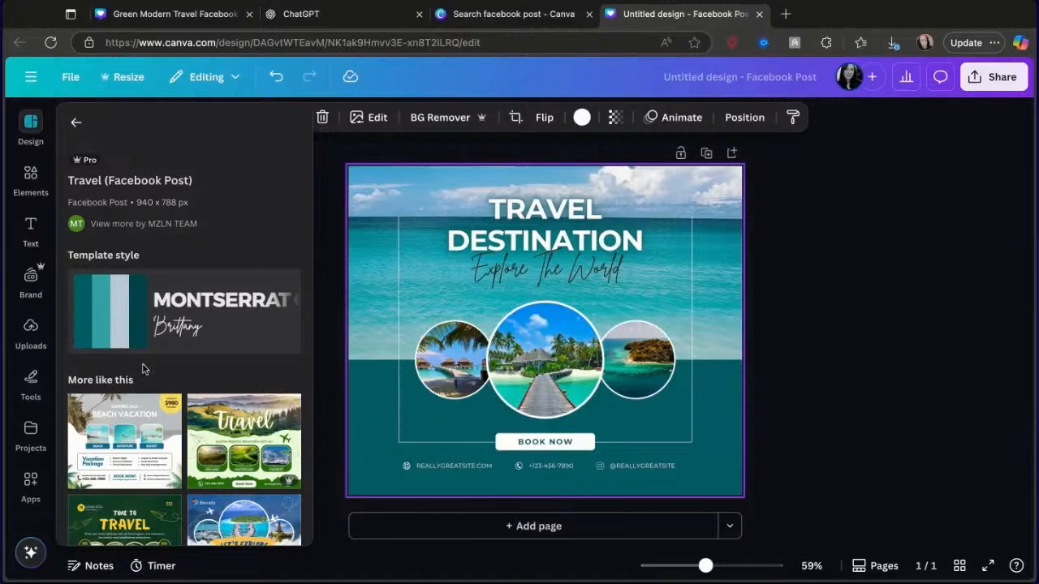
Step: Move the "TRAVEL DESTINATION" heading to the page's upper edge and widen its text box so the heading fits on one line
click(549, 216)
drag(548, 216, 539, 189)
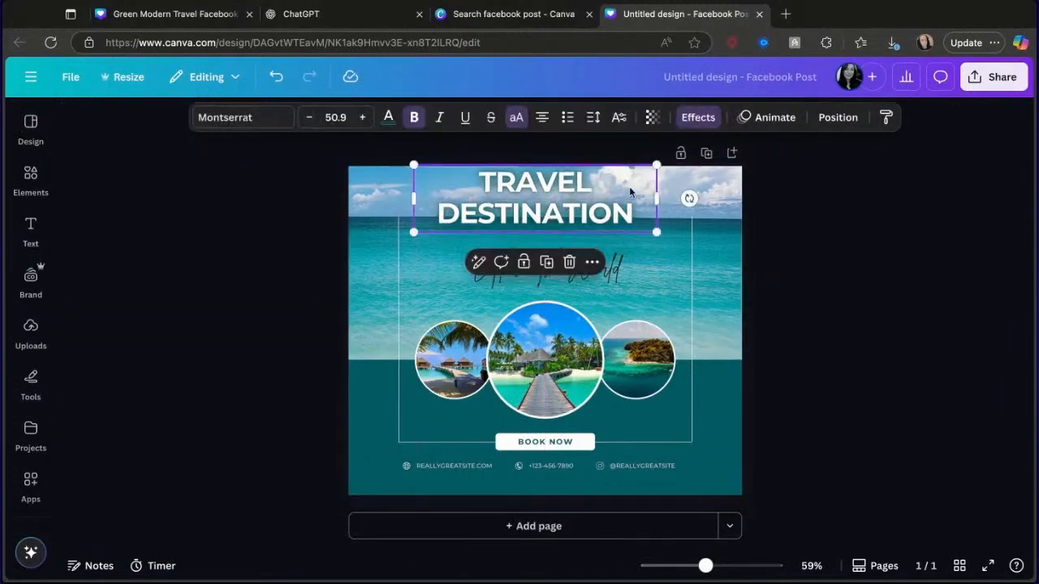
mouse_move(659, 196)
mouse_down()
mouse_move(759, 199)
mouse_move(662, 189)
mouse_up()
click(716, 224)
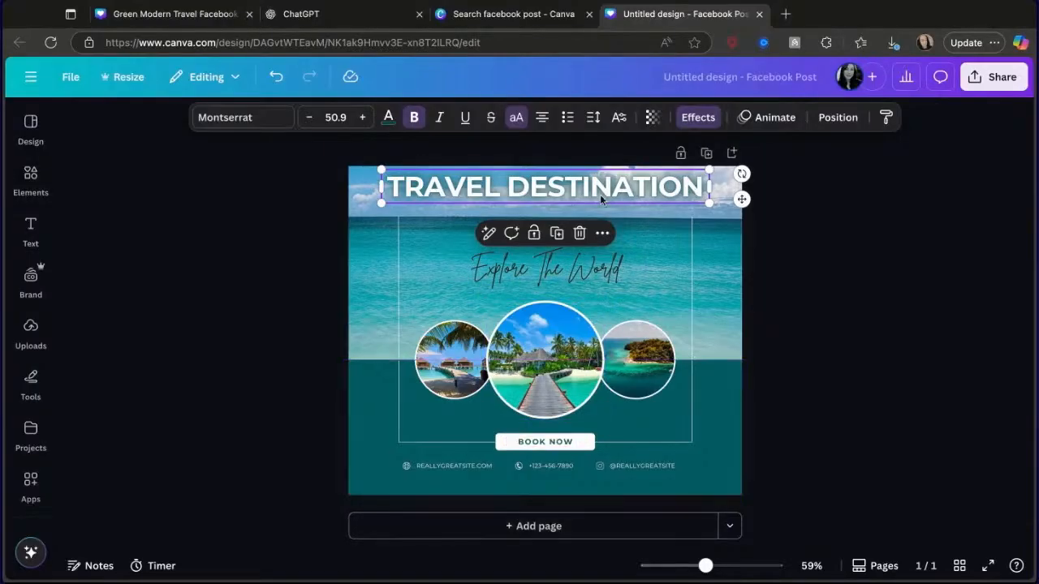
Step: Delete the "Explore The World" tagline text
click(608, 272)
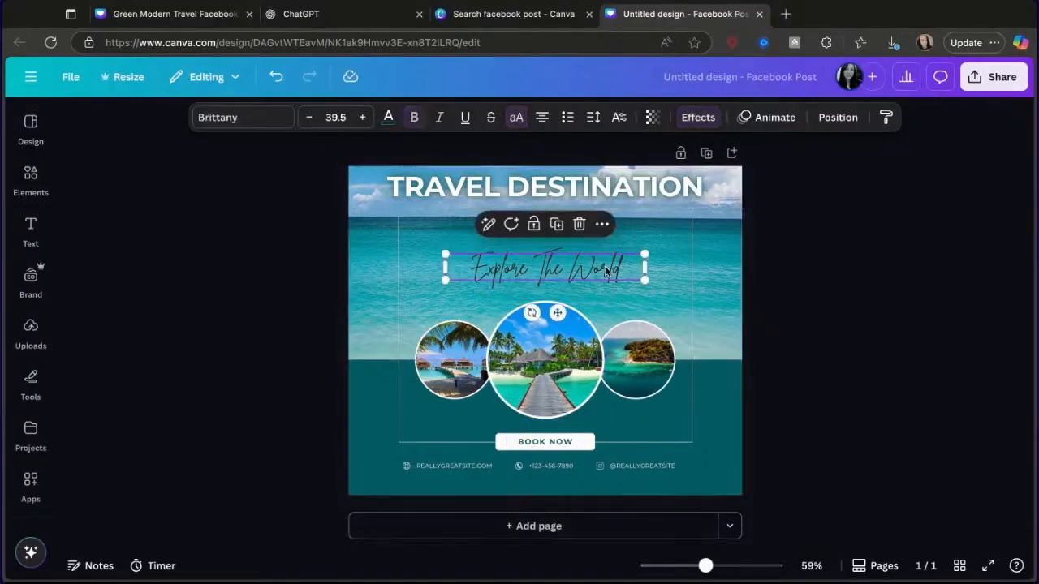
double_click(607, 271)
key(BackSpace)
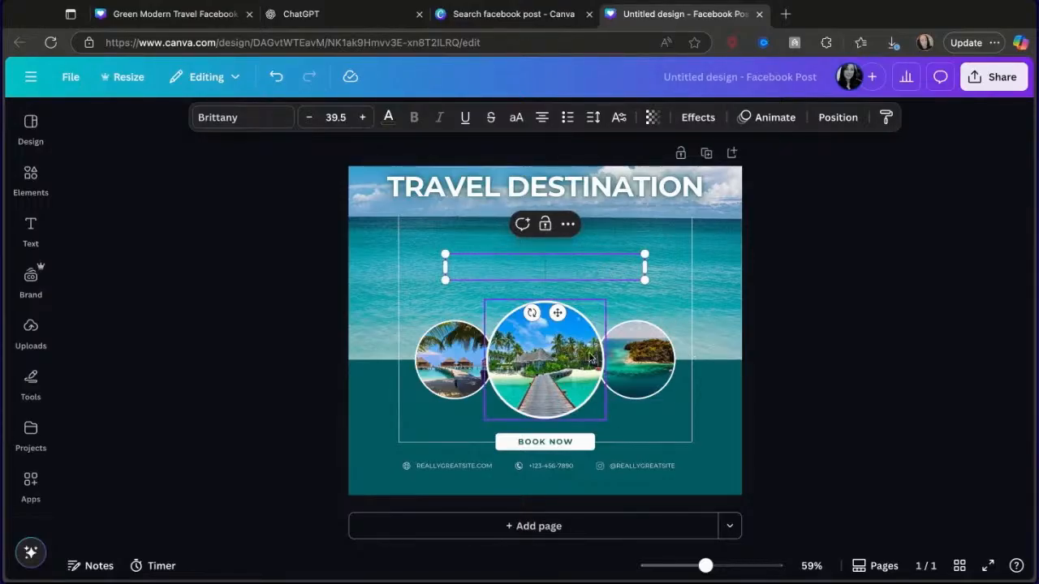
Step: Move the three circular beach photos up beneath the heading, keeping the large one centred between the smaller ones
drag(575, 360, 574, 230)
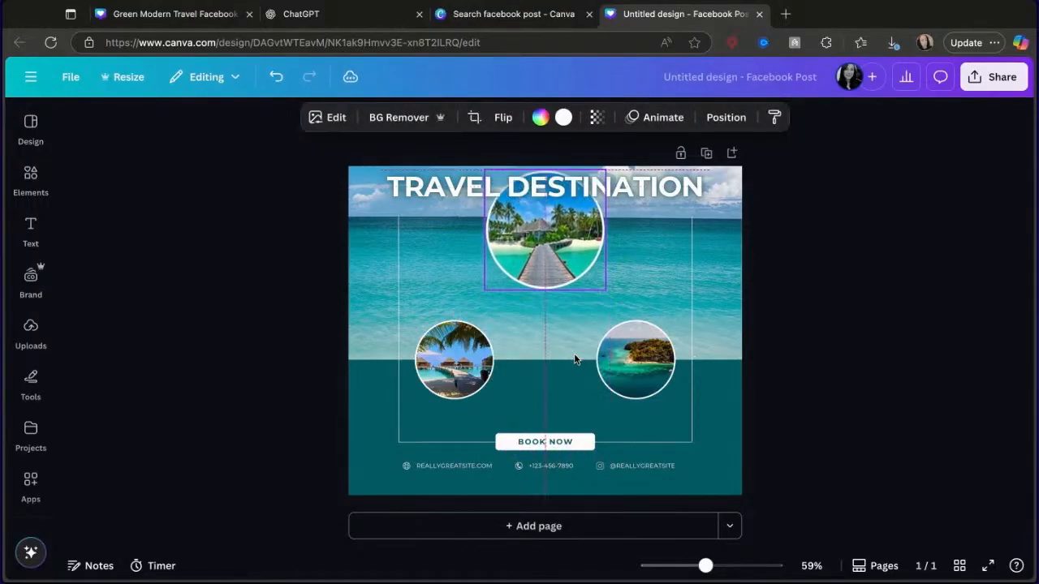
drag(659, 353, 660, 237)
drag(437, 365, 437, 245)
Step: Delete the thin white frame lines and the dark teal block from the lower part of the design
click(640, 442)
key(Delete)
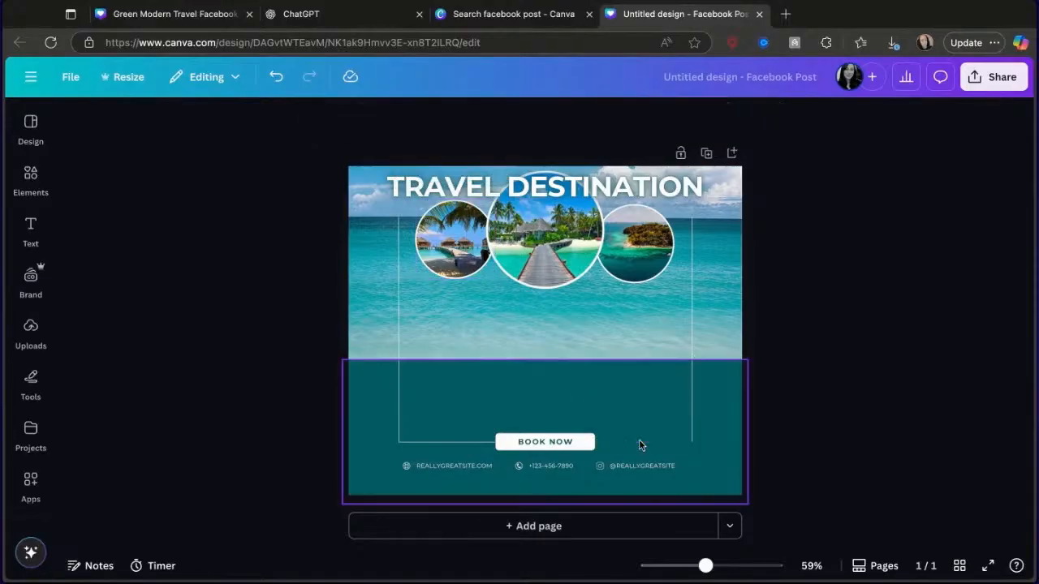
click(692, 397)
key(Delete)
click(444, 442)
key(Delete)
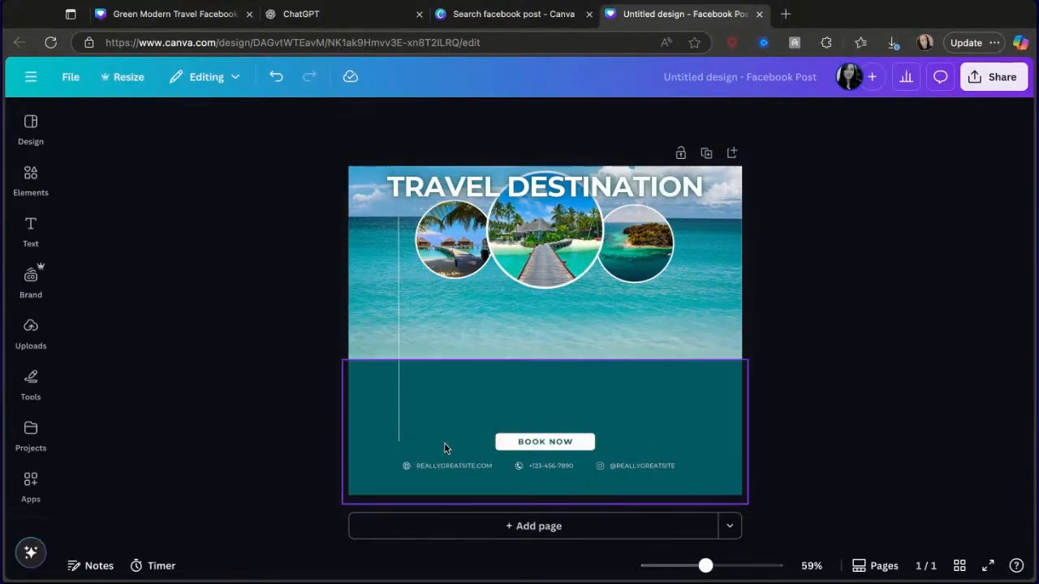
click(400, 395)
key(Delete)
click(475, 376)
key(Delete)
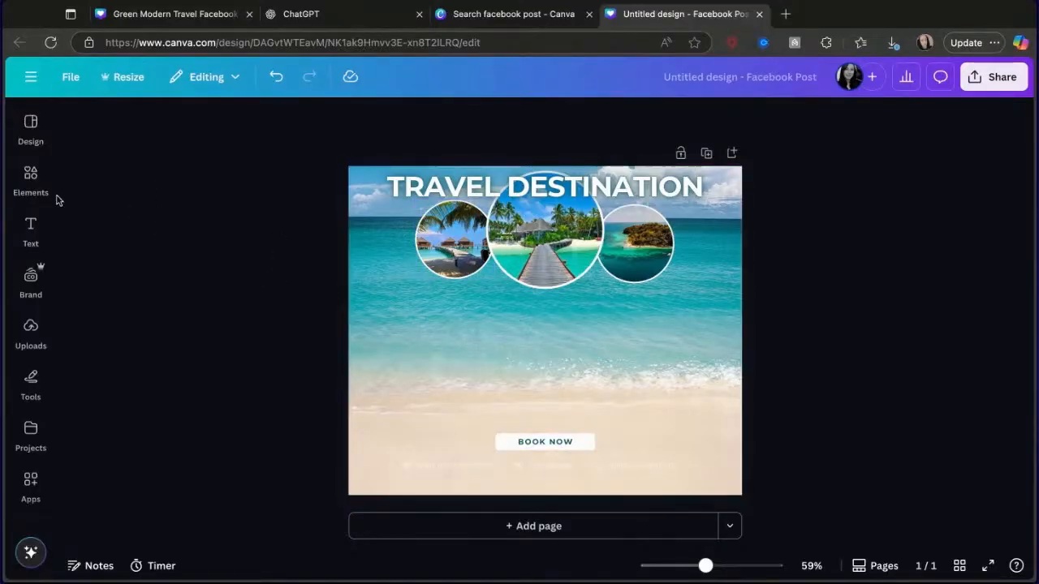
Step: Search the elements for "shape" and add a rounded square to the page
click(27, 180)
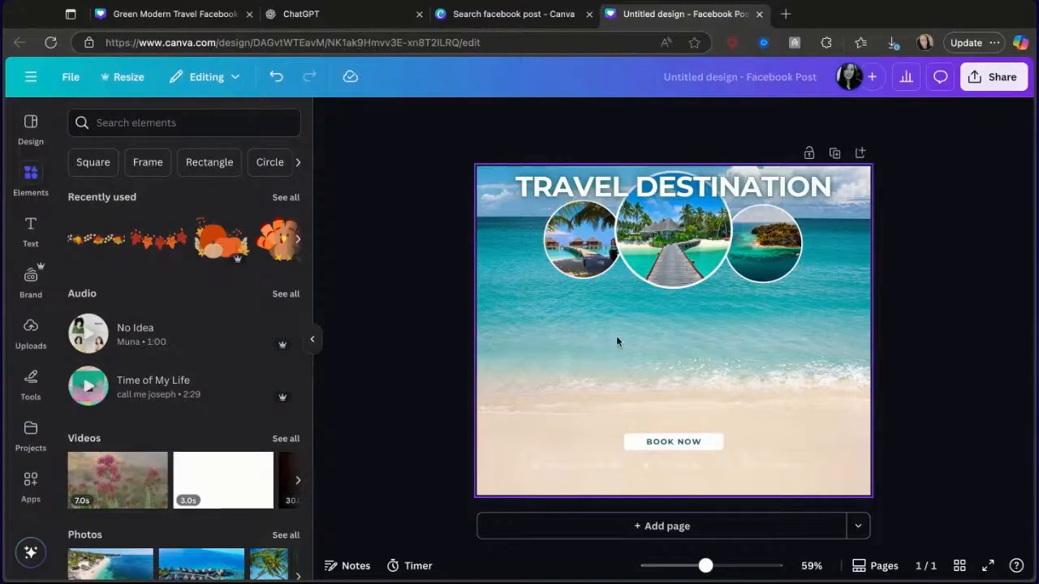
click(225, 123)
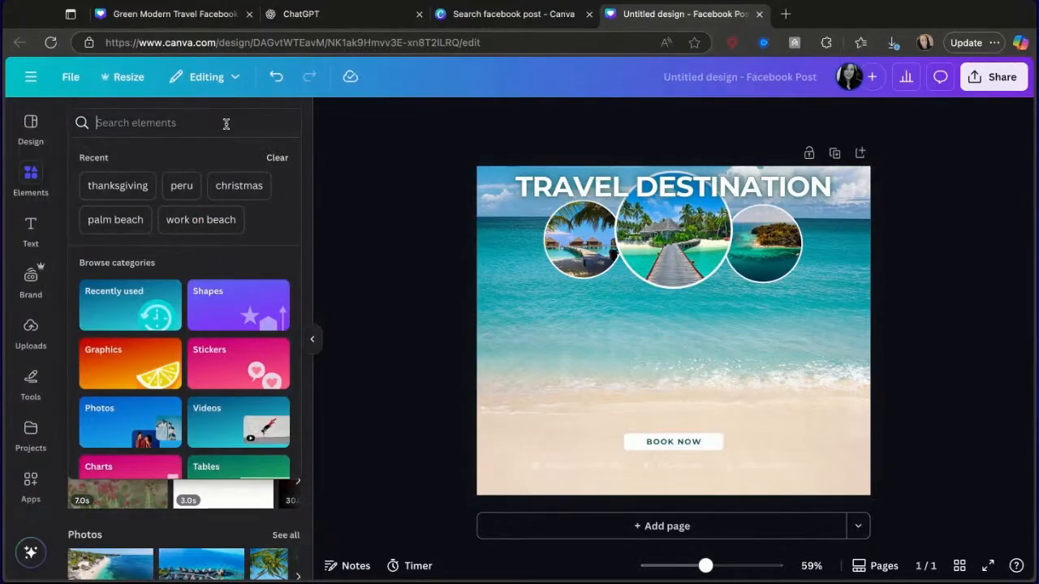
text(shape)
key(Return)
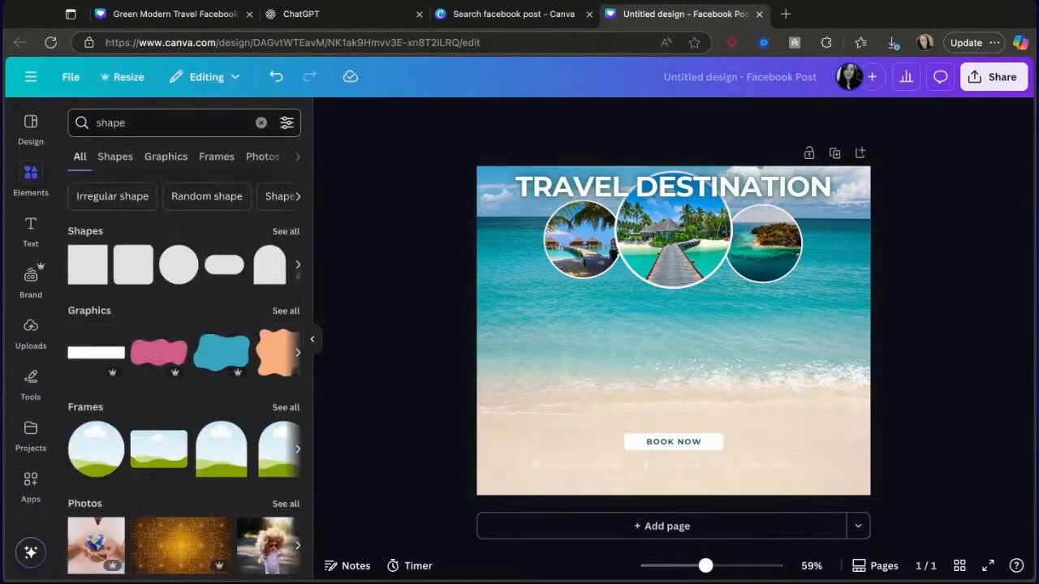
click(132, 263)
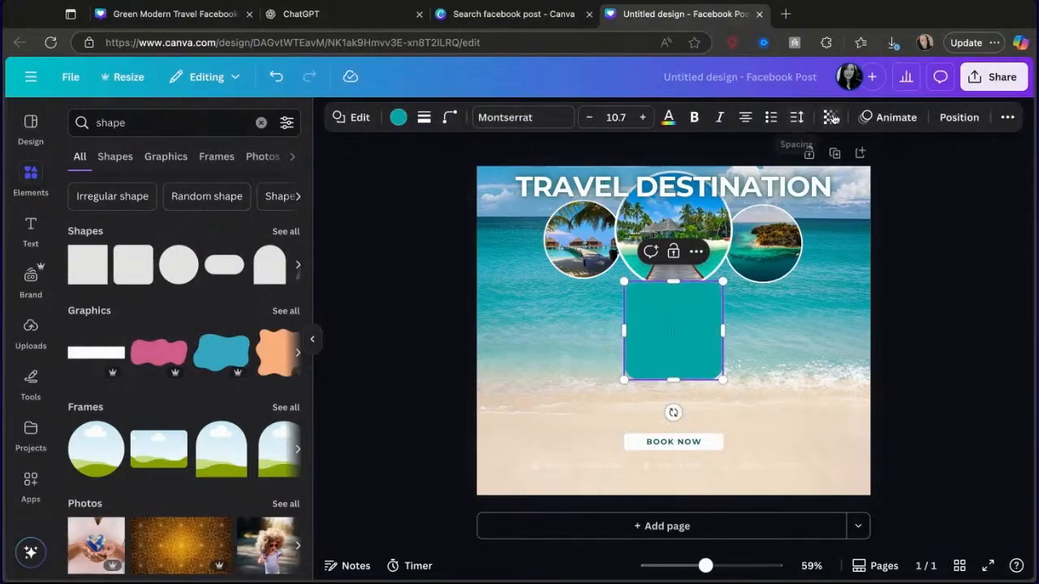
Step: Make the rounded square semi-transparent and enlarge it into a centred panel covering most of the page below the heading
click(828, 117)
drag(863, 175, 832, 175)
drag(696, 361, 854, 458)
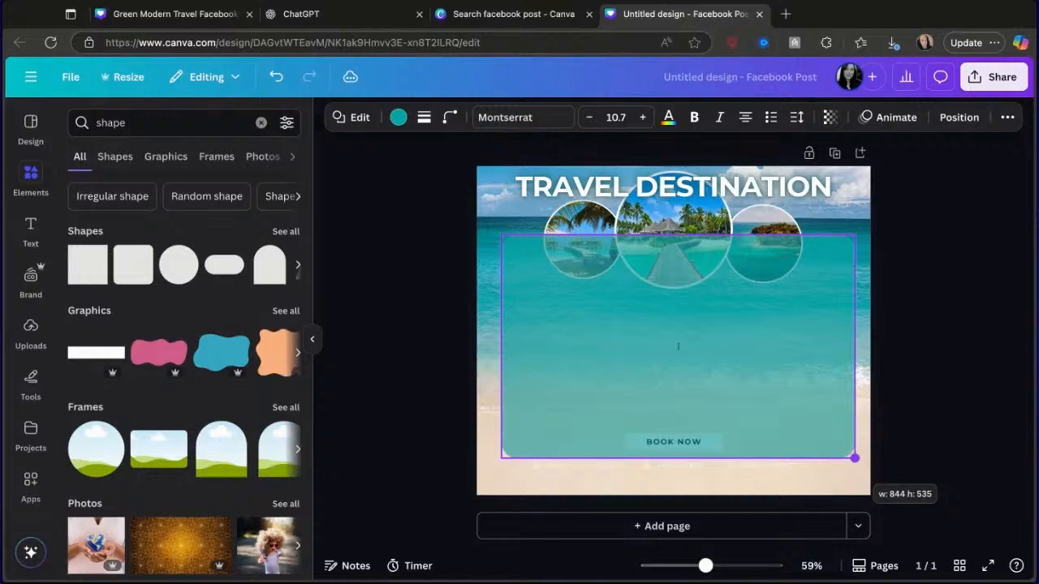
drag(855, 458, 858, 487)
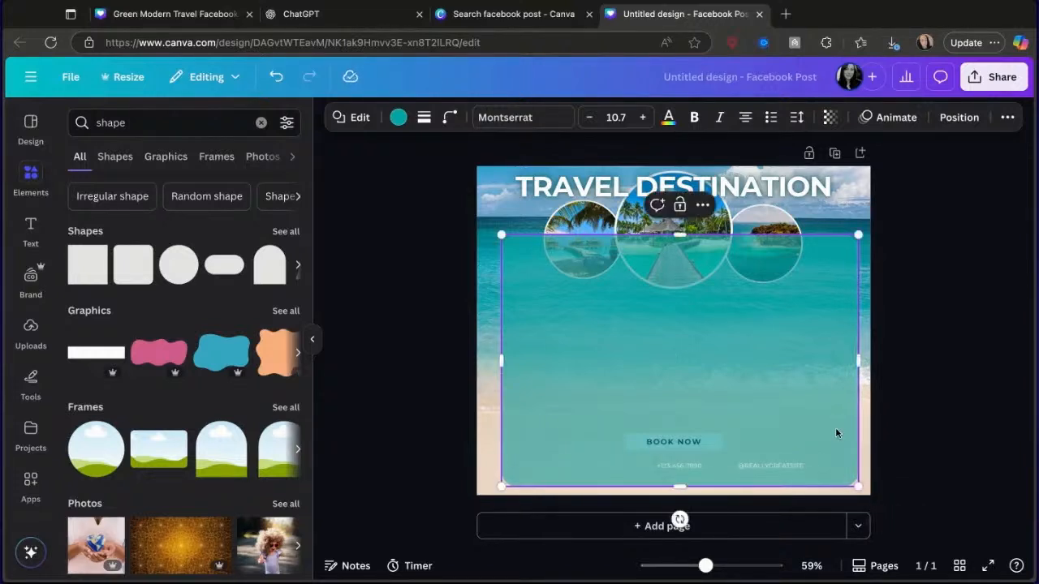
mouse_move(837, 417)
mouse_down()
mouse_move(826, 411)
mouse_move(841, 418)
mouse_up()
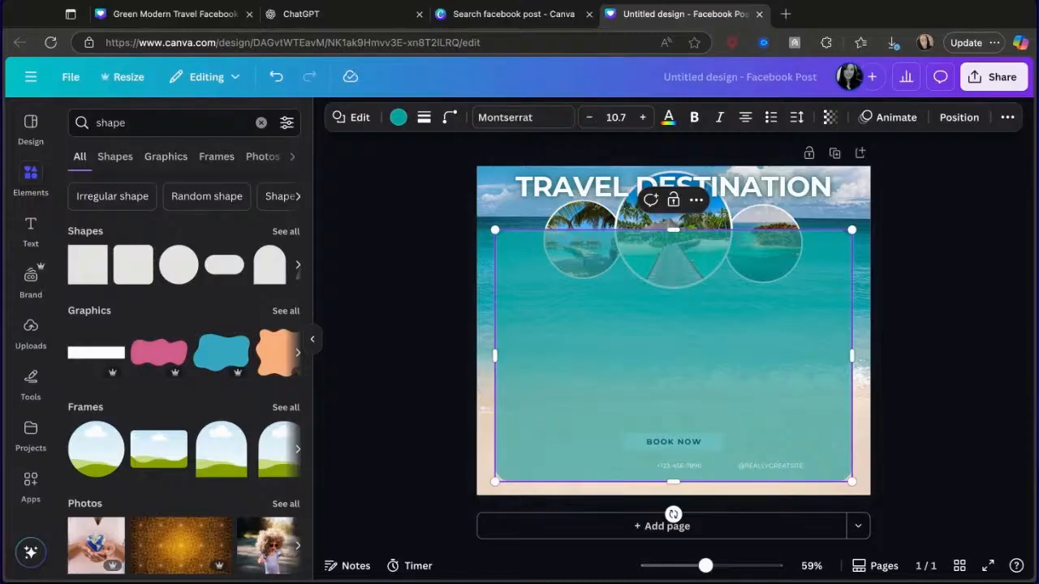
mouse_move(841, 417)
mouse_down()
mouse_move(858, 418)
mouse_move(836, 410)
mouse_move(841, 417)
mouse_up()
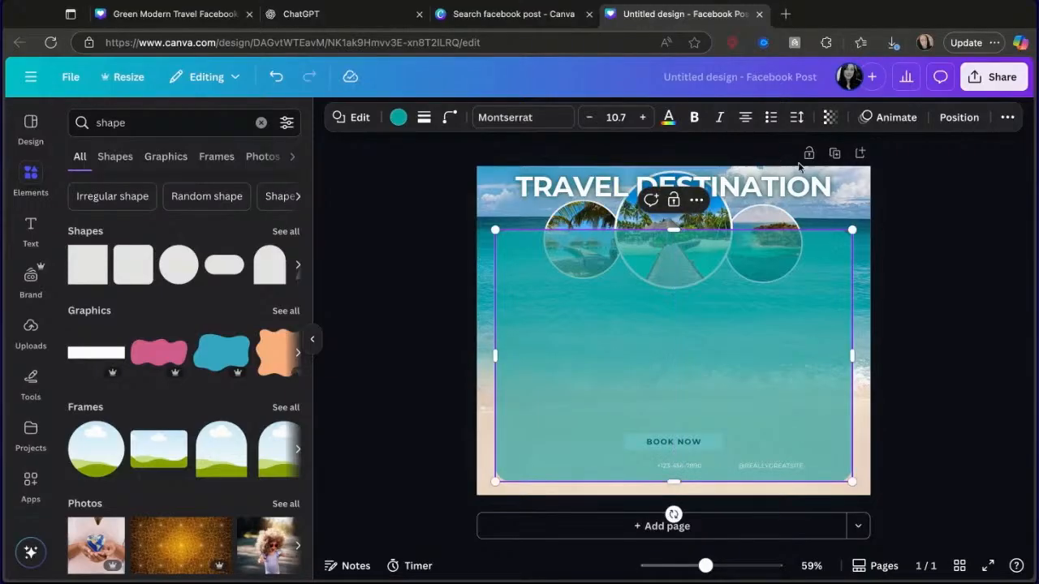
Step: Move the semi-transparent panel down the layer order until it sits just above the background, behind the photos, button and contact details
click(844, 224)
click(785, 304)
right_click(785, 306)
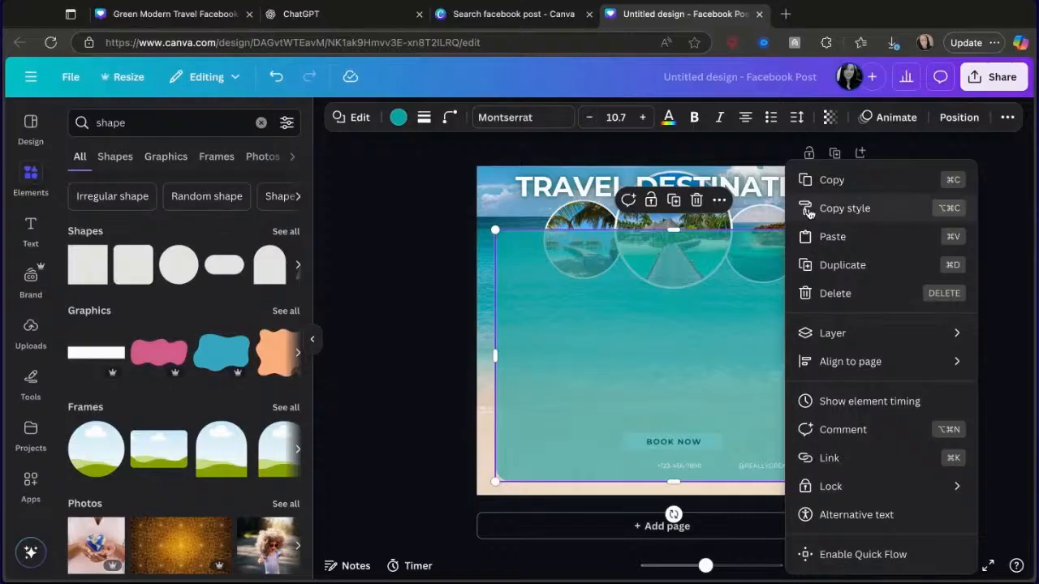
mouse_move(836, 333)
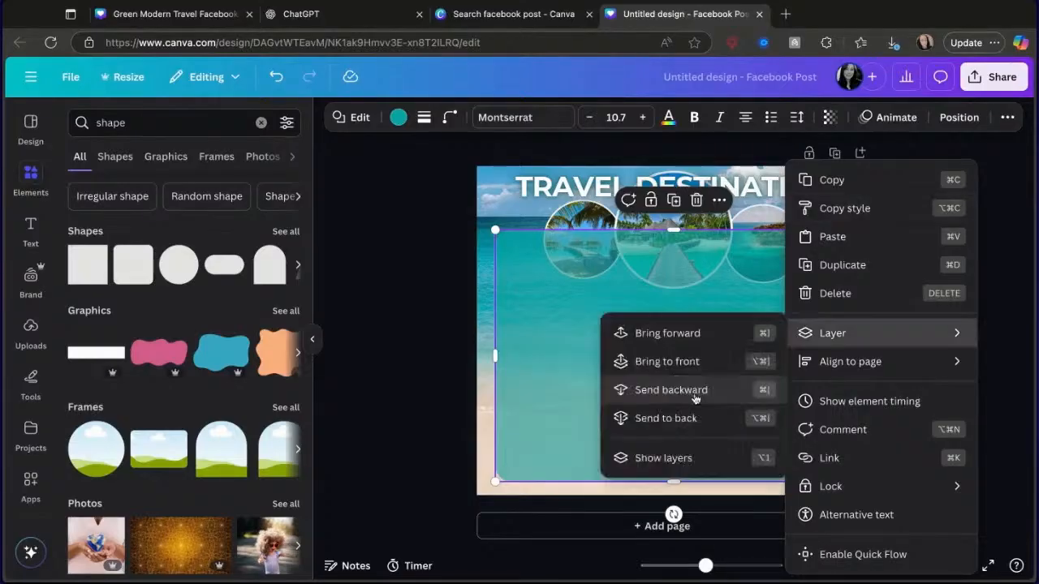
click(691, 389)
right_click(696, 350)
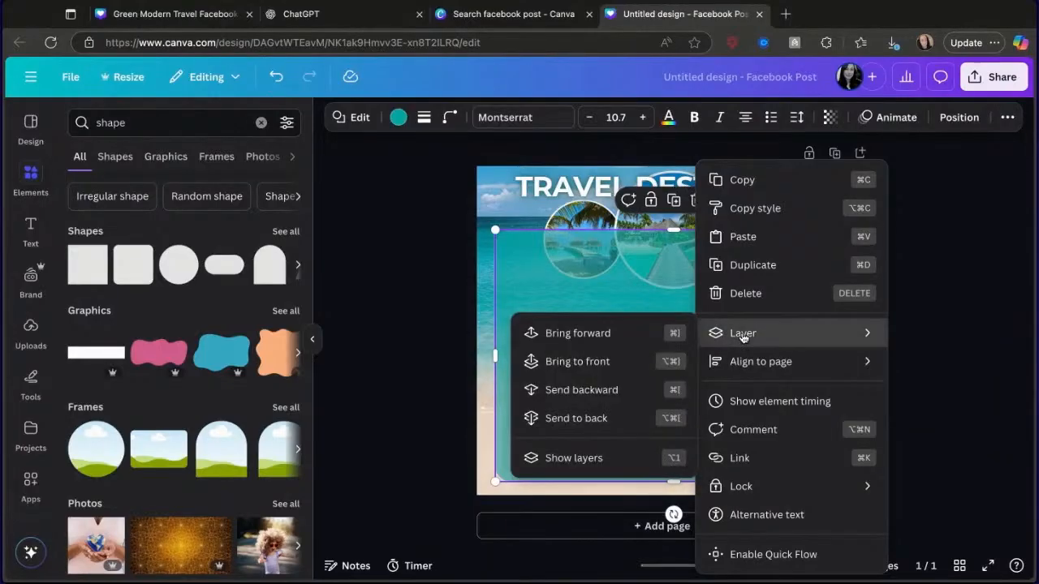
mouse_move(743, 329)
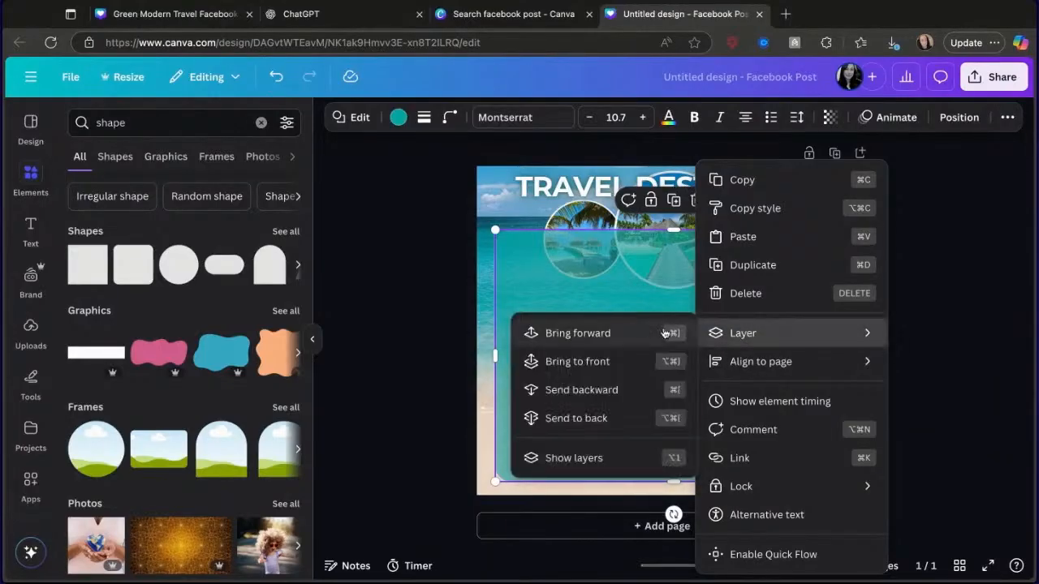
click(599, 460)
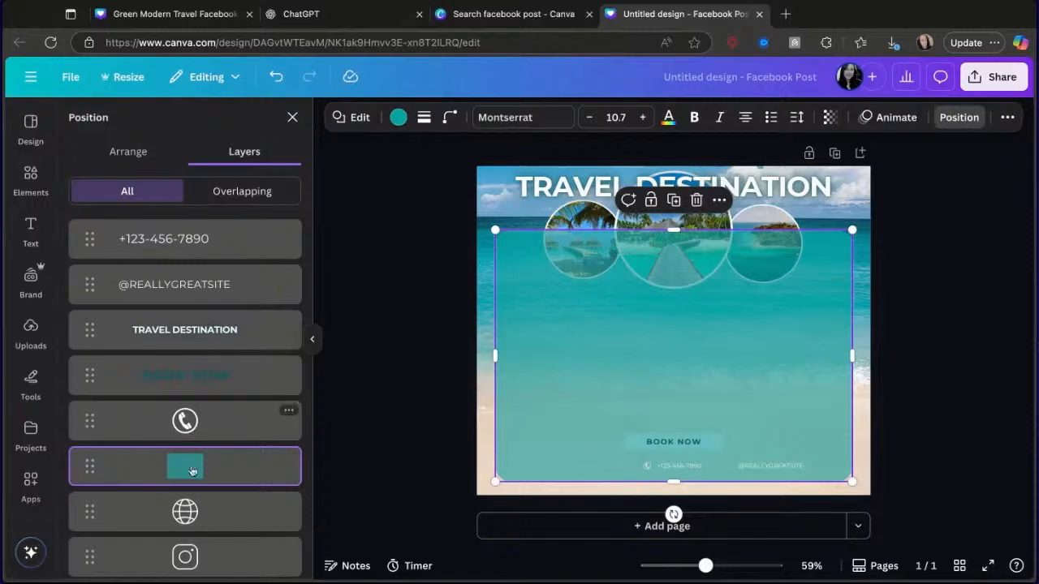
mouse_move(225, 473)
mouse_down()
mouse_move(226, 541)
mouse_move(228, 460)
mouse_up()
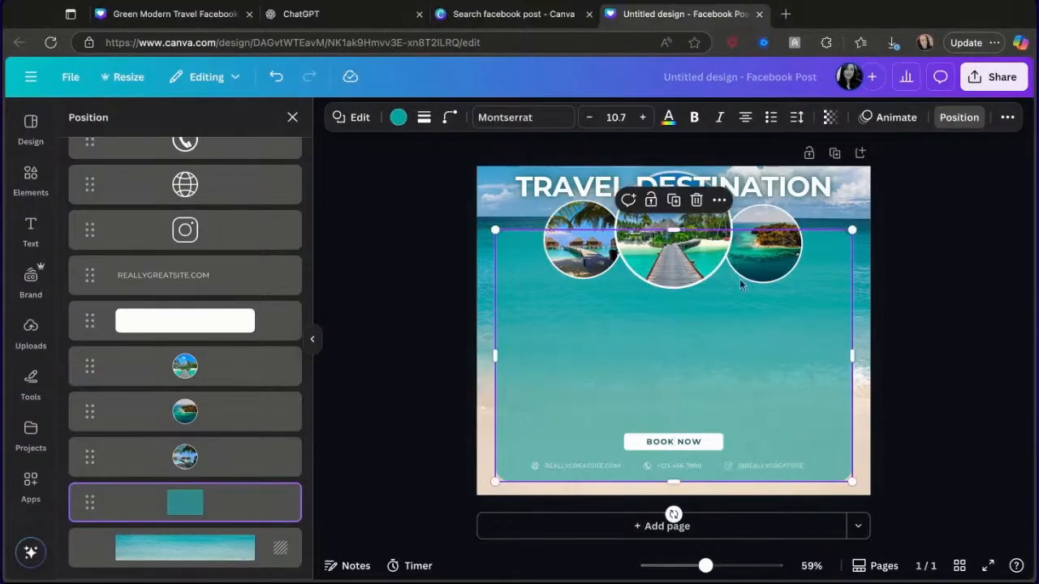
Step: Try white, dark teal and dark cyan (#005e66) on the panel, and settle on the bright turquoise from the brand palette
click(392, 118)
click(286, 222)
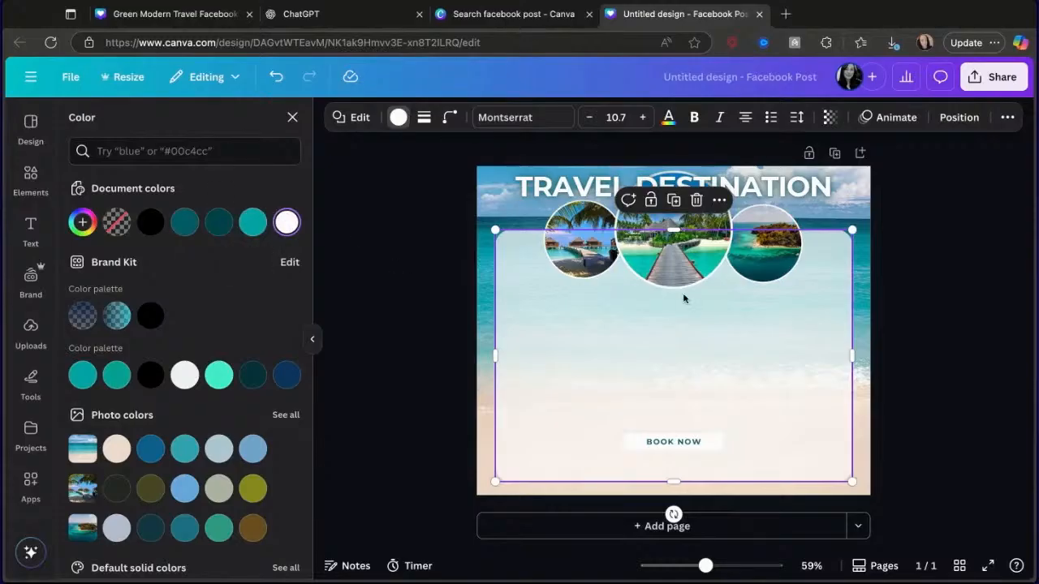
click(219, 223)
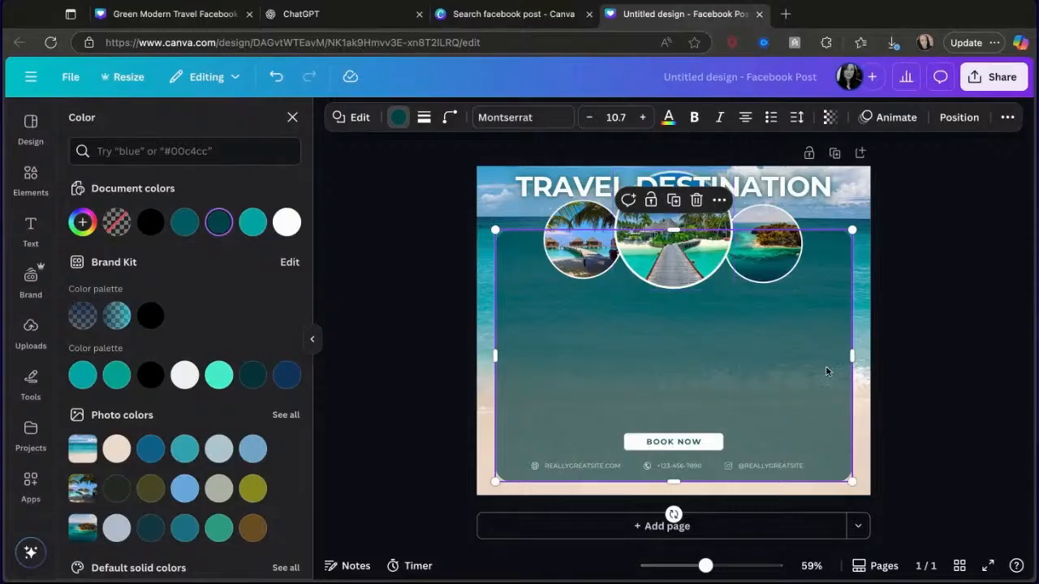
click(185, 221)
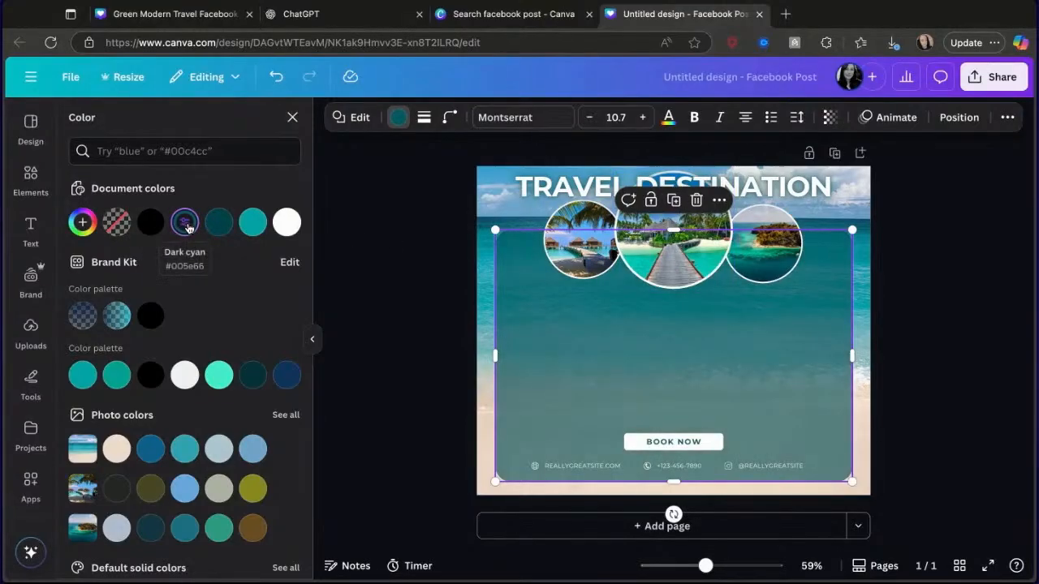
click(218, 375)
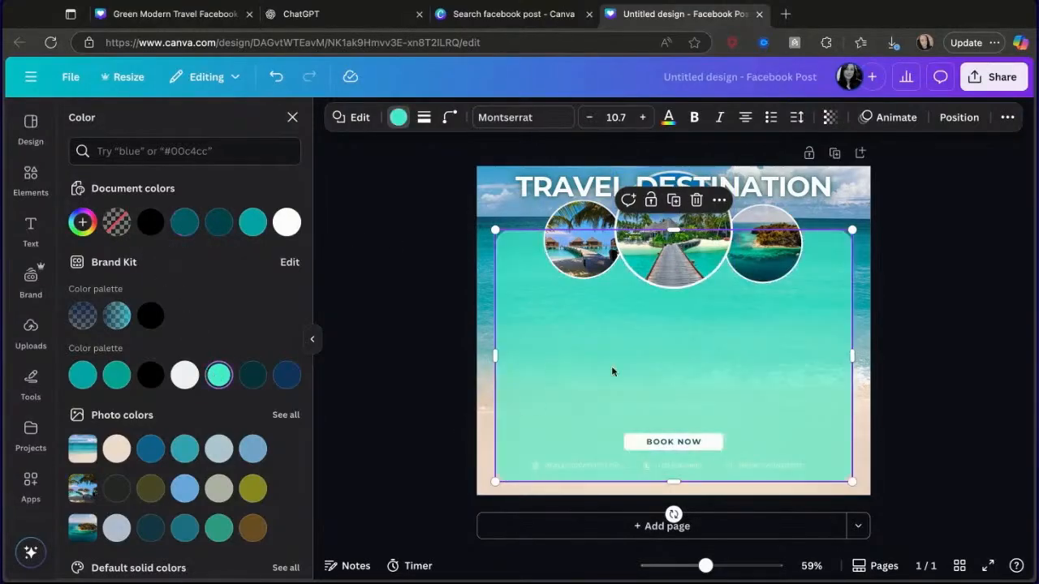
mouse_move(612, 368)
mouse_down()
mouse_move(599, 372)
mouse_move(612, 372)
mouse_up()
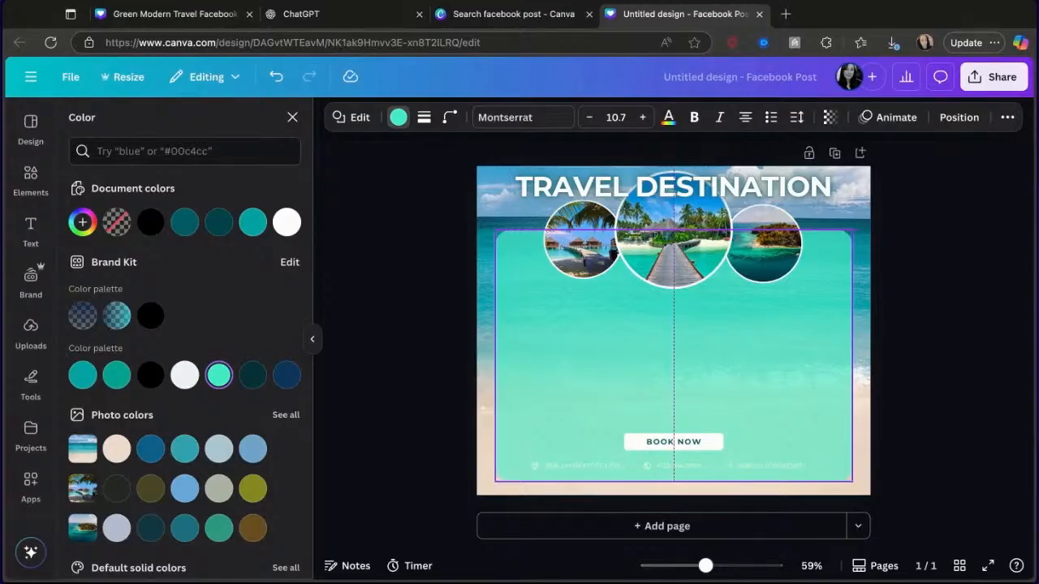
Step: Close the Facebook post search tab and review the "Meet Your Travel Advisor" page in the Green Modern Travel design as a reference
click(682, 470)
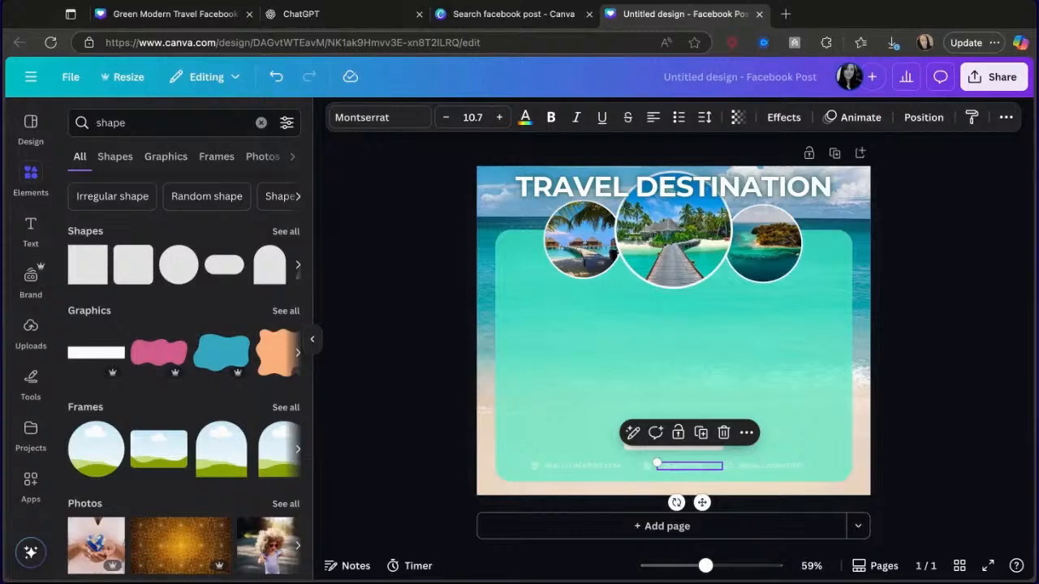
click(479, 18)
click(589, 14)
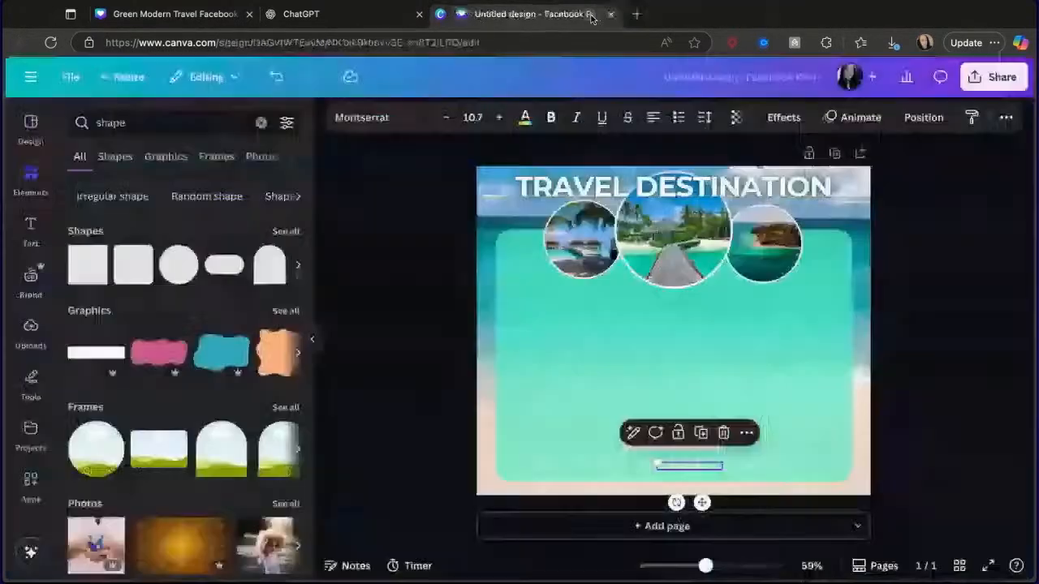
click(181, 15)
scroll(515, 282, down, 3)
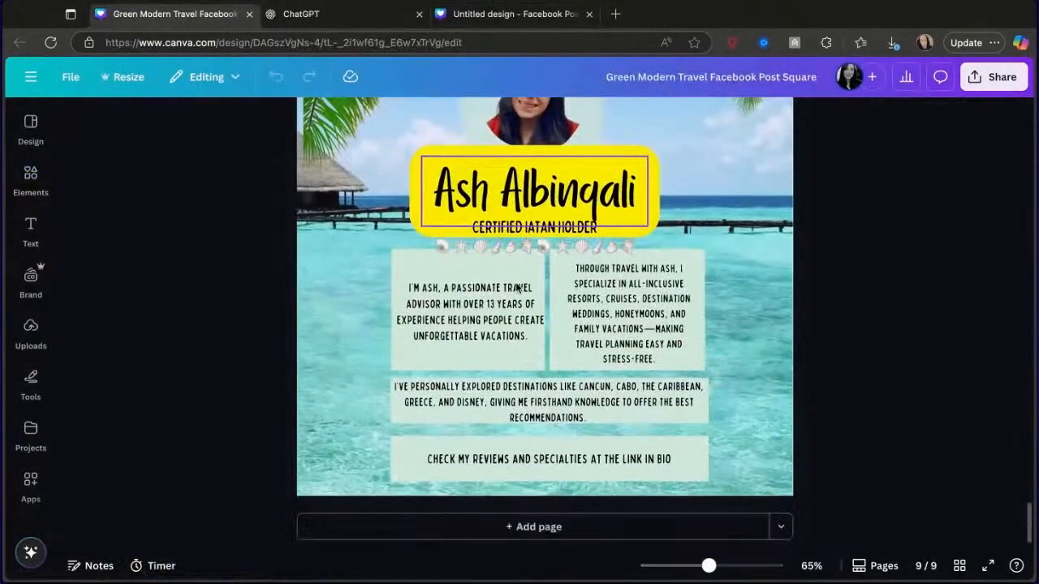
scroll(517, 288, up, 5)
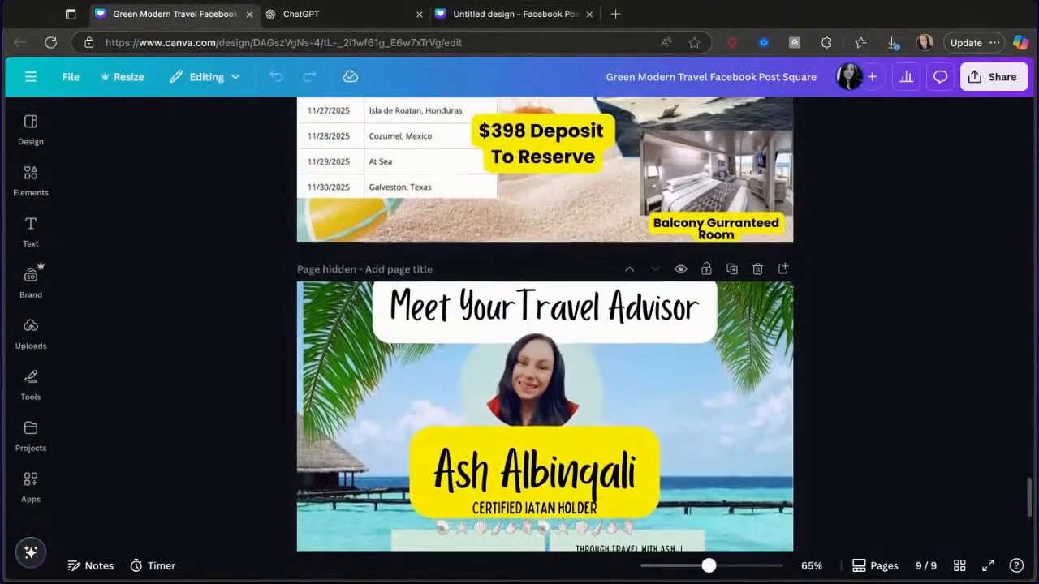
scroll(517, 288, down, 3)
scroll(470, 311, down, 3)
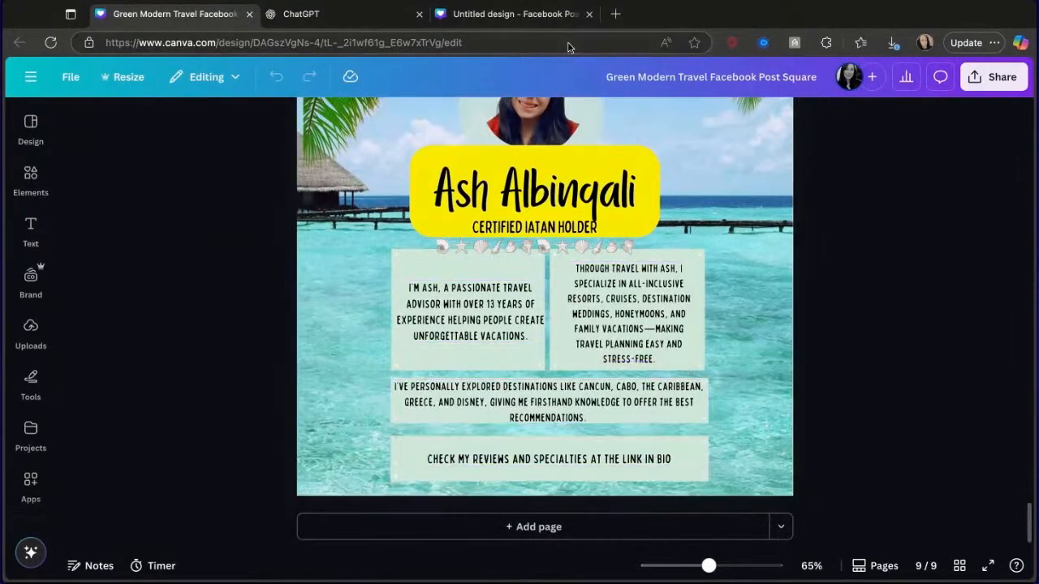
click(531, 16)
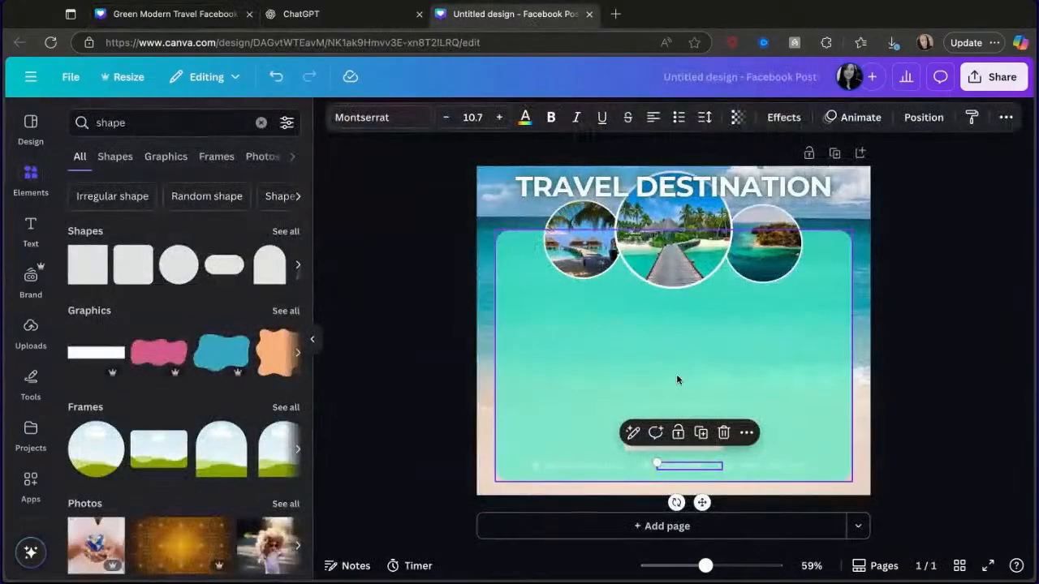
Step: Replace the placeholder social handle, phone number and website at the foot of the panel with the advisor's own contact details
double_click(777, 467)
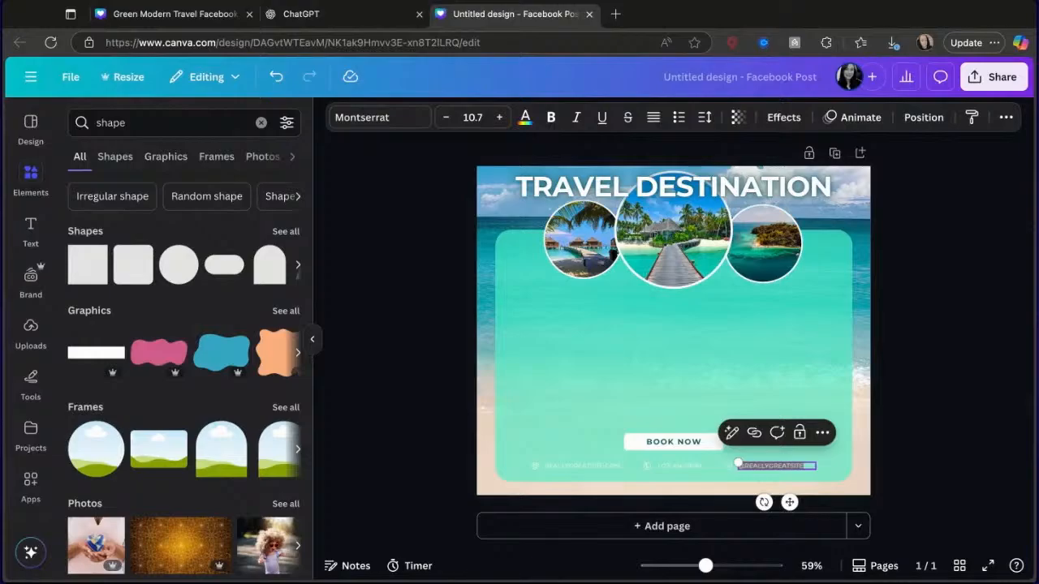
key(BackSpace)
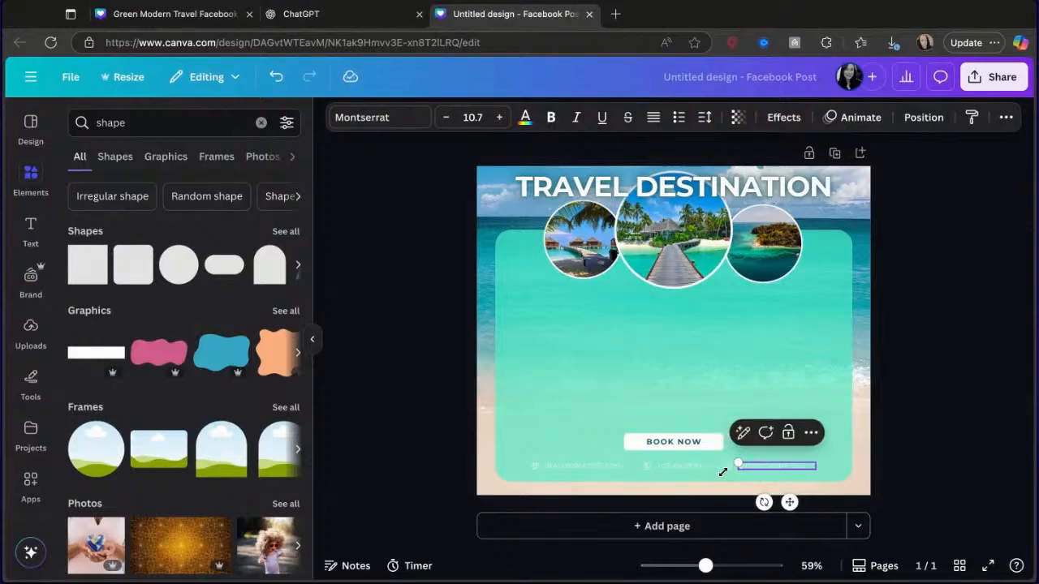
double_click(696, 466)
key(BackSpace)
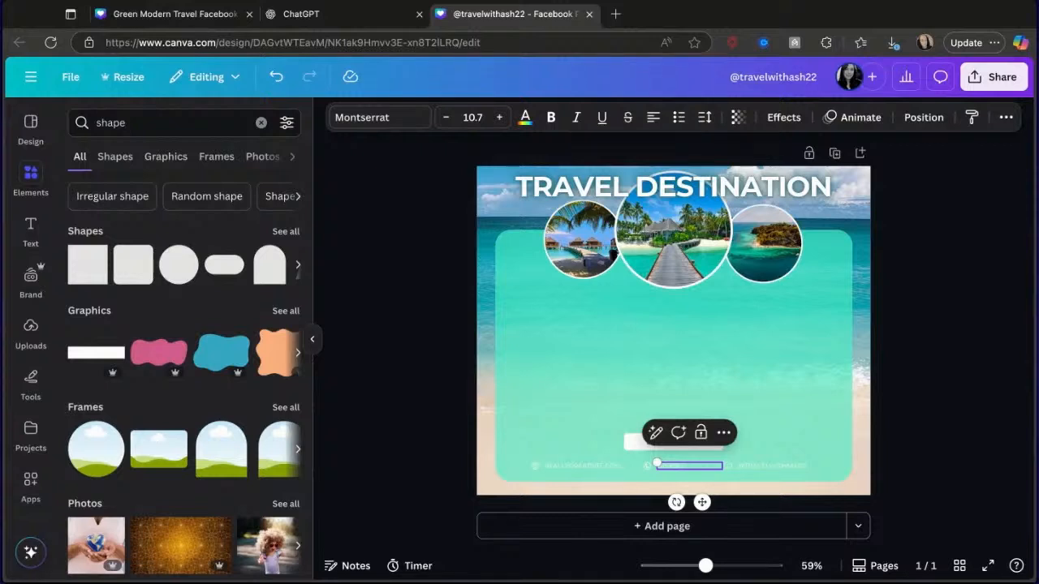
drag(713, 466, 596, 465)
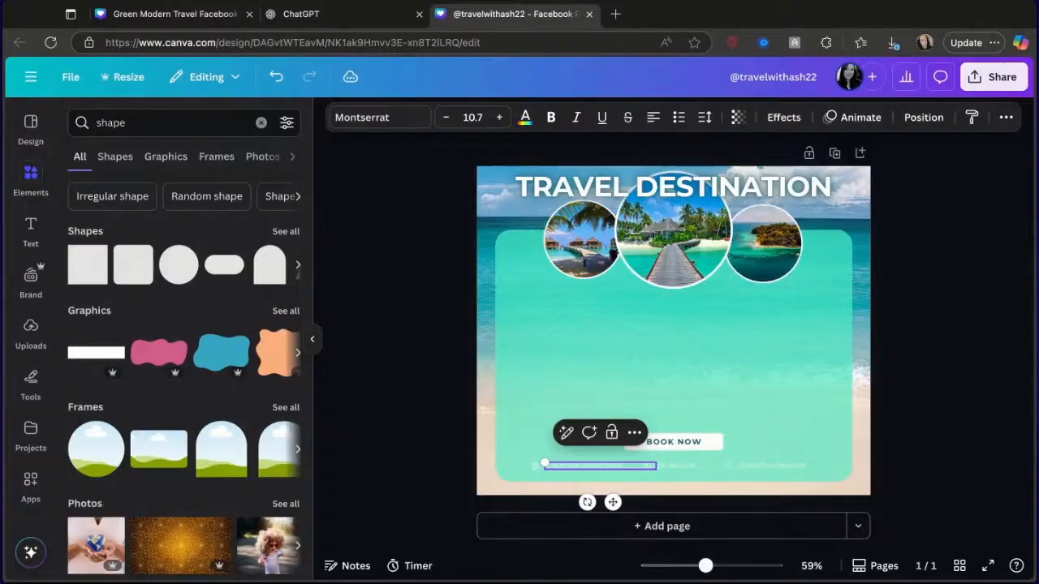
Step: Recolour the social handle text and its Instagram icon black
click(769, 468)
click(769, 467)
click(525, 118)
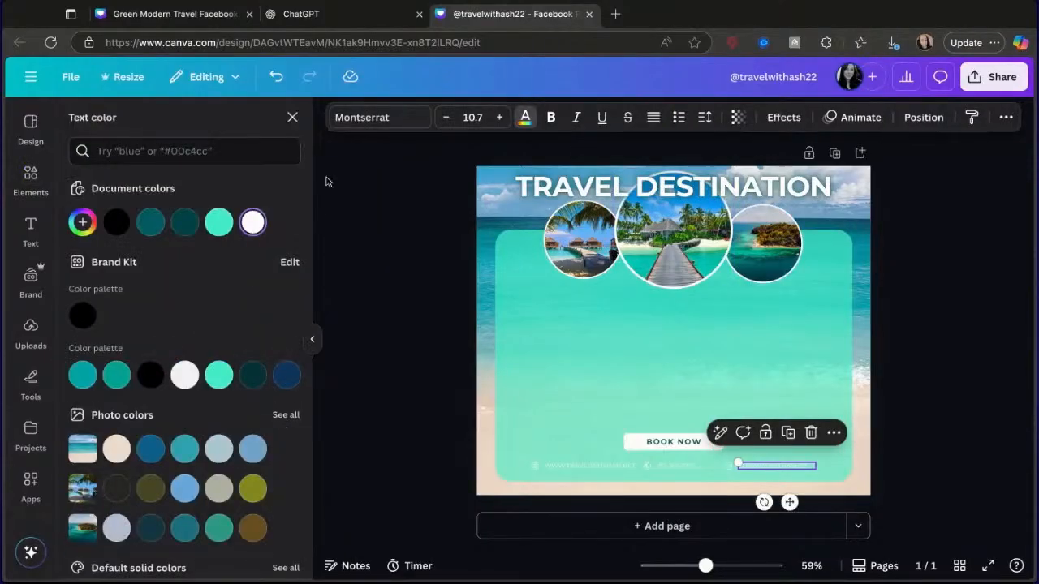
click(116, 222)
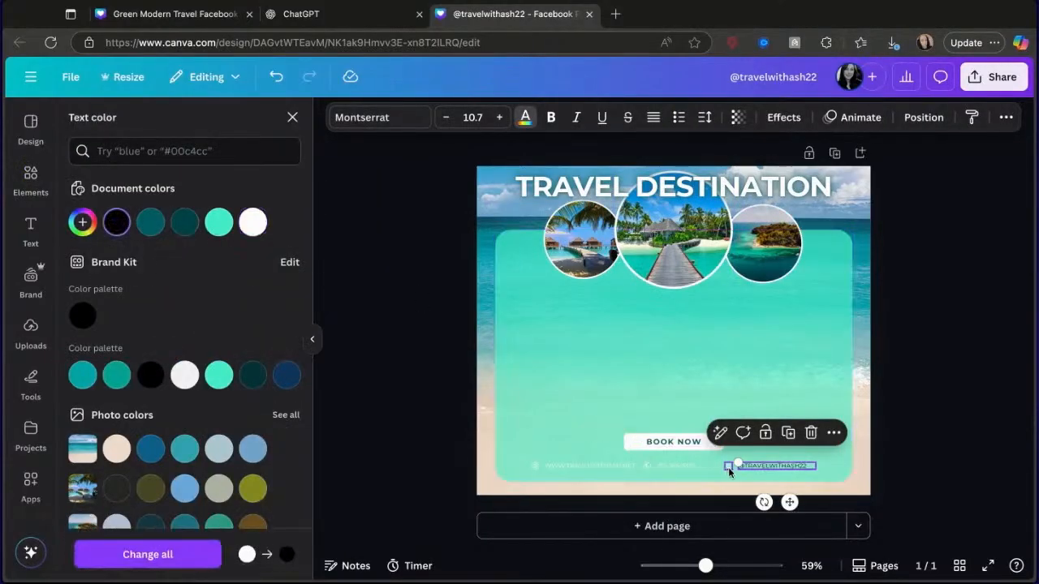
click(728, 469)
click(726, 467)
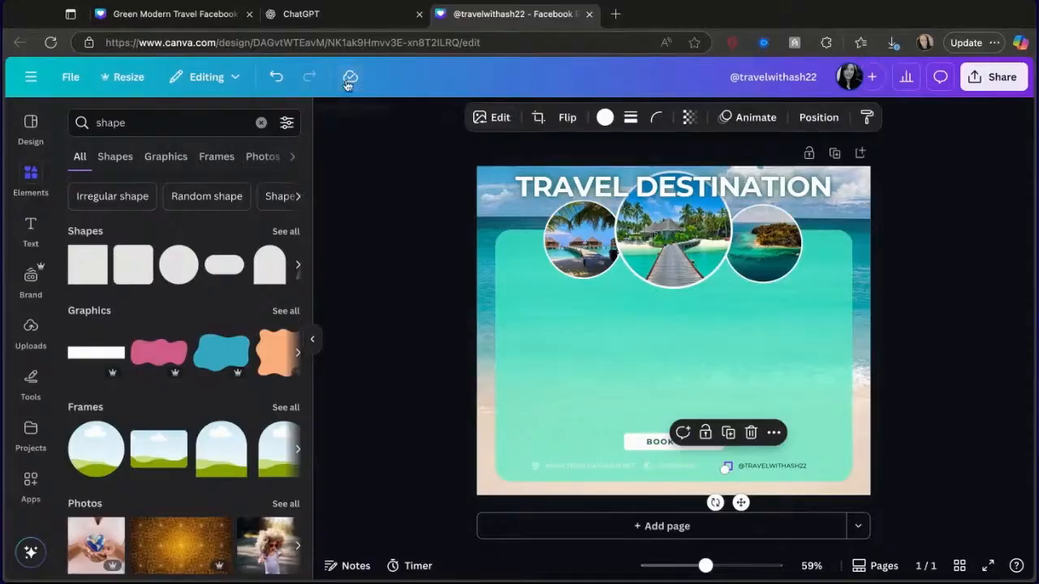
click(605, 117)
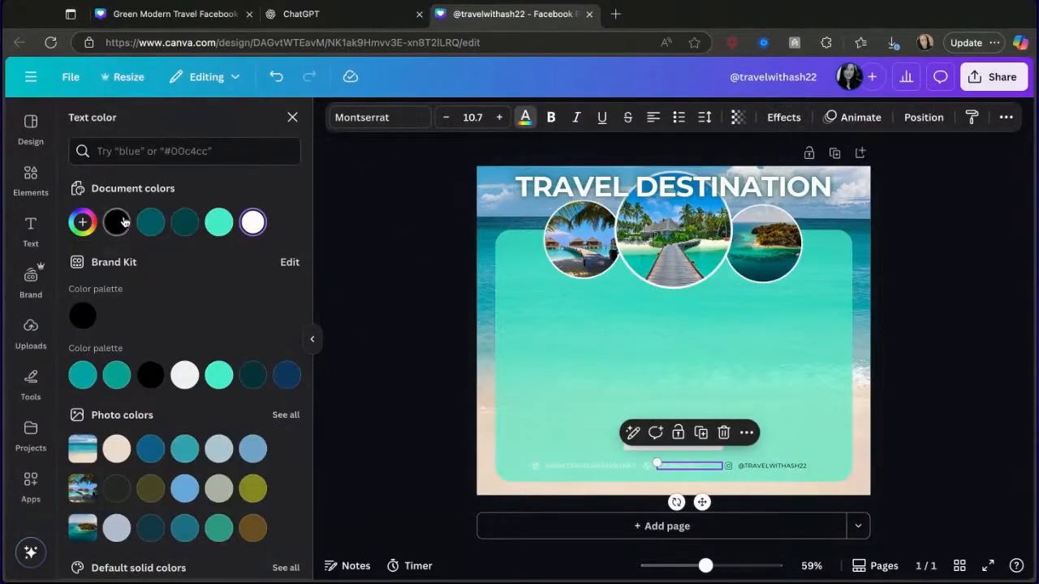
Step: Recolour the phone number and website text black, along with their phone and globe icons
click(119, 223)
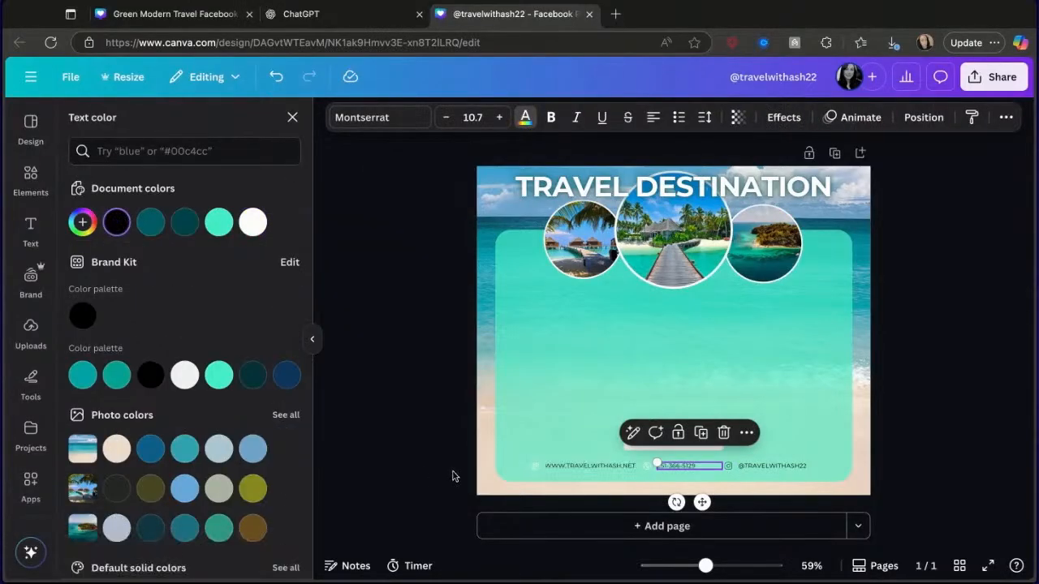
click(645, 465)
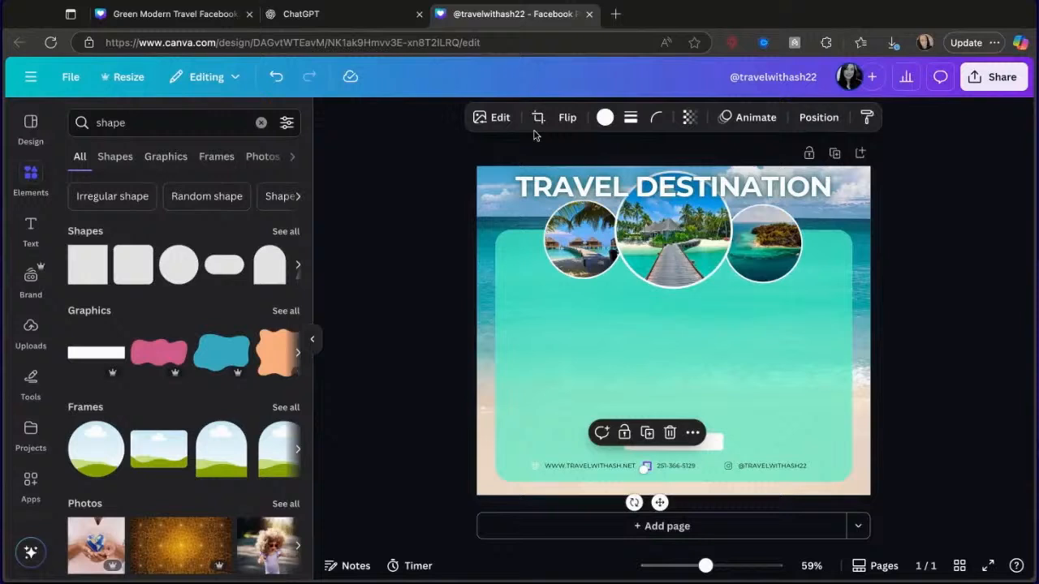
click(605, 117)
click(116, 222)
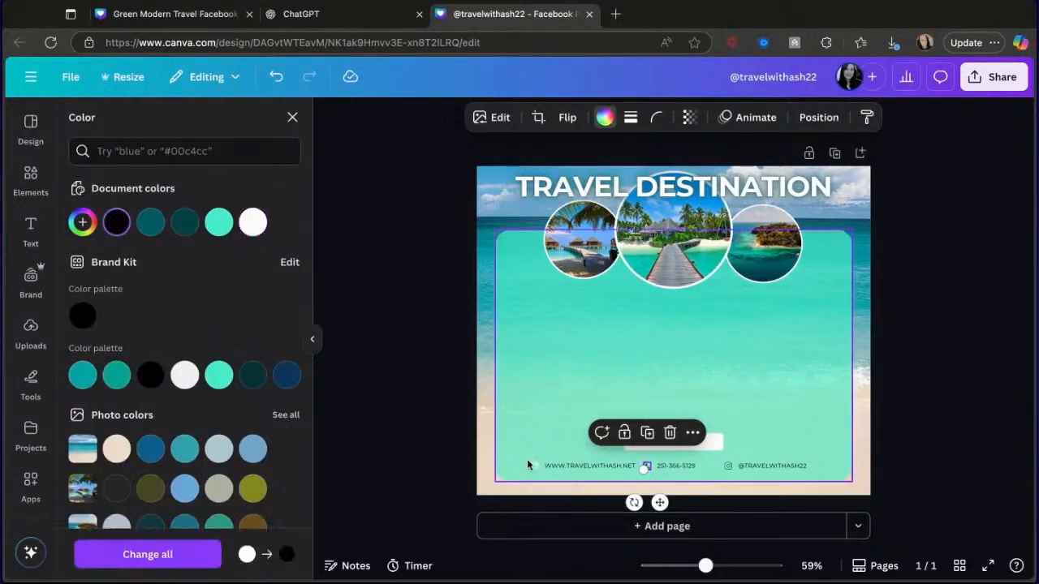
click(534, 467)
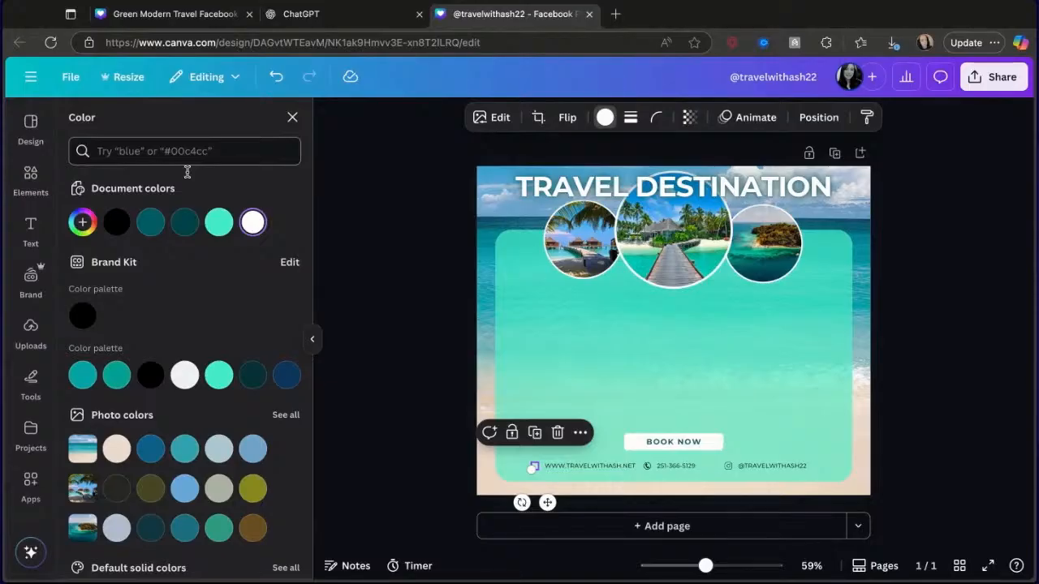
key(ctrl+z)
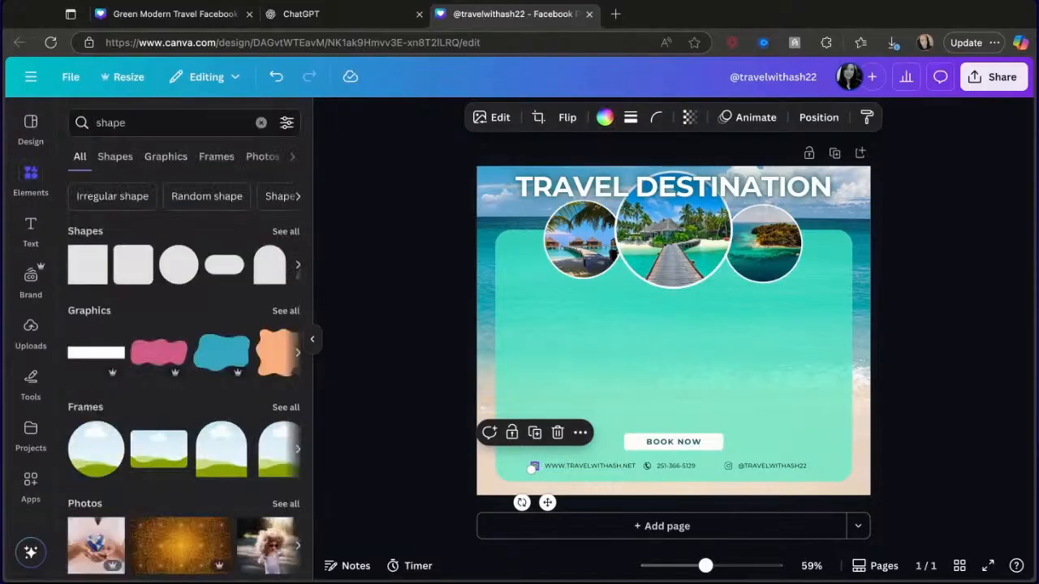
click(676, 463)
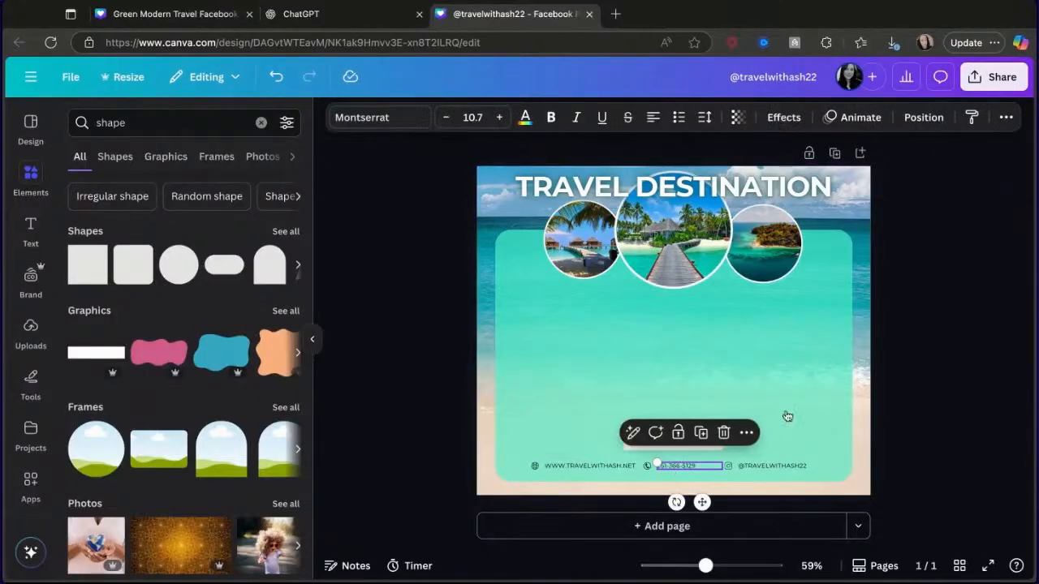
click(1000, 332)
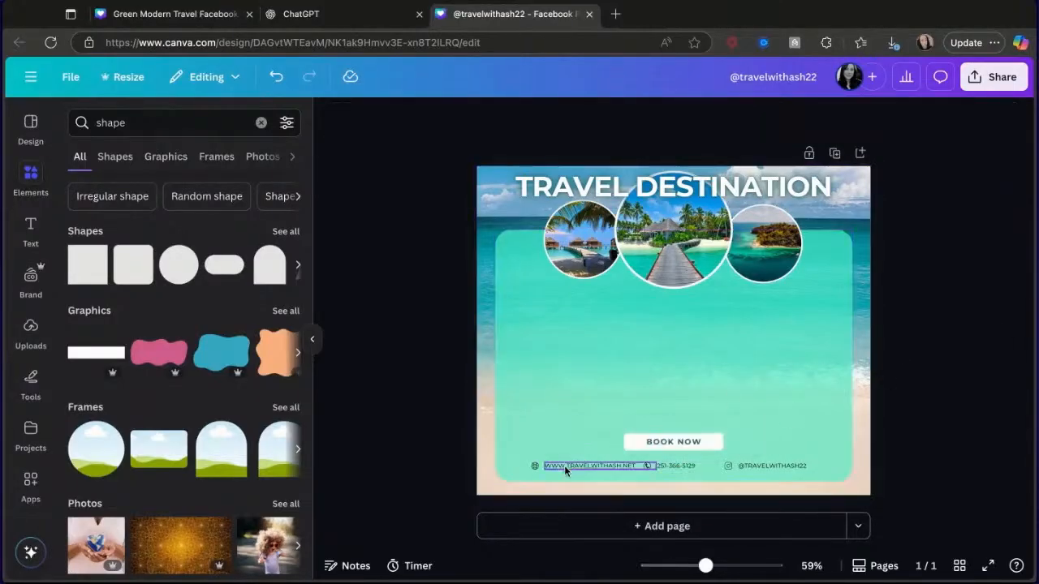
Step: Change the "BOOK NOW" button text to "REQUEST QUOTE"
click(690, 441)
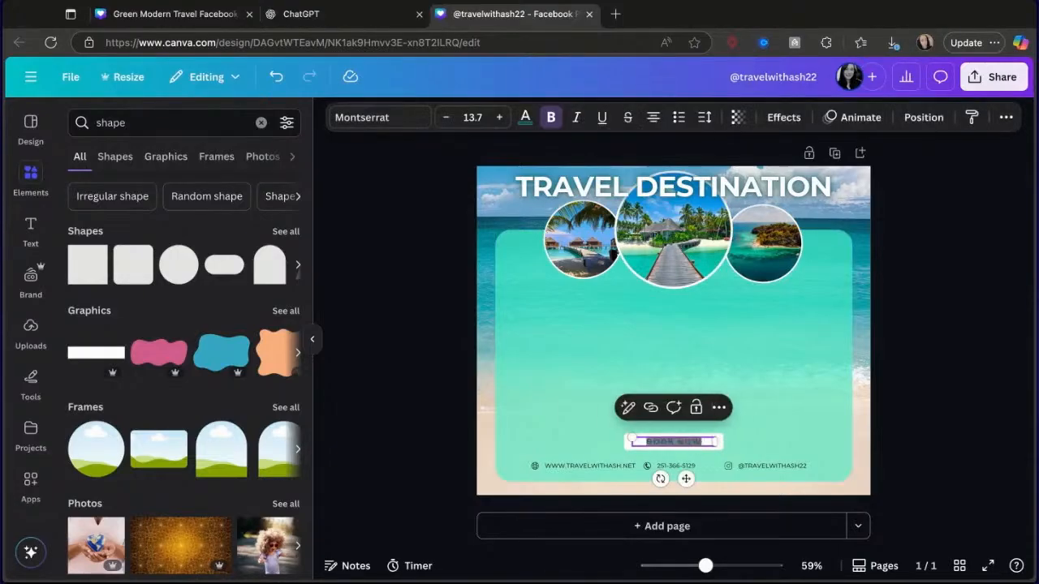
text(REQUEST QUOTE FOR)
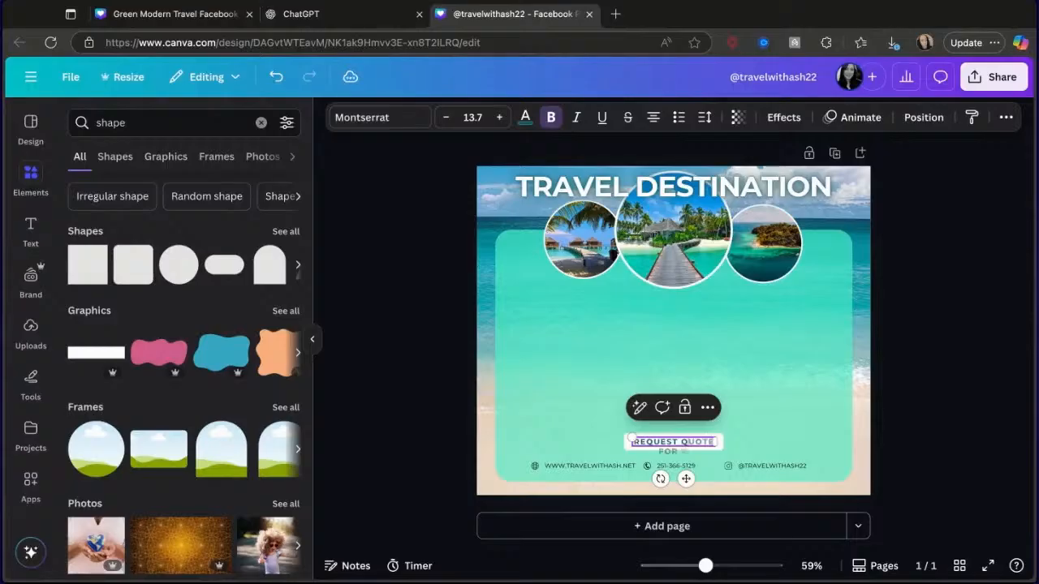
click(981, 404)
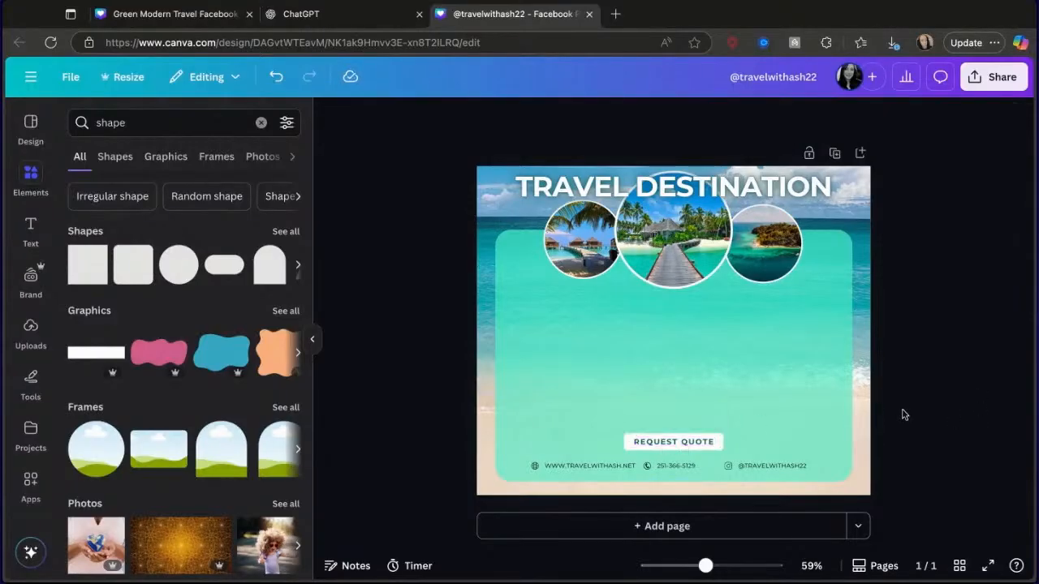
Step: Group the "REQUEST QUOTE" text with the white button shape behind it
click(718, 445)
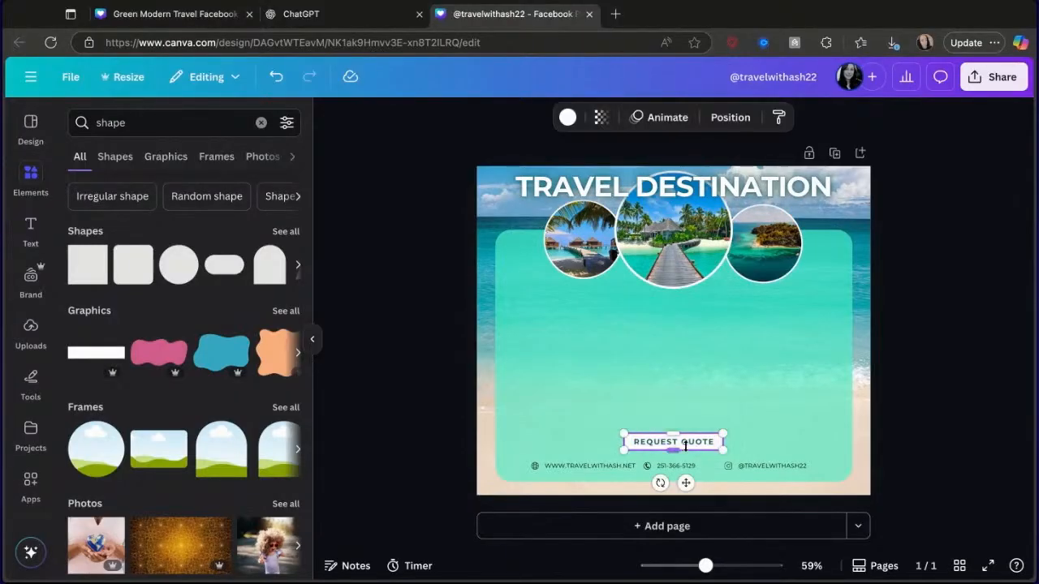
click(684, 443)
right_click(685, 444)
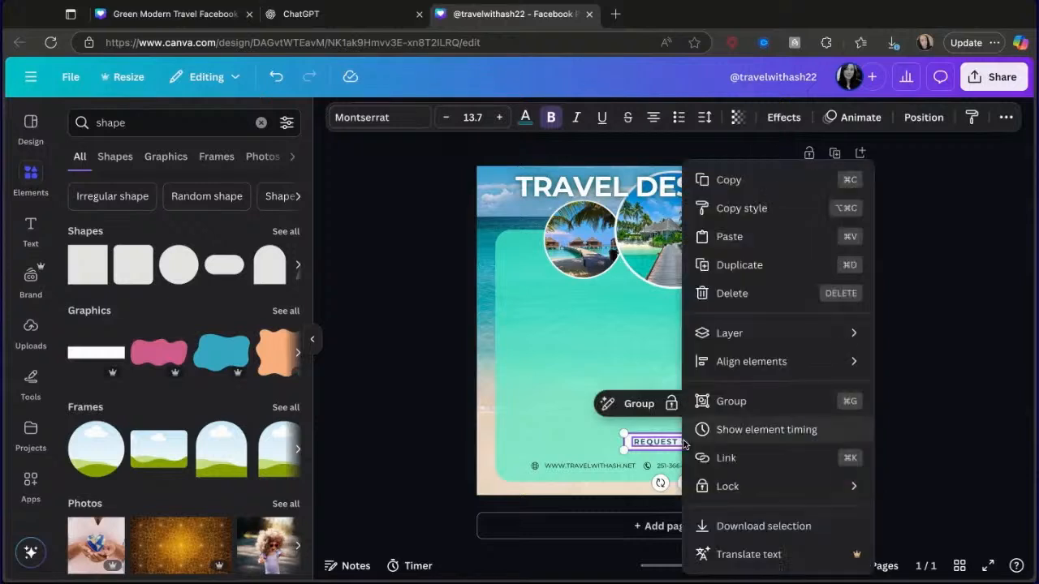
click(646, 409)
click(644, 407)
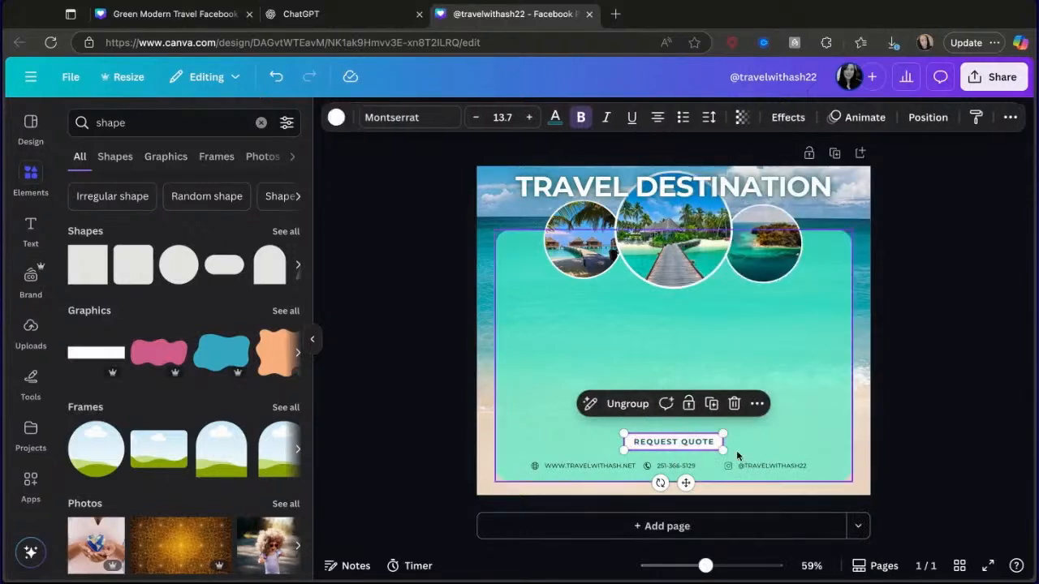
click(755, 405)
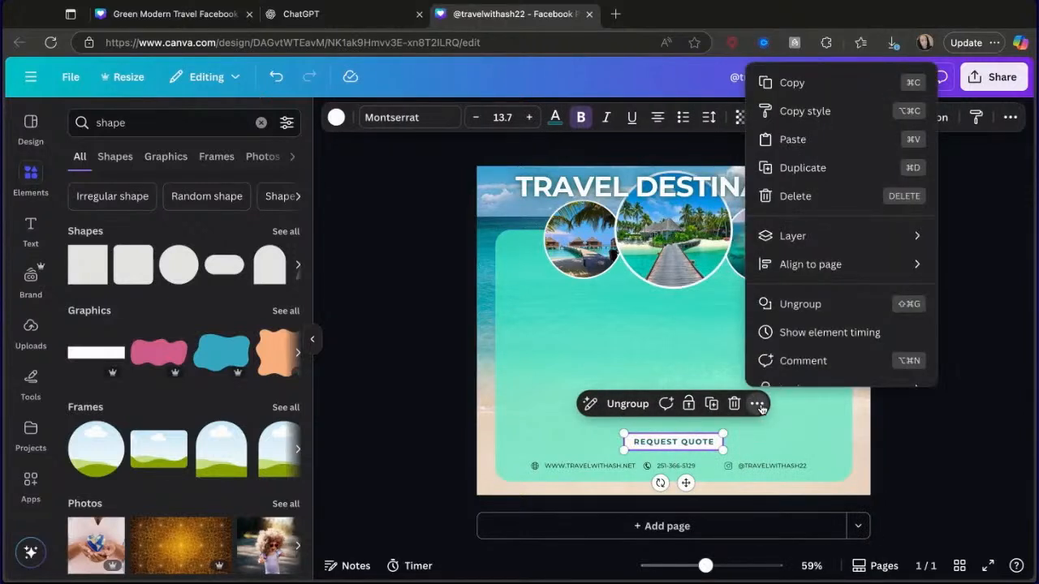
scroll(782, 341, down, 3)
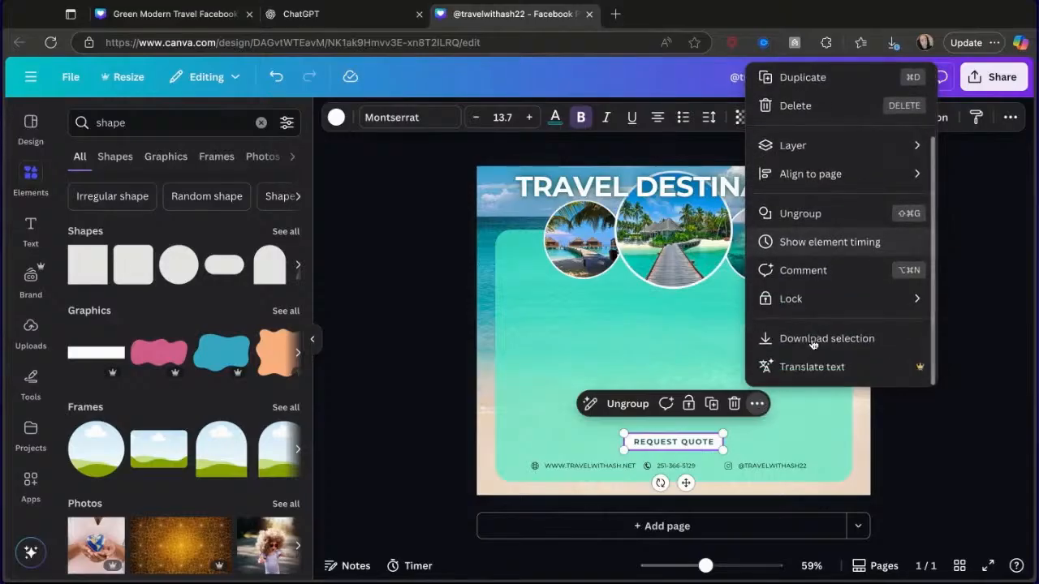
scroll(812, 344, up, 2)
scroll(813, 345, up, 1)
click(699, 442)
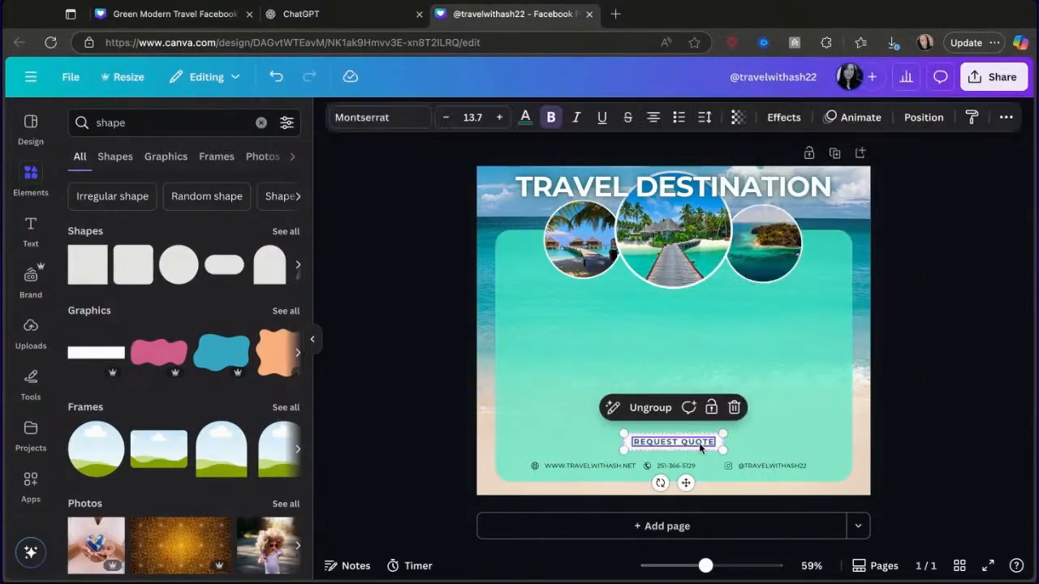
click(703, 444)
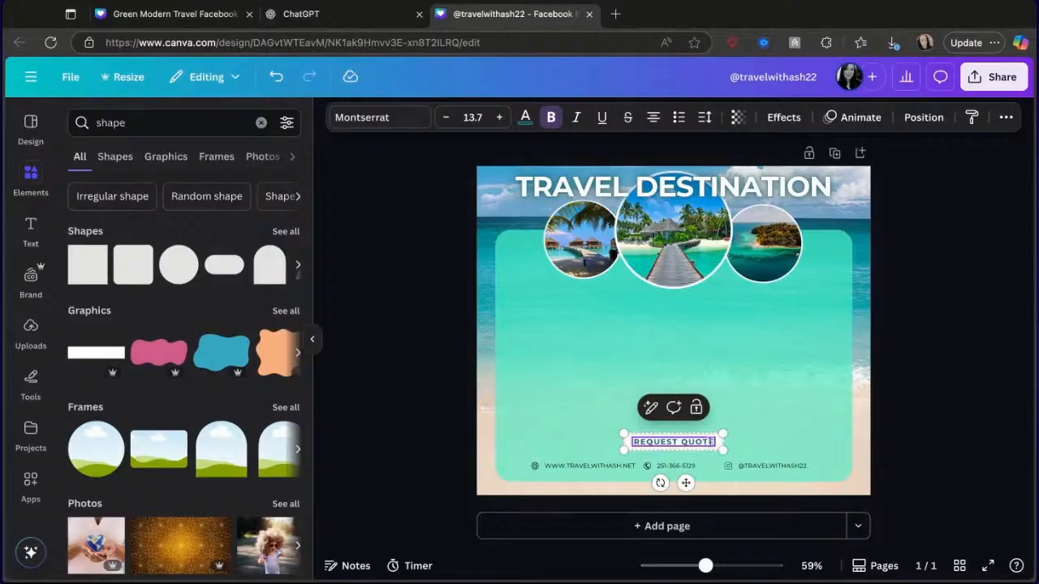
key(shift+Left)
key(shift+Left)
key(shift+Left)
key(shift+Left)
key(shift+Left)
key(shift+Left)
key(shift+Left)
key(shift+Left)
key(shift+Left)
key(shift+Left)
key(shift+Left)
key(shift+Left)
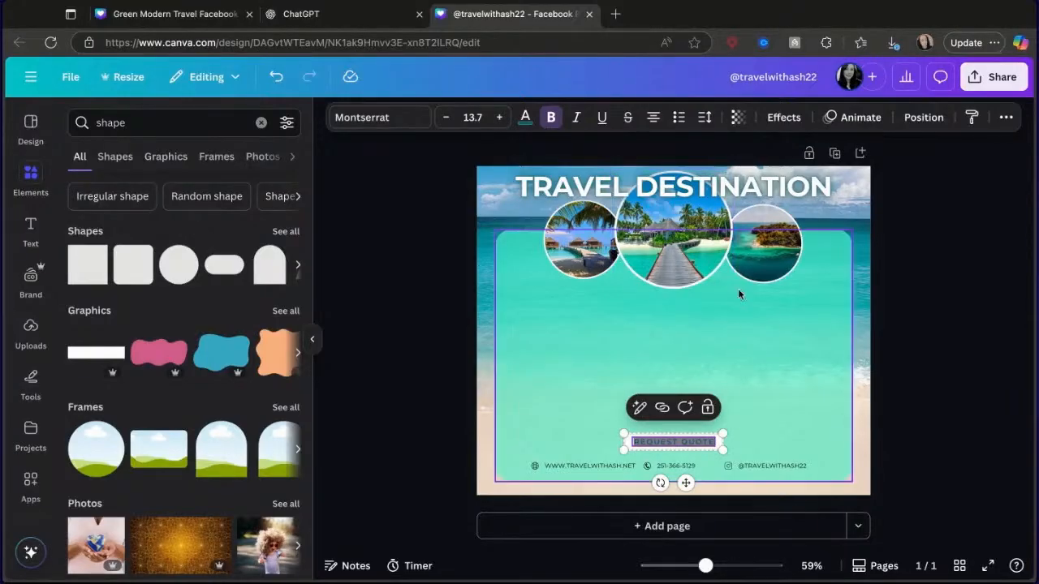
click(1005, 118)
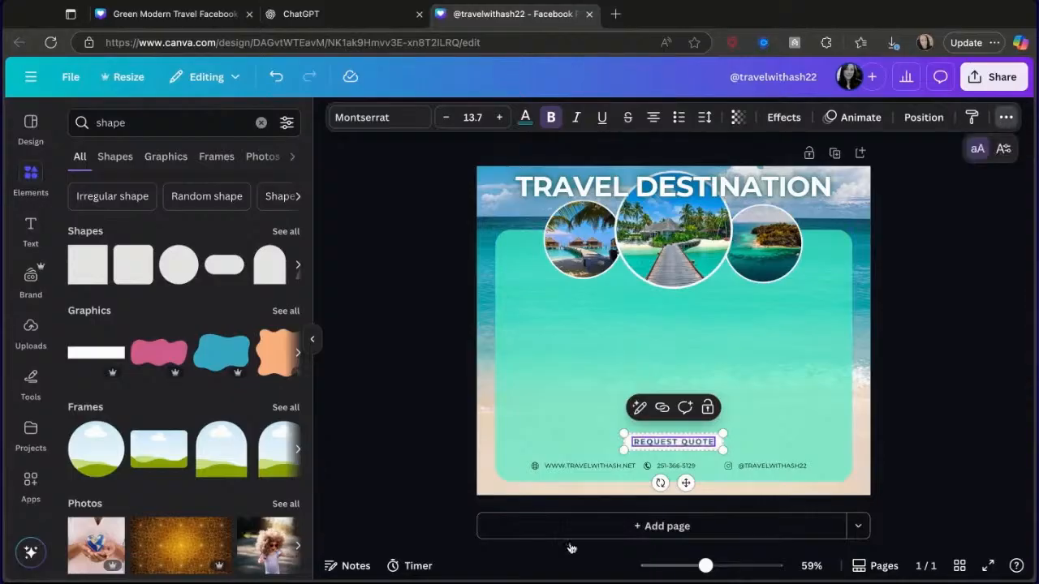
click(663, 408)
text(ww)
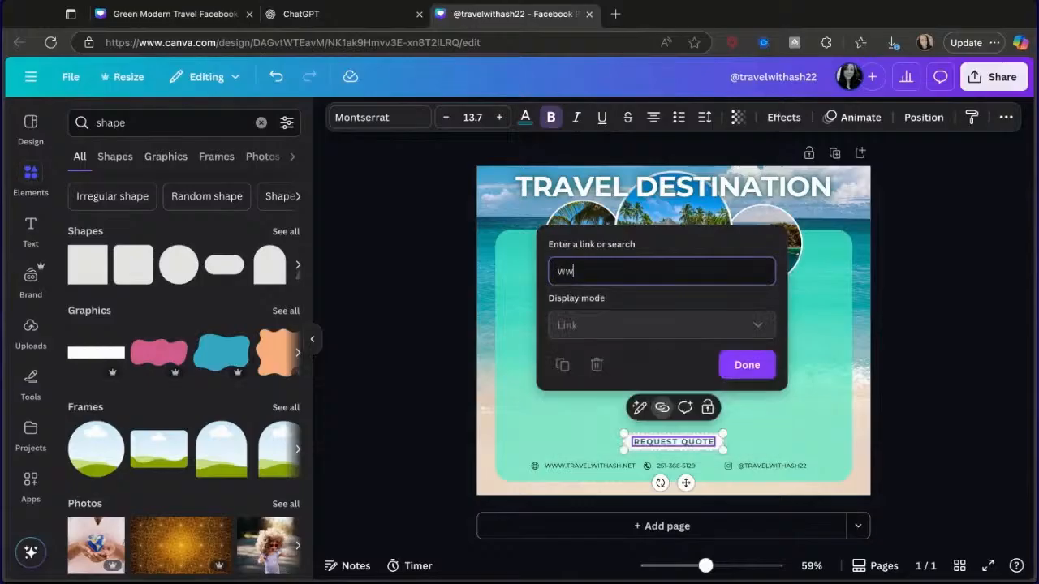
text(w.travelwithash.net)
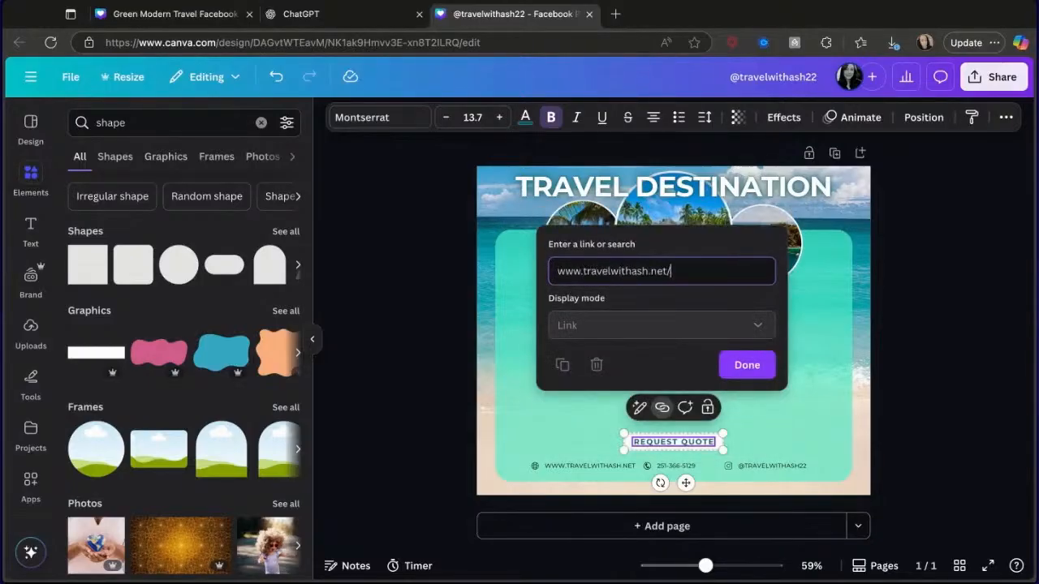
text(/quote)
key(Return)
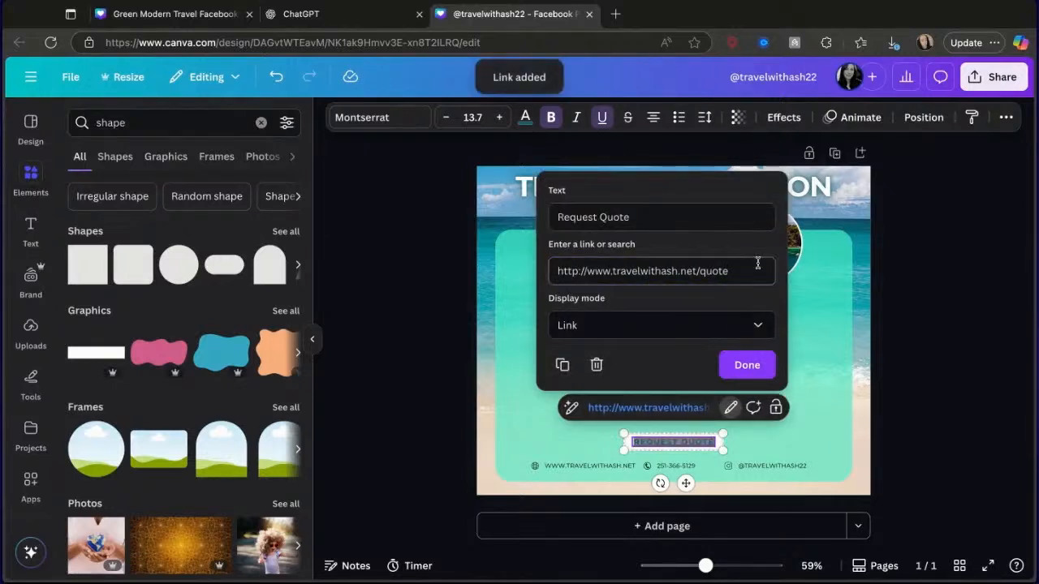
click(734, 366)
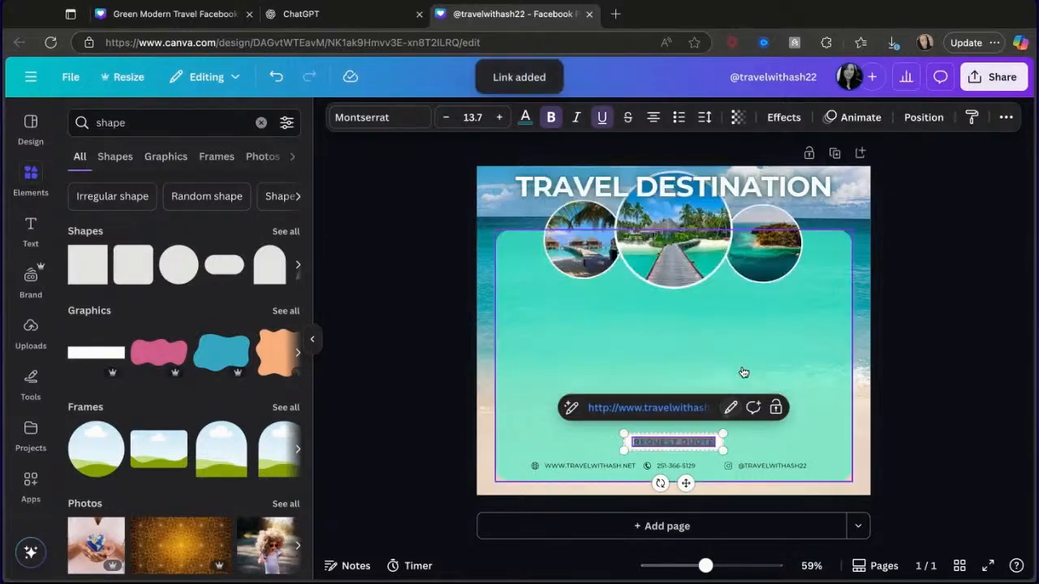
click(982, 378)
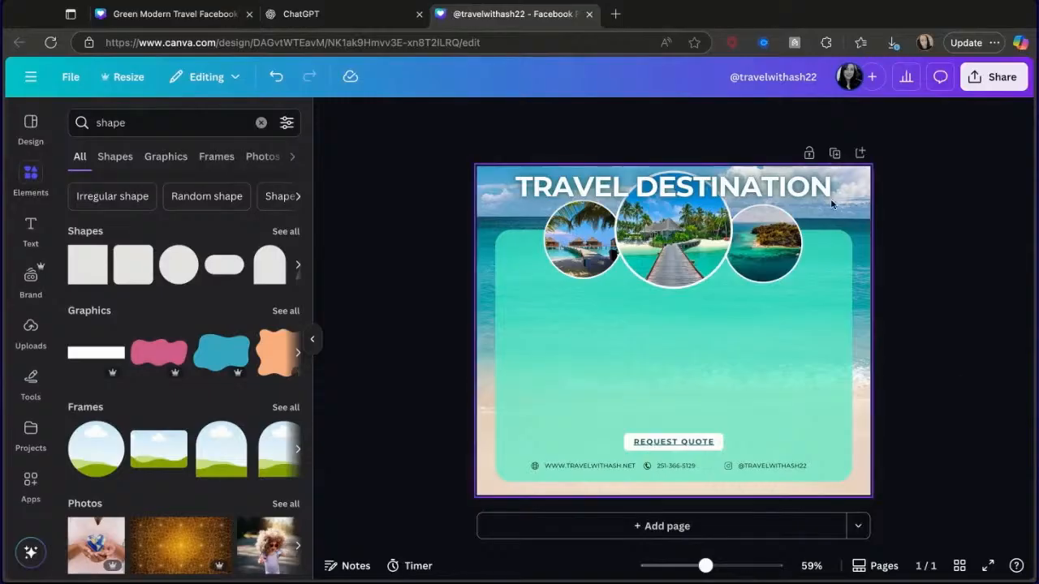
Step: Recolour the whole "TRAVEL DESTINATION" title text black
click(777, 188)
click(777, 188)
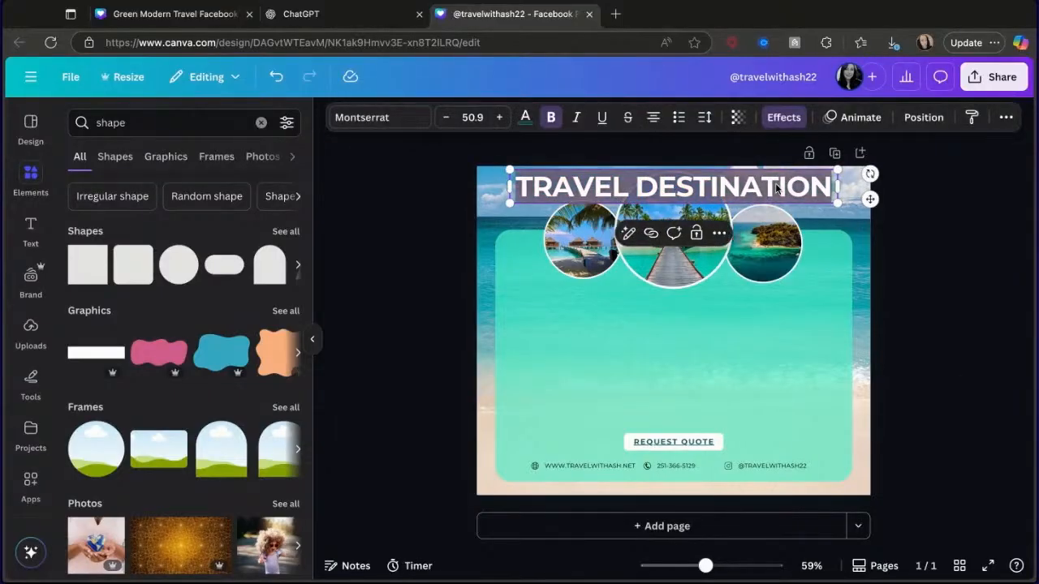
click(525, 117)
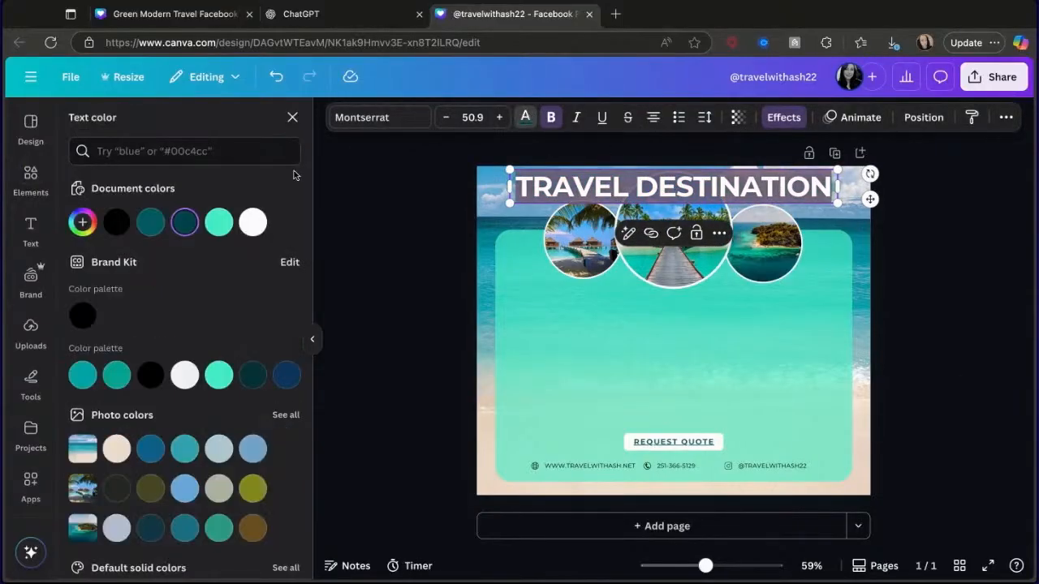
click(116, 223)
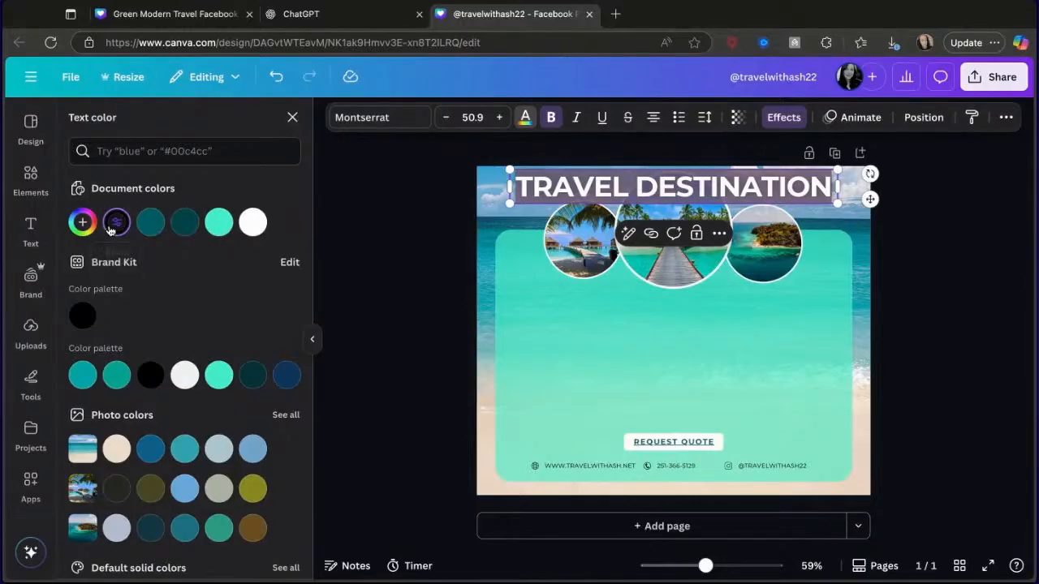
click(620, 186)
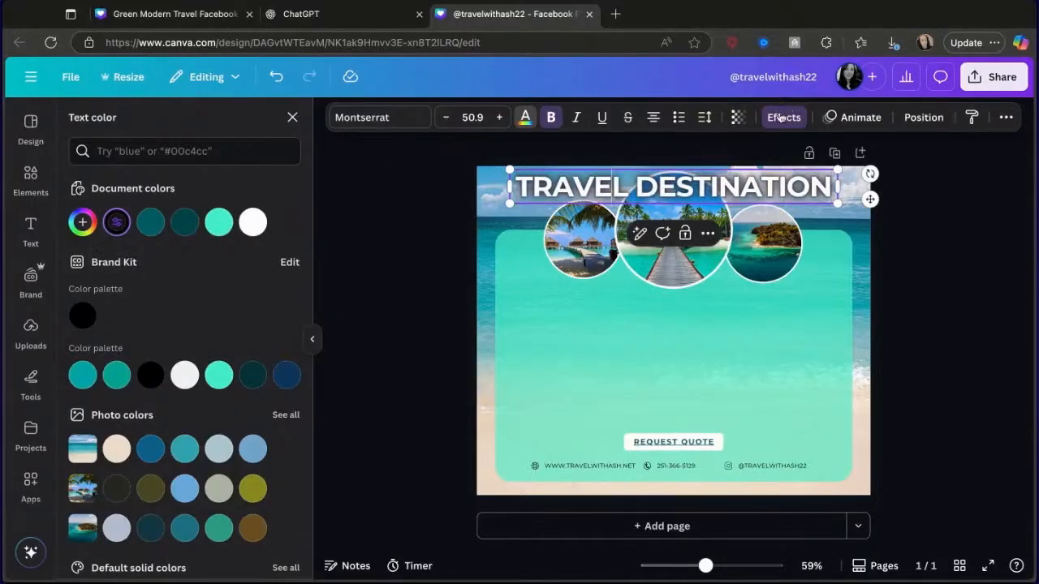
drag(833, 189, 510, 186)
click(521, 119)
click(525, 120)
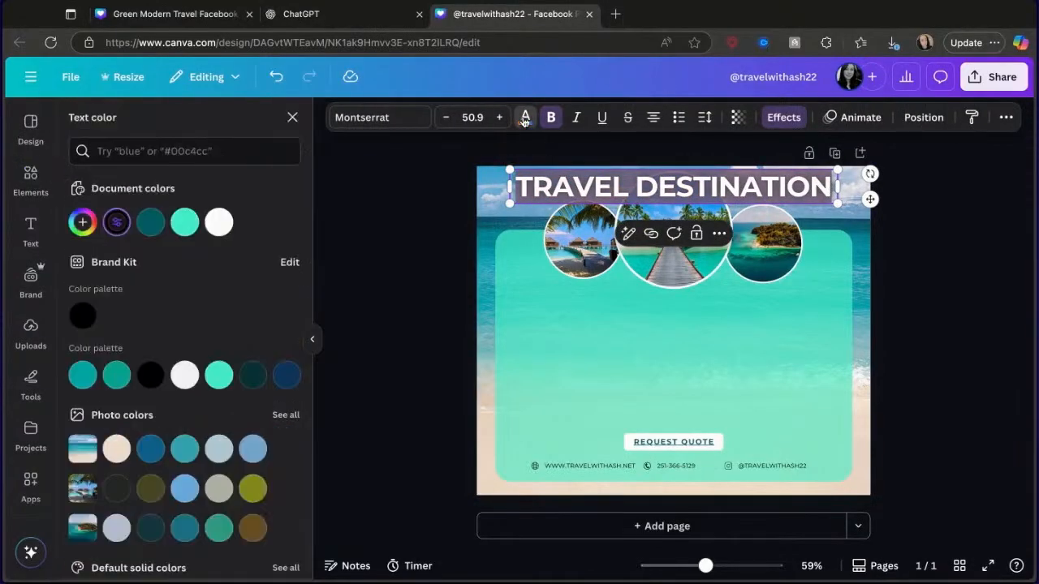
click(81, 317)
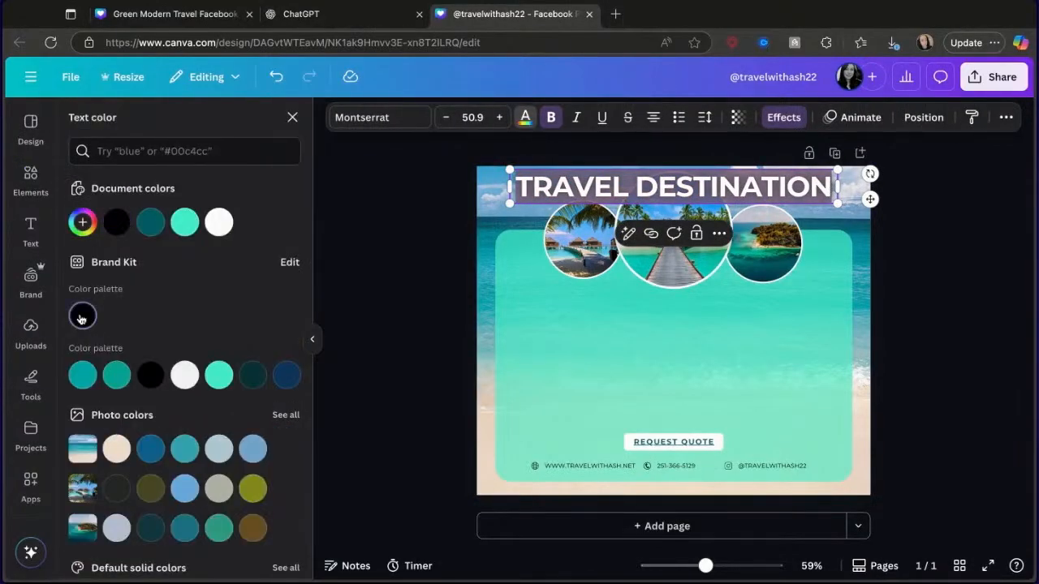
Step: Remove the Neon text effect from the "TRAVEL DESTINATION" title
click(794, 120)
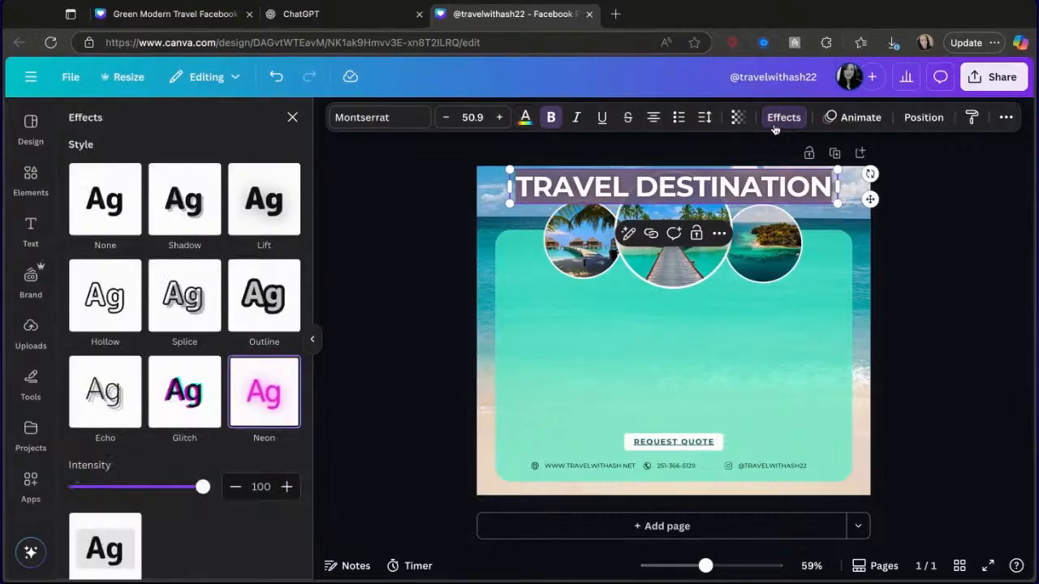
scroll(111, 383, down, 2)
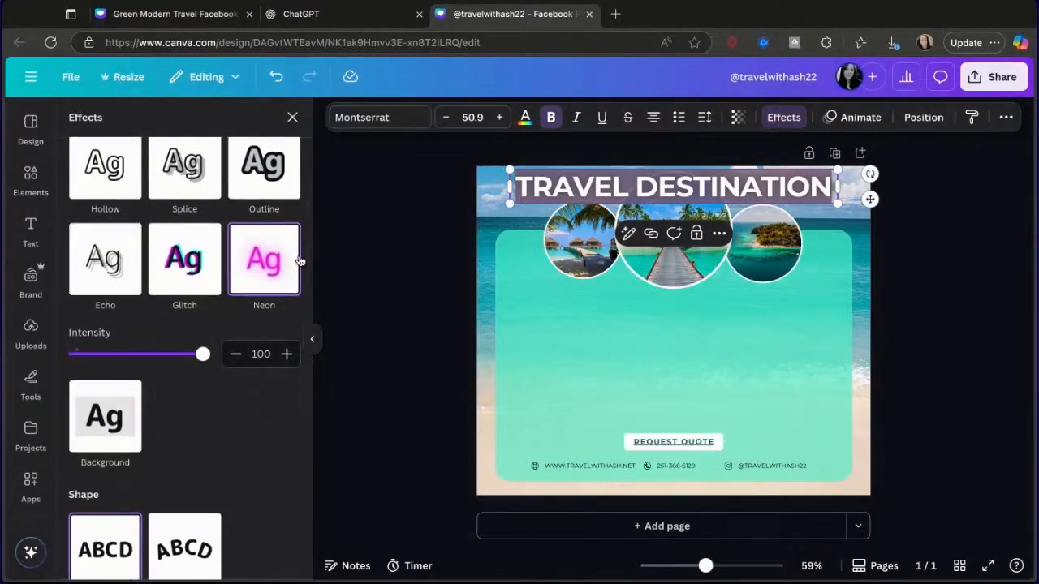
click(271, 269)
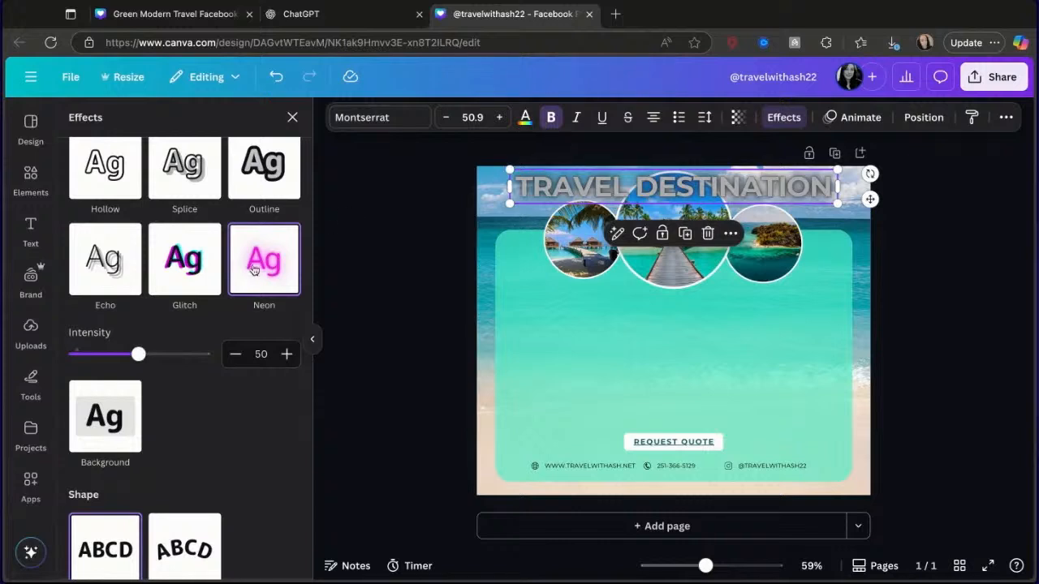
scroll(246, 269, up, 2)
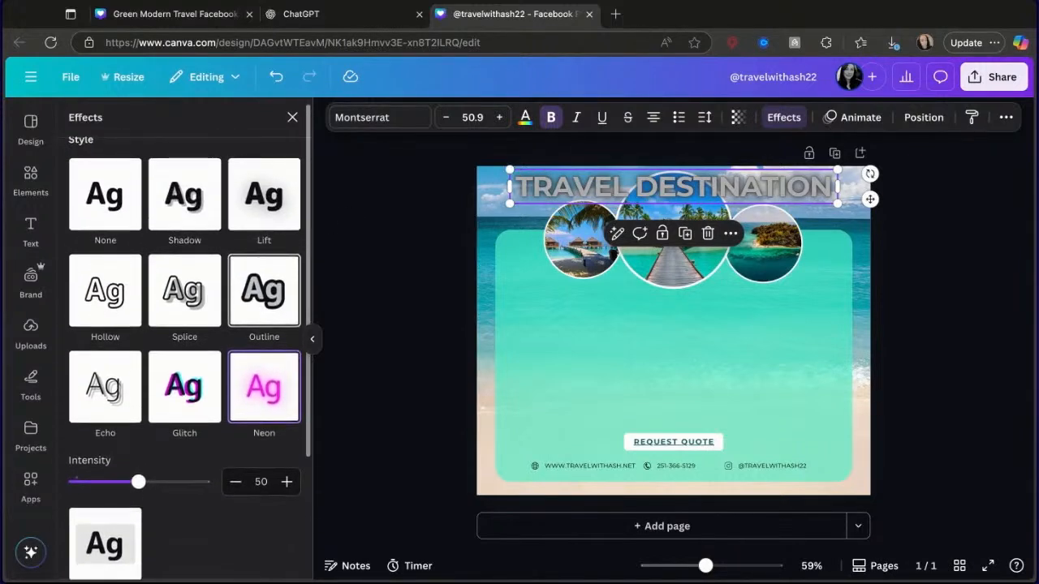
click(116, 195)
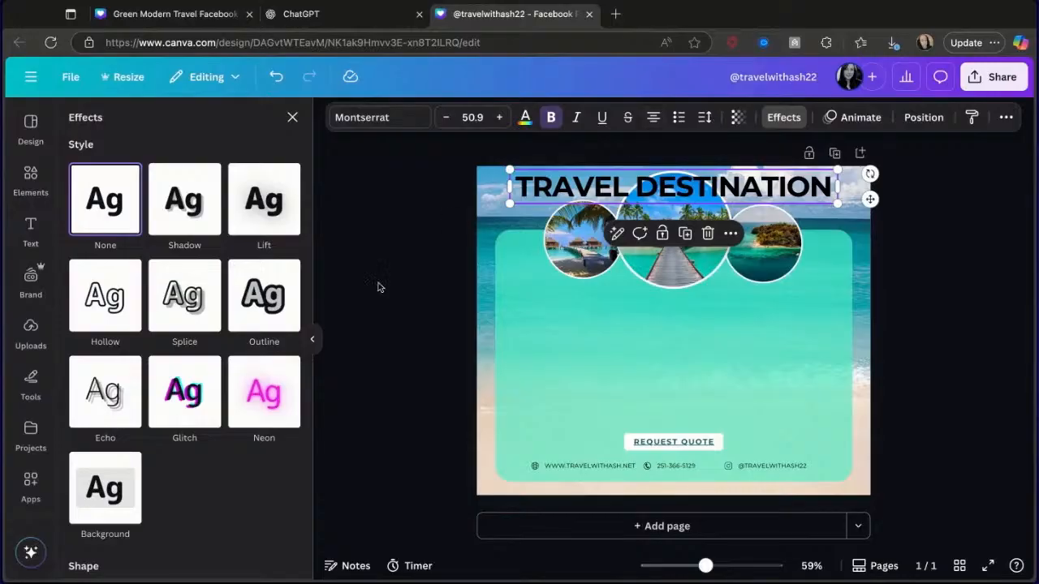
Step: Apply the Background text effect to the title and set the background colour to white
click(105, 504)
scroll(214, 420, down, 4)
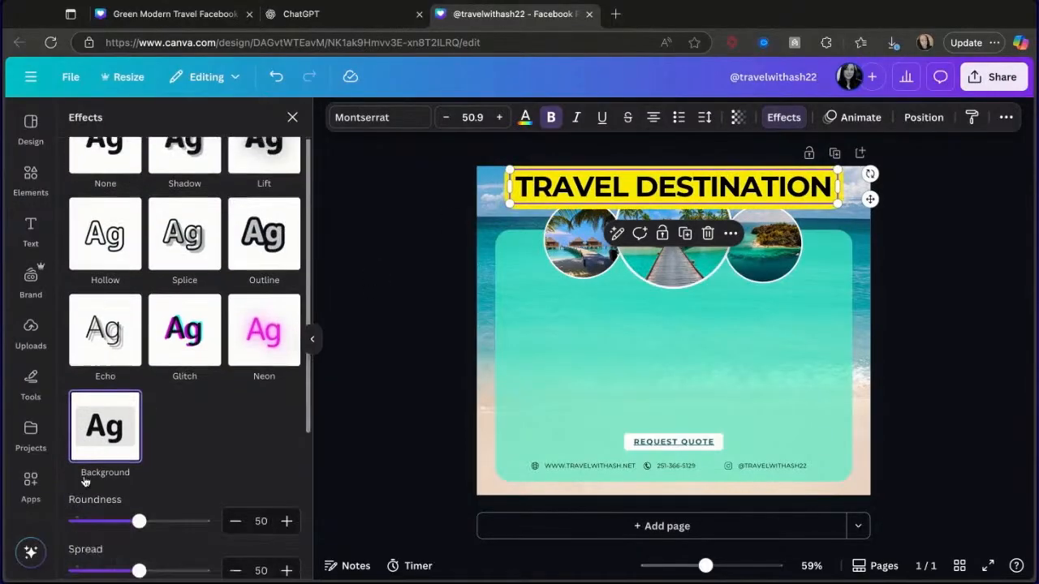
click(290, 419)
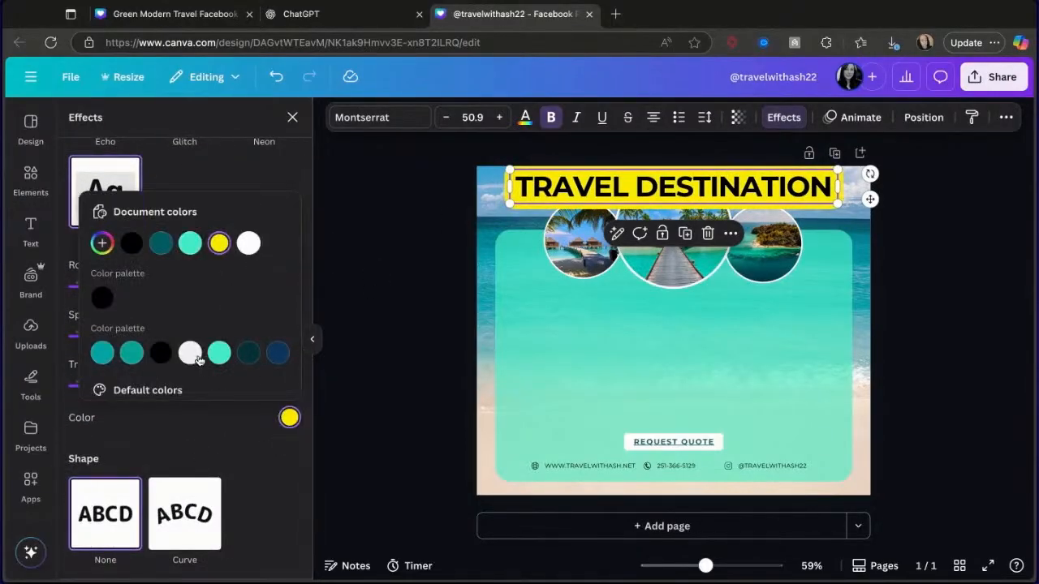
click(190, 353)
Step: Replace the "TRAVEL DESTINATION" title text with "MEET YOUR ADVISOR"
click(824, 189)
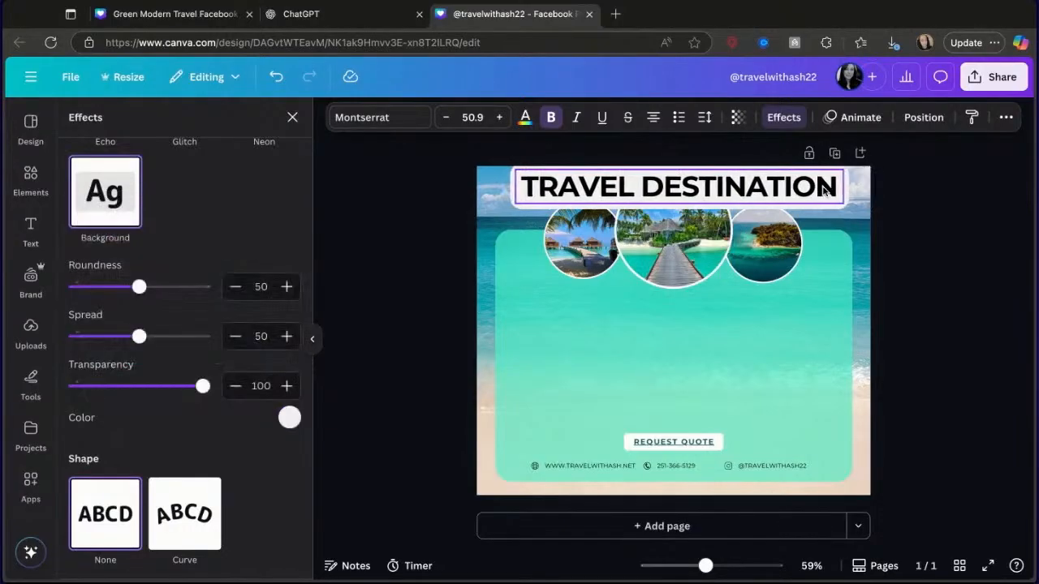
click(810, 188)
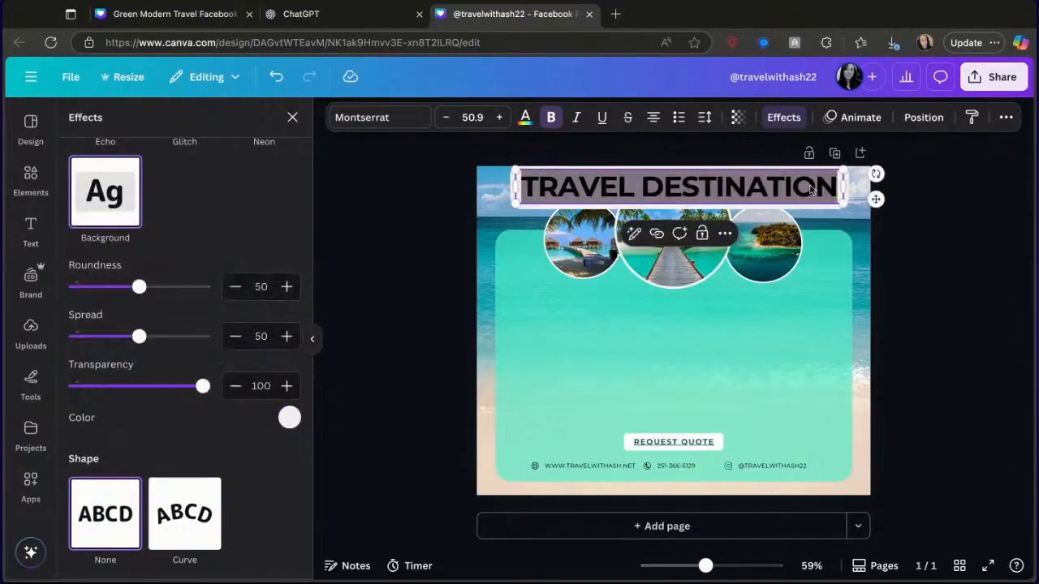
text(MEET YOUR )
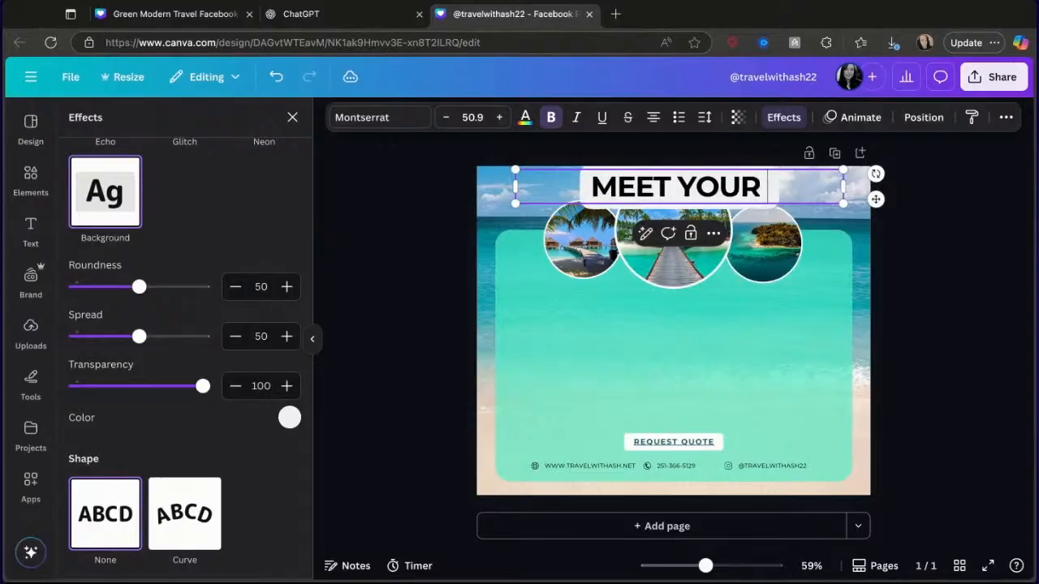
text(ADVISOR)
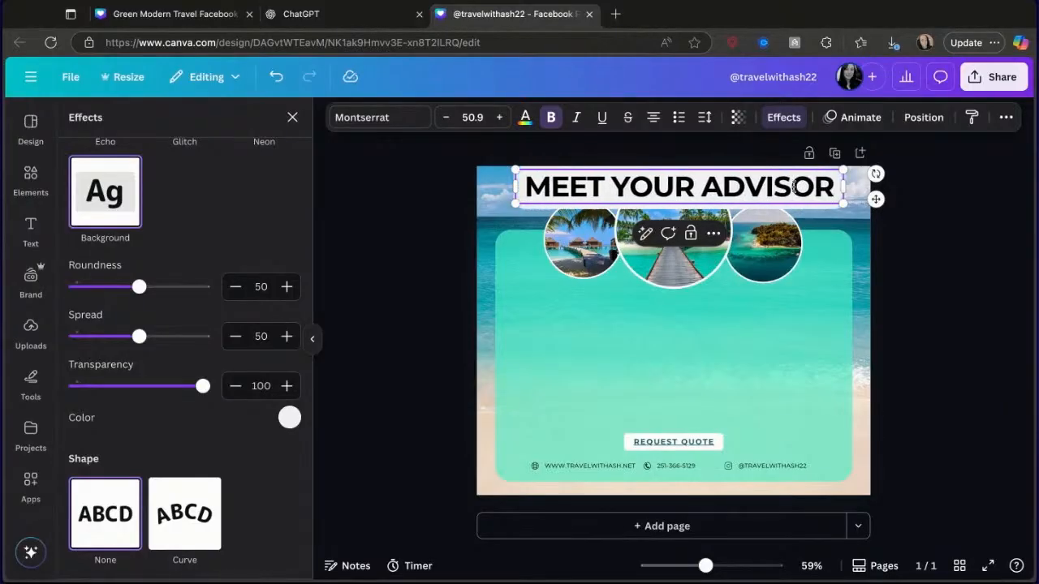
Step: Bring the large centre circular photo in front of the title and its white background
click(665, 260)
right_click(666, 261)
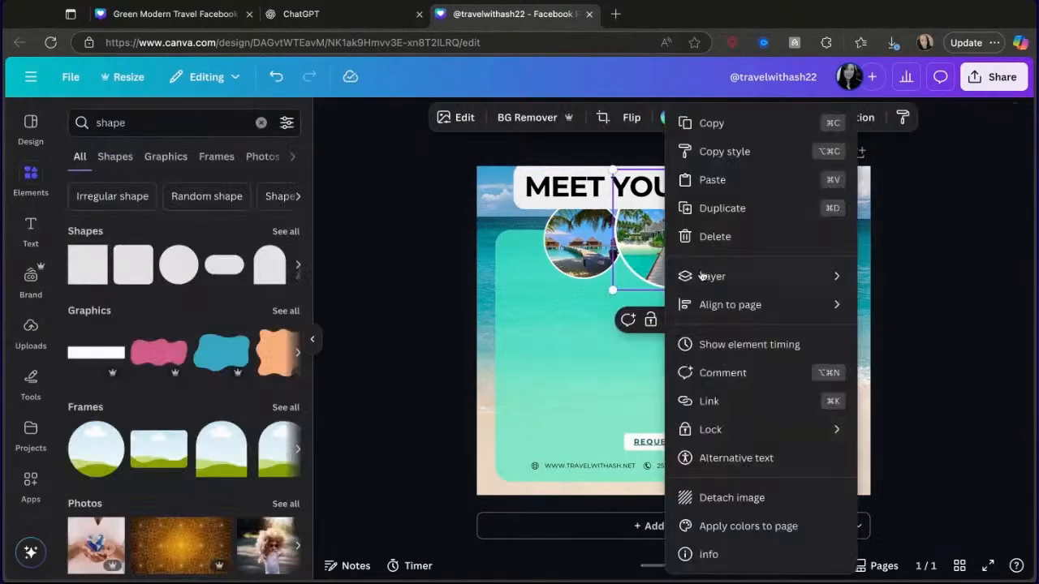
mouse_move(703, 276)
click(549, 305)
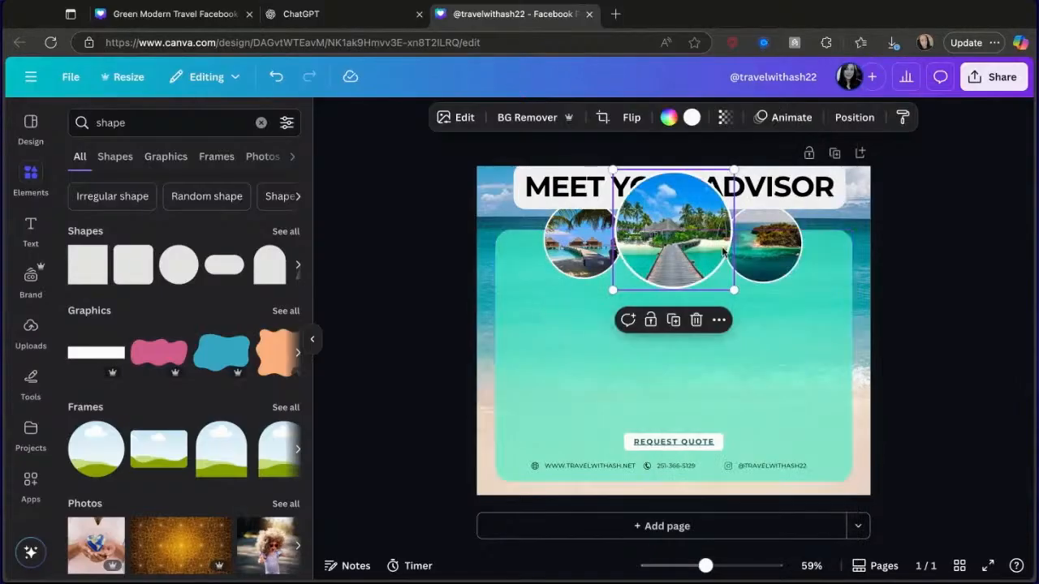
Step: Try moving the centre circular photo slightly lower on the post and undo the move
drag(712, 215, 706, 238)
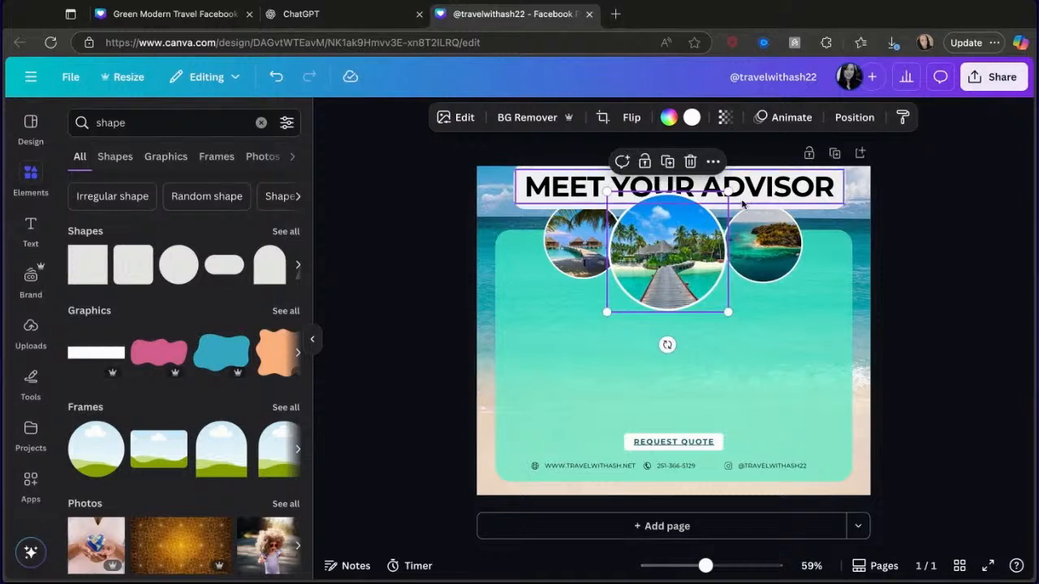
click(279, 80)
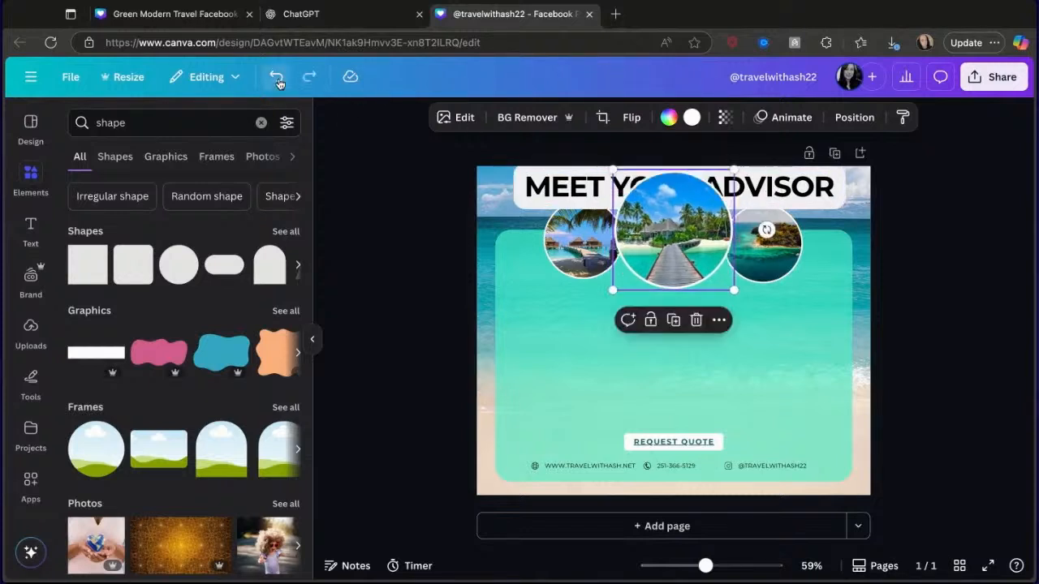
Step: Undo bringing the centre photo in front of the title and nudge the three circular photos closer together
click(279, 80)
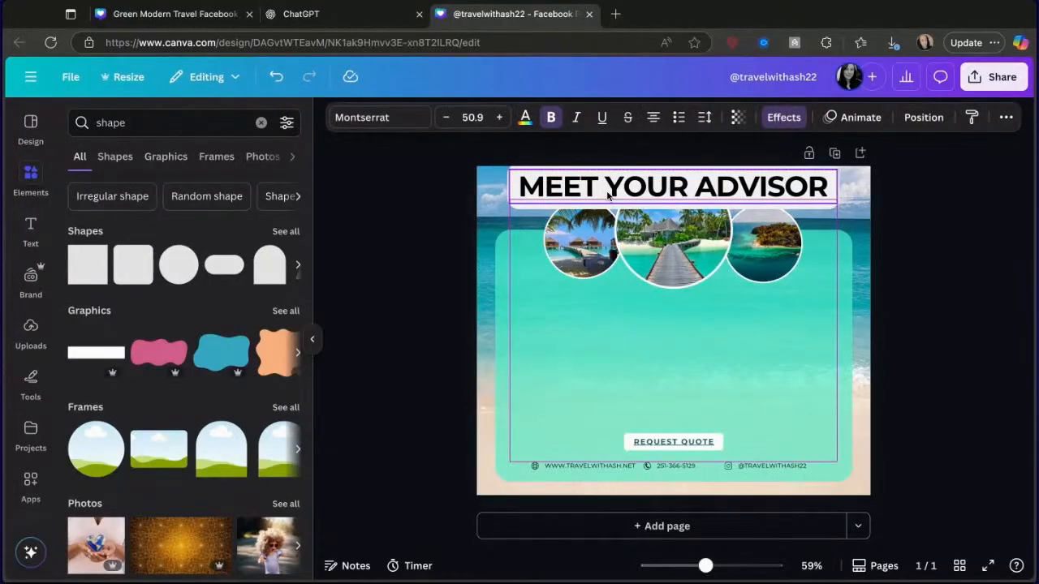
click(568, 259)
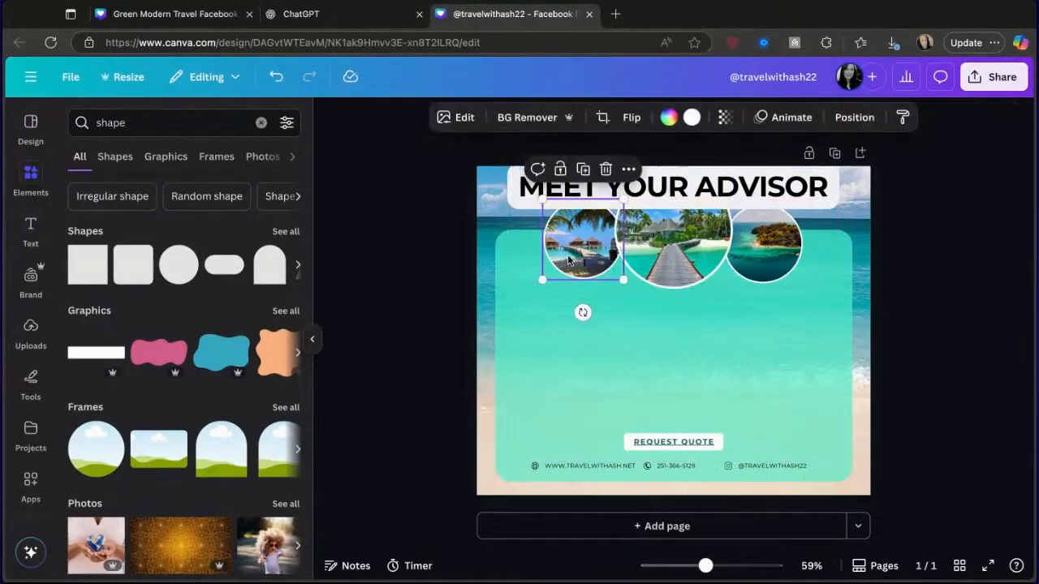
drag(569, 260, 572, 261)
drag(774, 256, 770, 249)
click(681, 251)
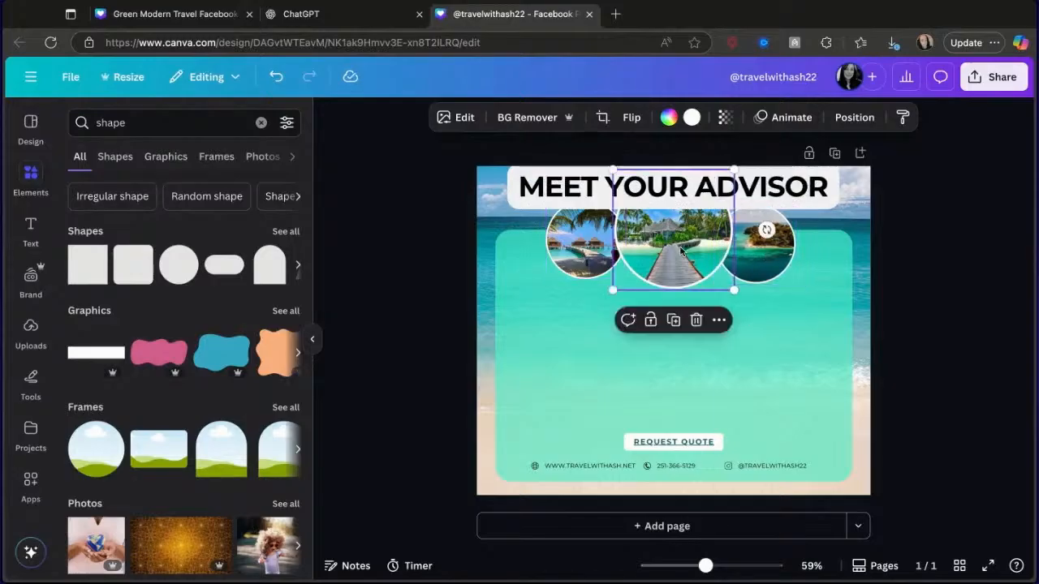
drag(680, 250, 683, 252)
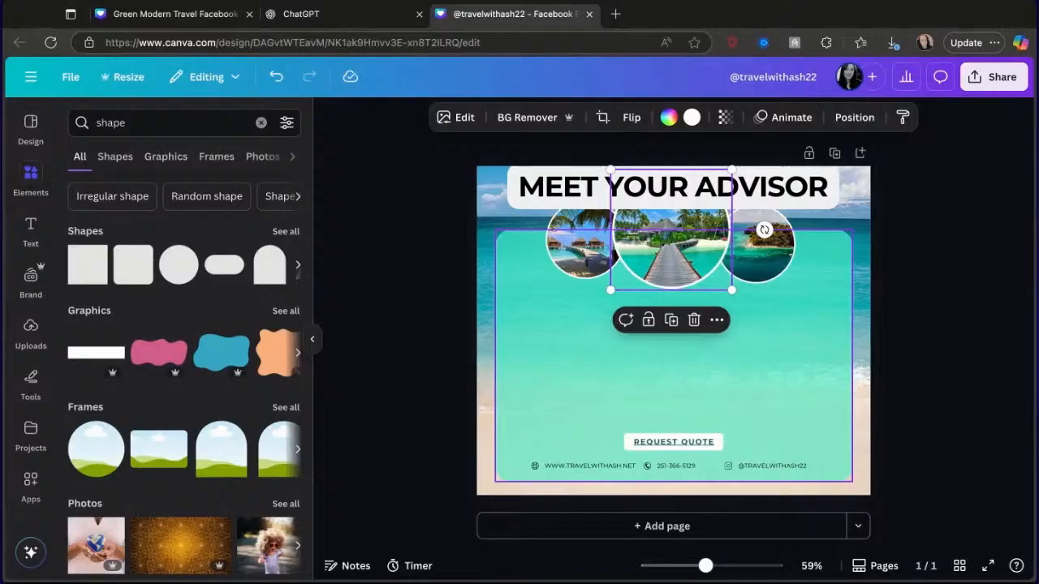
Step: Copy the pale green box behind the first bio paragraph in the Green Modern Travel design into this post, placing it on the turquoise panel
click(195, 14)
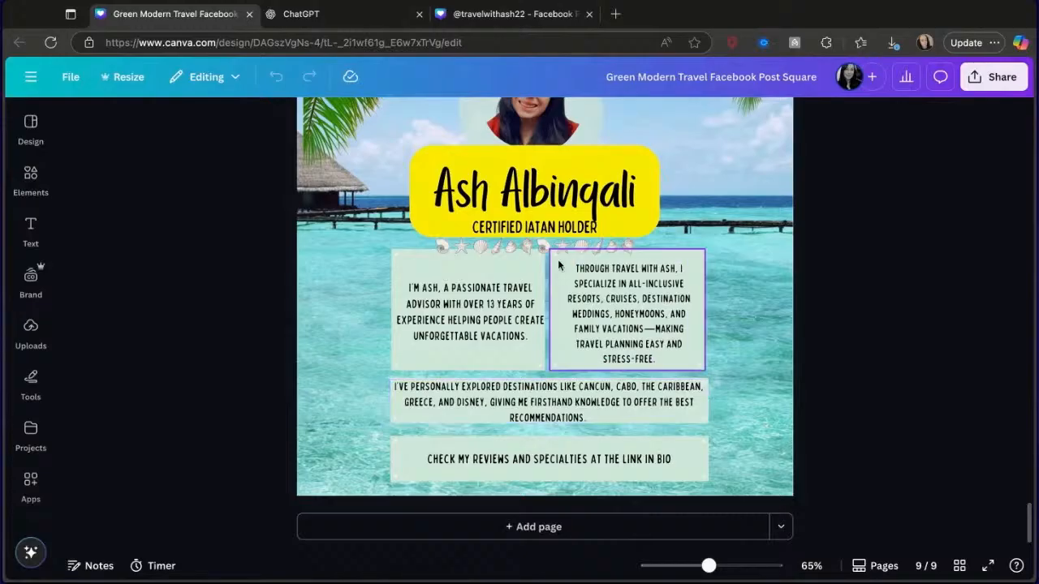
click(510, 266)
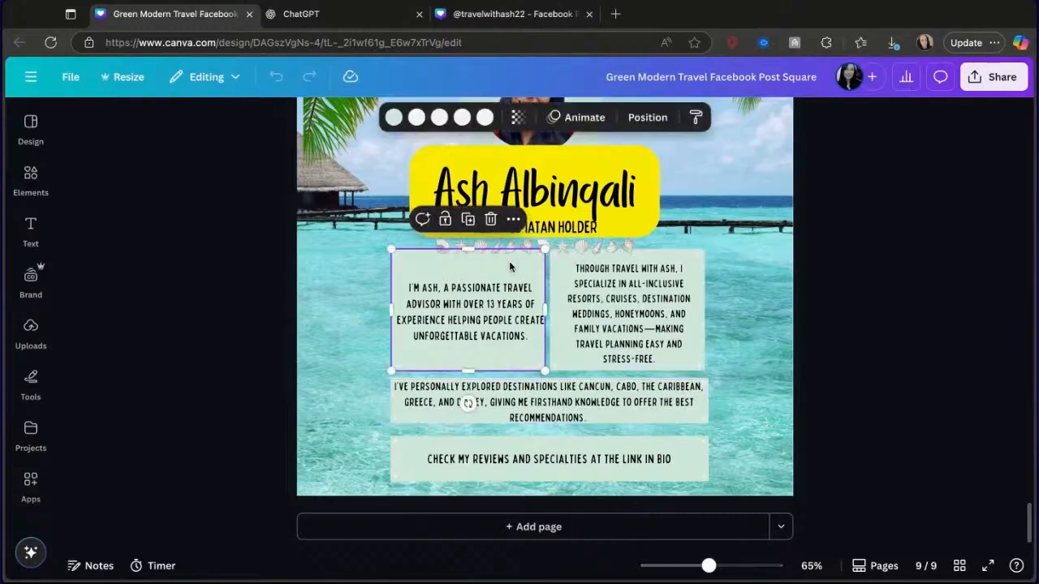
click(493, 13)
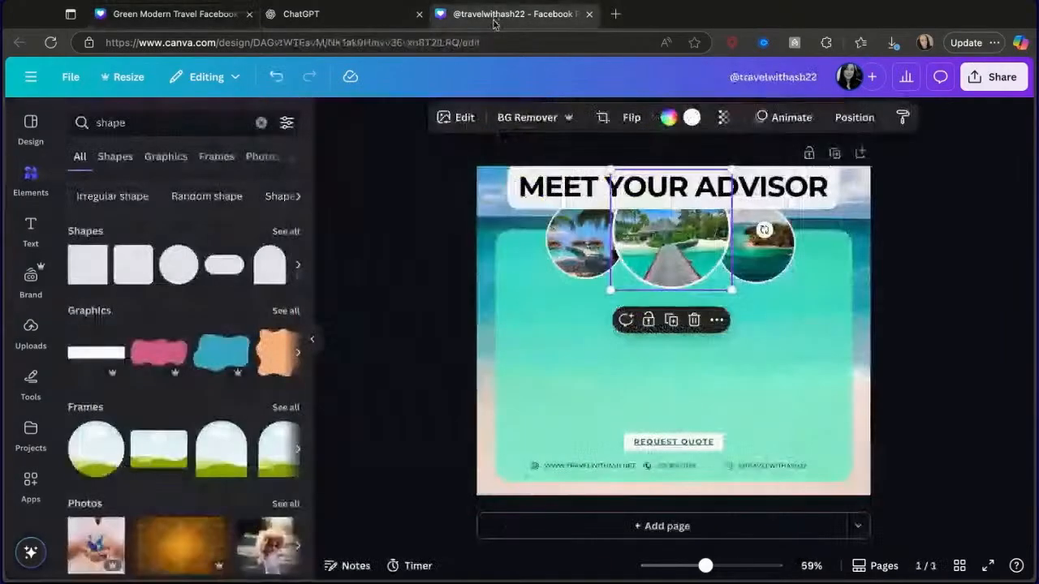
key(ctrl+v)
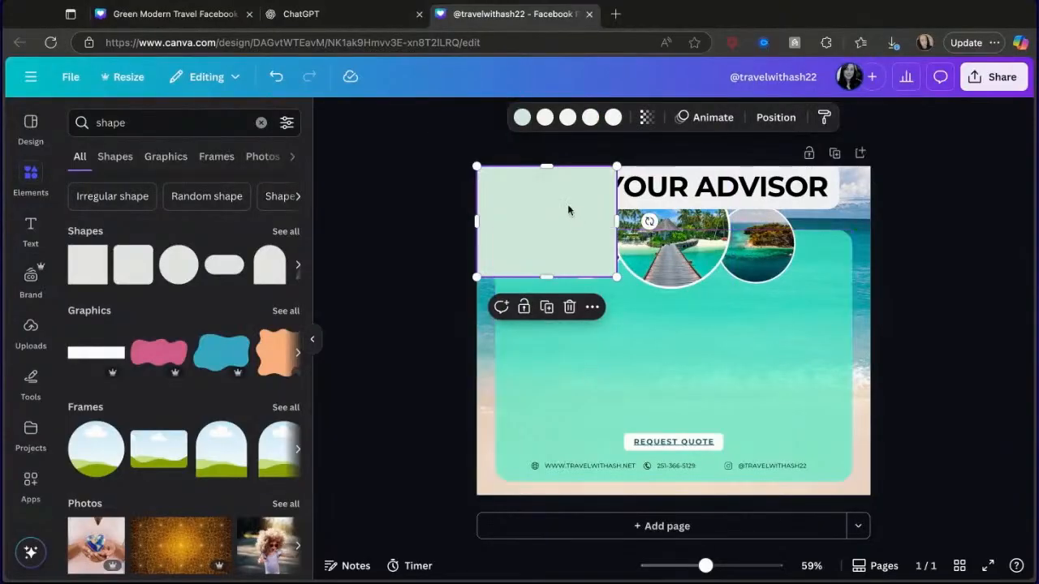
drag(572, 213, 605, 337)
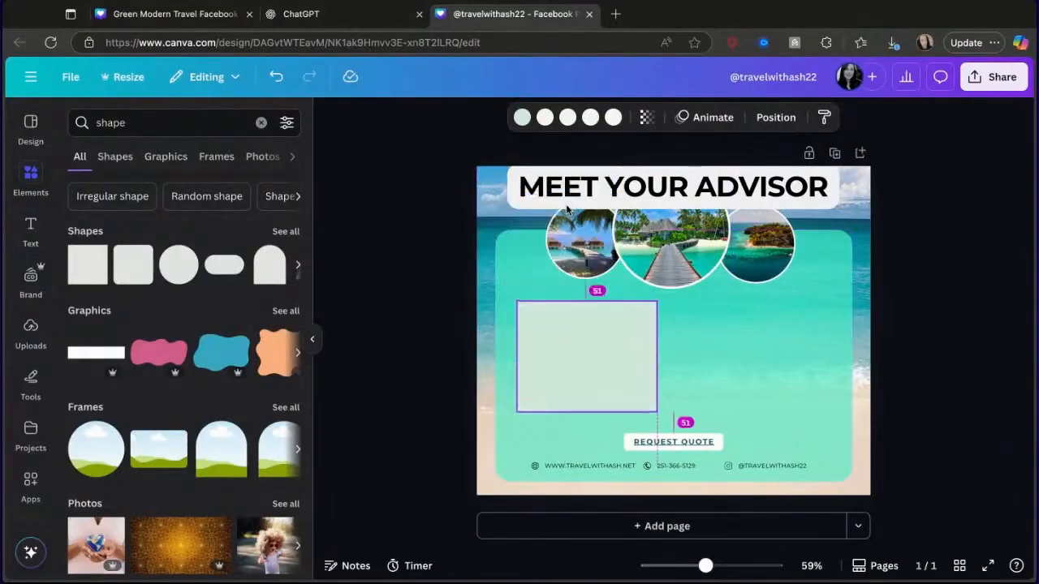
Step: Recolour the pasted box white and shrink it to a low rectangle on the left half of the turquoise panel
click(545, 117)
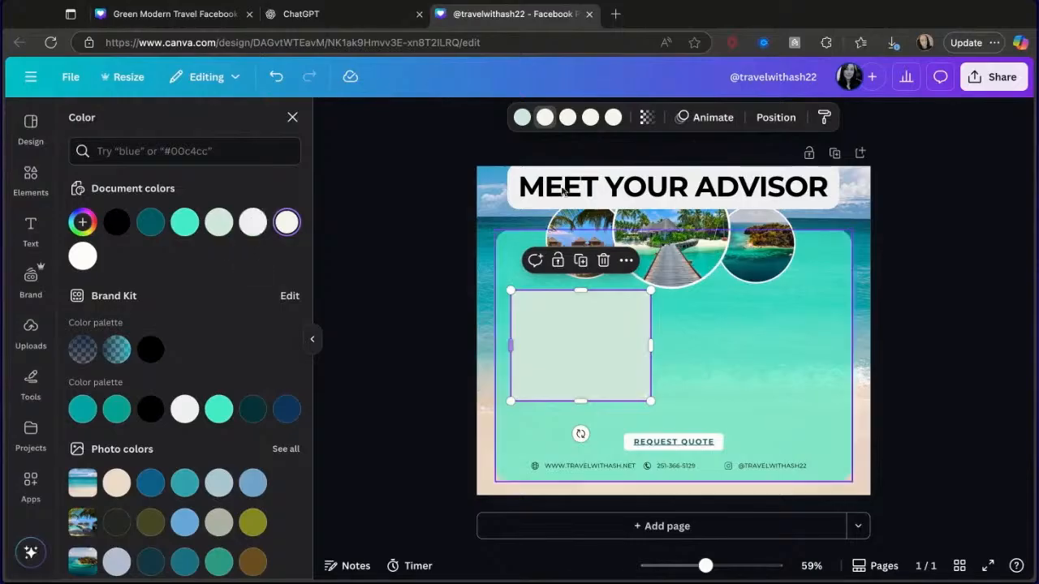
click(219, 222)
click(81, 258)
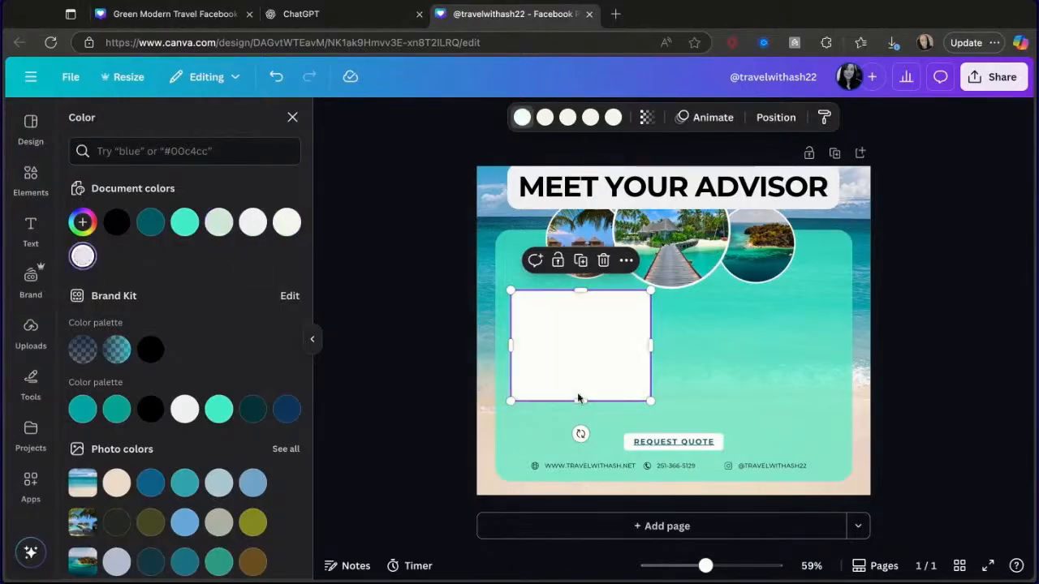
drag(650, 401, 657, 320)
mouse_move(585, 319)
mouse_down()
mouse_move(629, 327)
mouse_move(644, 316)
mouse_move(708, 315)
mouse_move(703, 287)
mouse_move(684, 362)
mouse_move(653, 362)
mouse_move(580, 330)
mouse_move(592, 338)
mouse_up()
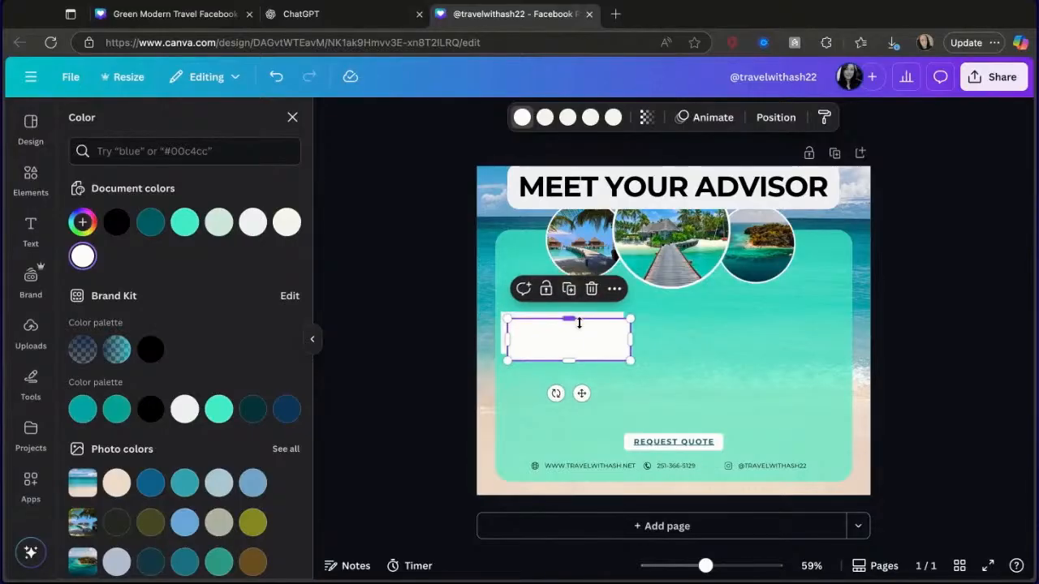
Step: Duplicate the white box to lay out two side-by-side boxes with one wider, taller box beneath them
key(ctrl+d)
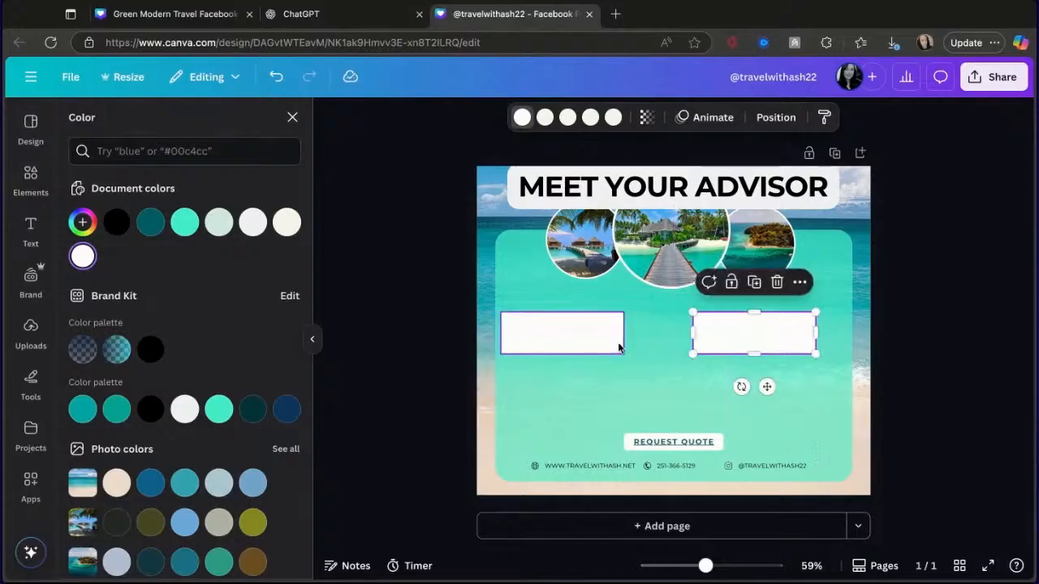
drag(601, 340, 569, 400)
click(570, 354)
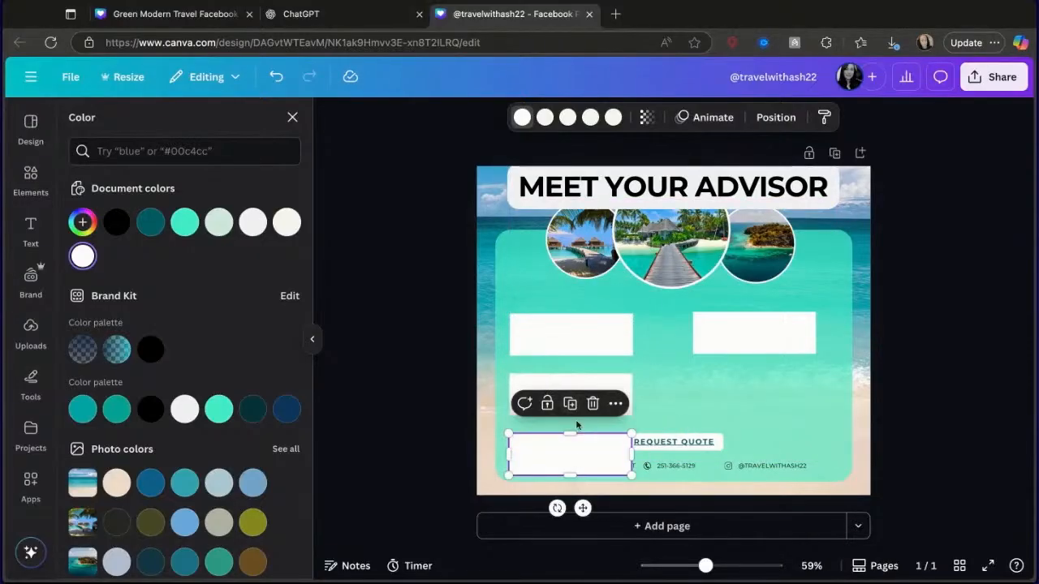
drag(575, 463, 759, 402)
click(778, 343)
drag(606, 382, 797, 389)
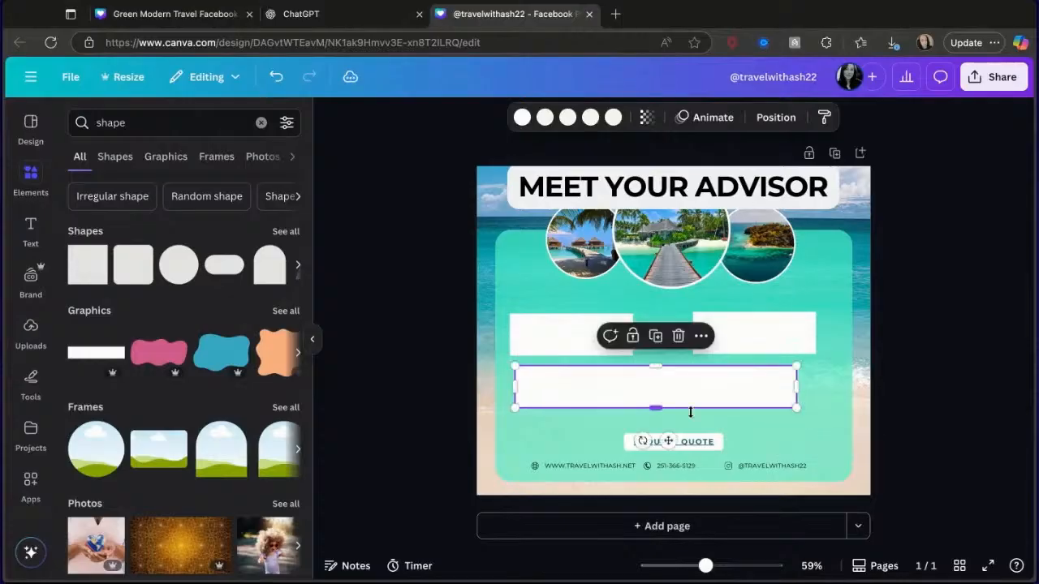
mouse_move(691, 410)
mouse_down()
mouse_move(677, 410)
mouse_move(689, 393)
mouse_up()
Step: Shift the REQUEST QUOTE button slightly left beneath the wide box and widen the upper-right white box
click(707, 444)
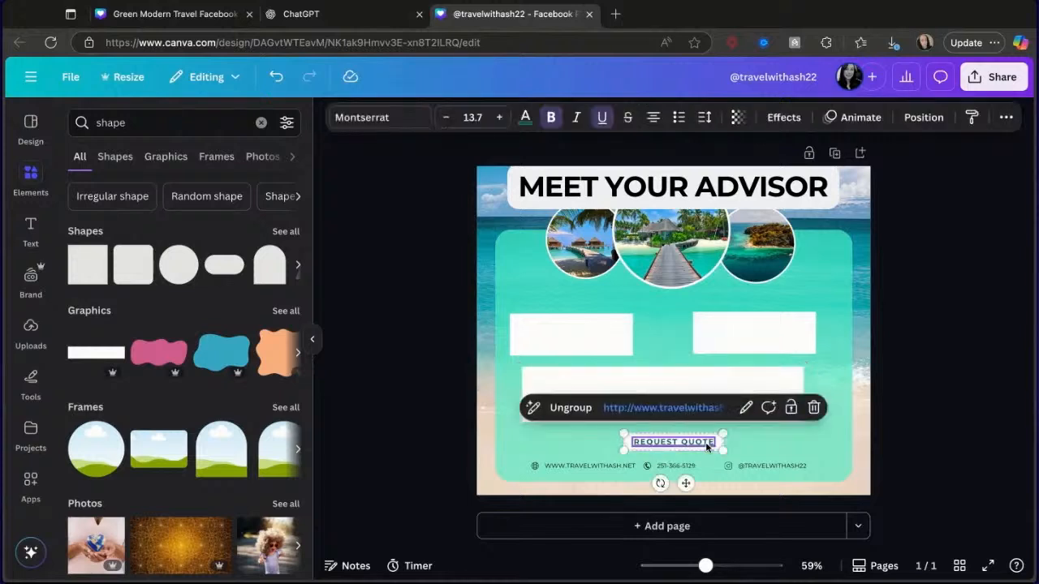
drag(707, 445, 696, 445)
click(766, 452)
click(792, 330)
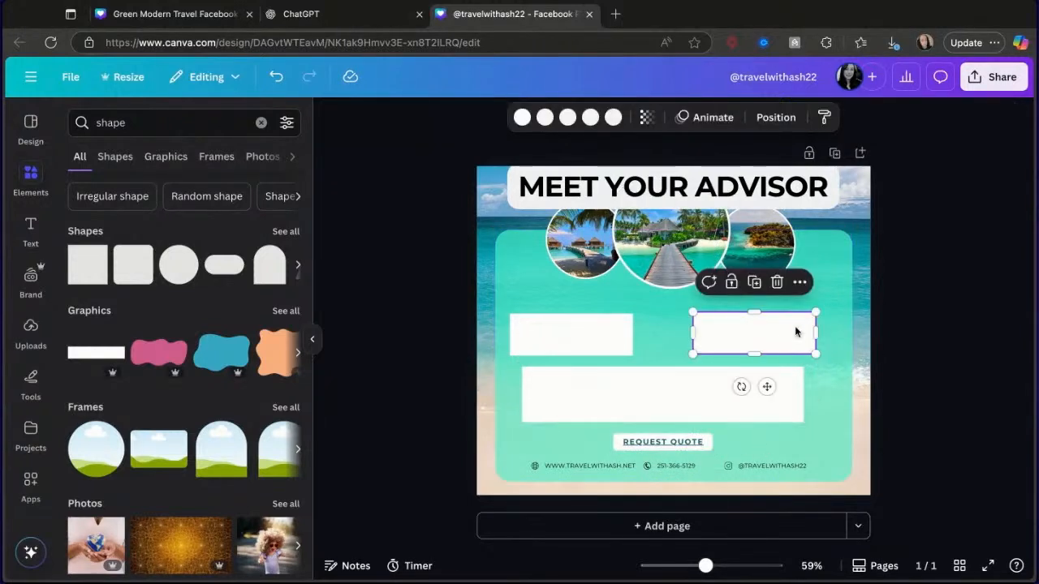
drag(818, 335, 789, 335)
Step: Try widening the upper-left white box and aligning it with the upper-right one
click(617, 332)
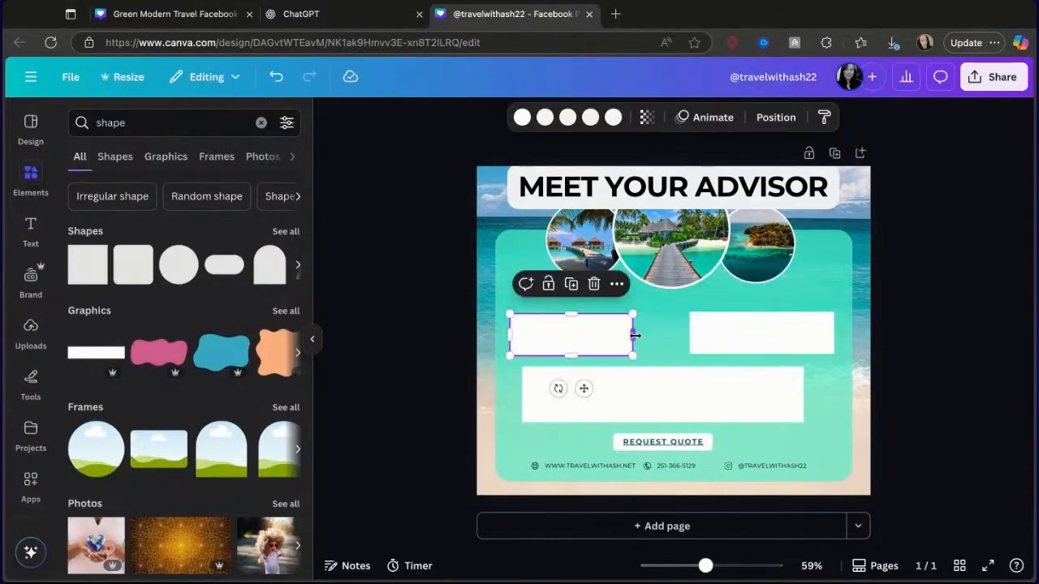
drag(635, 335, 663, 335)
mouse_move(601, 336)
mouse_down()
mouse_move(644, 333)
mouse_move(598, 335)
mouse_up()
click(763, 332)
click(612, 336)
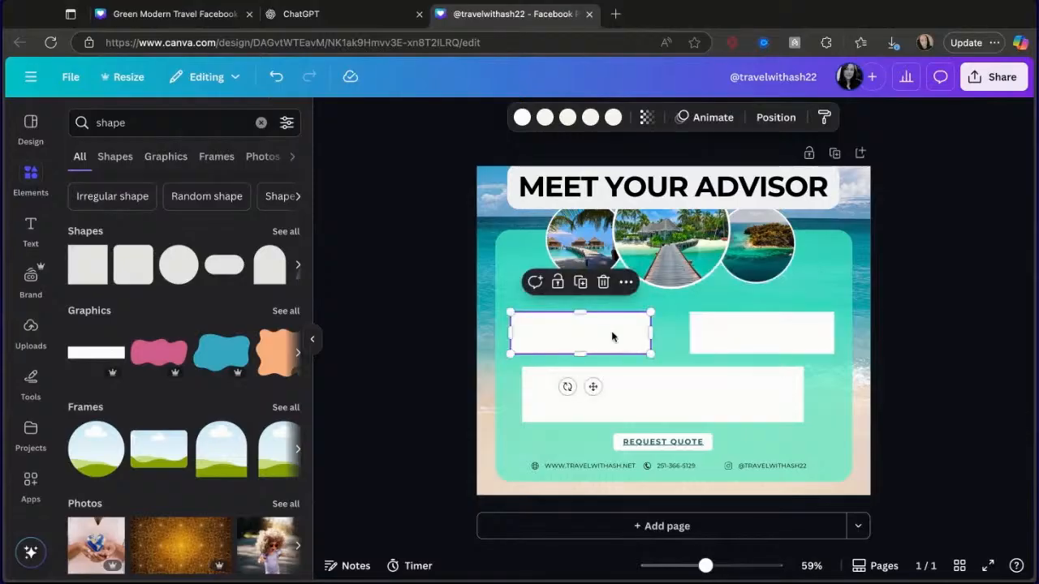
Step: Replace the upper-left white box with a duplicate of the upper-right one, align the pair, and widen the lower box to match their outer edges
click(604, 283)
click(759, 323)
click(768, 290)
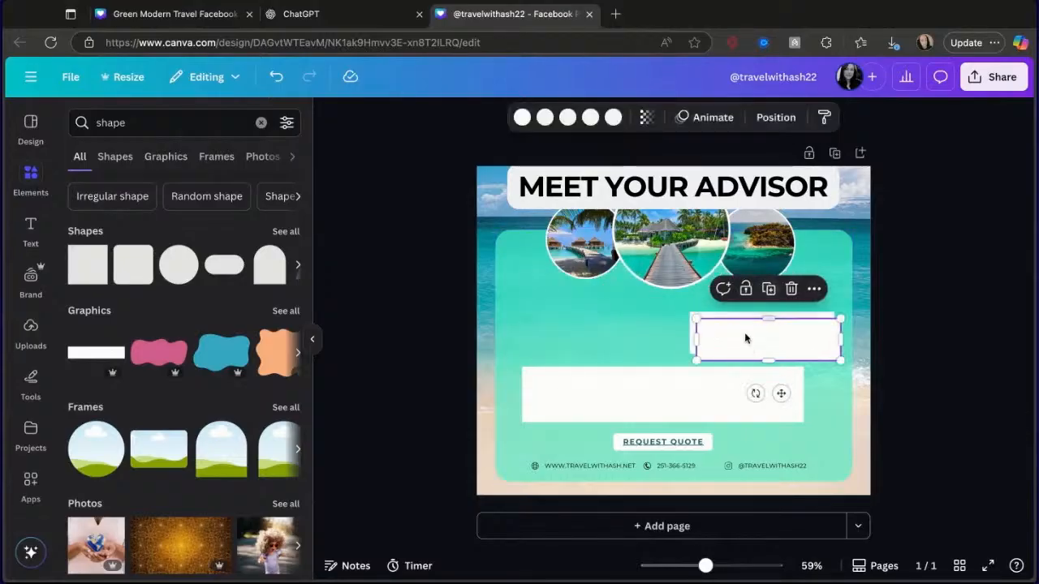
drag(748, 344, 573, 337)
drag(714, 332, 707, 336)
click(758, 408)
drag(804, 396, 828, 395)
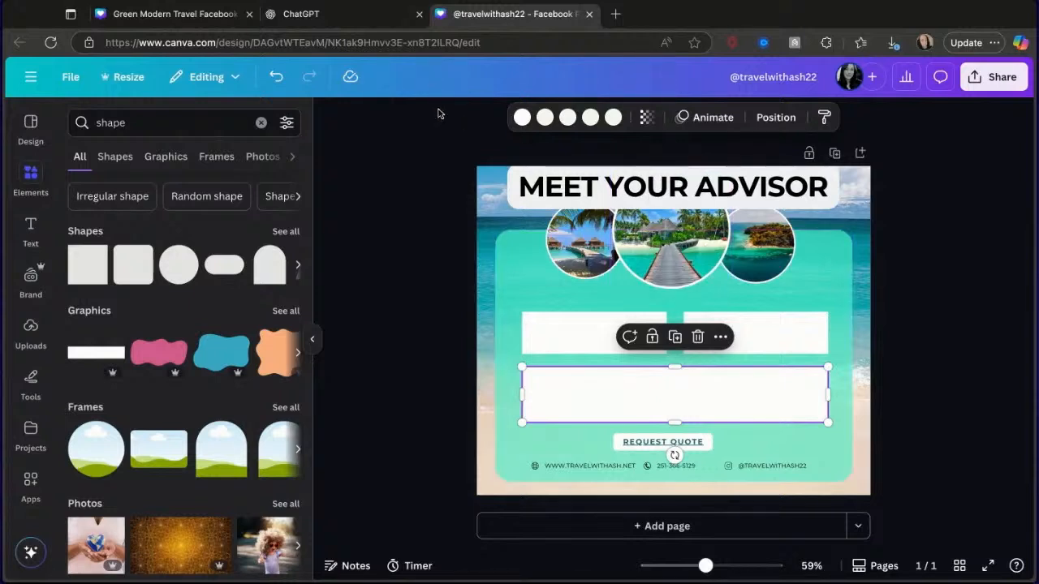
Step: Add a Brand Kit heading text box and enter the advisor's full name
click(261, 122)
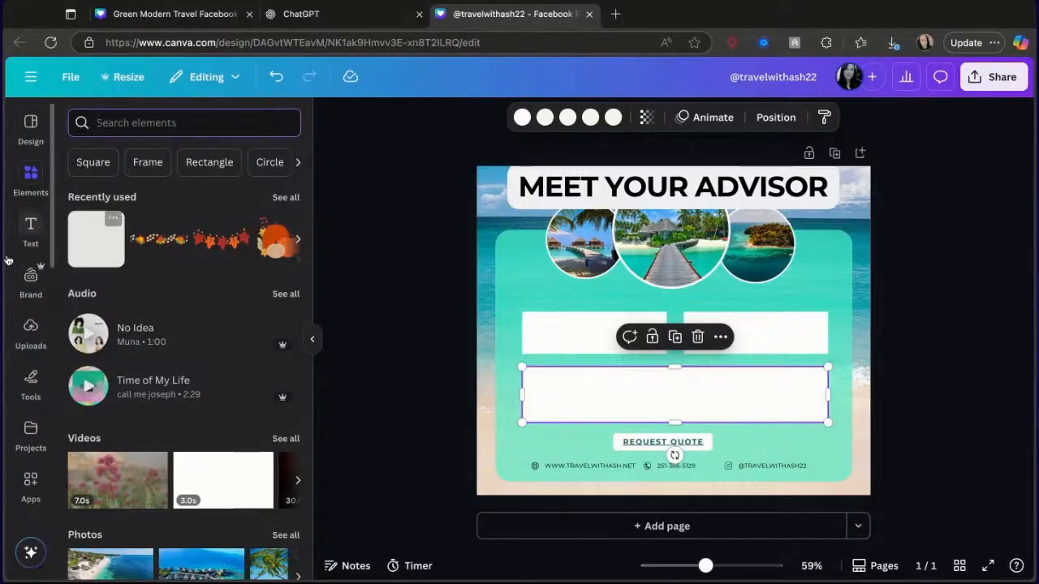
click(41, 234)
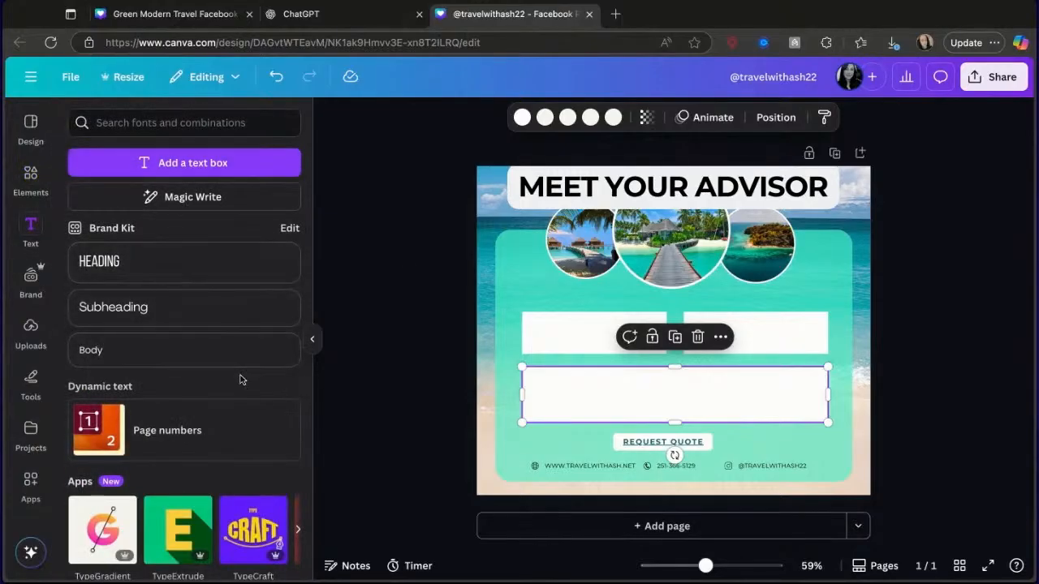
scroll(241, 379, down, 2)
scroll(241, 379, up, 2)
click(148, 266)
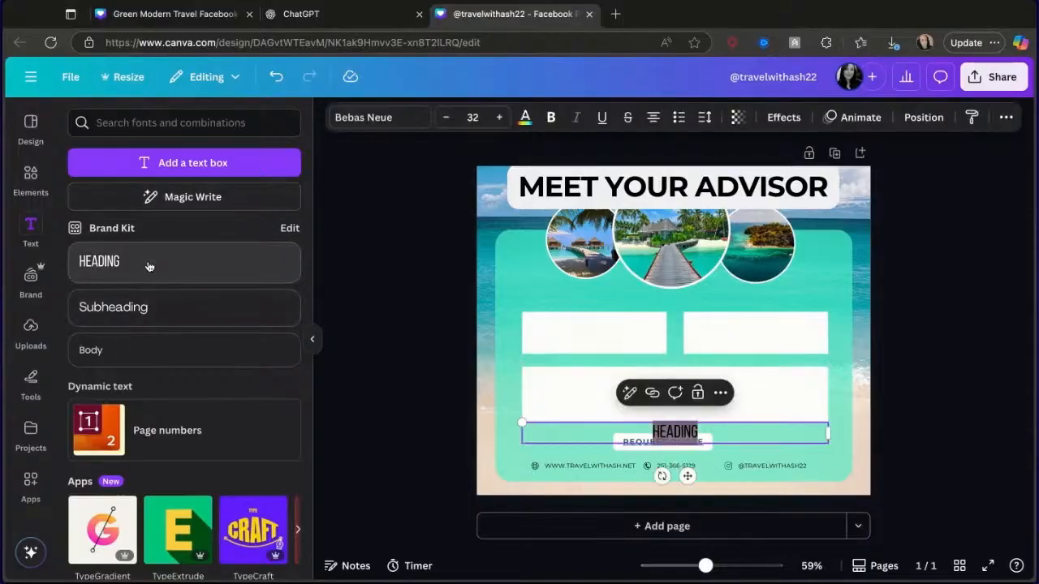
text(Ash)
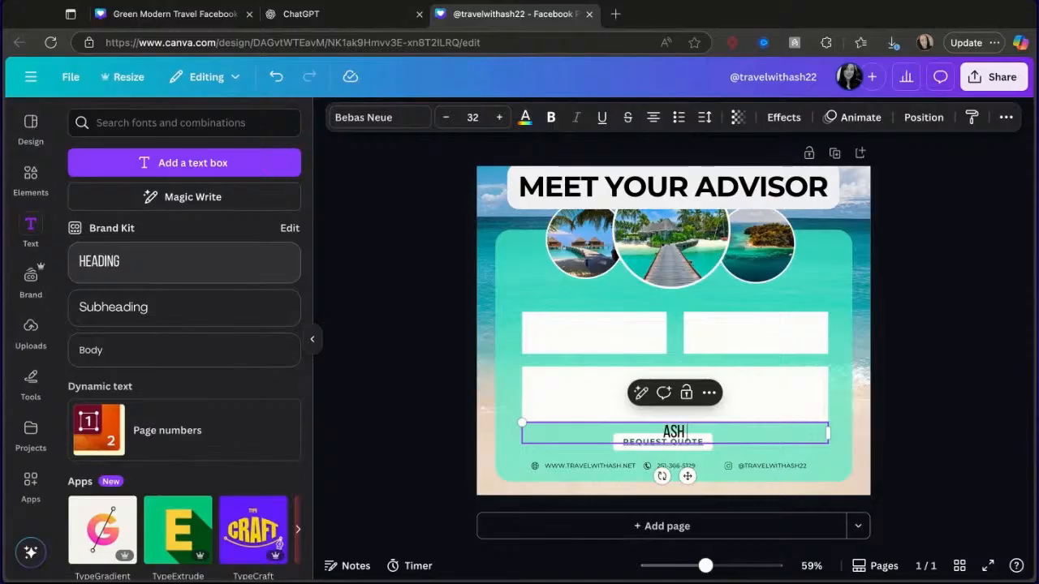
text( Albinqali)
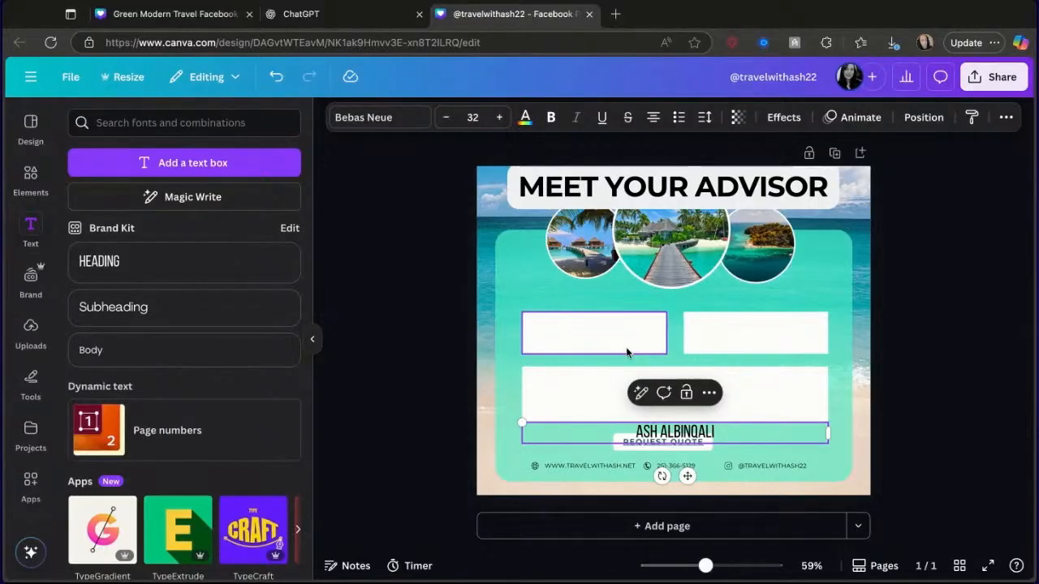
Step: Move the advisor's name below the centre photo, enlarge it to about size 51 and centre its narrowed text box above the white boxes
drag(687, 476, 688, 338)
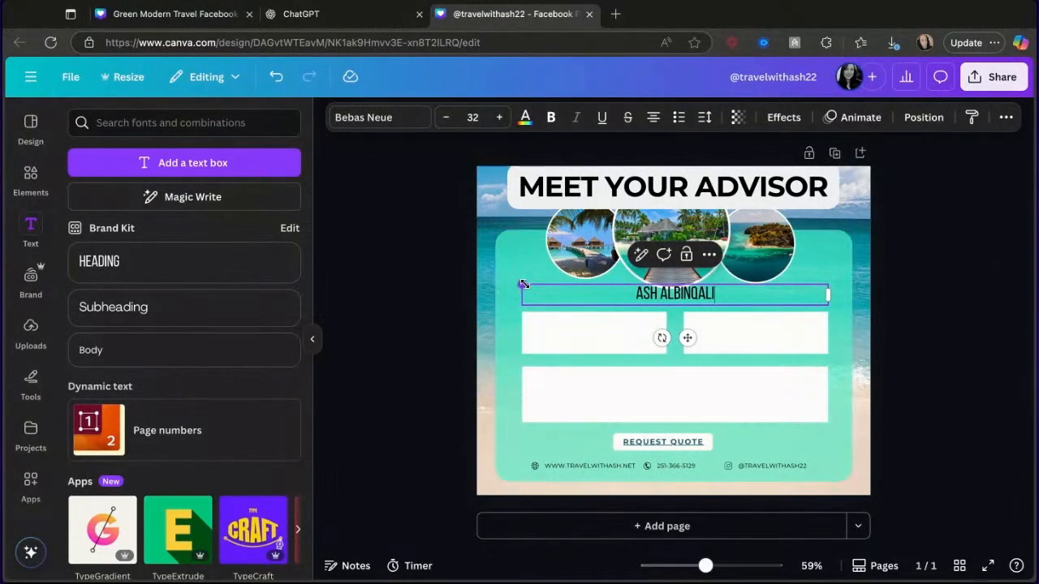
drag(523, 284, 339, 273)
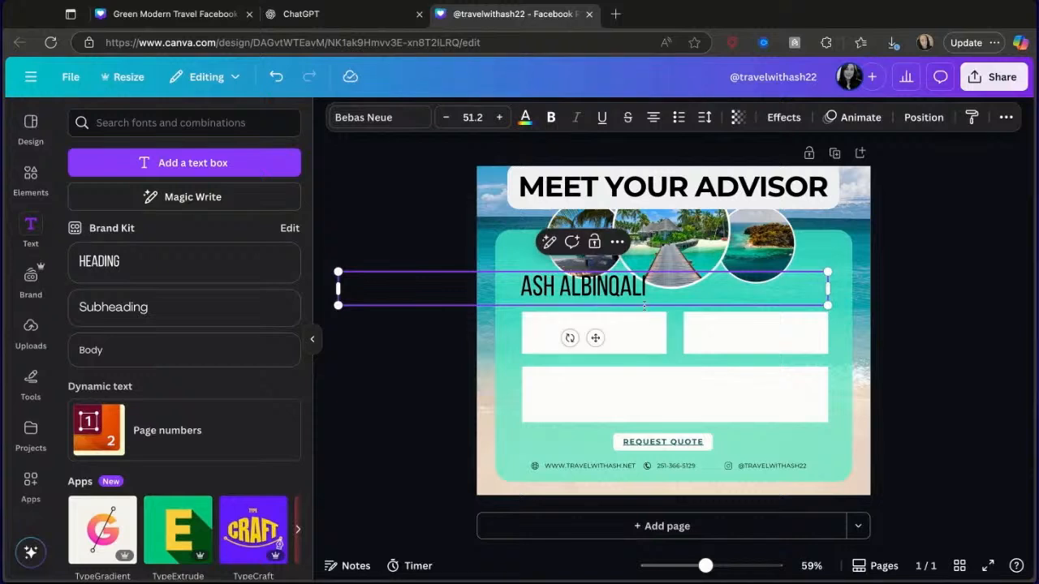
mouse_move(828, 294)
mouse_down()
mouse_move(516, 290)
mouse_move(677, 325)
mouse_move(744, 303)
mouse_move(729, 308)
mouse_up()
click(511, 337)
click(958, 307)
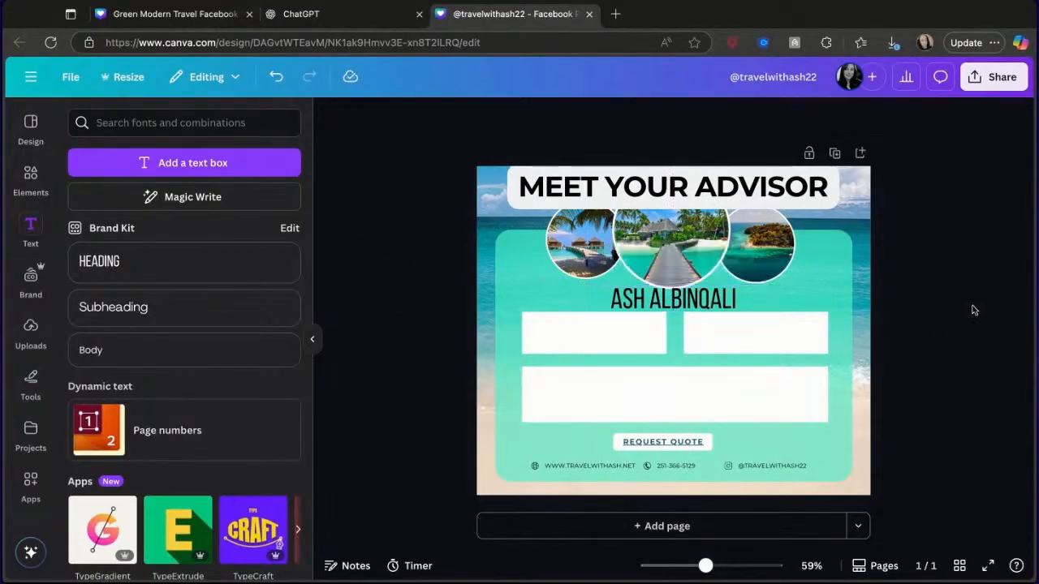
drag(712, 247, 695, 241)
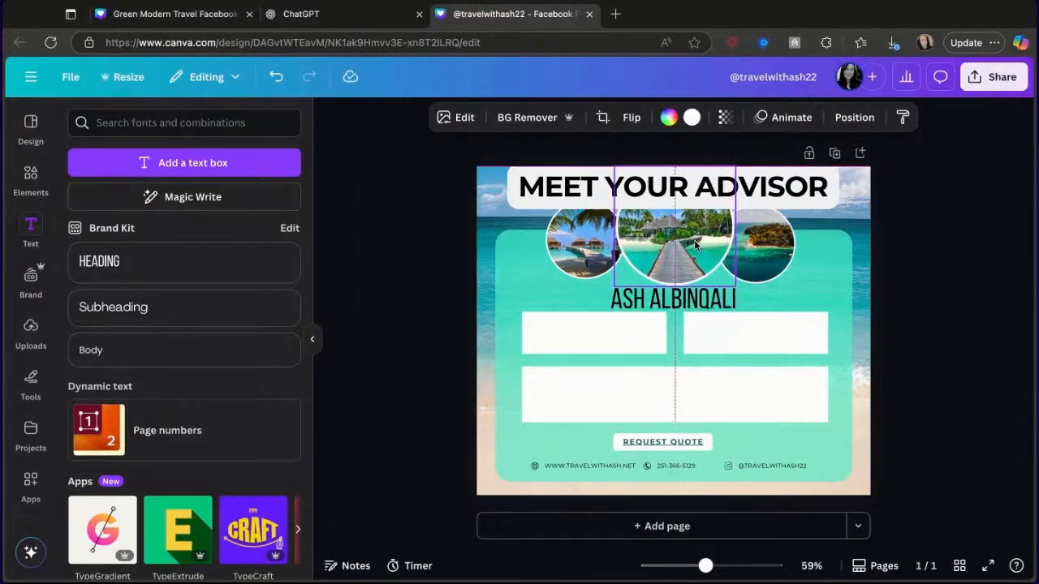
drag(694, 240, 691, 240)
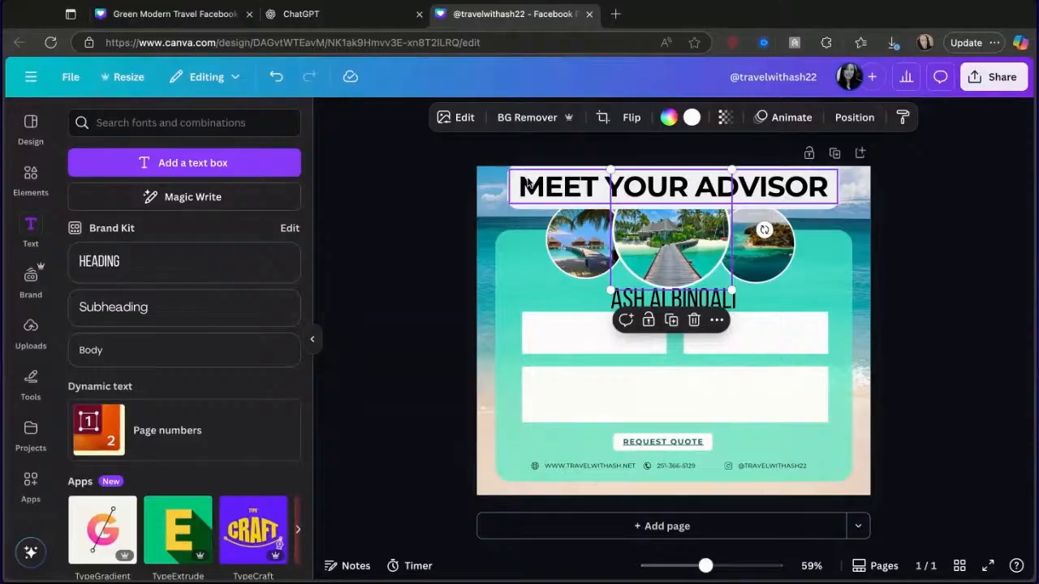
Step: Insert the uploaded portrait of the advisor in red against a white background into the post
click(36, 345)
scroll(156, 357, down, 10)
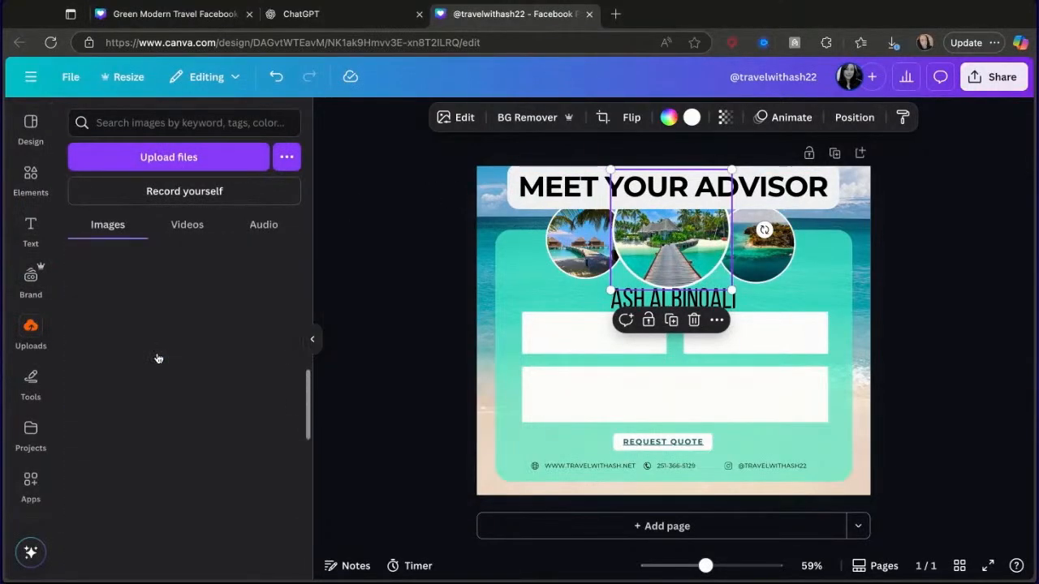
scroll(158, 359, down, 4)
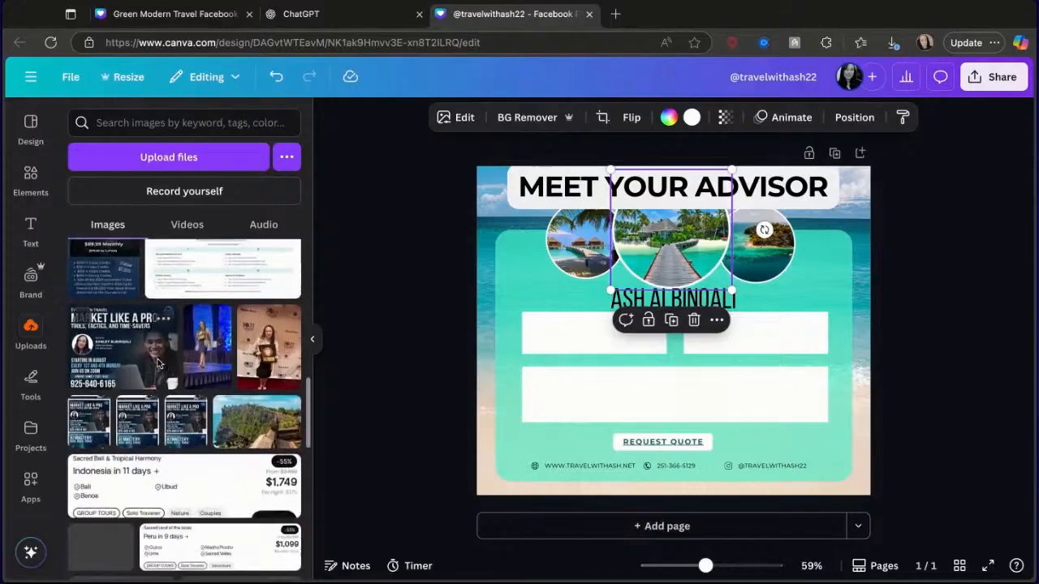
scroll(158, 359, down, 10)
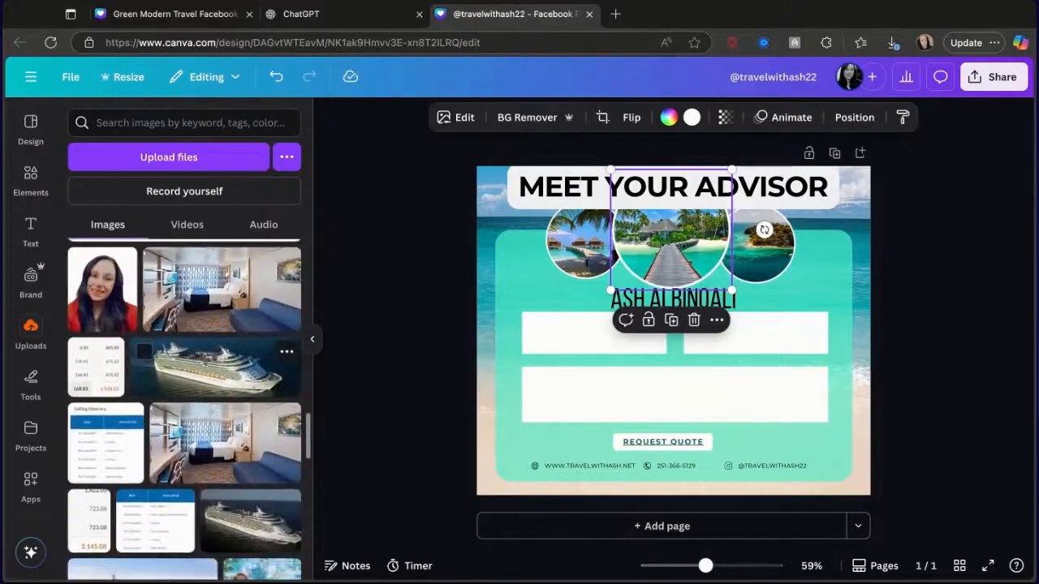
click(103, 333)
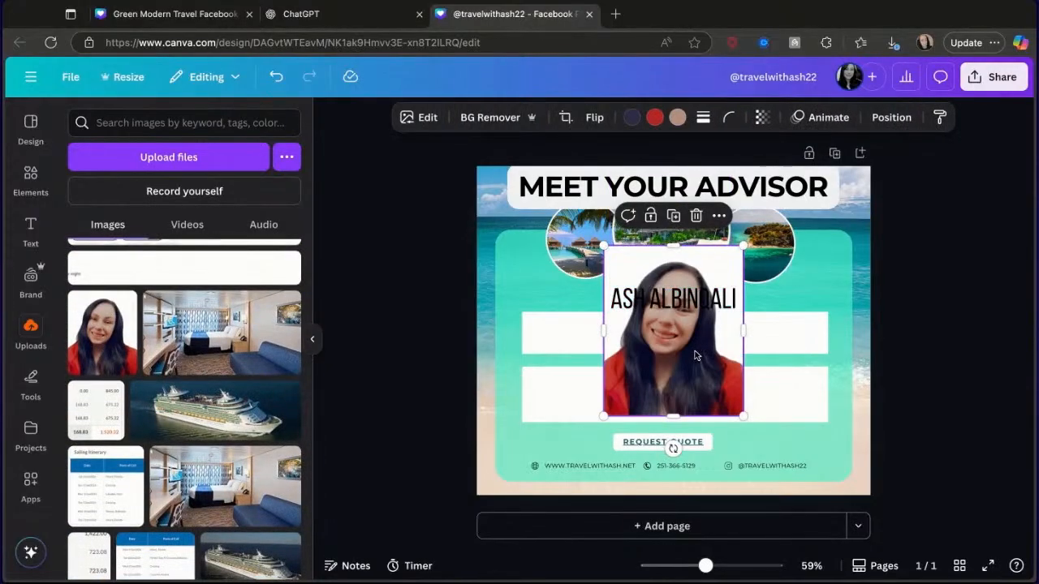
Step: Fill the centre circular frame with the advisor's portrait, then shrink the frame and place it between the two side photos below the heading
drag(695, 351, 672, 247)
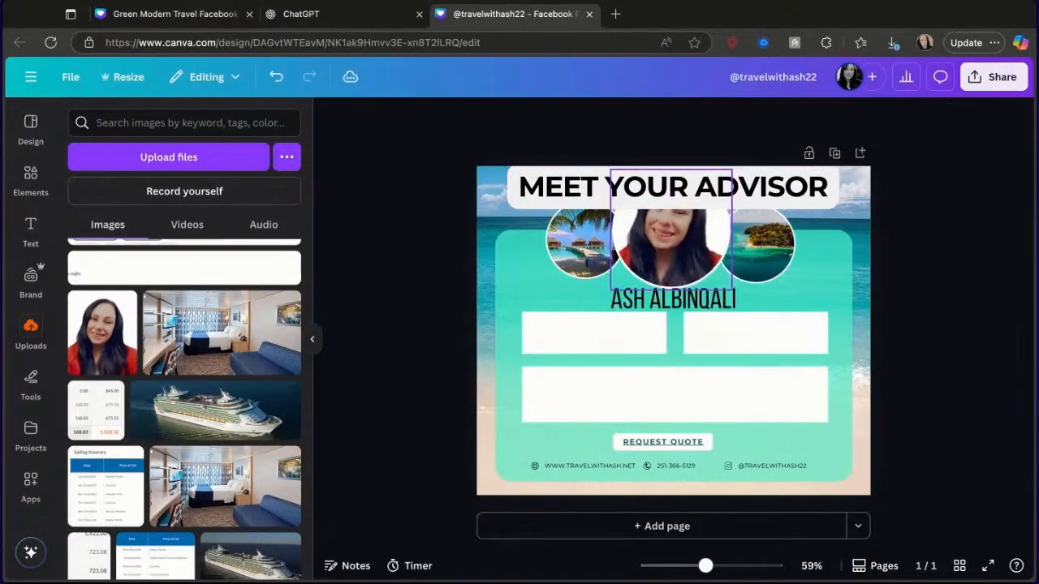
double_click(686, 262)
key(Escape)
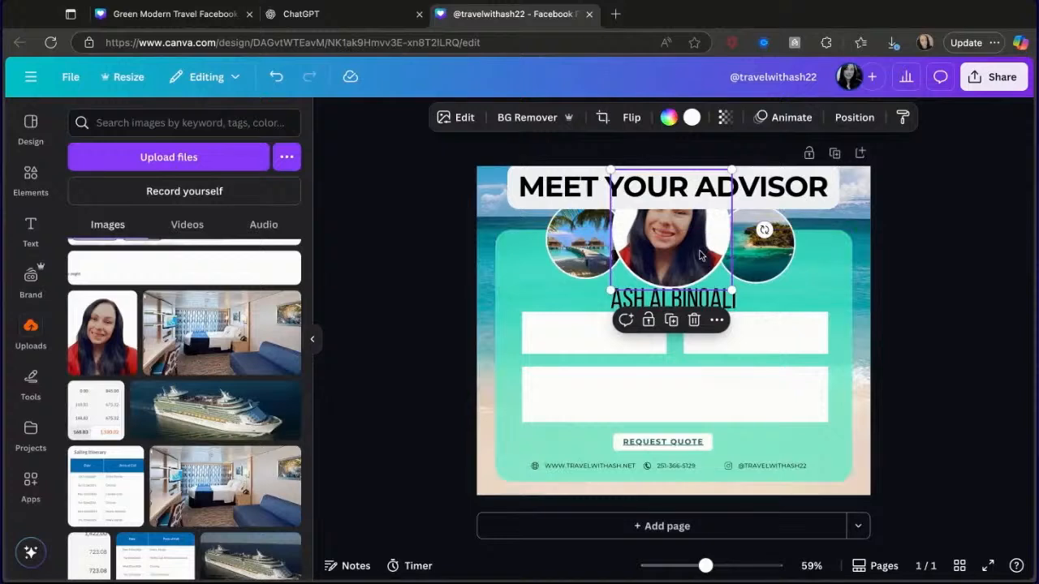
drag(732, 291, 704, 263)
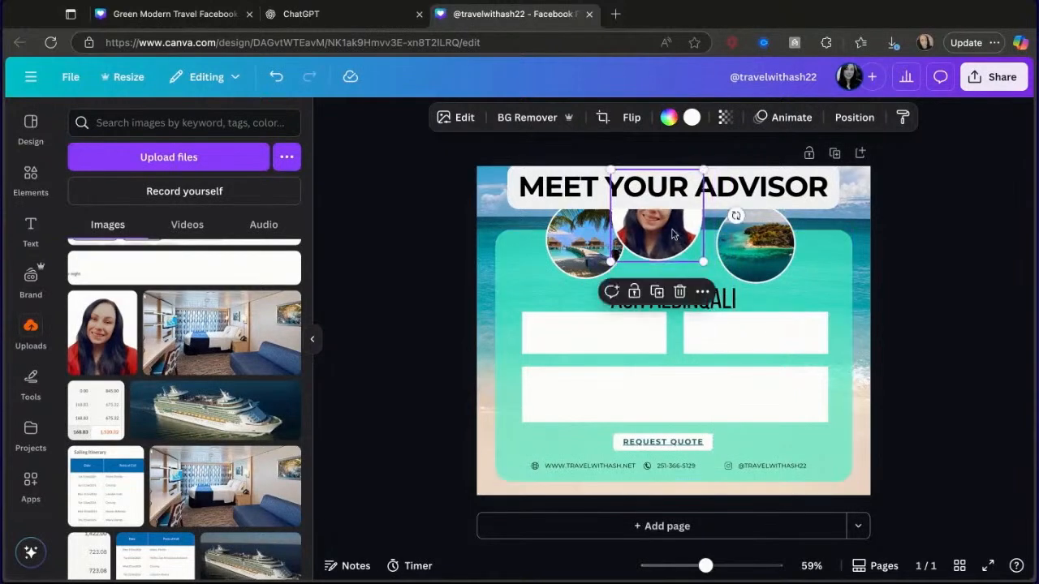
drag(655, 213, 666, 233)
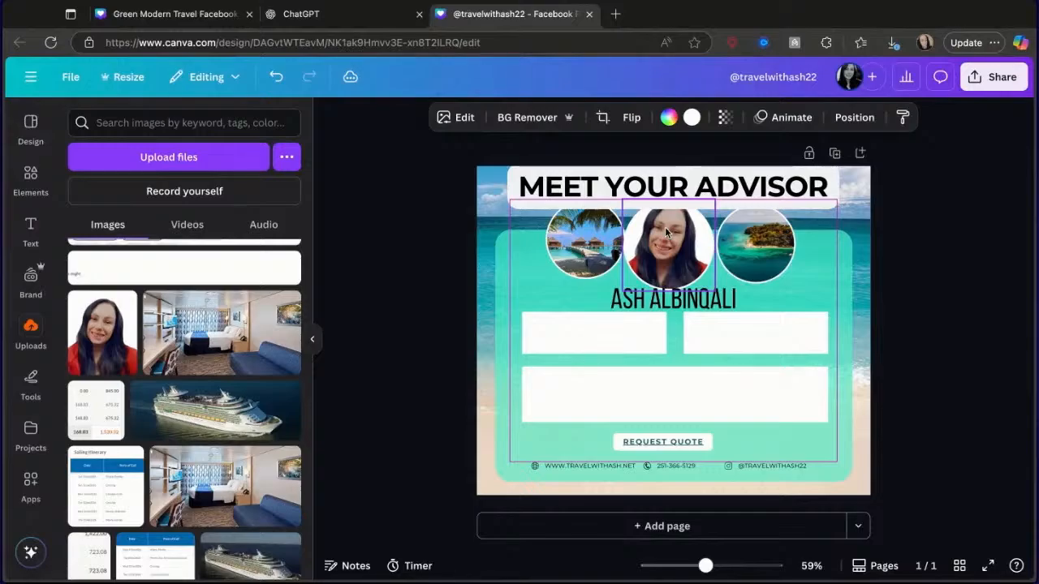
drag(665, 233, 666, 233)
Step: Move the two circular side photos in against the portrait and shift the "MEET YOUR ADVISOR" heading slightly down
drag(590, 245, 600, 252)
drag(739, 245, 737, 257)
drag(675, 186, 677, 195)
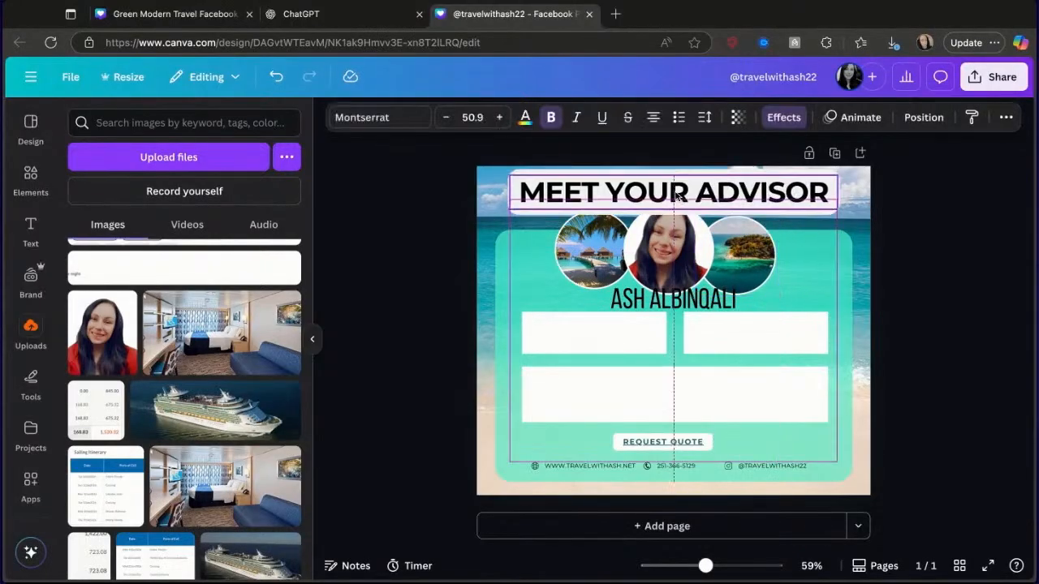
click(920, 240)
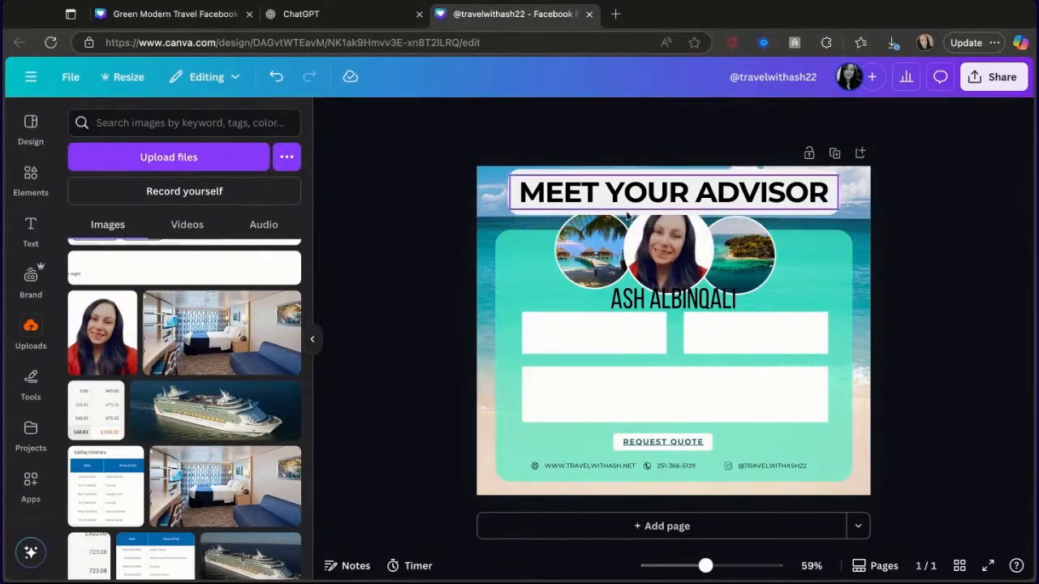
Step: Enlarge the circular portrait slightly and reposition it so that it overlaps both side photos beneath the heading
click(647, 253)
drag(645, 252, 648, 252)
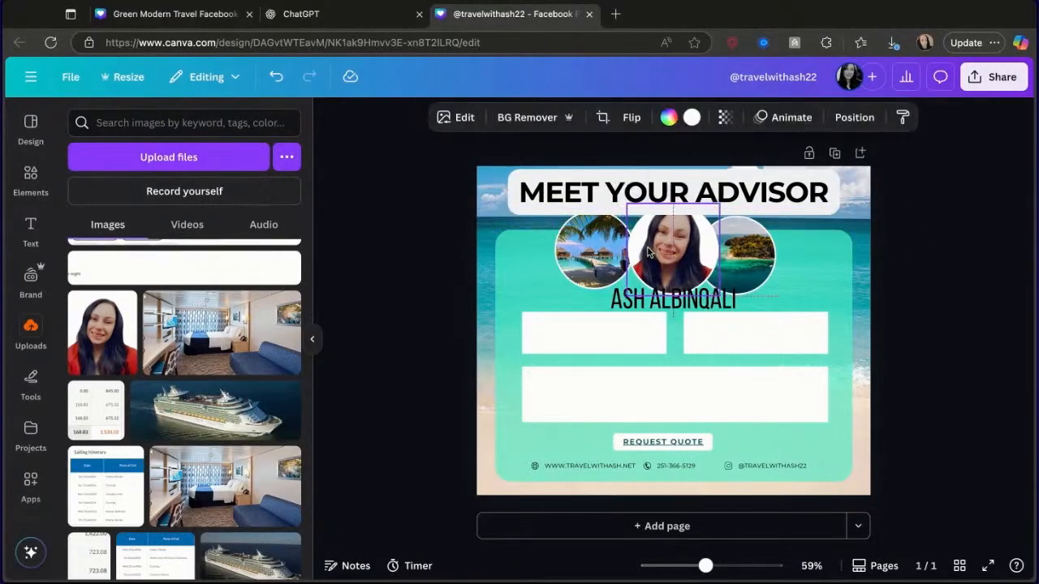
drag(750, 208, 728, 196)
click(704, 239)
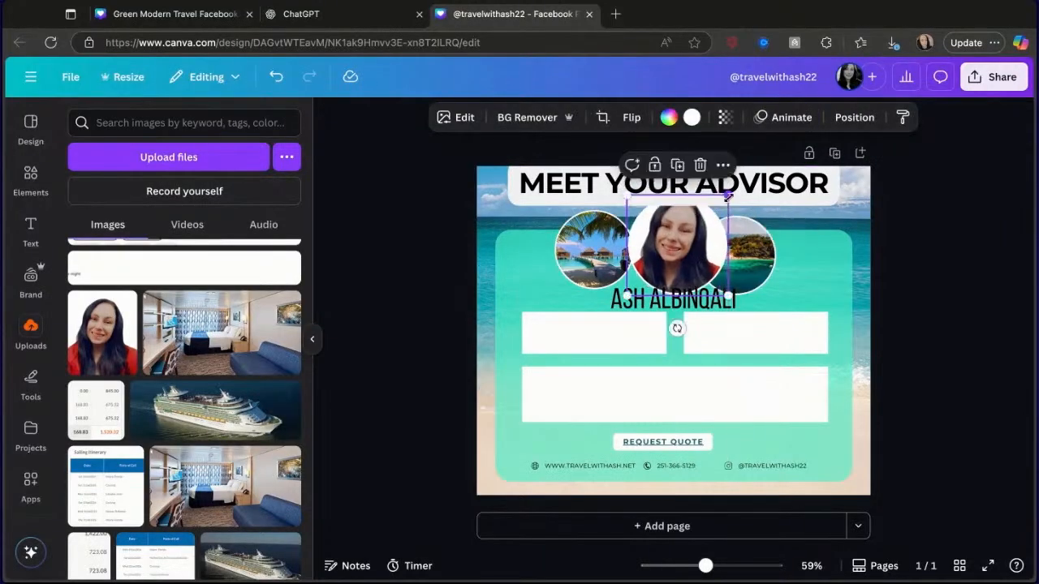
drag(670, 221, 659, 221)
Step: Shrink the two circular side photos to similar sizes on either side of the larger portrait
drag(733, 259, 734, 249)
drag(779, 290, 748, 253)
click(605, 252)
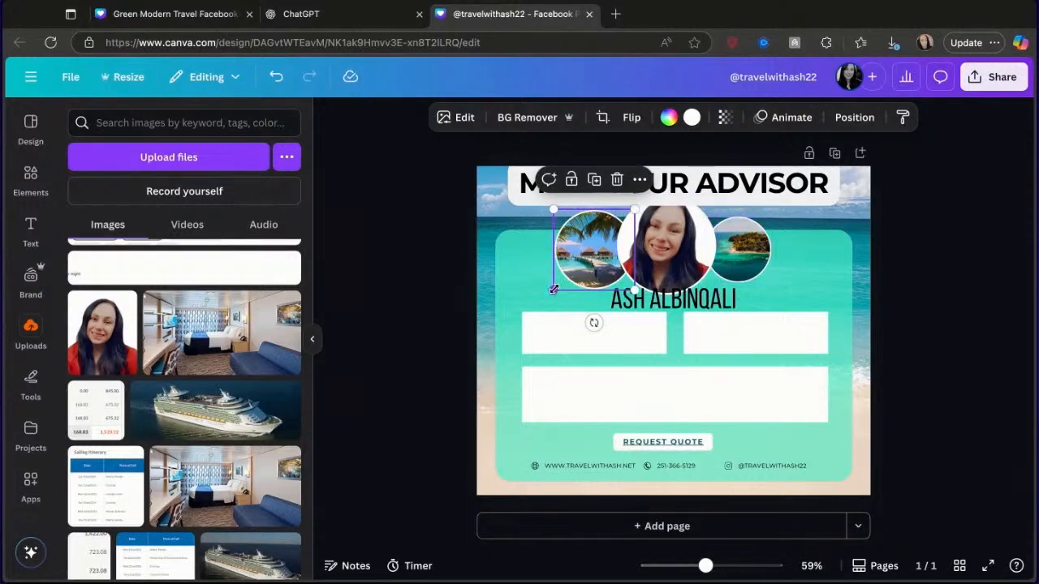
drag(553, 289, 565, 279)
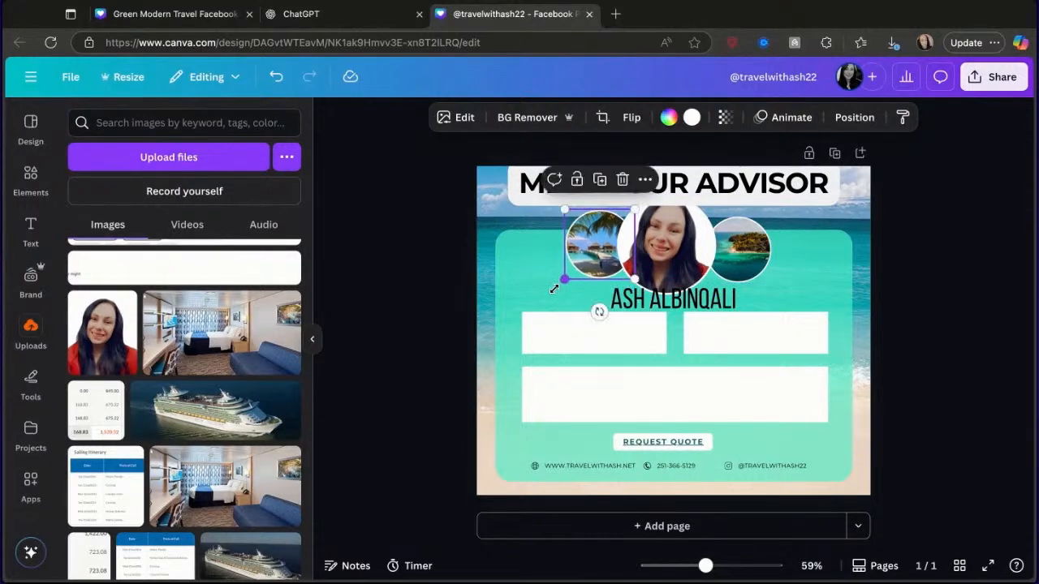
click(746, 245)
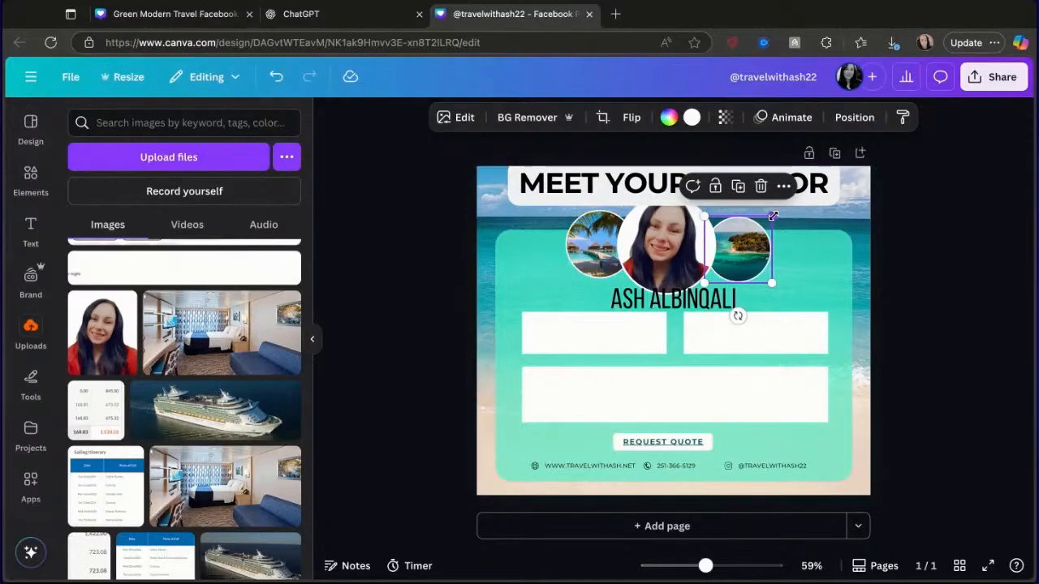
drag(773, 216, 771, 217)
Step: Raise the green panel behind the photos, extend its lower edge below the contact details, and level the island photo with the bungalow photo
click(828, 261)
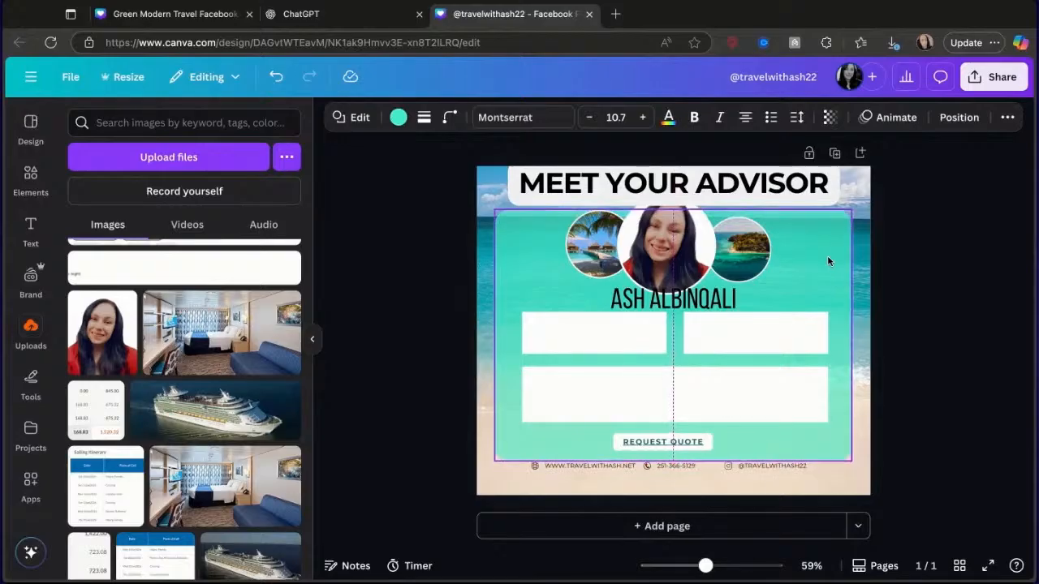
drag(828, 261, 814, 261)
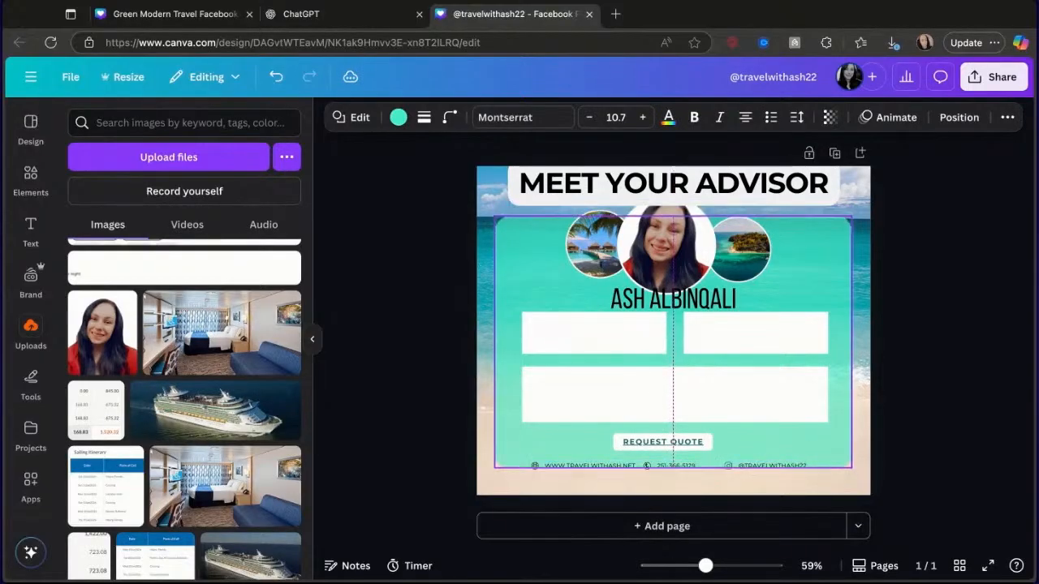
drag(673, 469, 673, 469)
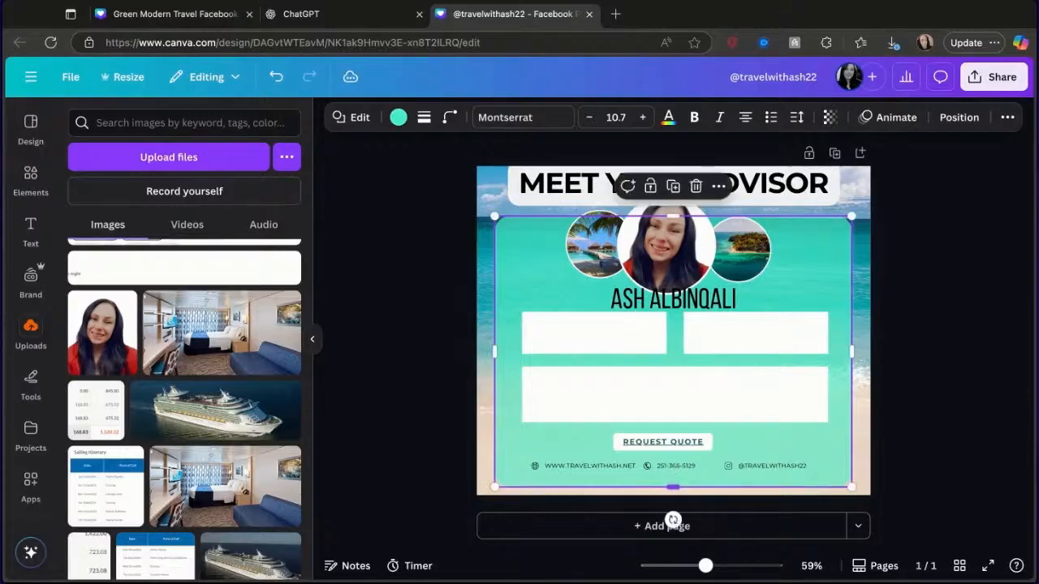
click(724, 259)
drag(724, 259, 725, 260)
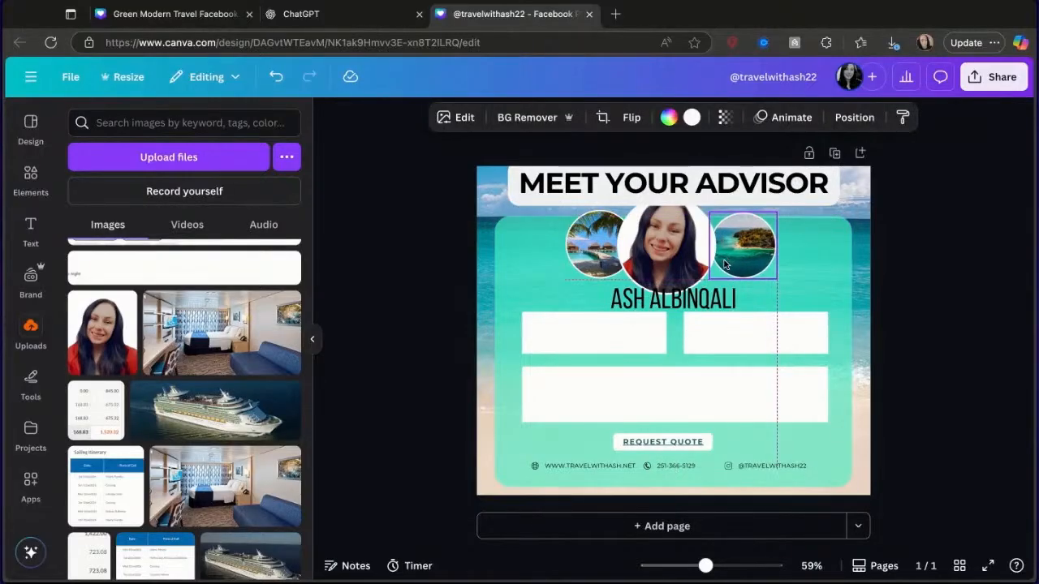
Step: Check the earlier advisor design in its own tab, then shrink the circular portrait and centre it above the advisor's name
click(172, 13)
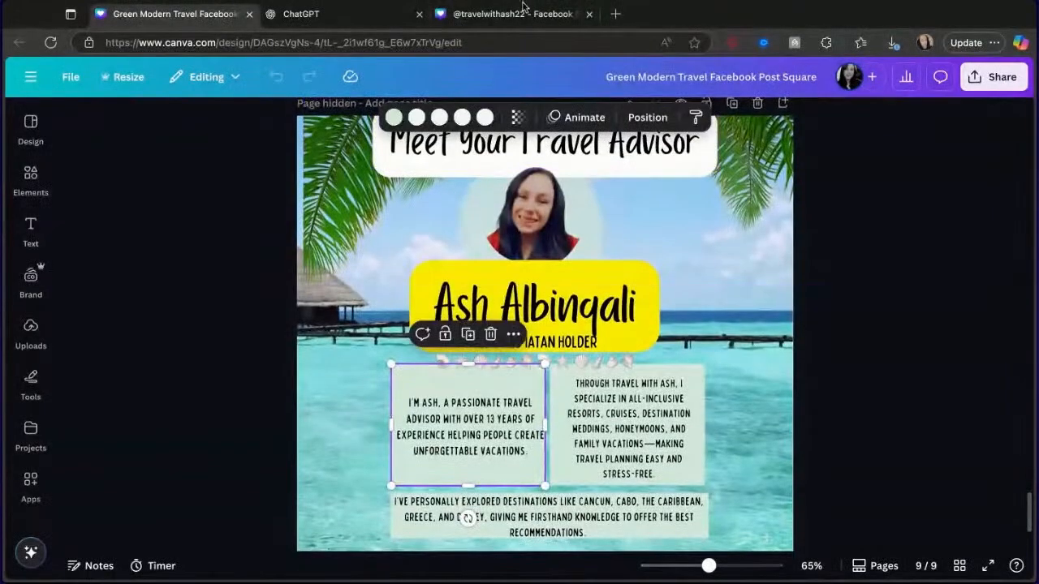
click(524, 10)
click(686, 250)
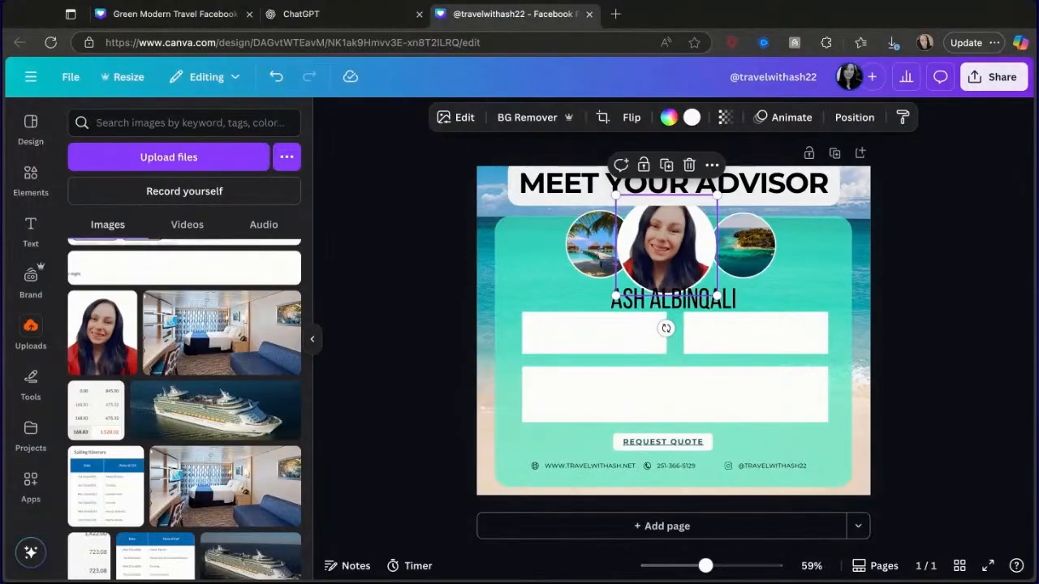
drag(686, 250, 692, 250)
drag(722, 296, 709, 283)
drag(680, 249, 681, 252)
Step: Enlarge the circular island photo and move it to the green panel's upper-right corner, then delete the bungalow photo
click(737, 261)
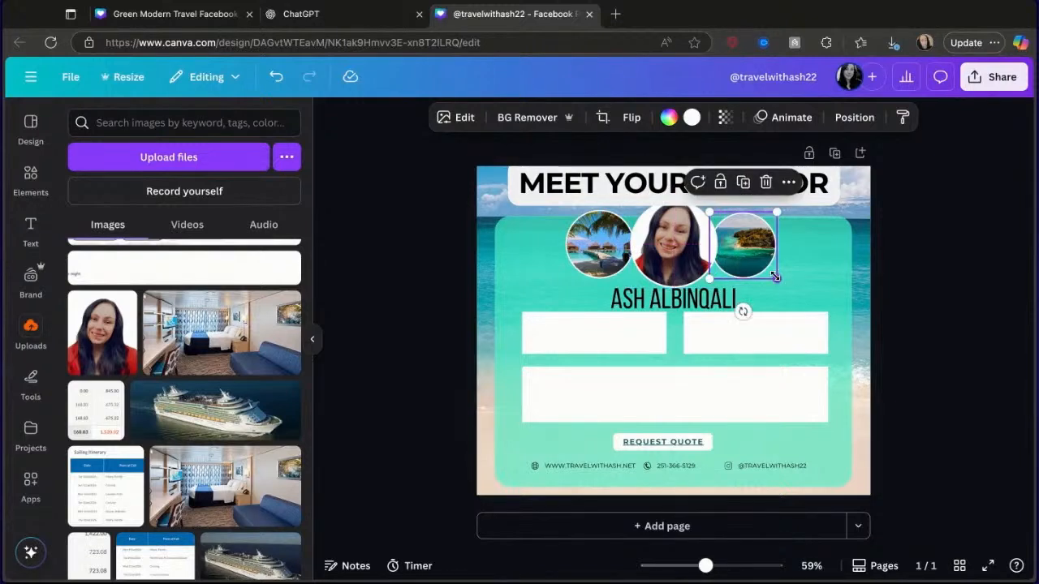
drag(762, 268, 759, 301)
click(600, 254)
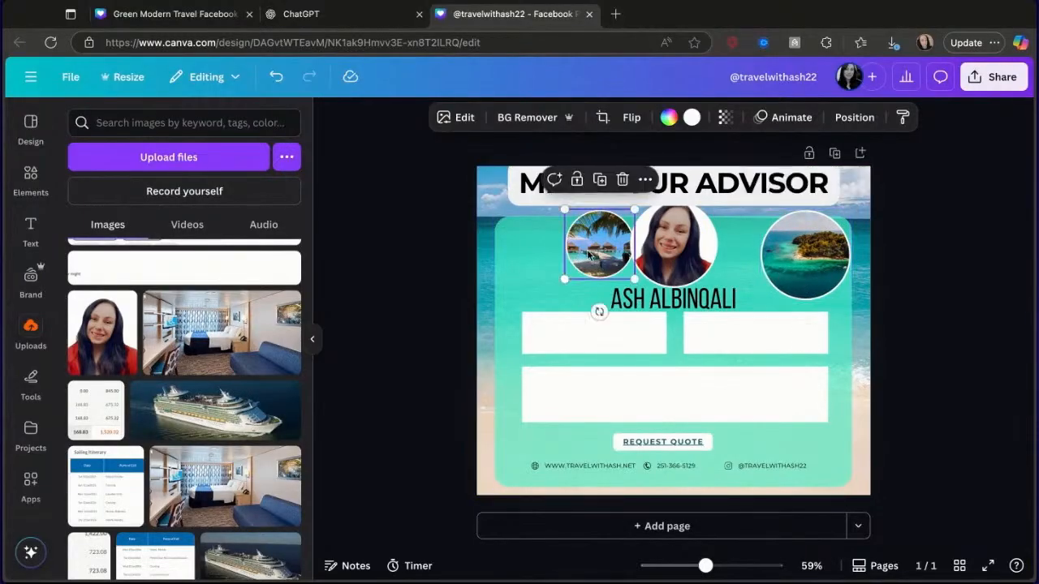
key(Delete)
key(Delete)
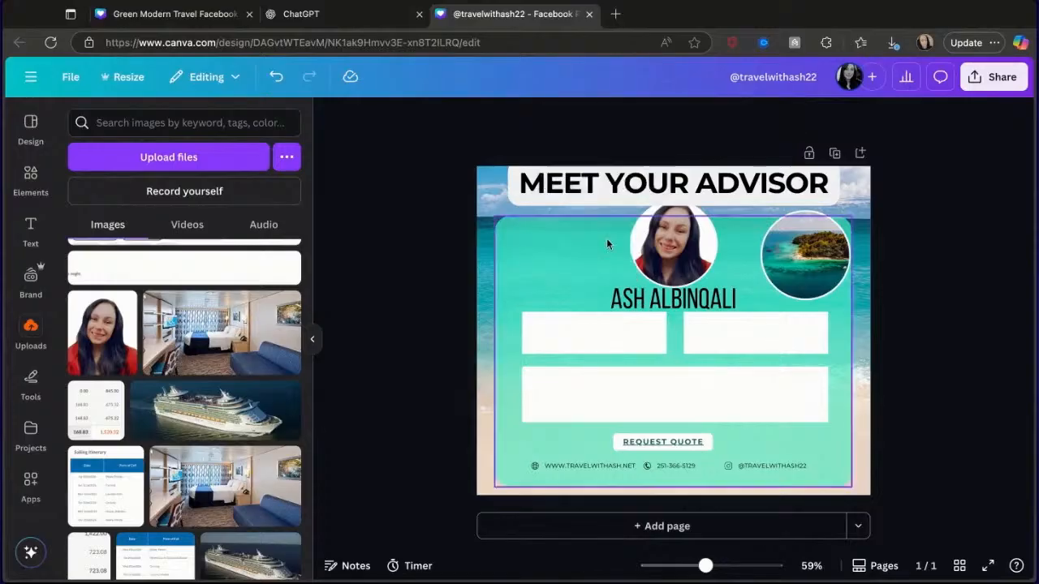
Step: Duplicate the circular island photo and place the copy in the green panel's upper-left corner
click(802, 244)
click(811, 186)
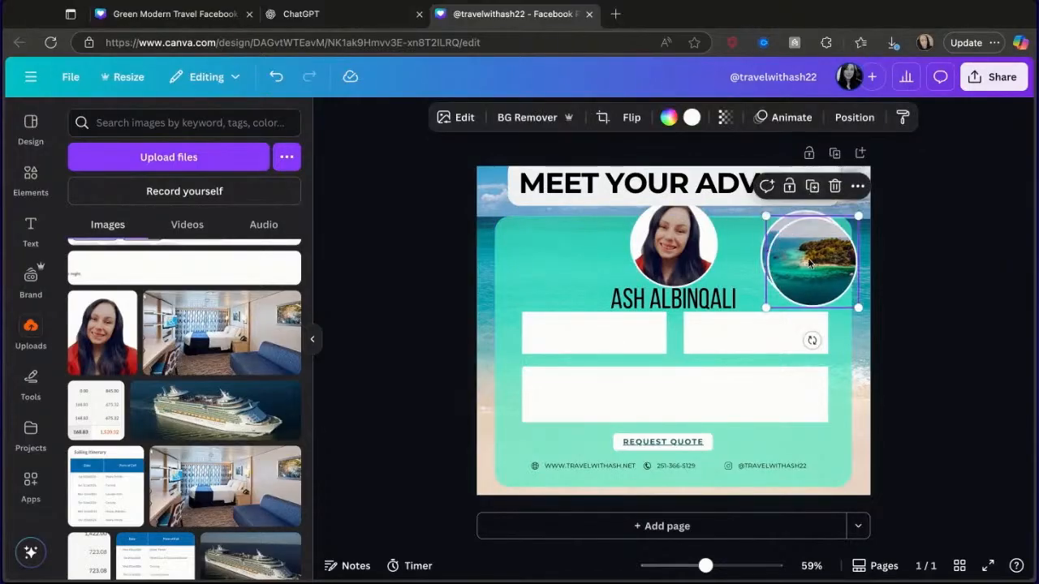
drag(807, 258, 541, 254)
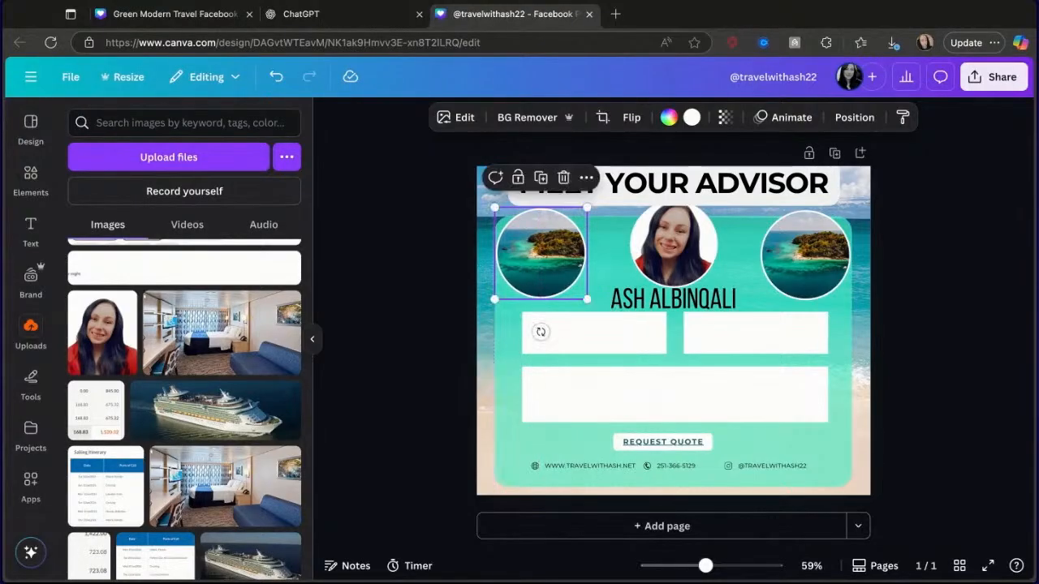
click(903, 257)
Step: Shift the advisor's portrait slightly within its circular frame
click(664, 258)
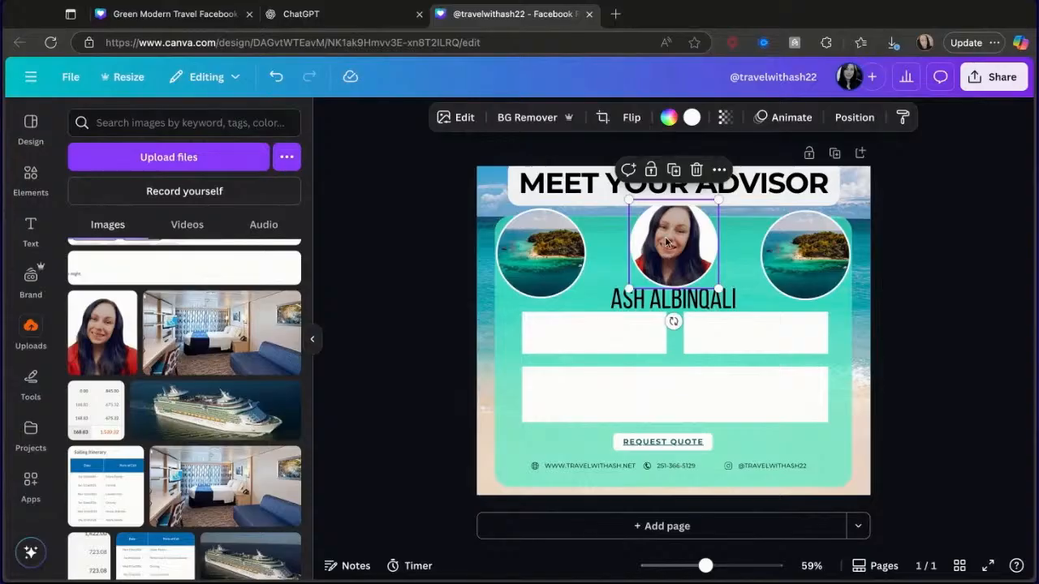
double_click(666, 242)
drag(667, 242, 671, 249)
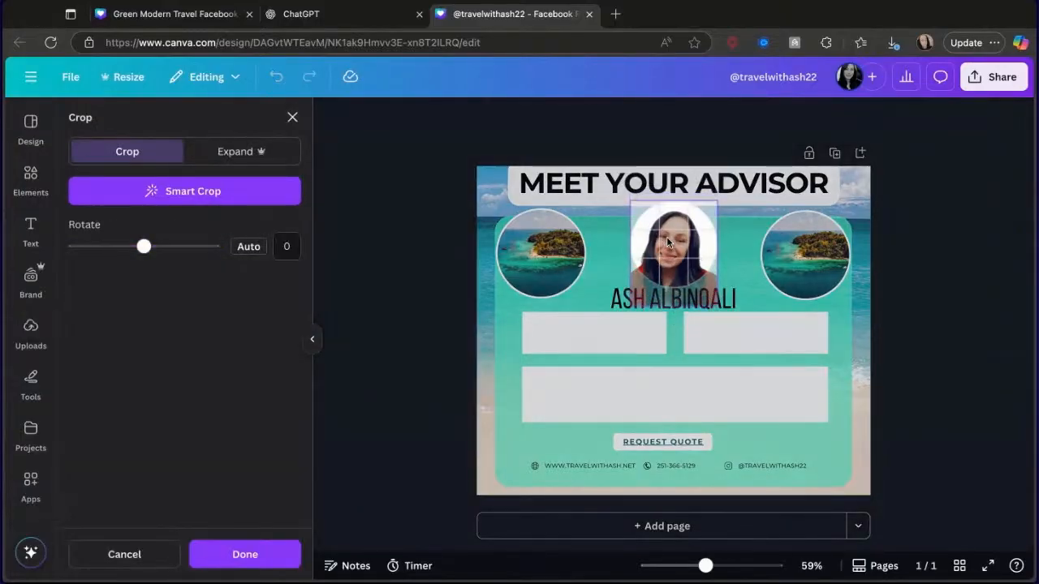
click(932, 257)
click(932, 258)
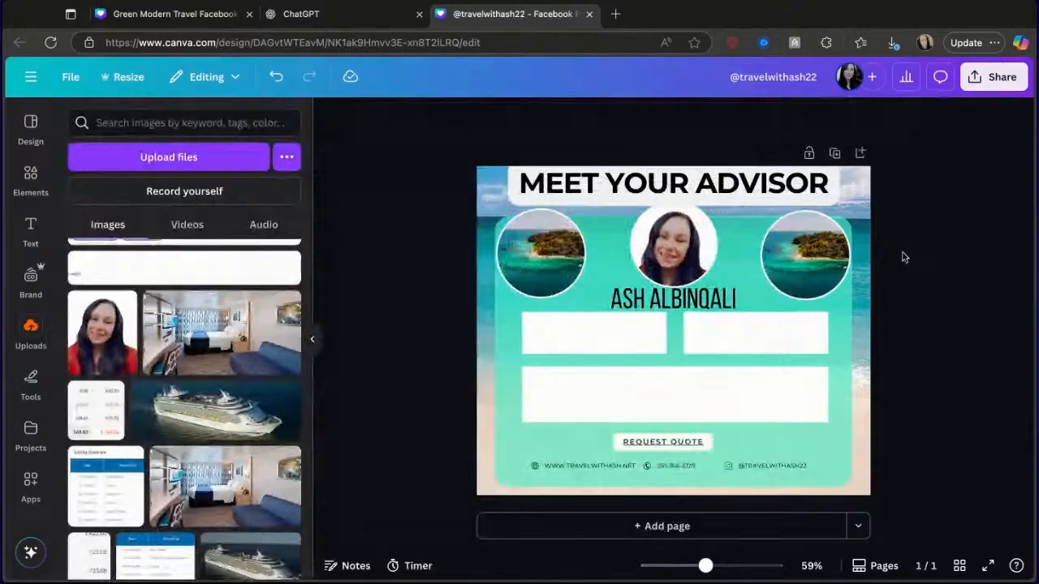
Step: Enlarge the "MEET YOUR ADVISOR" heading to size 52.2 and shift it slightly right so it is centred above the photos
click(704, 244)
click(737, 195)
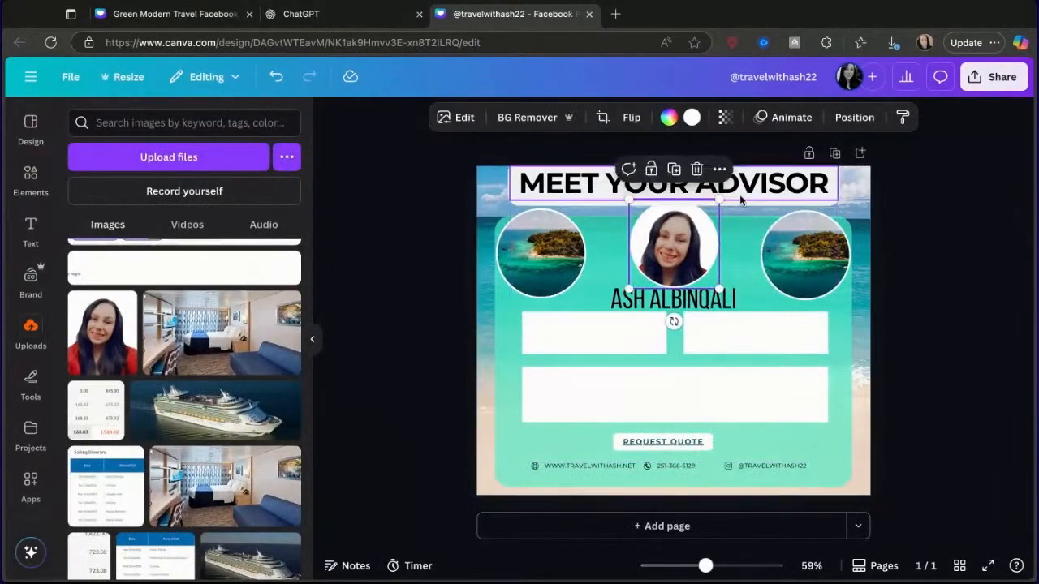
drag(507, 207, 503, 202)
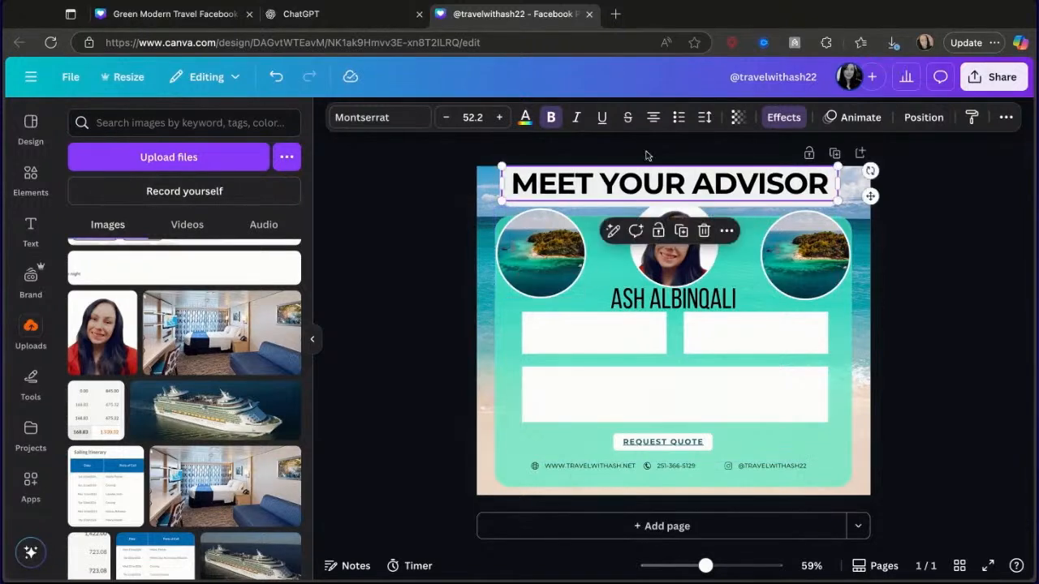
mouse_move(647, 187)
mouse_down()
mouse_move(659, 187)
mouse_move(648, 187)
mouse_up()
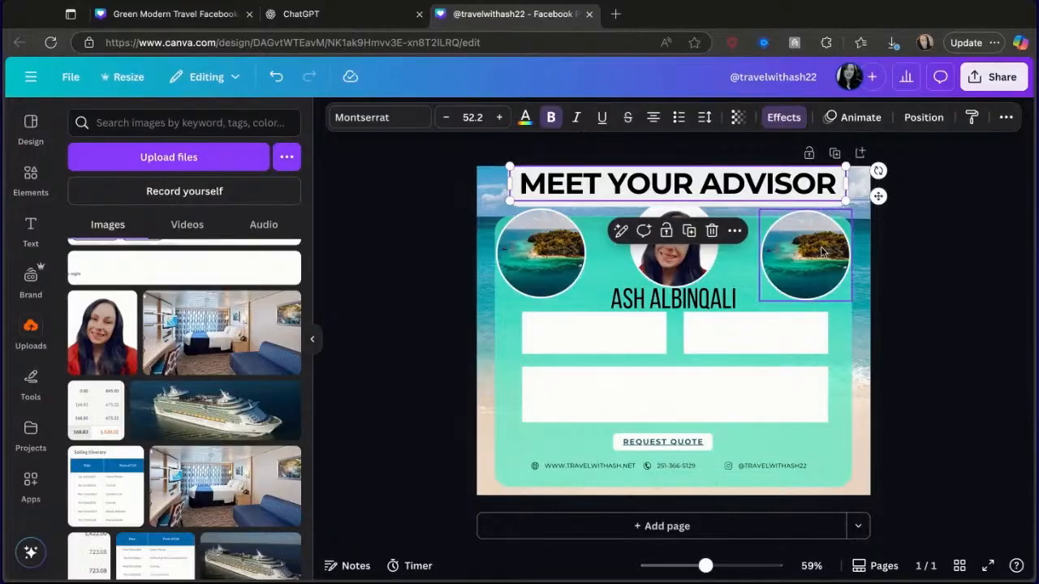
click(959, 282)
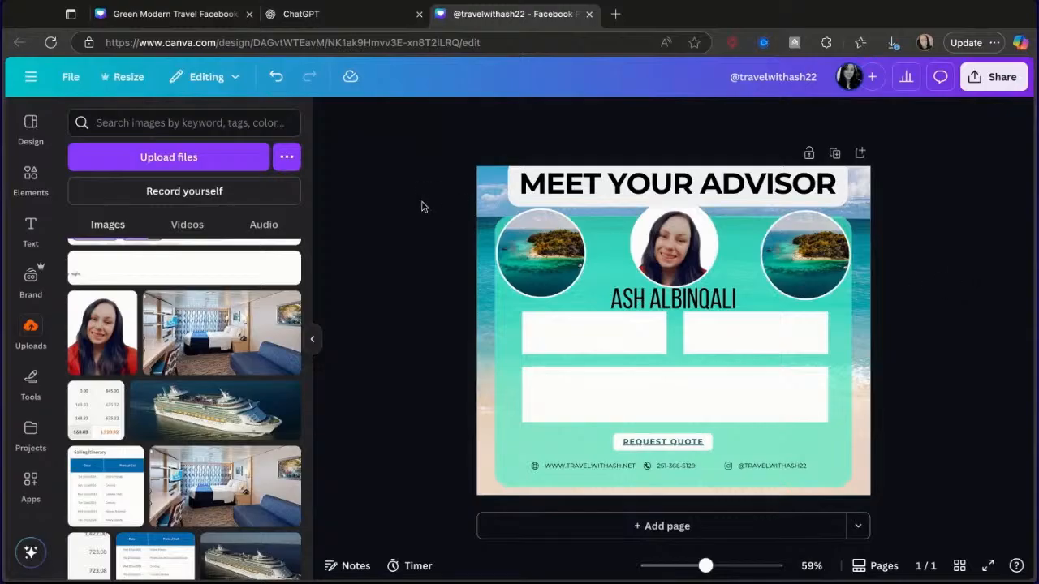
Step: Search the elements library for "circle frame"
click(31, 177)
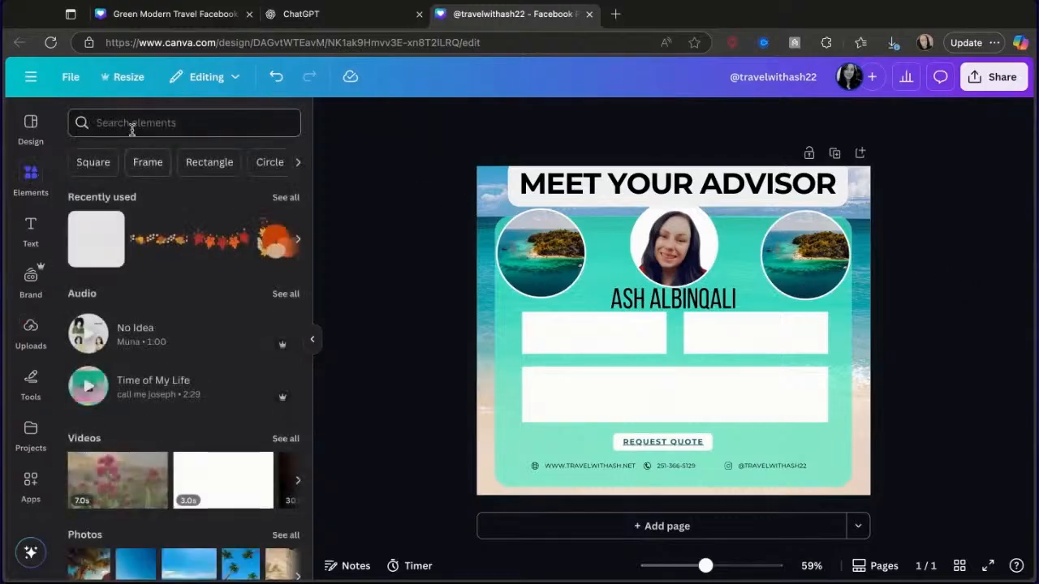
click(133, 130)
text(circle )
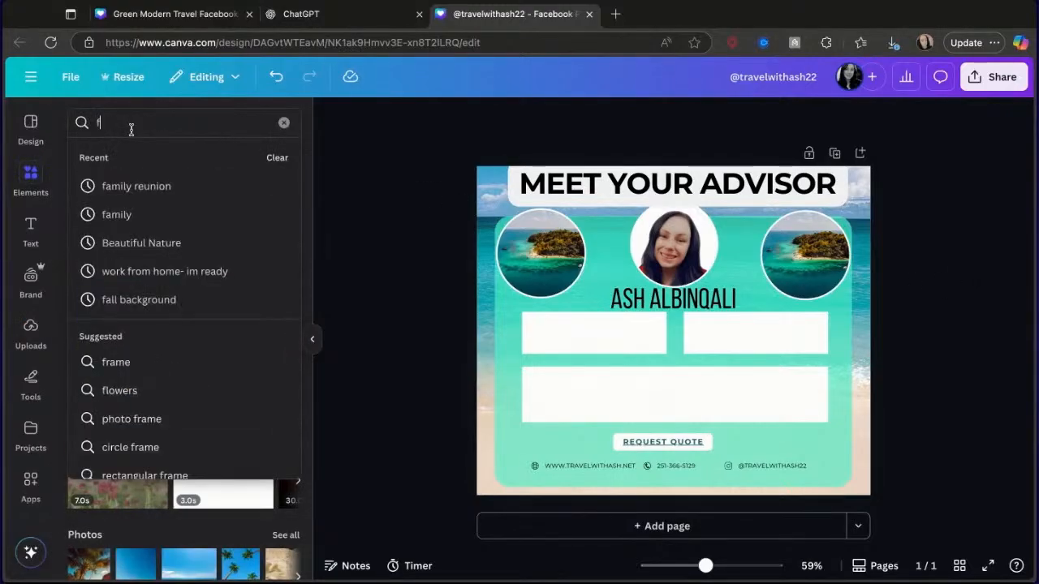
text(frame)
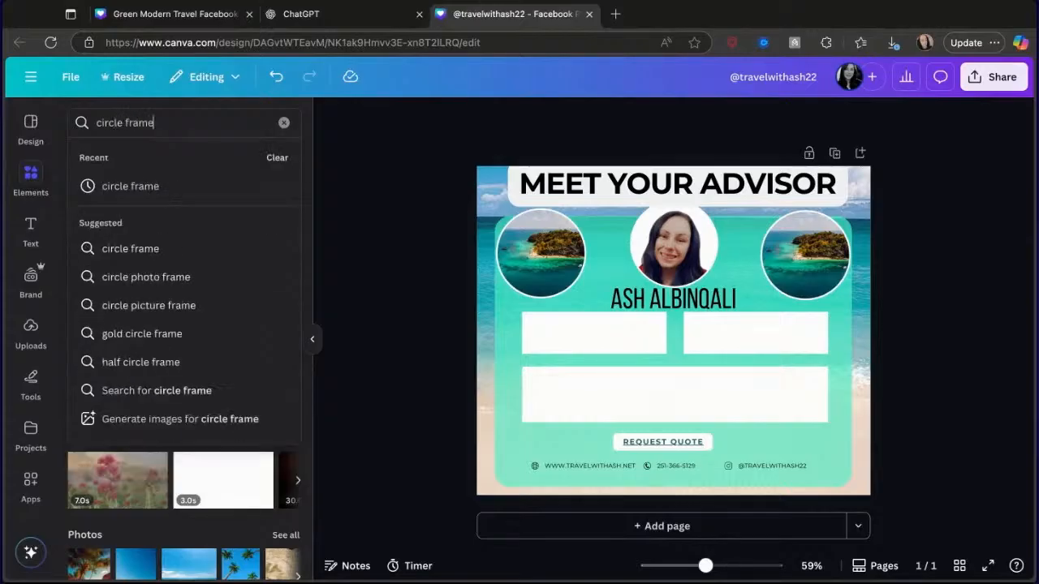
key(Return)
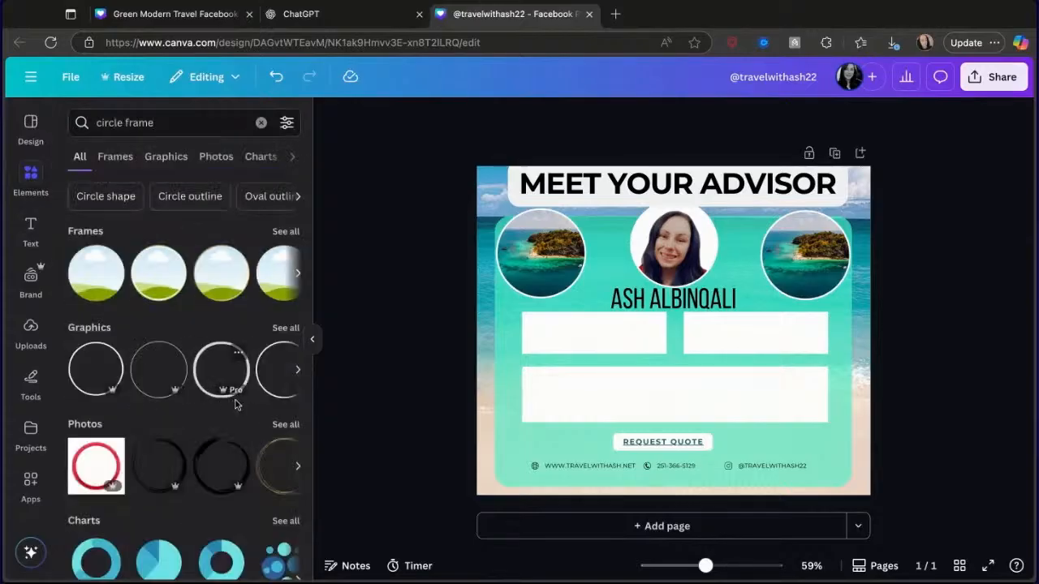
Step: Add the thin gold circle outline to the design, place it beside the advisor's portrait and bring it forward one layer
click(282, 468)
drag(810, 464, 603, 279)
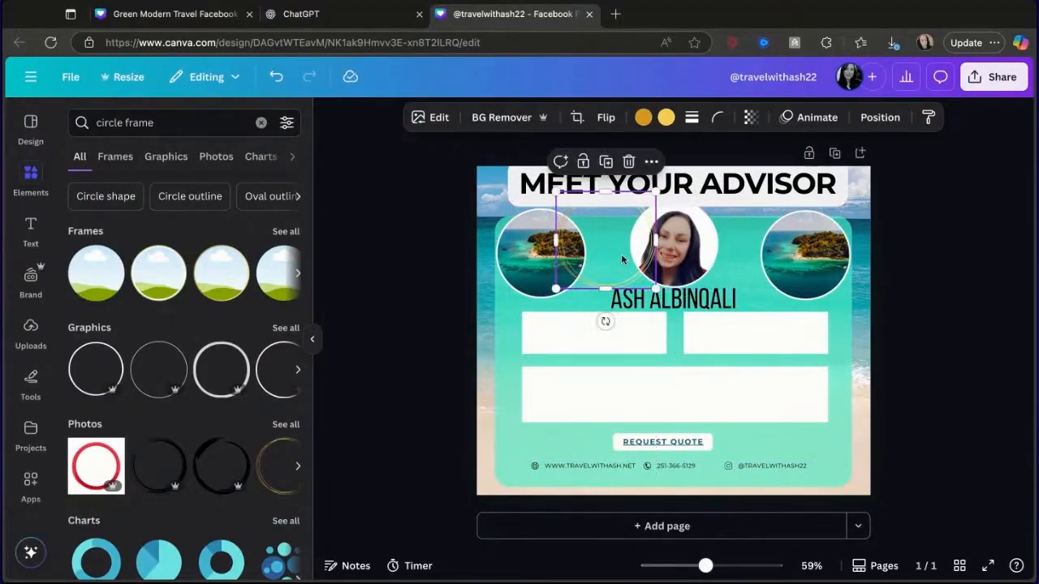
right_click(622, 260)
mouse_move(662, 278)
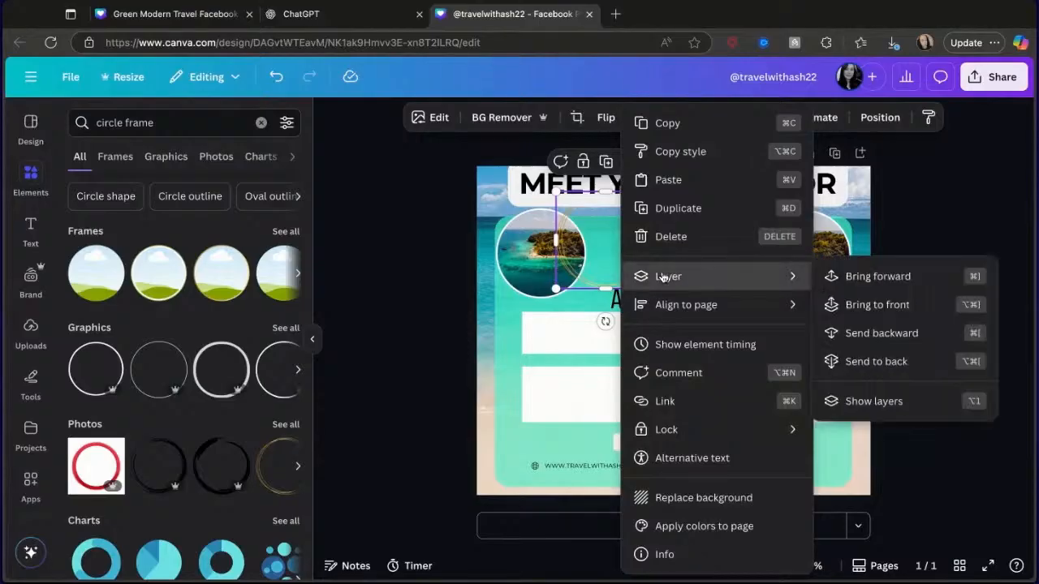
click(883, 281)
drag(592, 243, 605, 237)
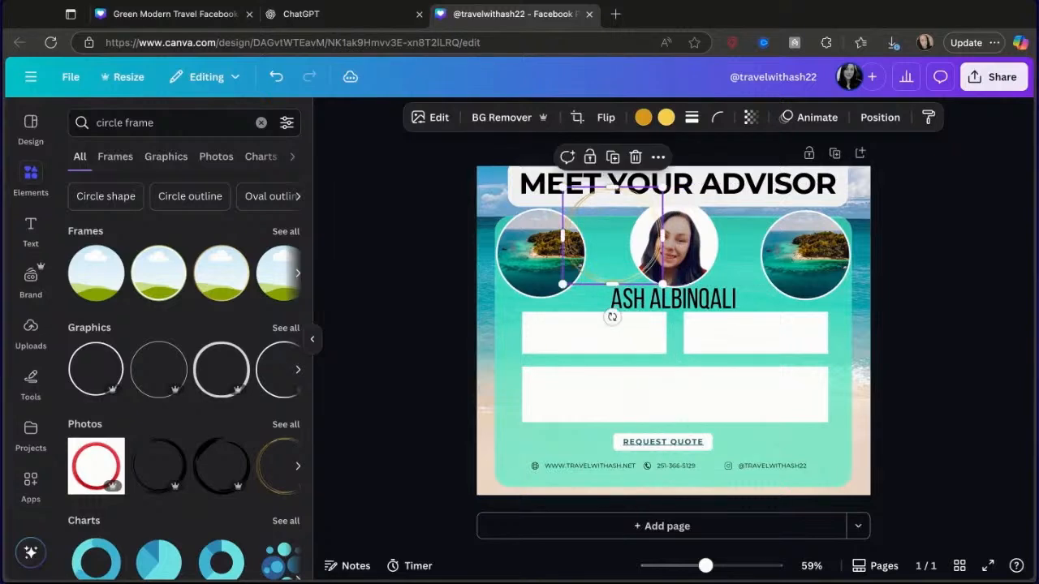
Step: Lock the advisor's portrait and centre the gold circle outline around it
right_click(690, 243)
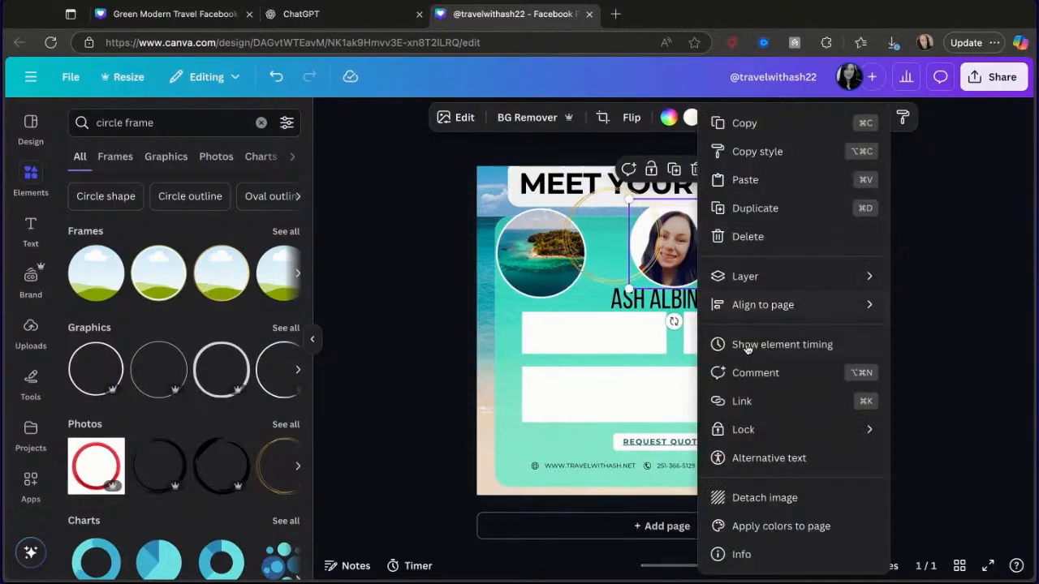
mouse_move(737, 429)
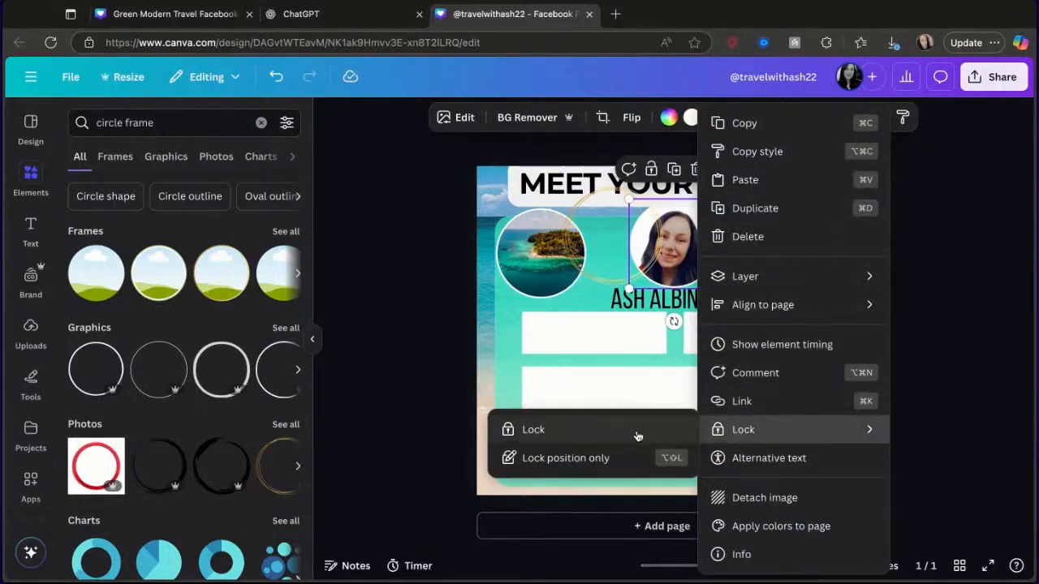
click(639, 437)
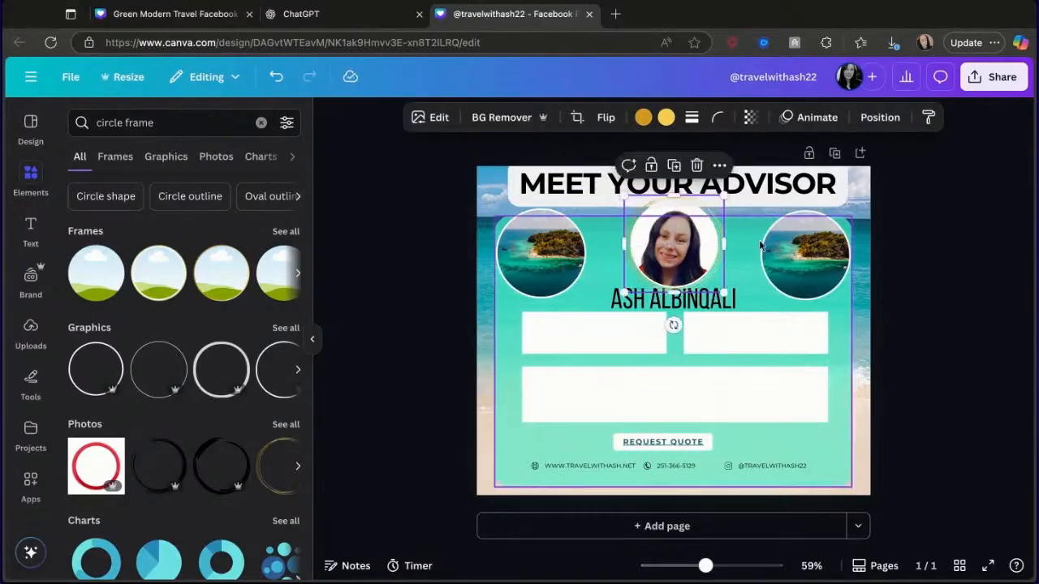
click(689, 241)
click(680, 238)
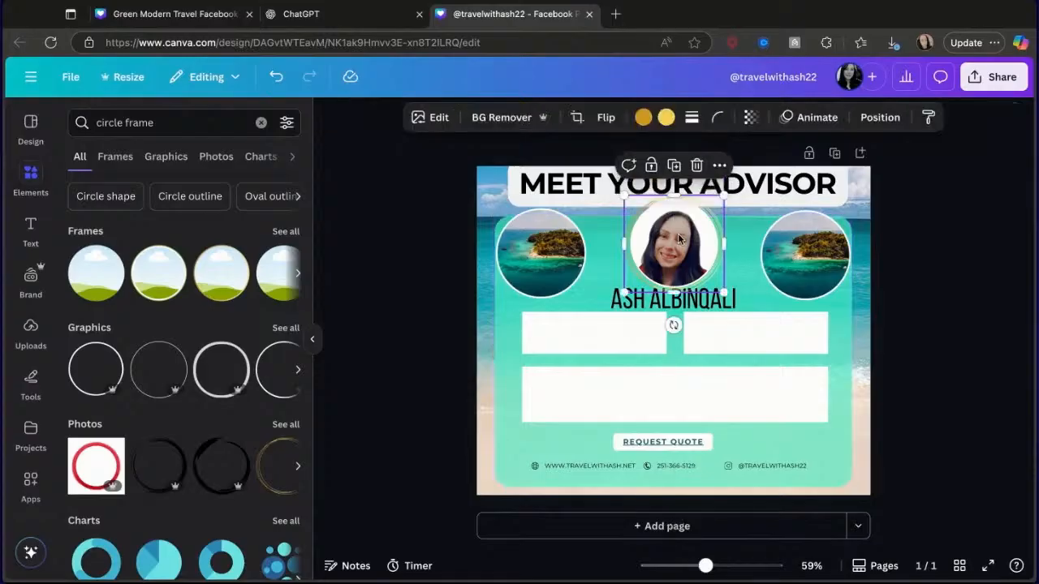
right_click(680, 239)
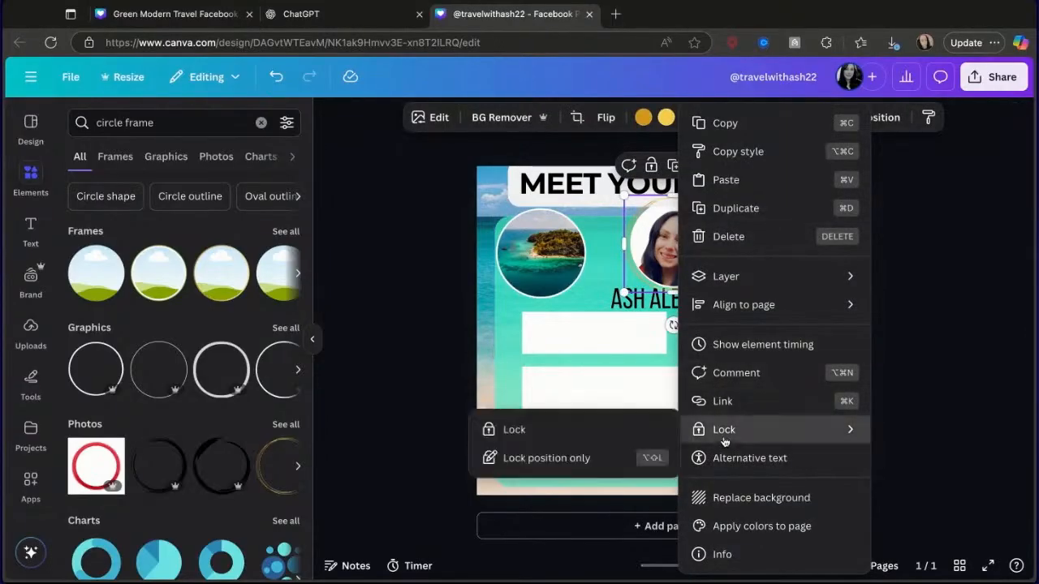
click(589, 287)
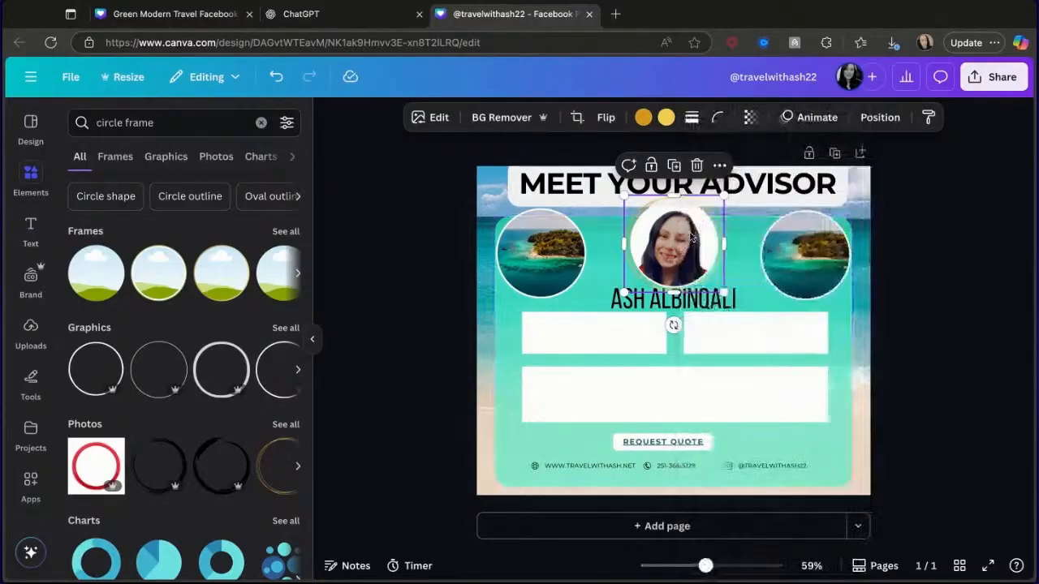
click(742, 228)
click(664, 240)
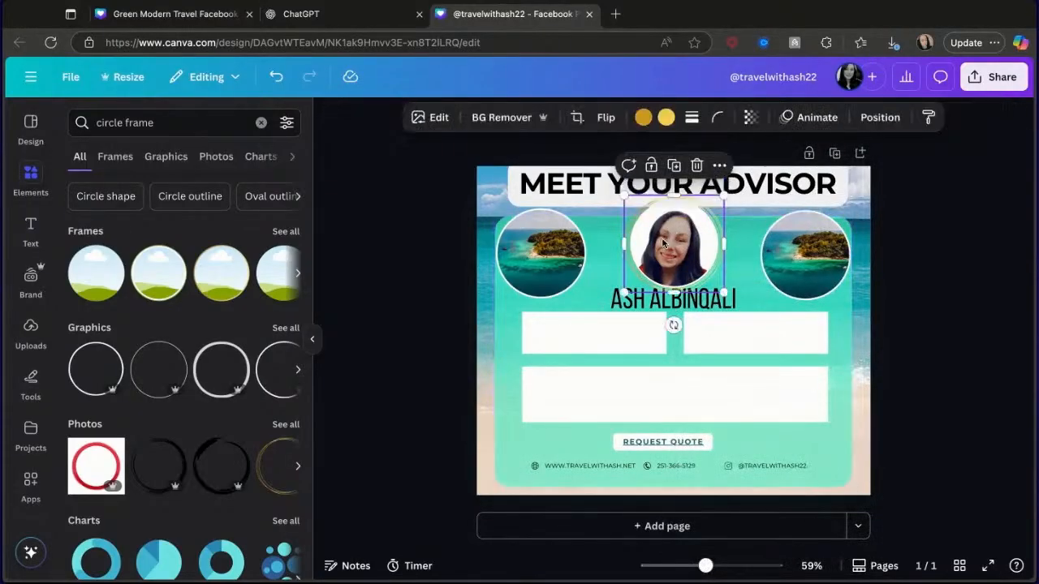
Step: Fine-tune the gold ring's position around the portrait and unlock the advisor's portrait
drag(664, 240, 666, 240)
click(666, 240)
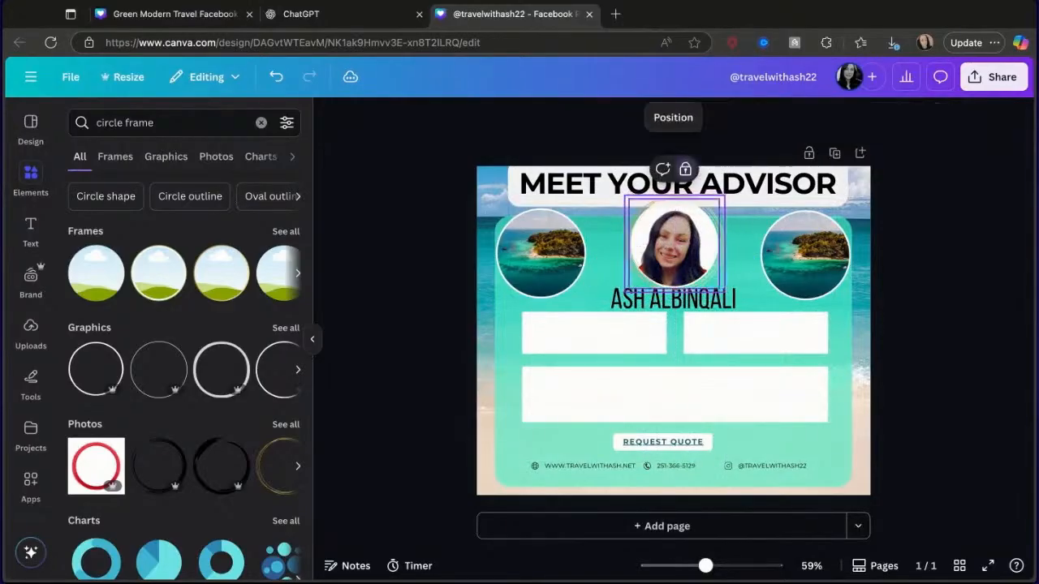
click(683, 240)
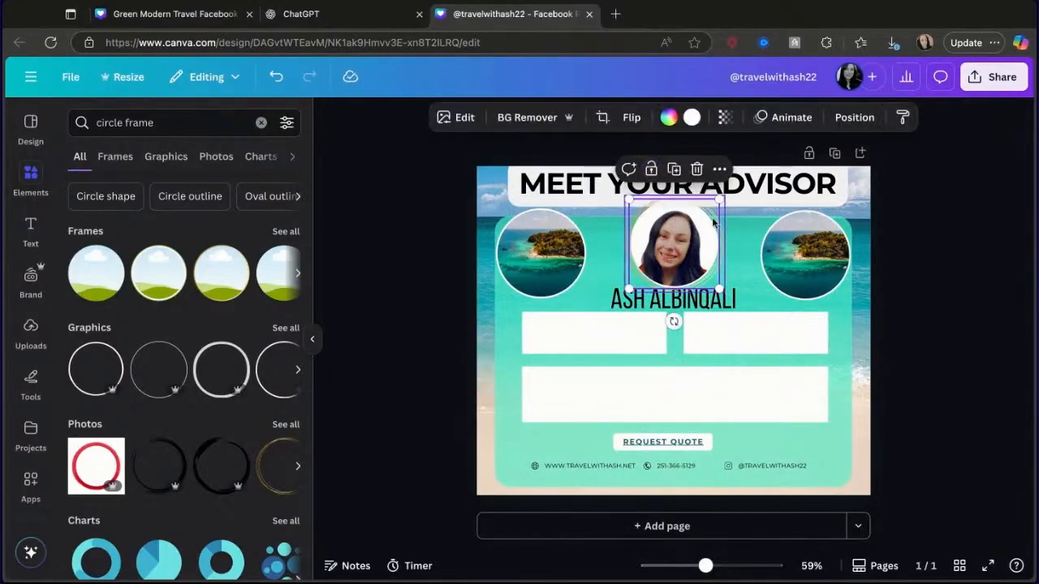
click(741, 259)
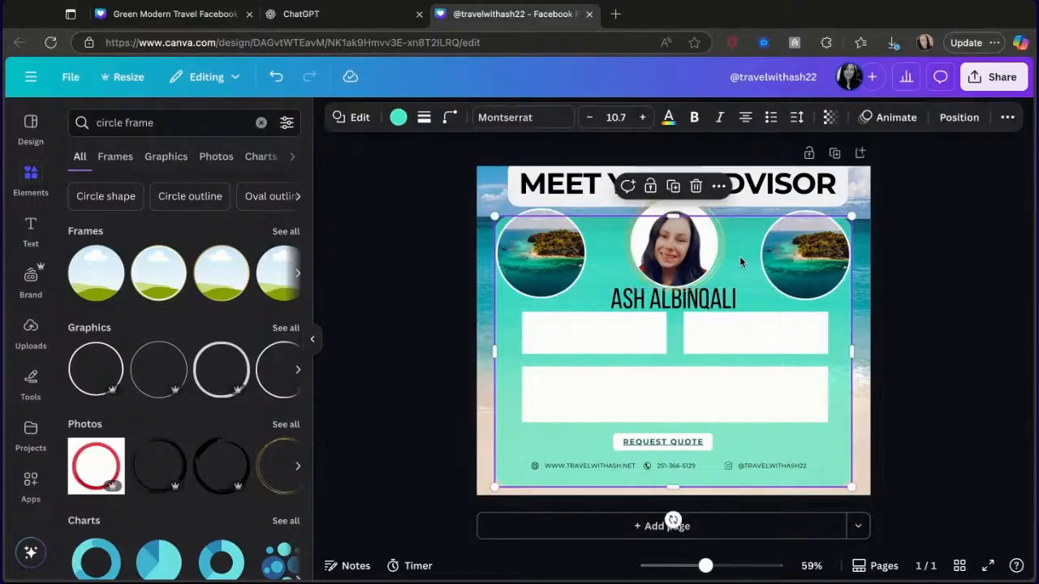
Step: Enlarge the advisor's name below the portrait to font size 52.2
click(729, 300)
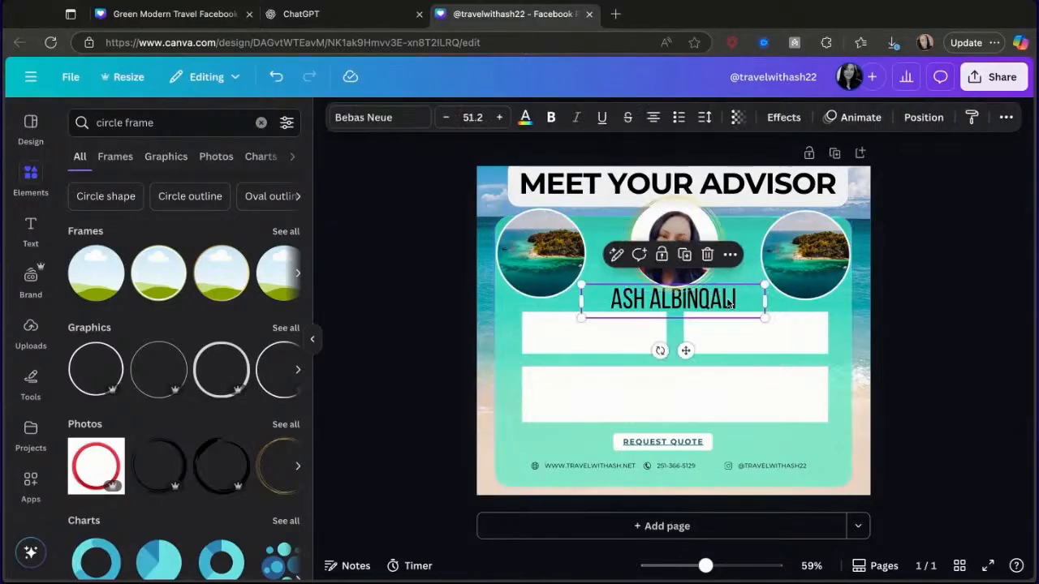
drag(764, 288, 744, 297)
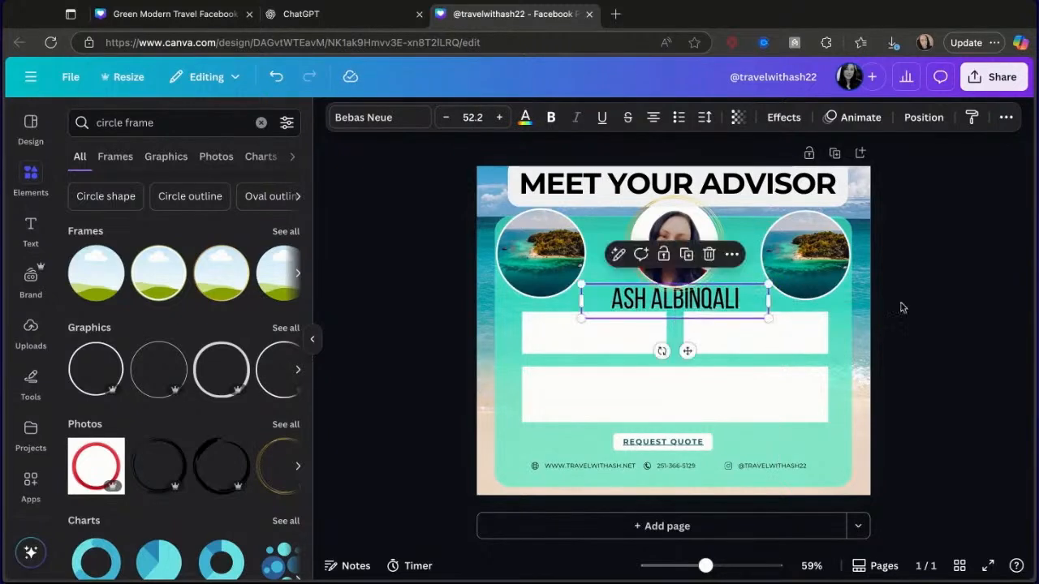
click(907, 310)
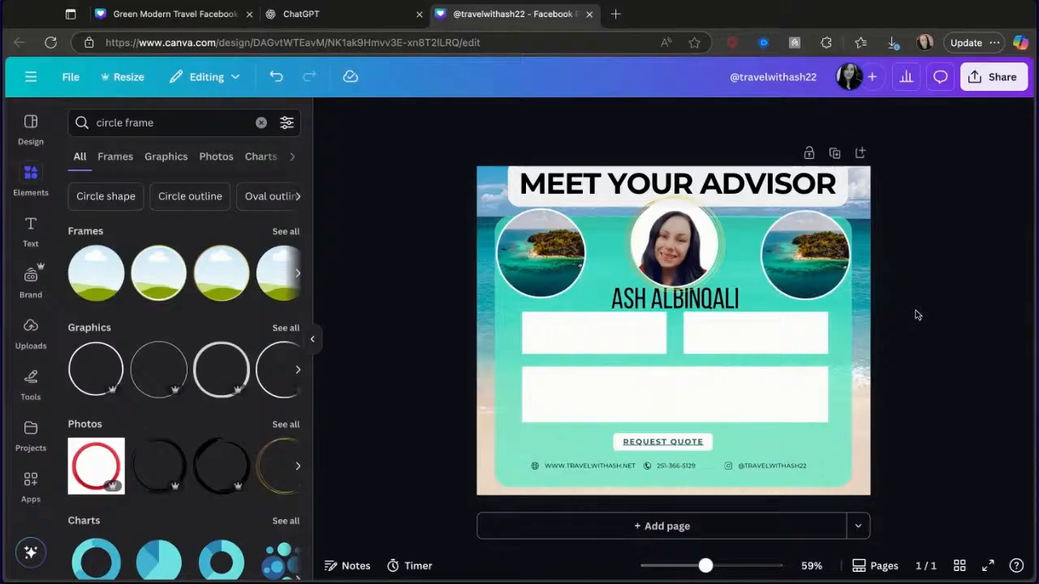
Step: Search the elements library for "beach" and refine the search to "beach border"
click(529, 256)
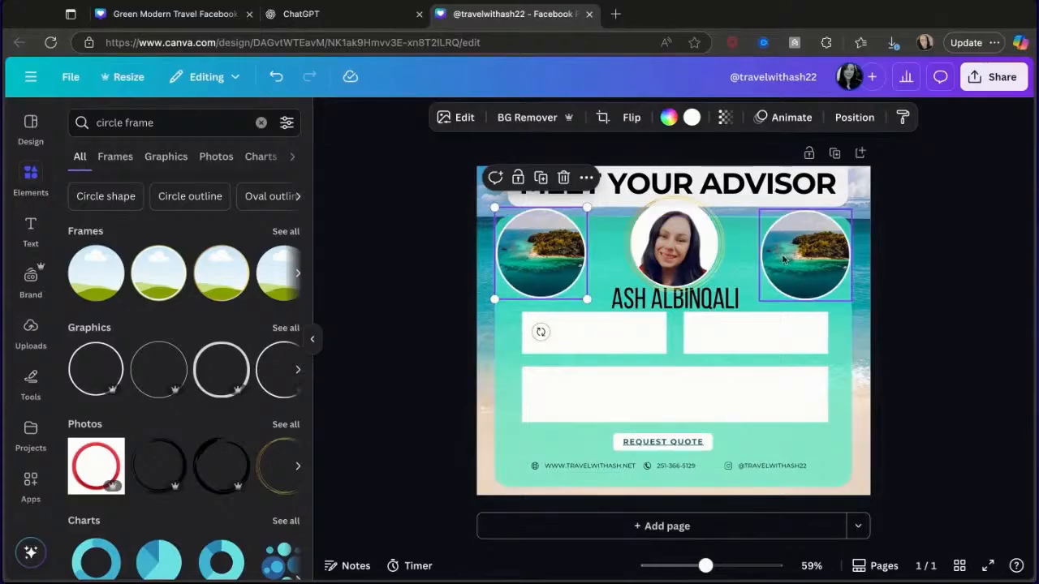
click(260, 123)
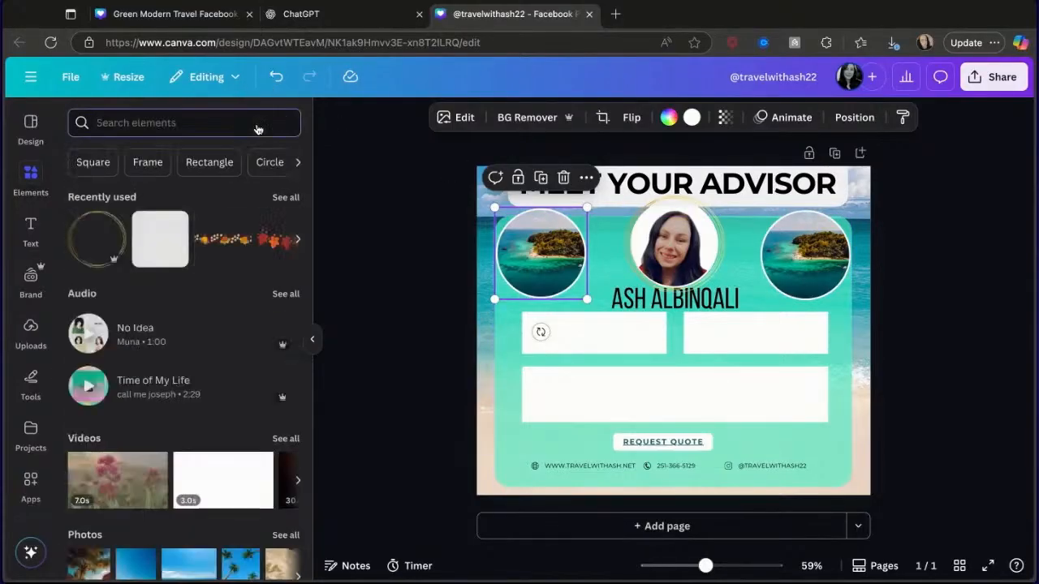
text(beach)
key(Return)
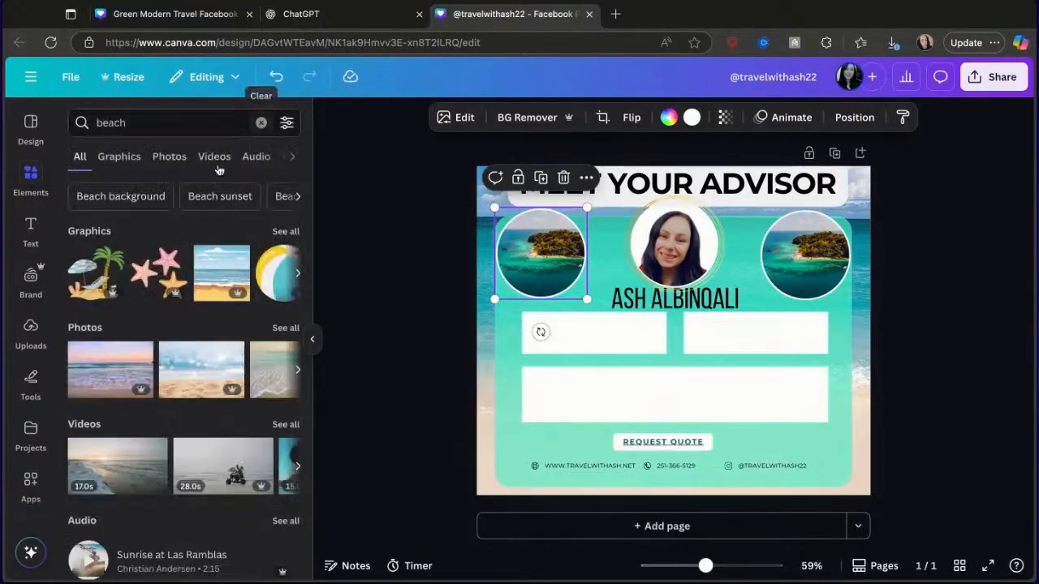
click(169, 121)
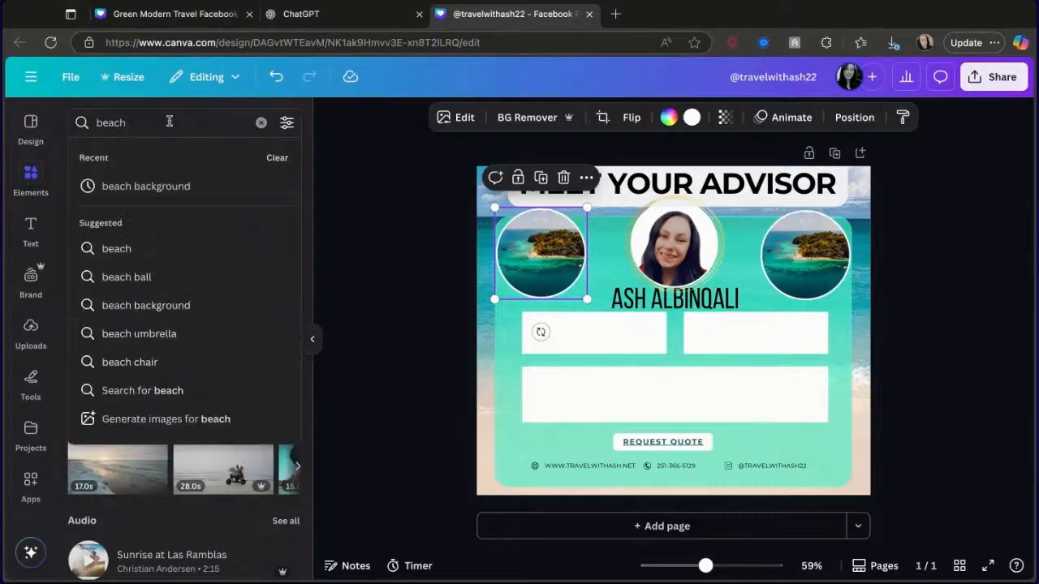
text(border)
key(Return)
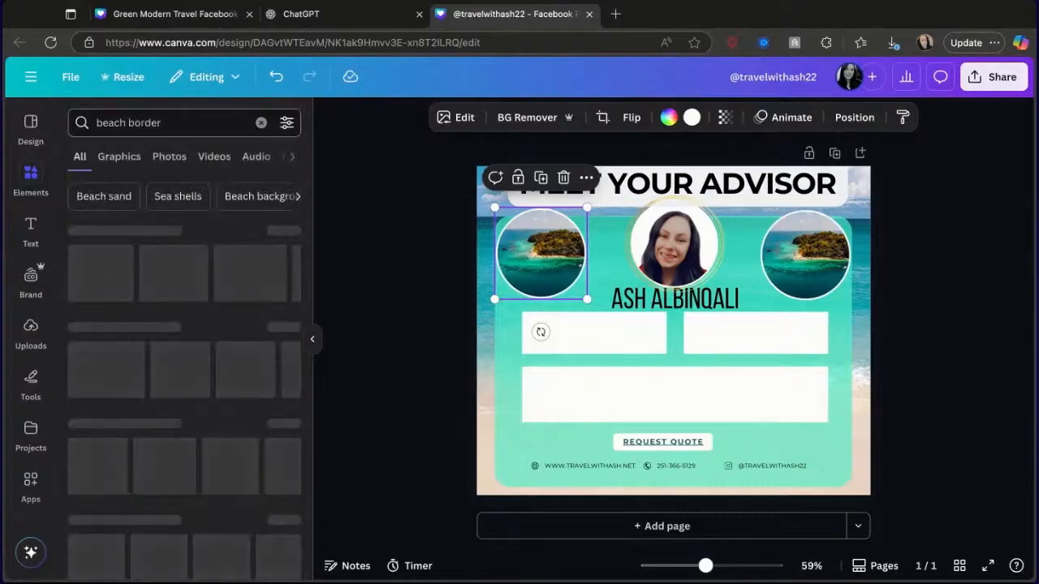
Step: Add the seashell border strip to the design and try flipping it vertically and horizontally
click(232, 272)
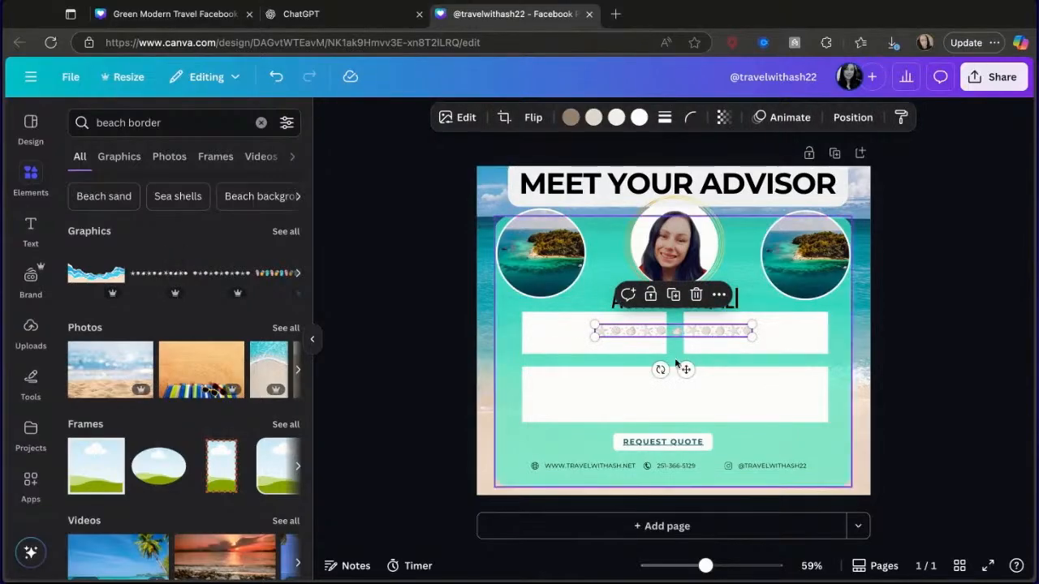
click(534, 117)
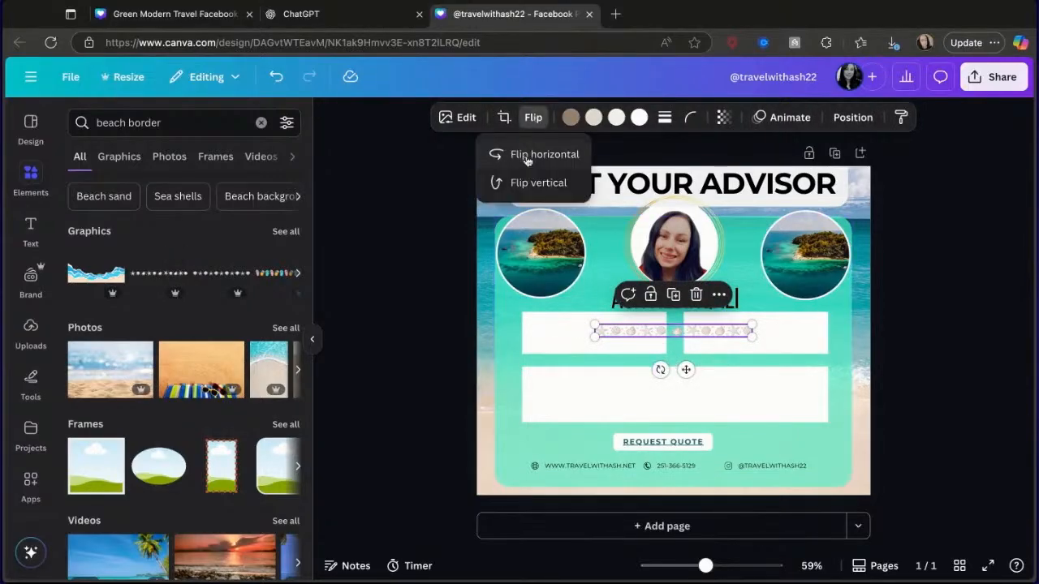
click(524, 186)
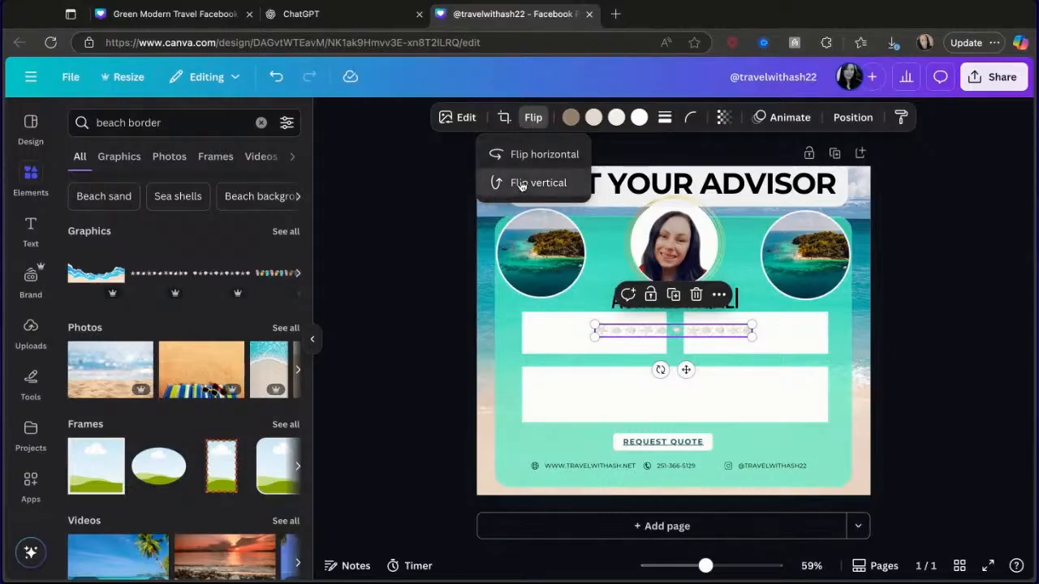
click(521, 166)
click(522, 166)
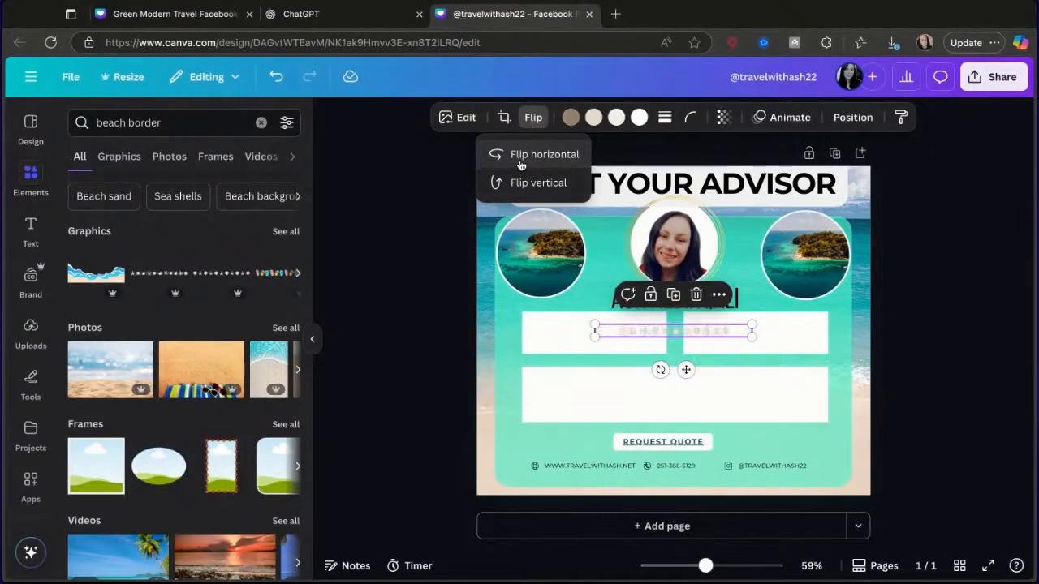
Step: Rotate the seashell strip upright, try it between the island photo and the portrait, and delete it
drag(660, 368, 655, 364)
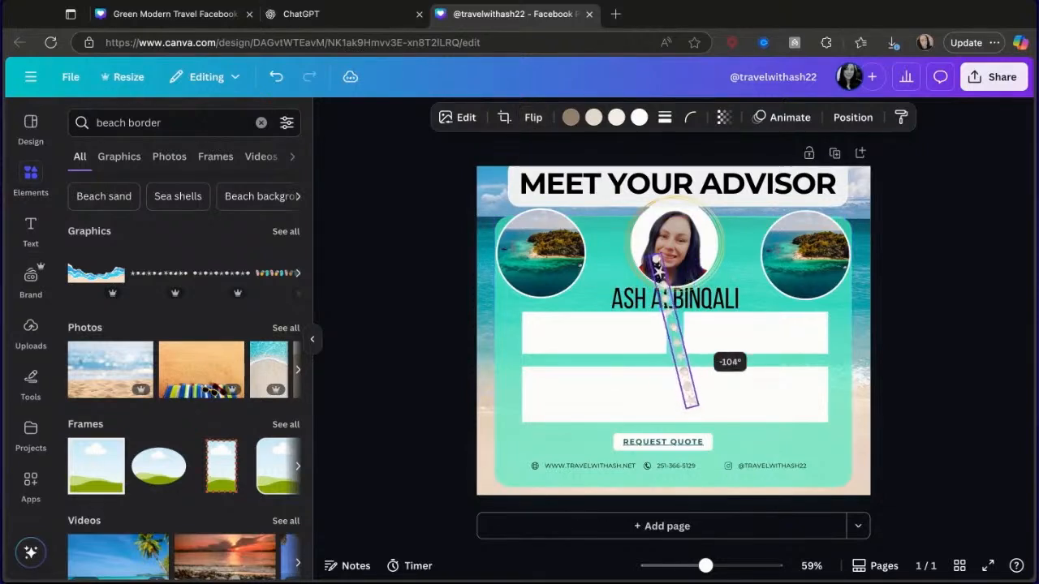
drag(712, 334, 712, 341)
mouse_move(681, 409)
mouse_down()
mouse_move(689, 348)
mouse_move(606, 283)
mouse_up()
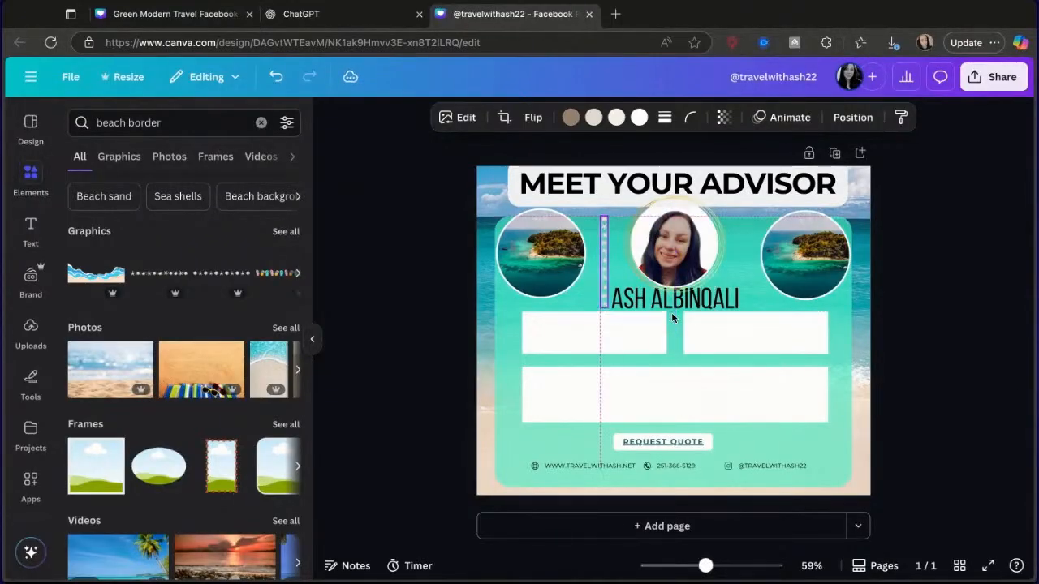
key(Delete)
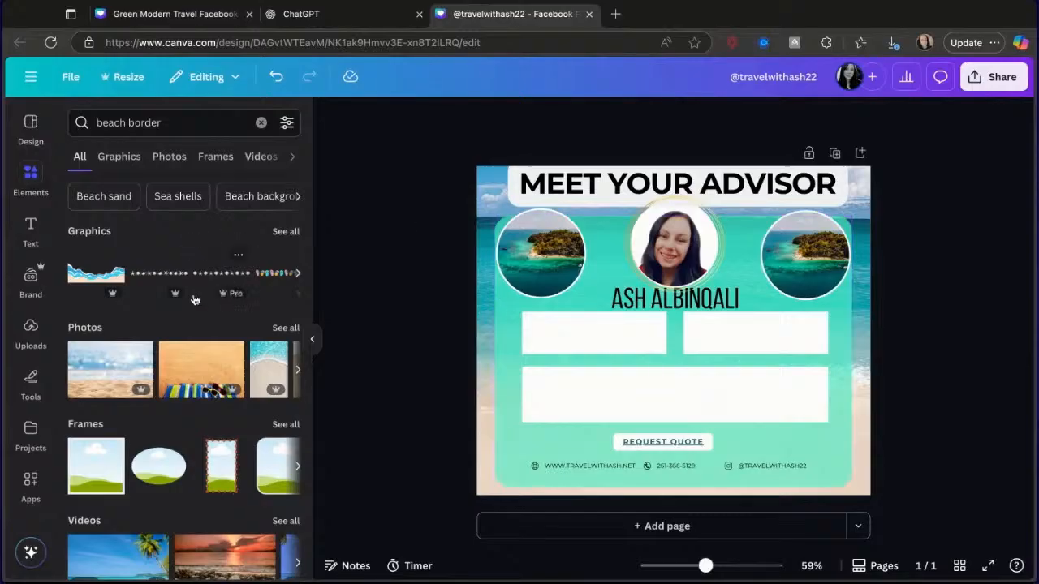
Step: Show all beach border graphics, add the green palm-leaf border and try it higher up across the photos
click(284, 233)
scroll(195, 466, down, 2)
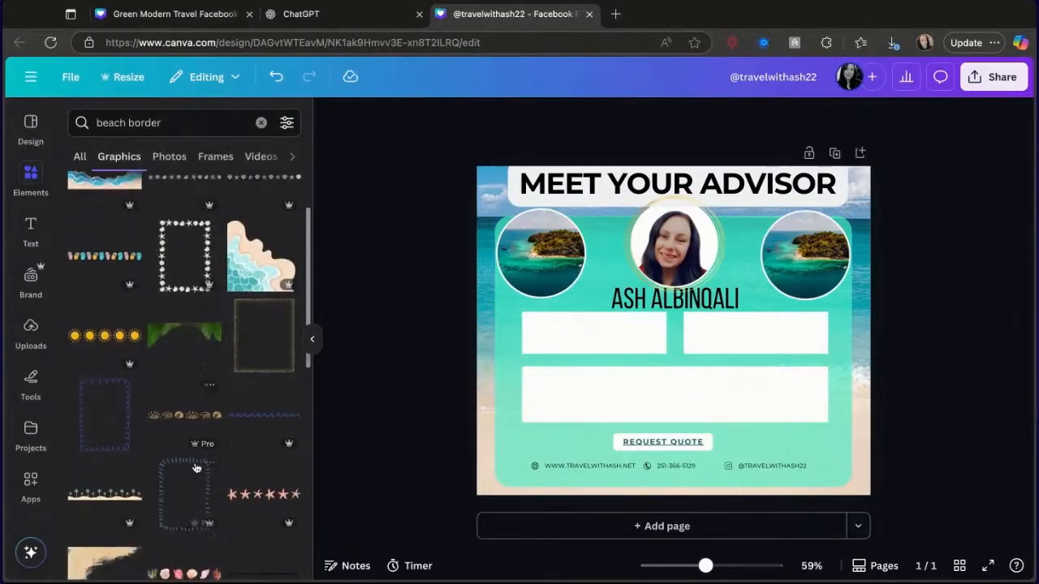
click(185, 333)
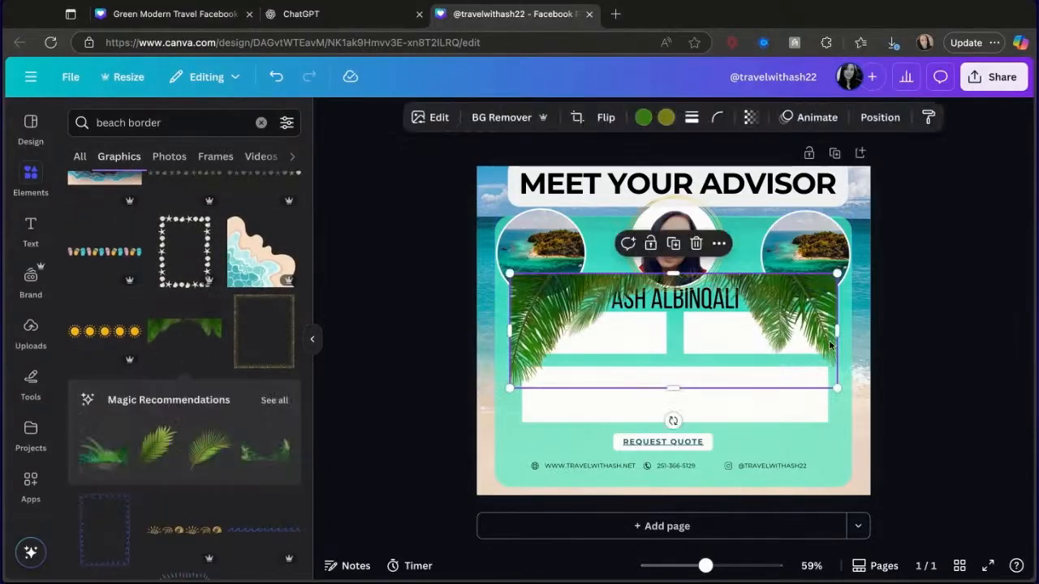
drag(830, 347, 821, 232)
Step: Keep the palm-leaf border, flip it vertically and move it down to the lower edge of the page
click(275, 76)
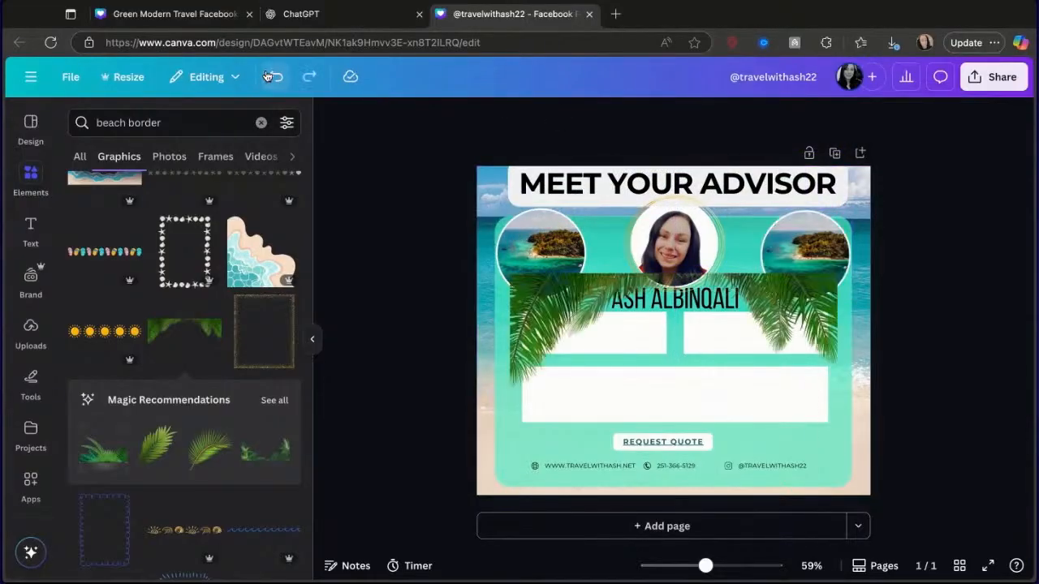
click(275, 76)
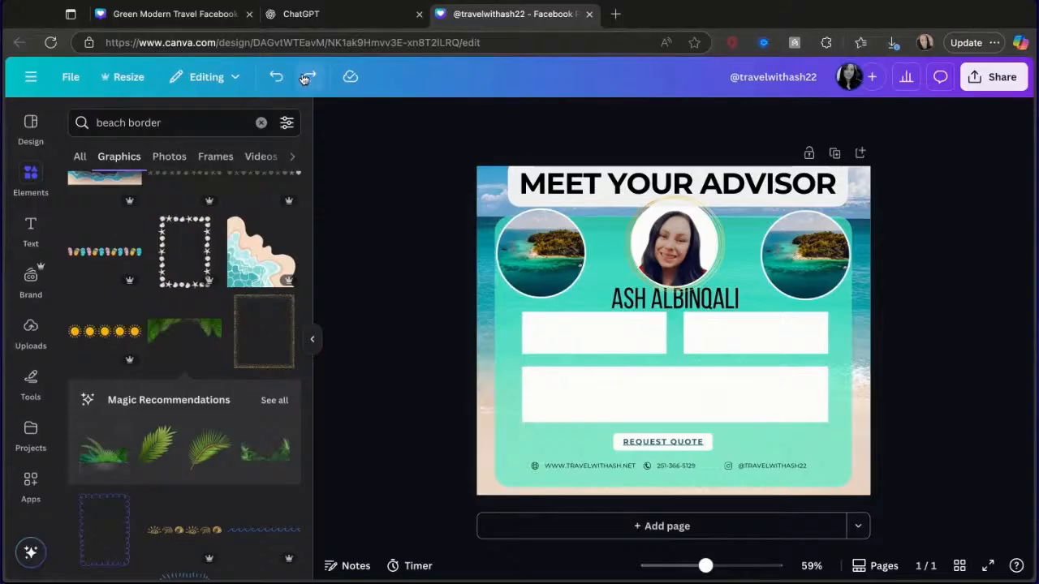
click(307, 76)
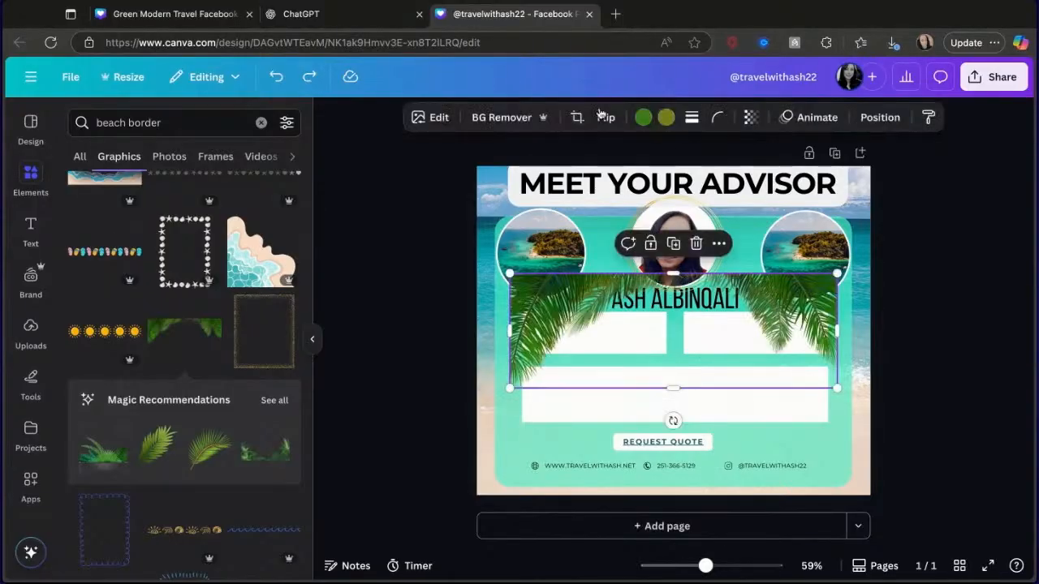
click(602, 117)
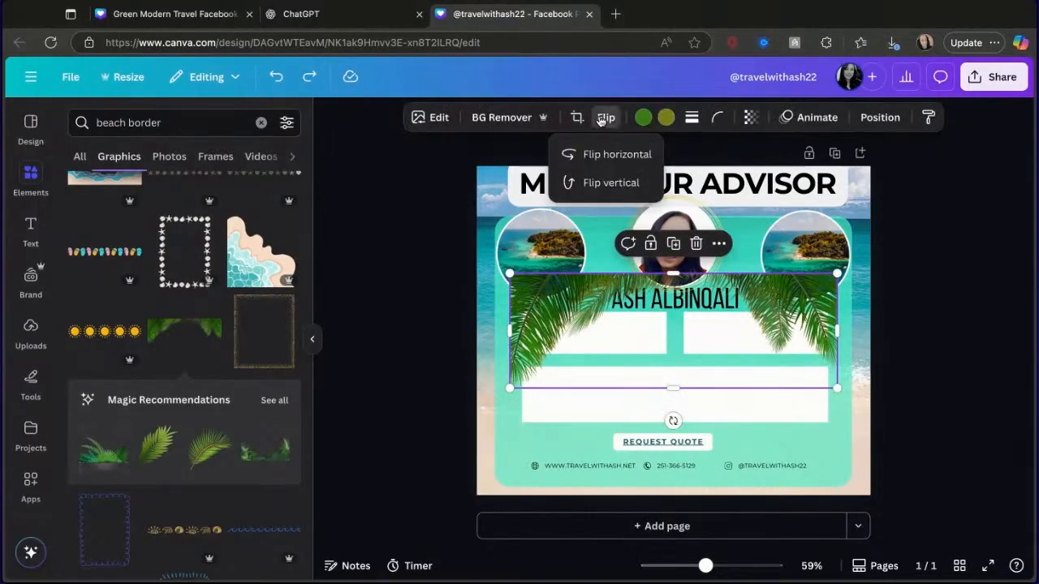
click(597, 182)
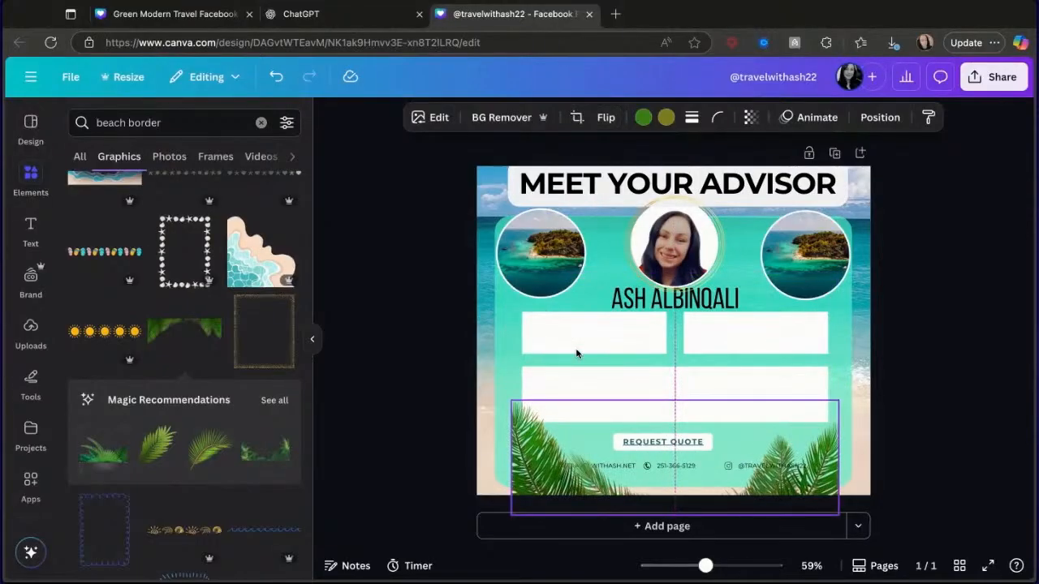
Step: Enlarge the flipped palm-leaf border until it spans the full width of the page's lower edge
click(796, 408)
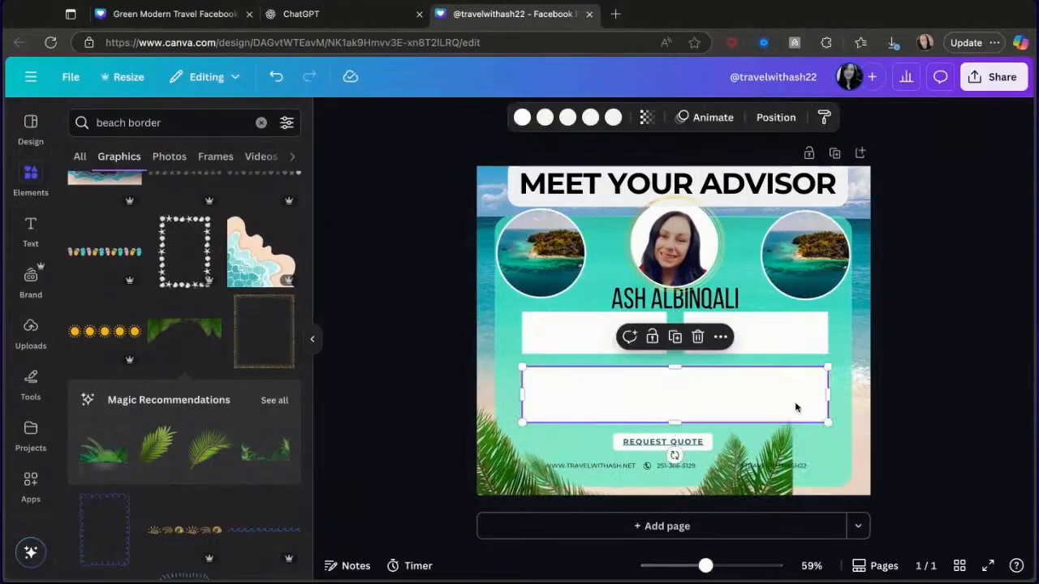
click(763, 469)
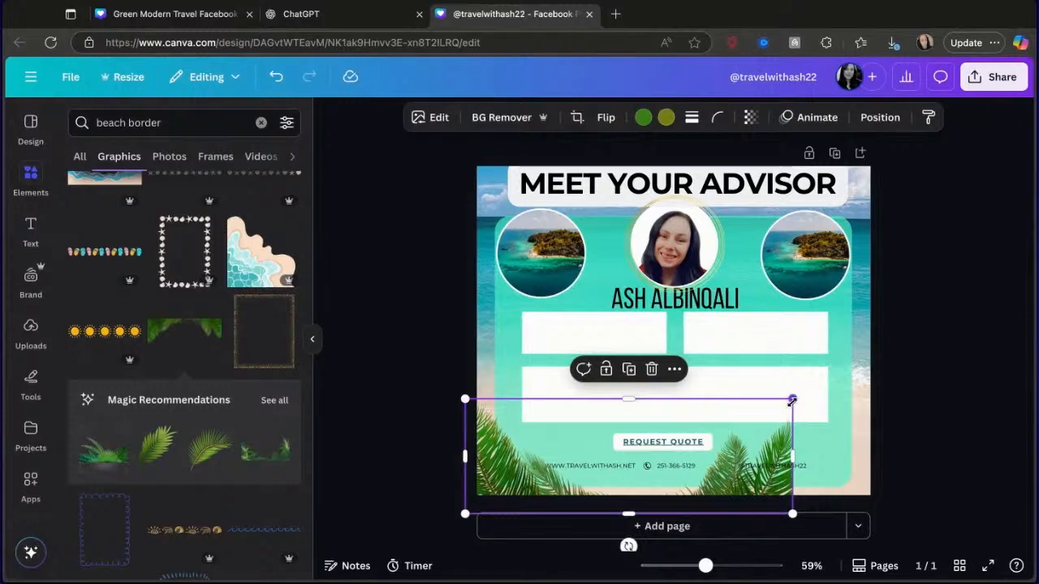
drag(792, 401, 870, 372)
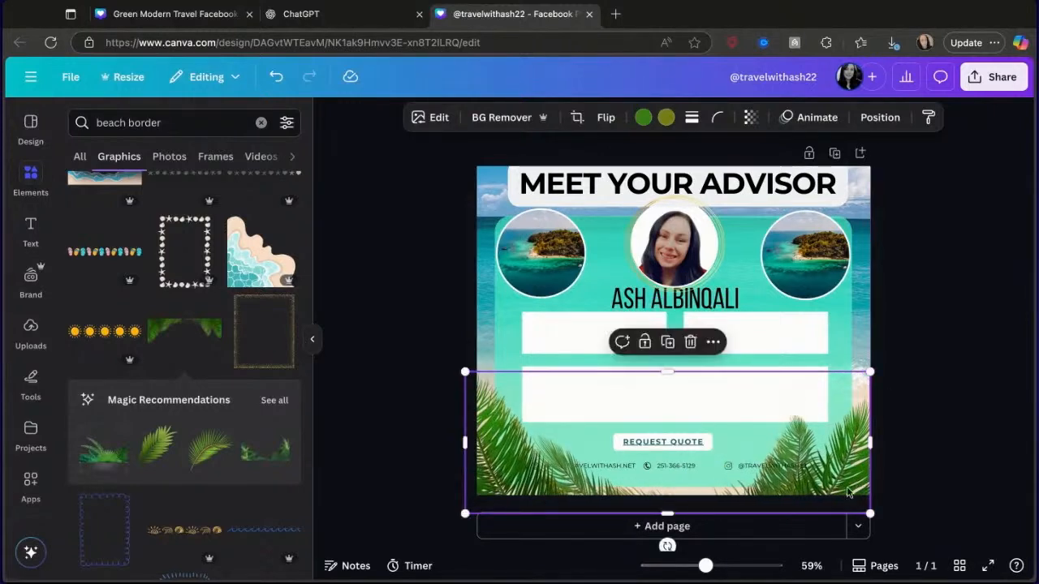
Step: Try sending the palm-leaf border backward through the layers in two single moves
right_click(846, 487)
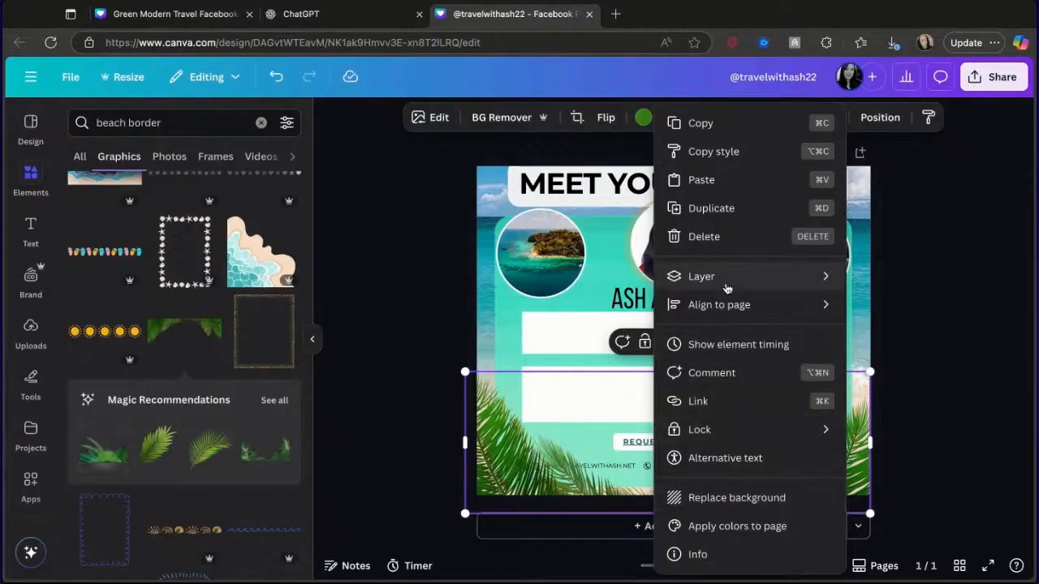
mouse_move(727, 288)
click(549, 335)
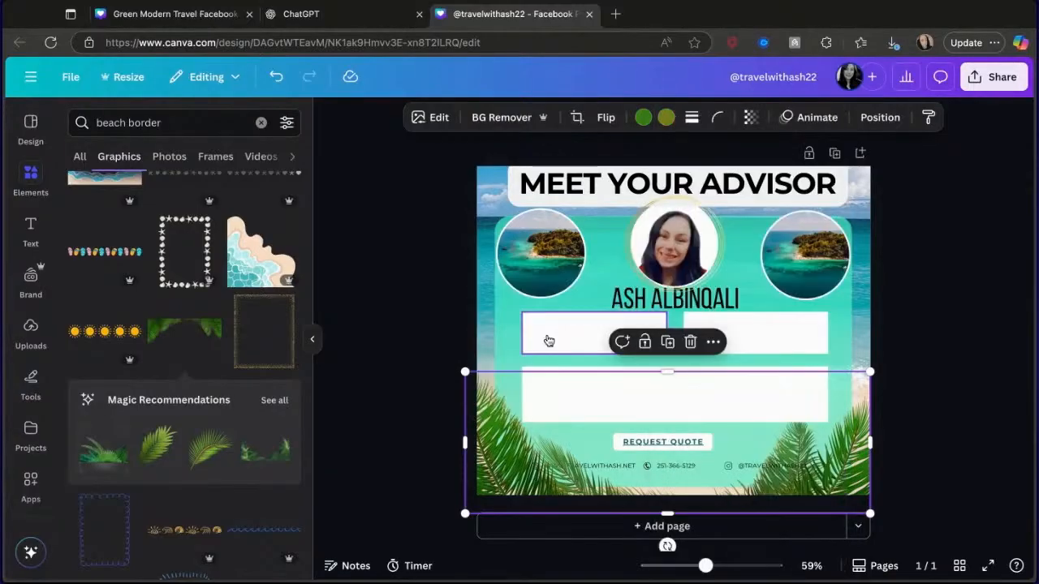
right_click(478, 459)
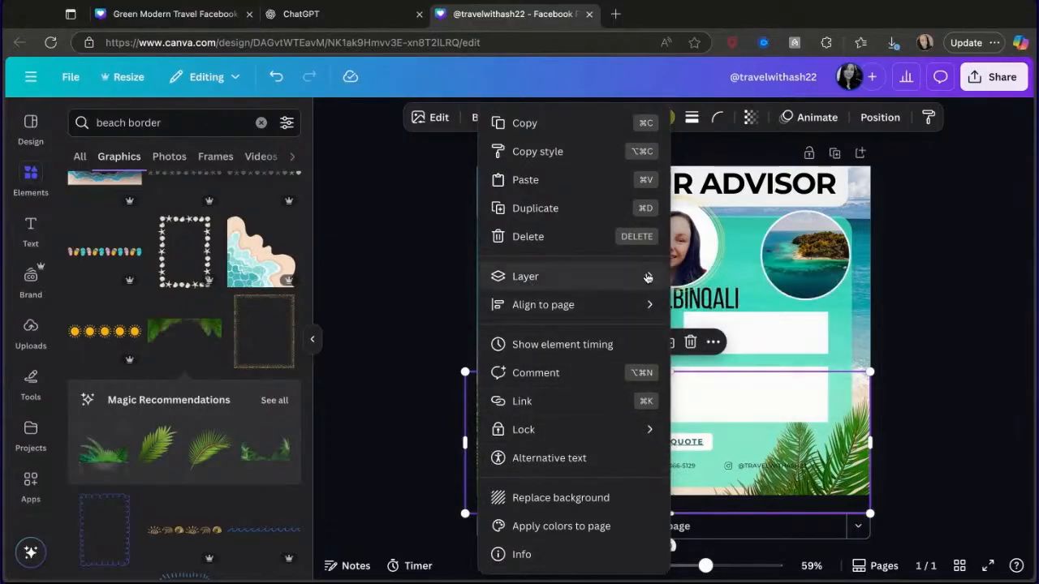
mouse_move(533, 276)
click(696, 333)
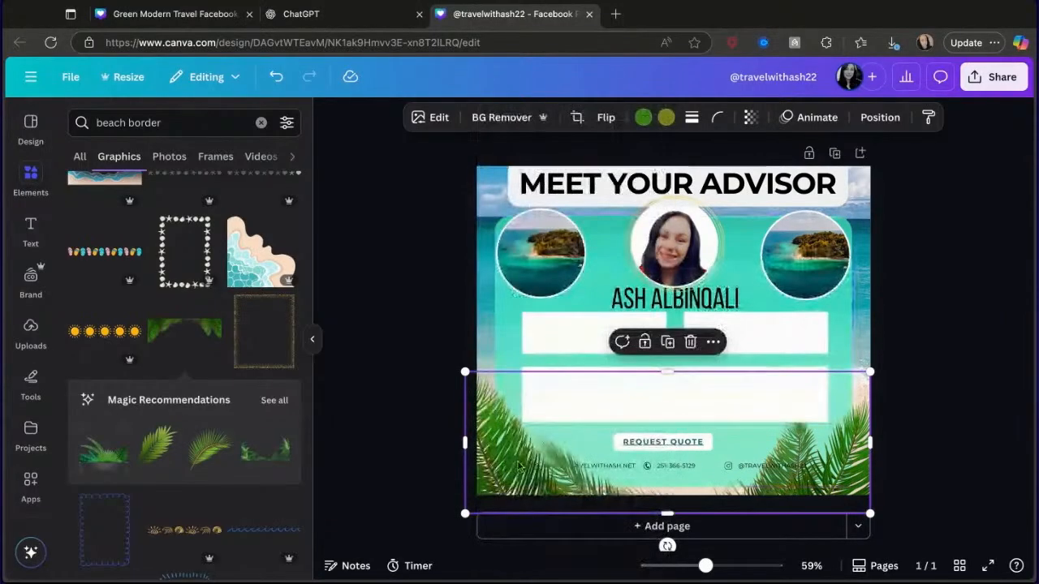
Step: Show the layer list and place the palm-leaf border between the teal panel and the beach background
right_click(509, 452)
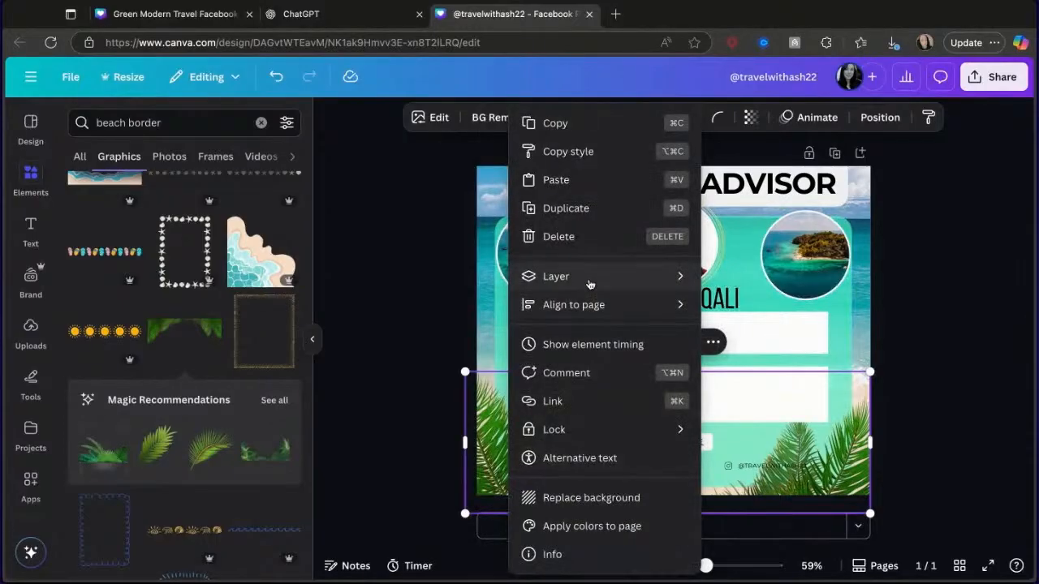
mouse_move(590, 278)
click(738, 401)
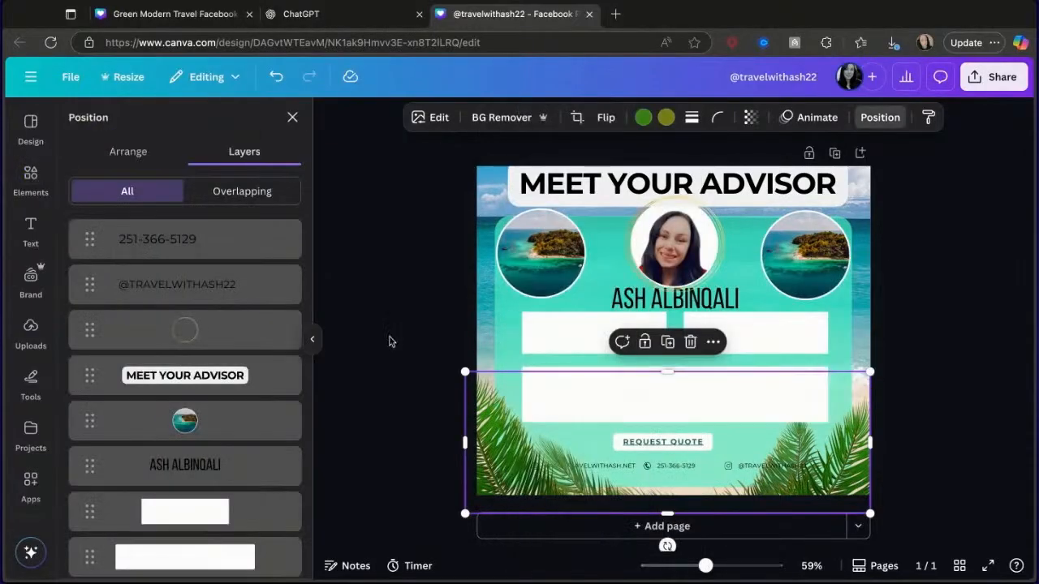
scroll(192, 449, down, 4)
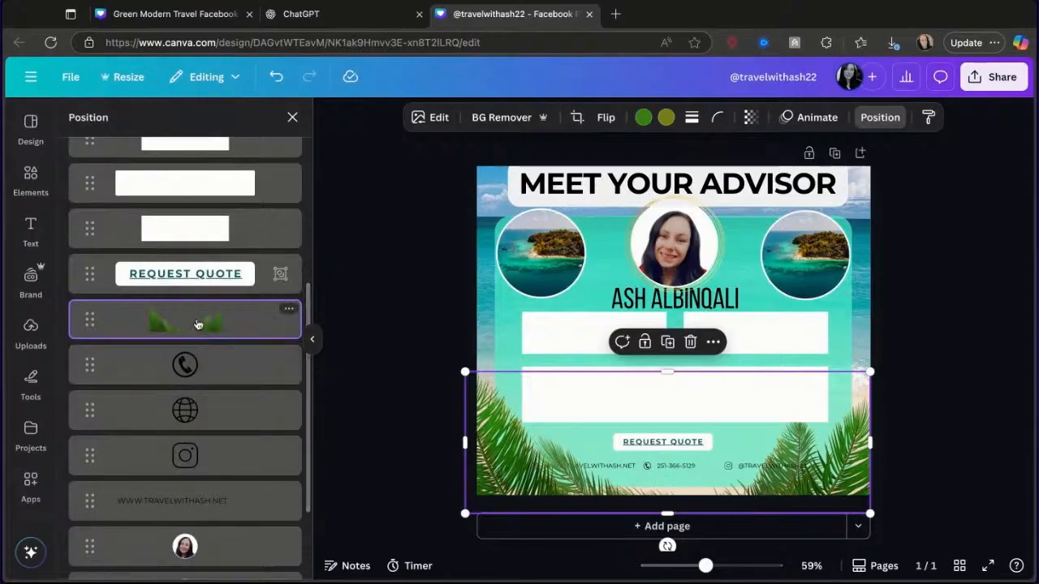
drag(198, 325, 183, 507)
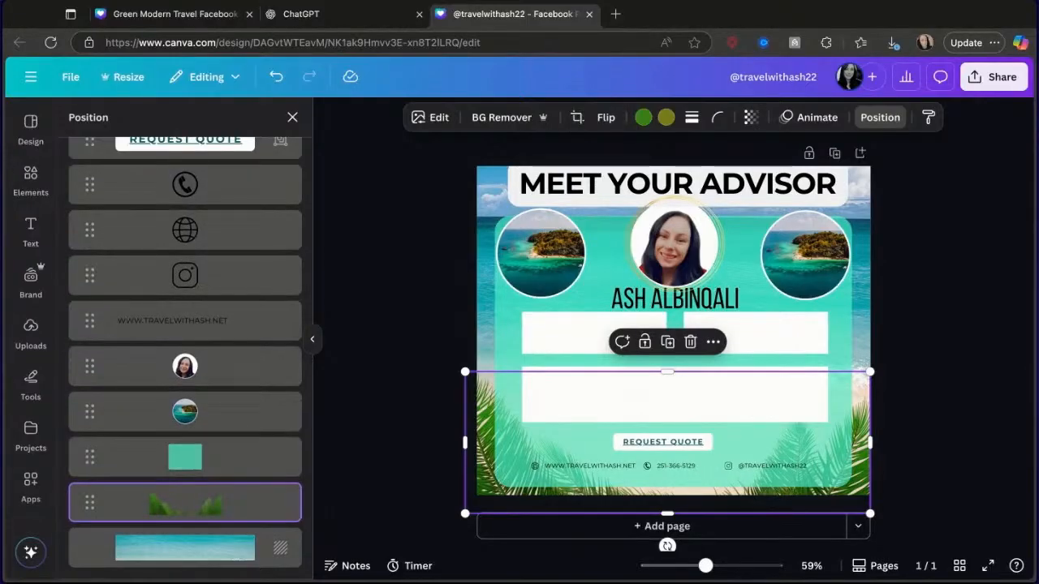
click(932, 423)
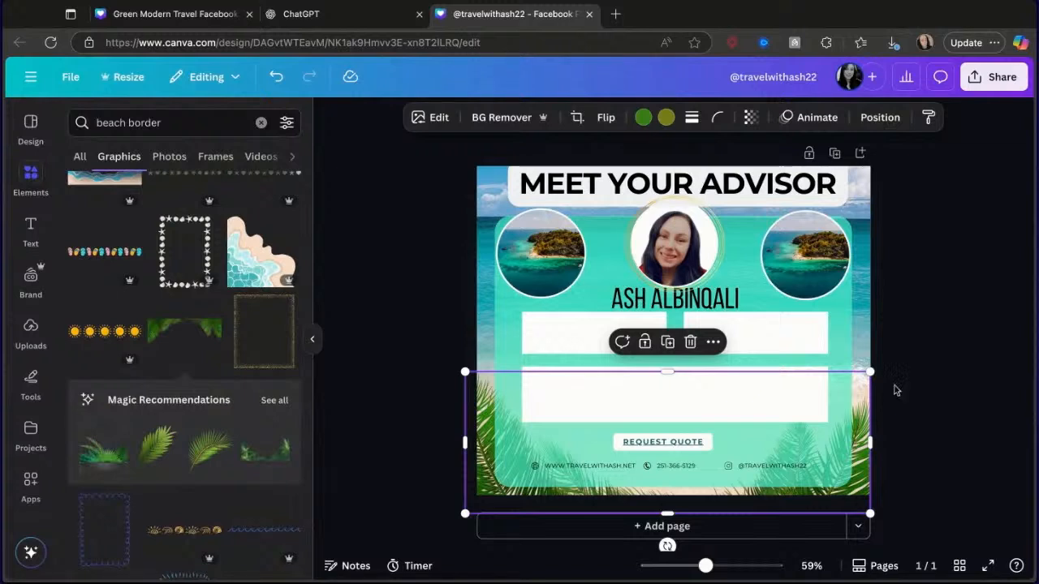
Step: Search the elements library for "Cruise" photos and fill the left circular frame with the cruise ship framed by palm fronds
click(260, 123)
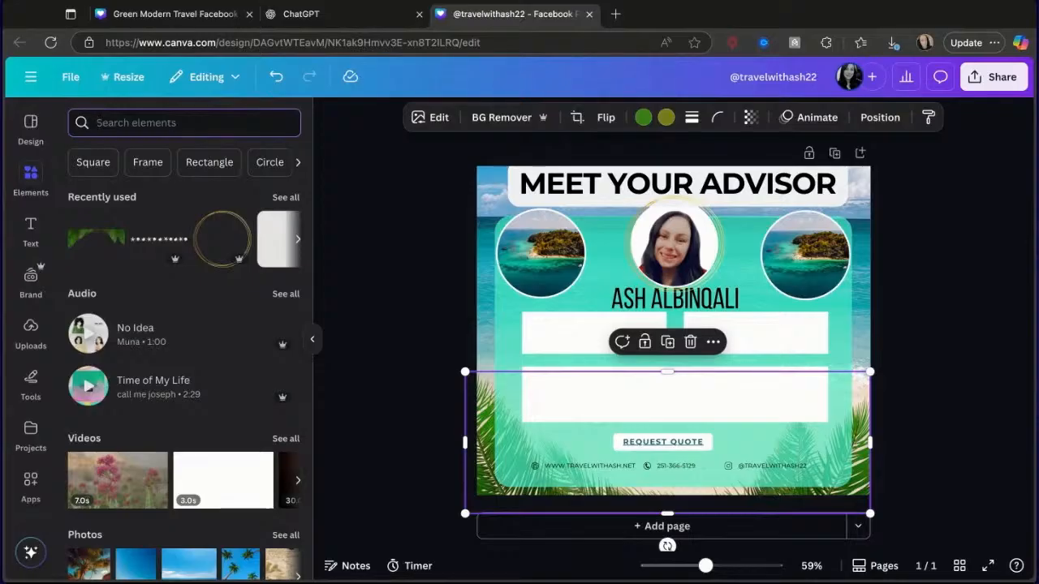
text(Cruise)
key(Return)
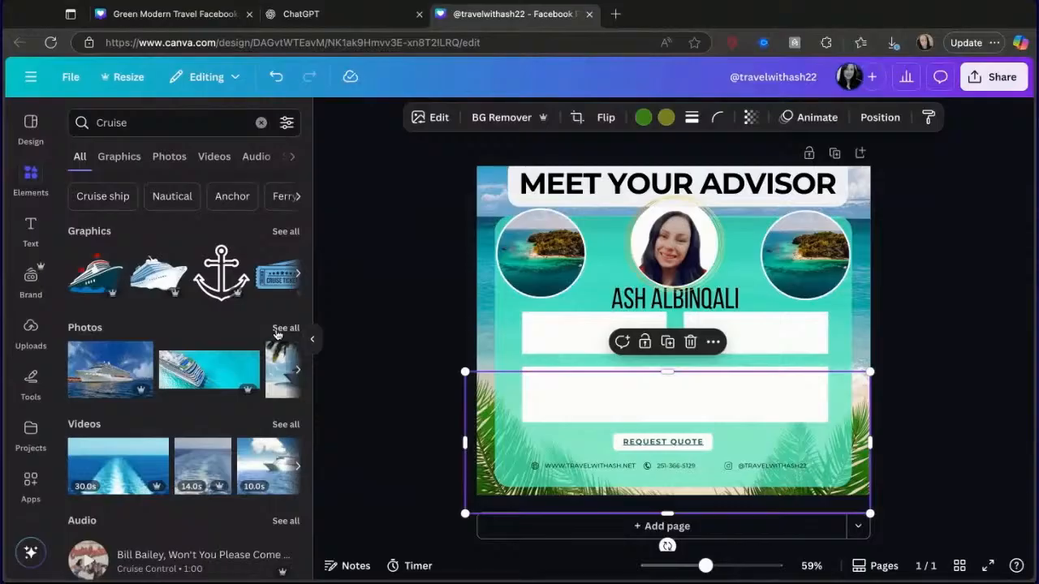
click(286, 329)
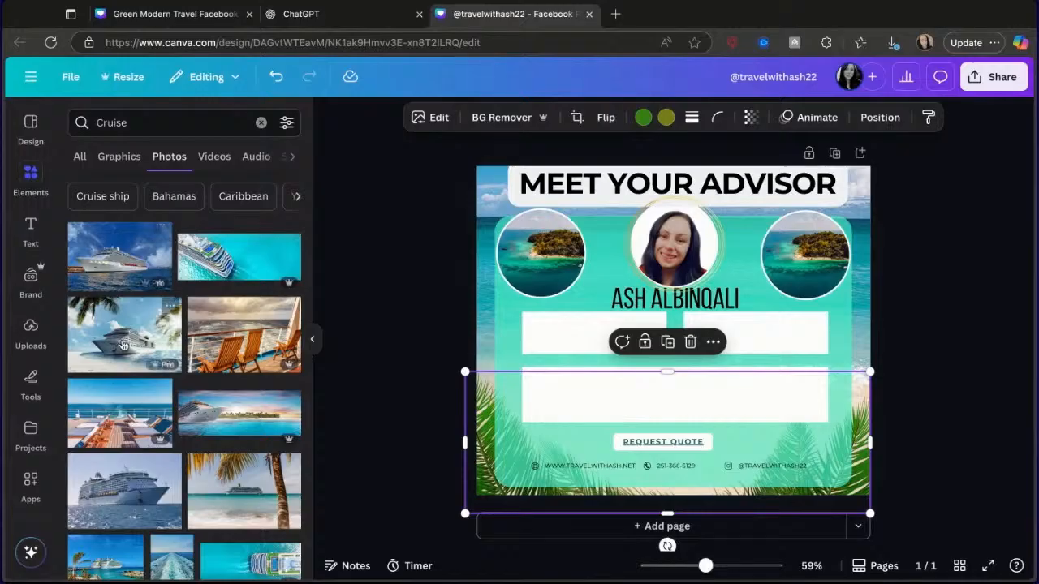
drag(122, 352, 544, 260)
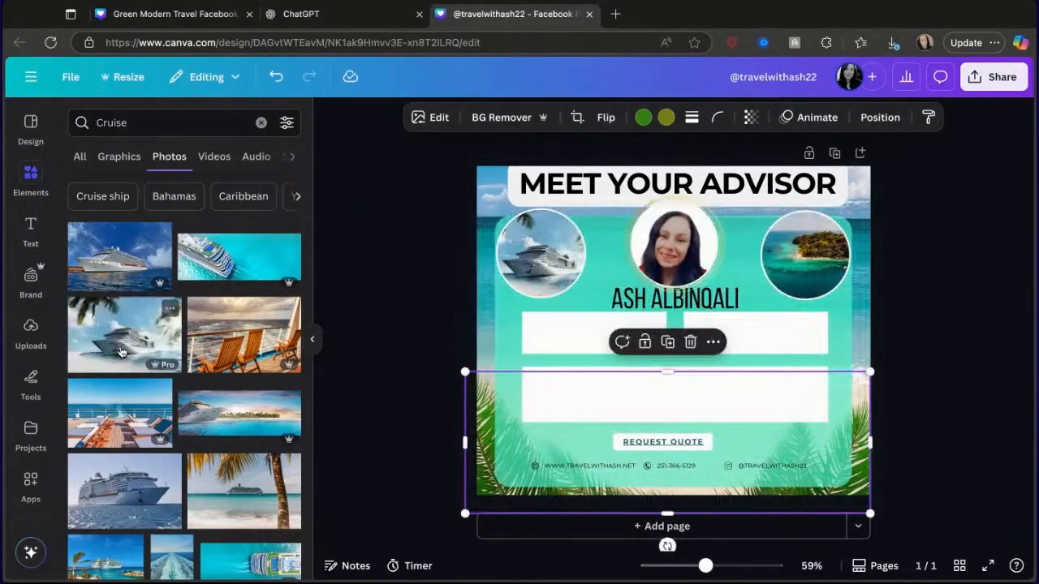
Step: Search the elements library for "all inclusive" and show all matching photos
click(260, 123)
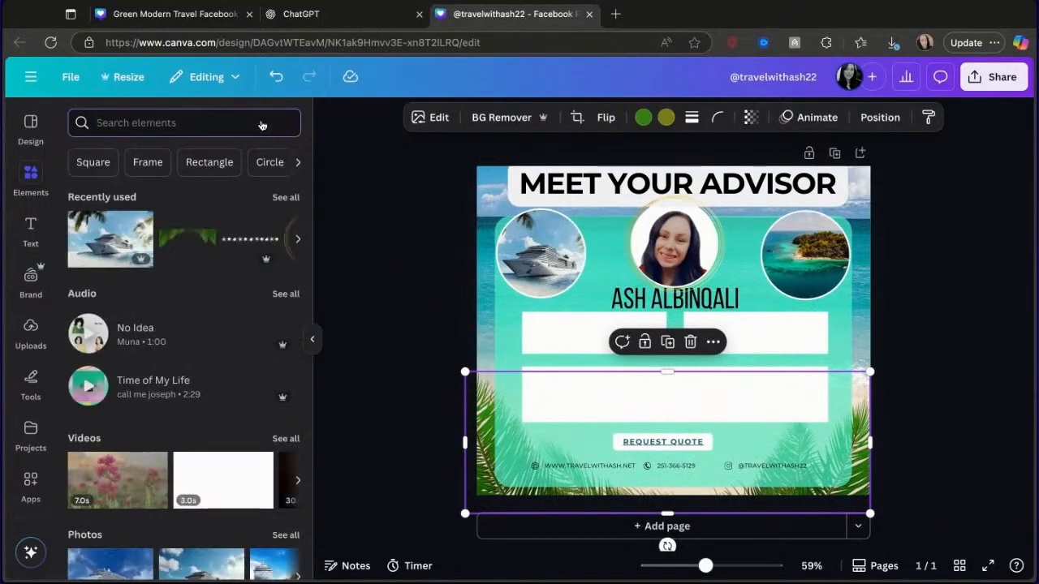
text(all inclui)
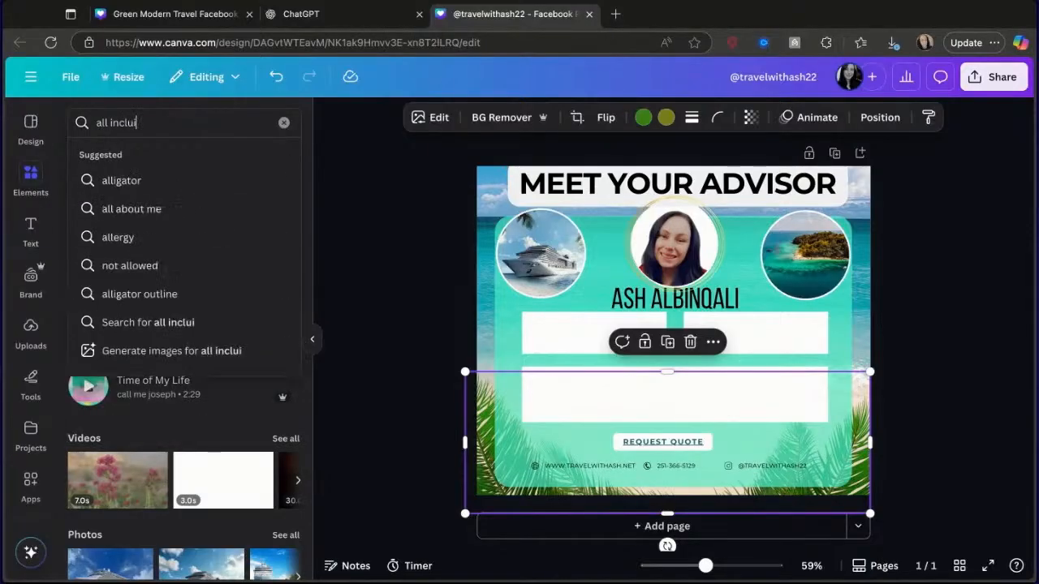
key(BackSpace)
text(sive)
key(Return)
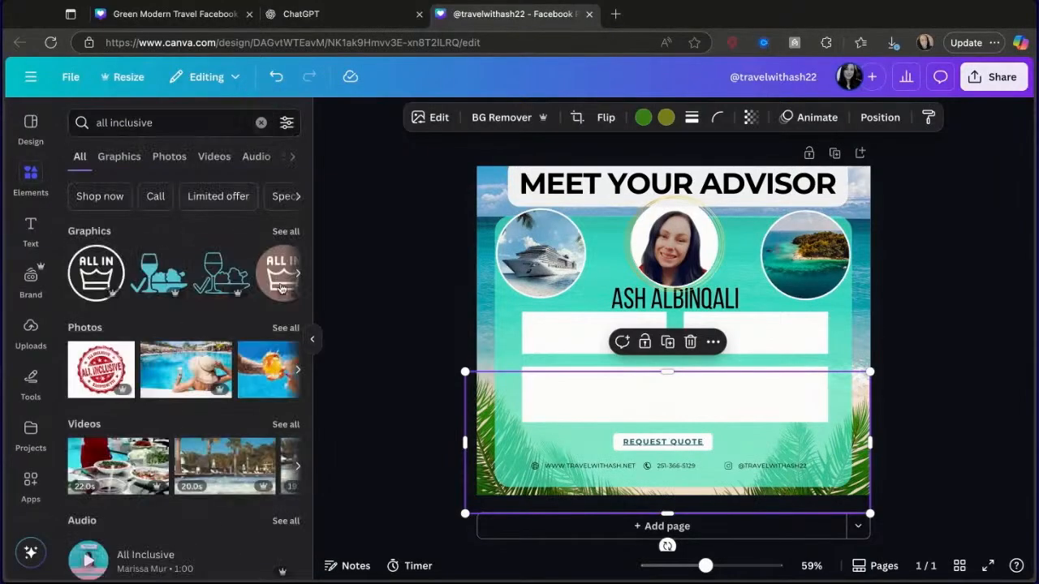
click(284, 328)
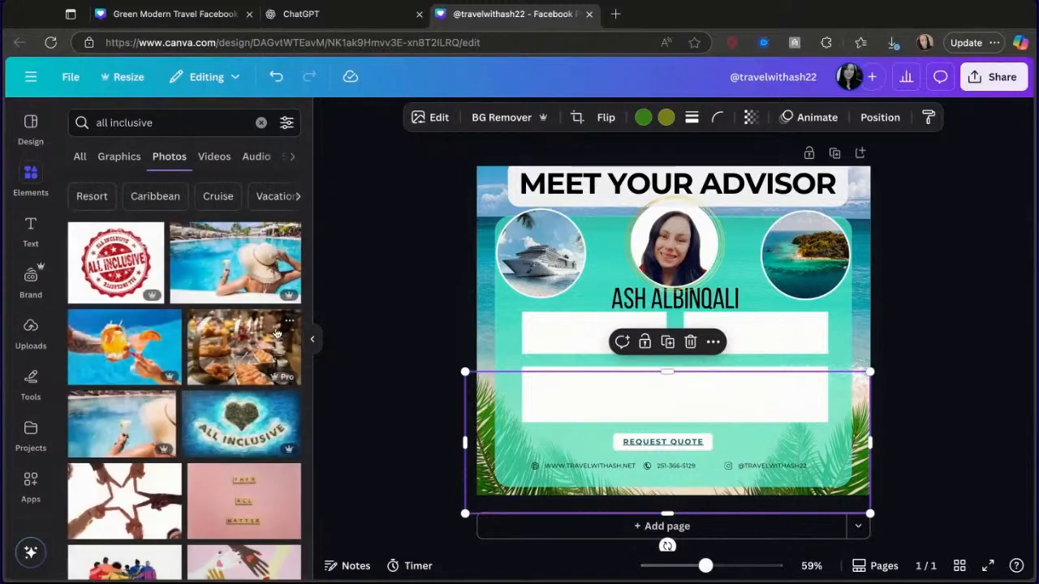
Step: Try the heart-shaped "All Inclusive" island photo in the right circular frame and replace it with the aerial beach resort photo
scroll(213, 360, down, 2)
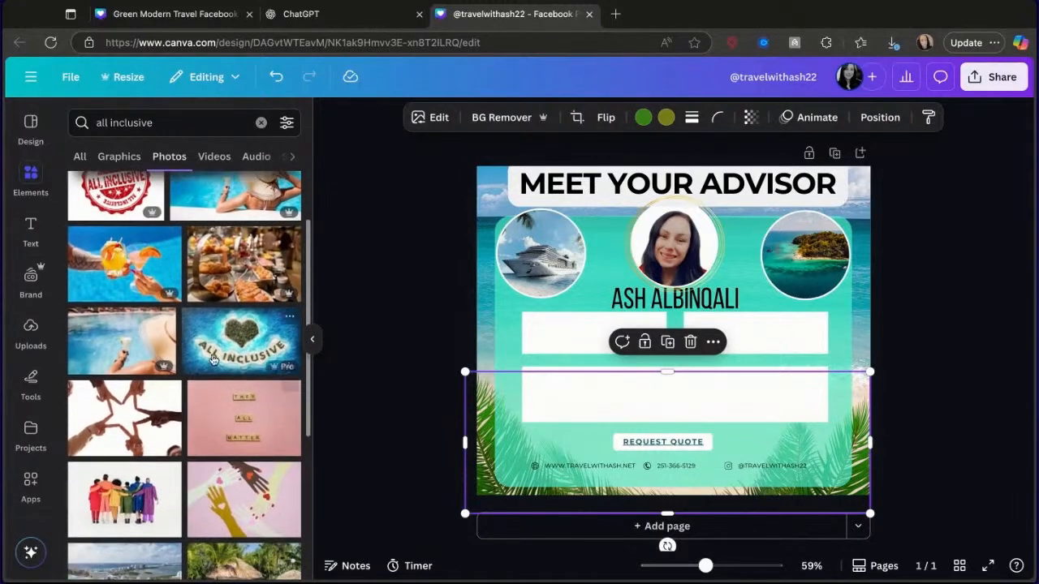
drag(213, 360, 799, 253)
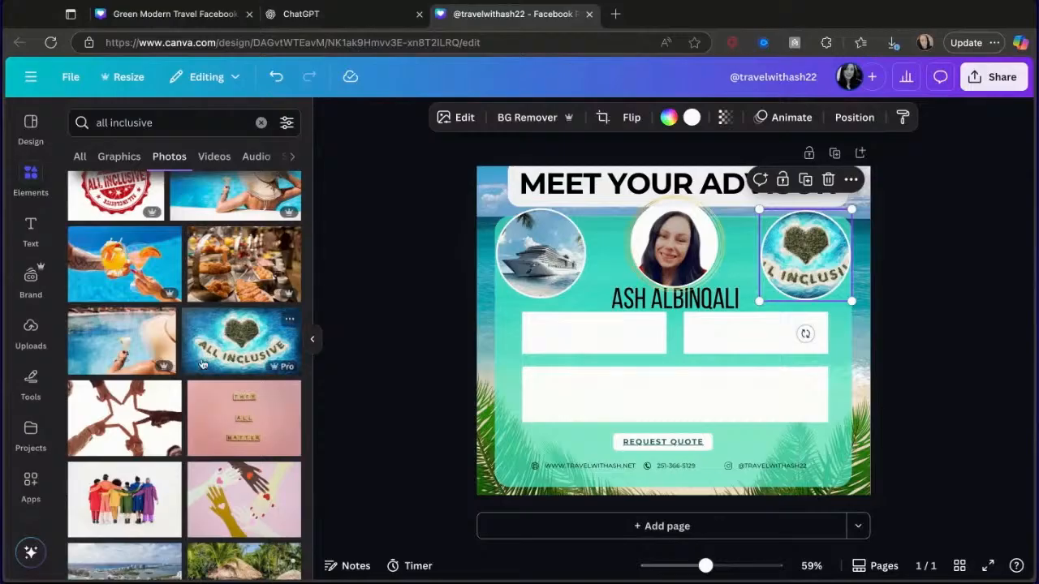
scroll(181, 423, down, 5)
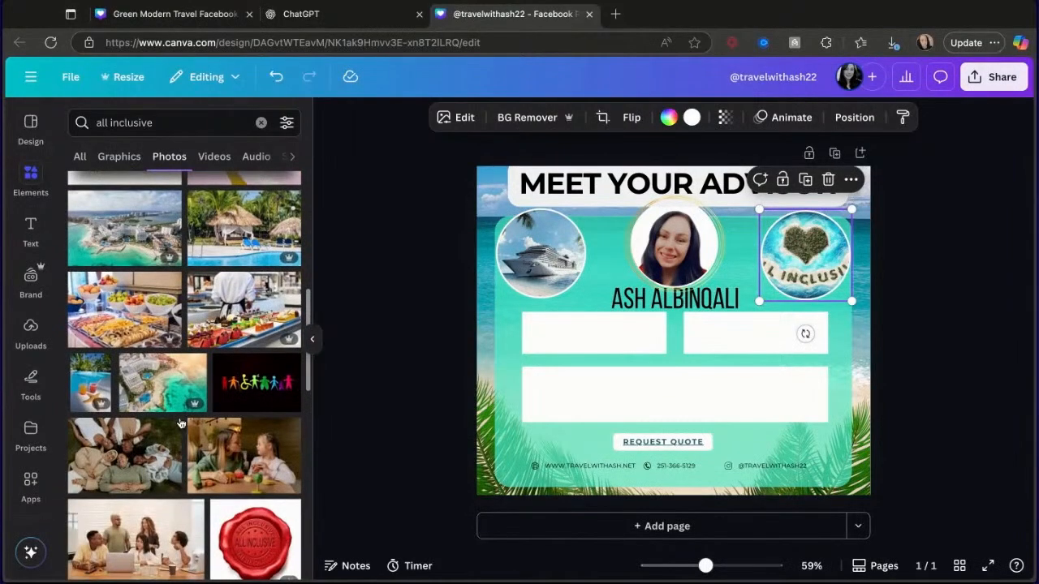
drag(163, 379, 812, 264)
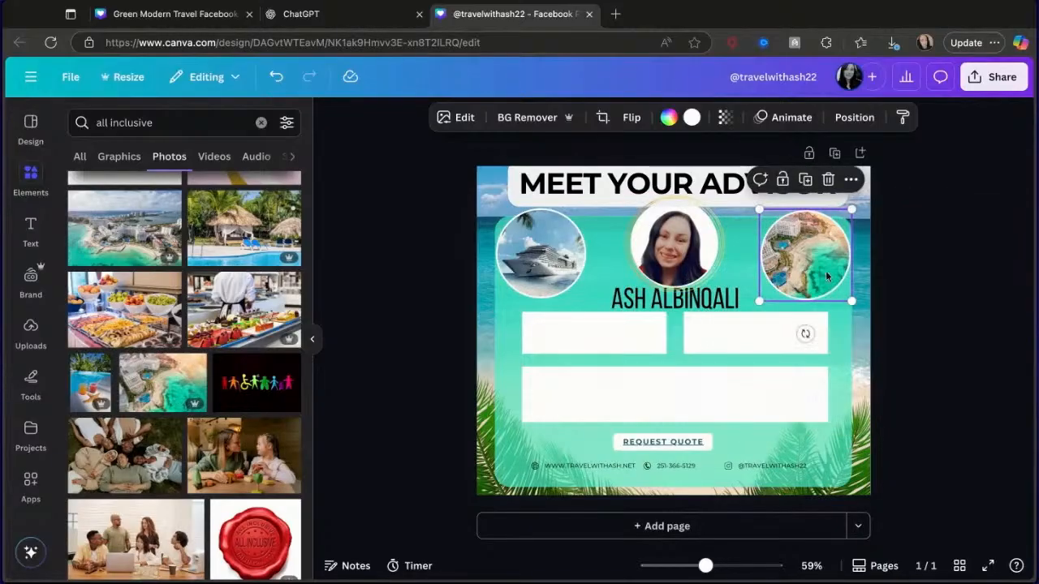
click(966, 253)
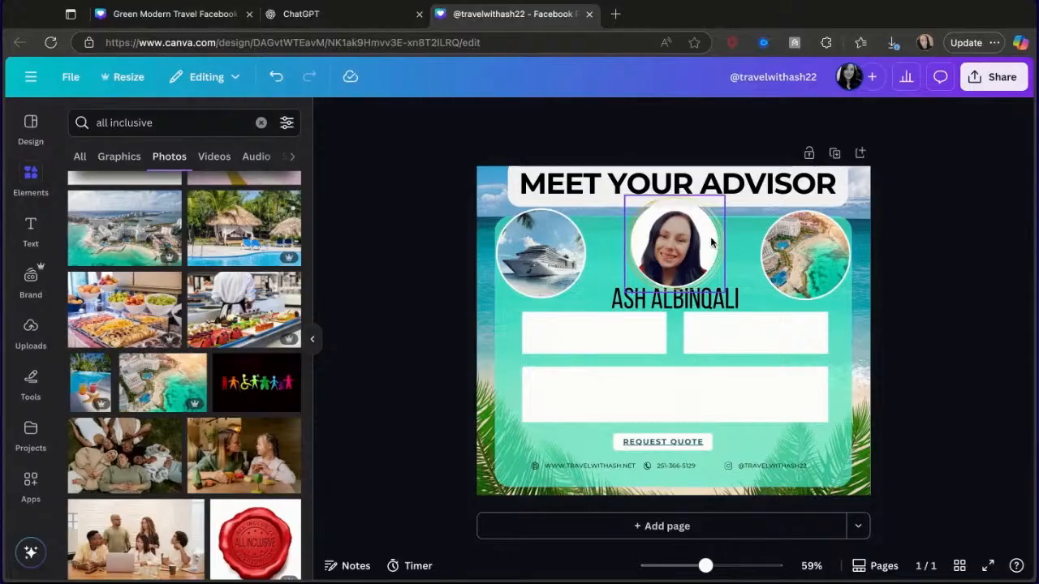
Step: Shift the wide white box, the two smaller white boxes and the advisor's name slightly down to clear the portrait
click(680, 237)
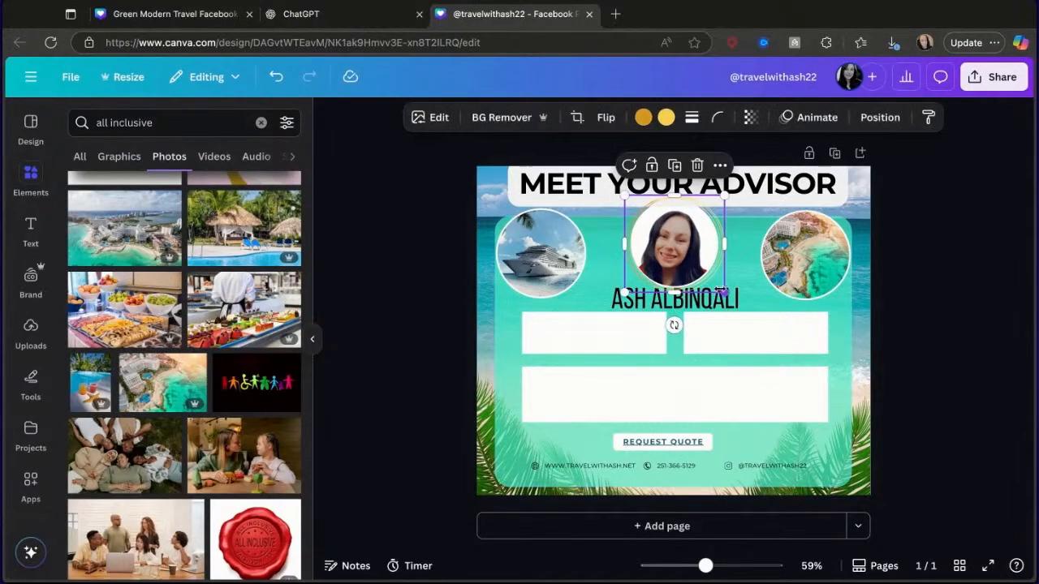
click(724, 305)
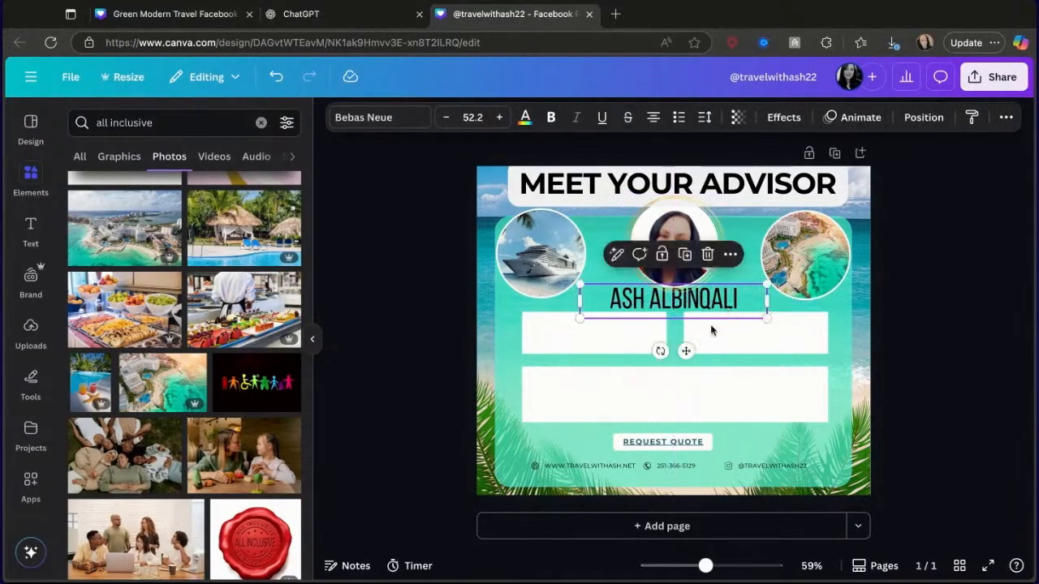
click(689, 385)
drag(689, 385, 691, 395)
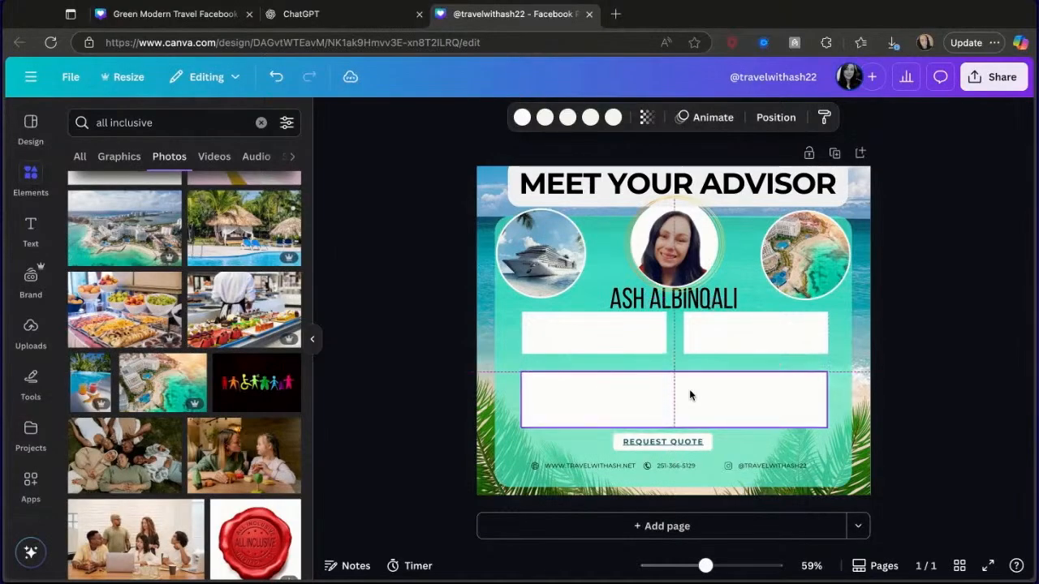
drag(742, 325, 744, 338)
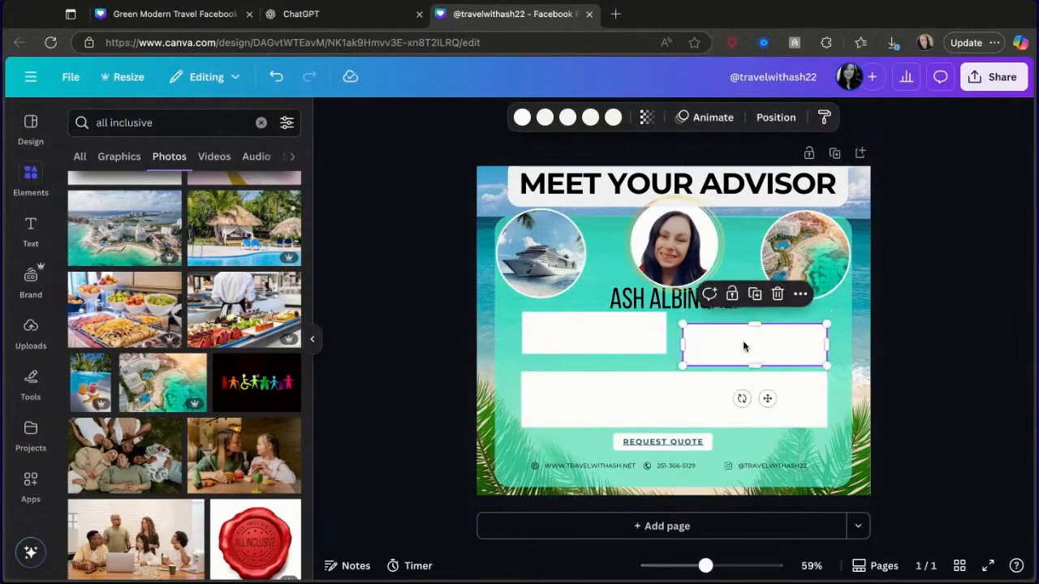
click(603, 324)
drag(604, 325, 604, 333)
click(704, 309)
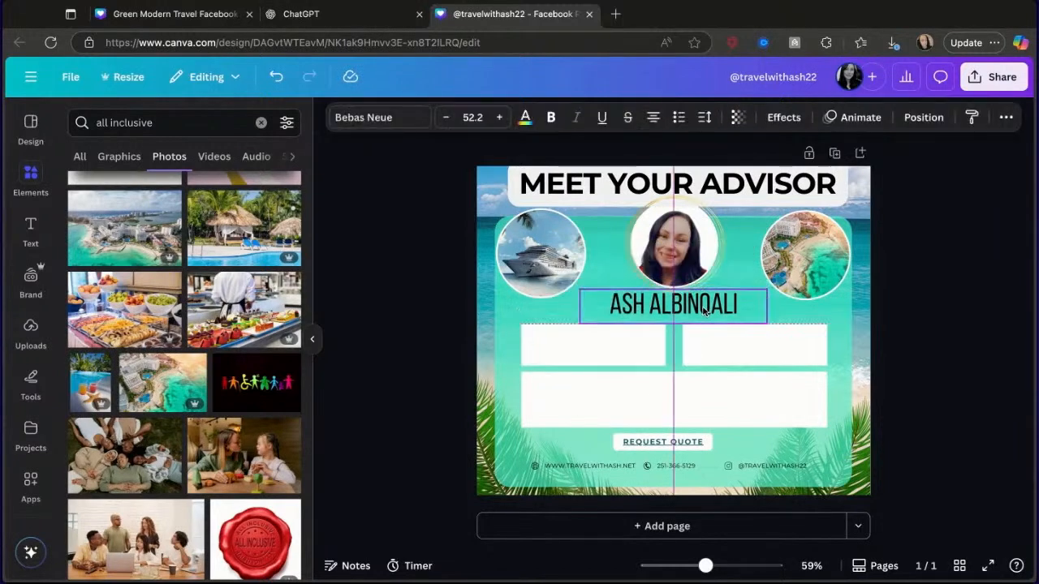
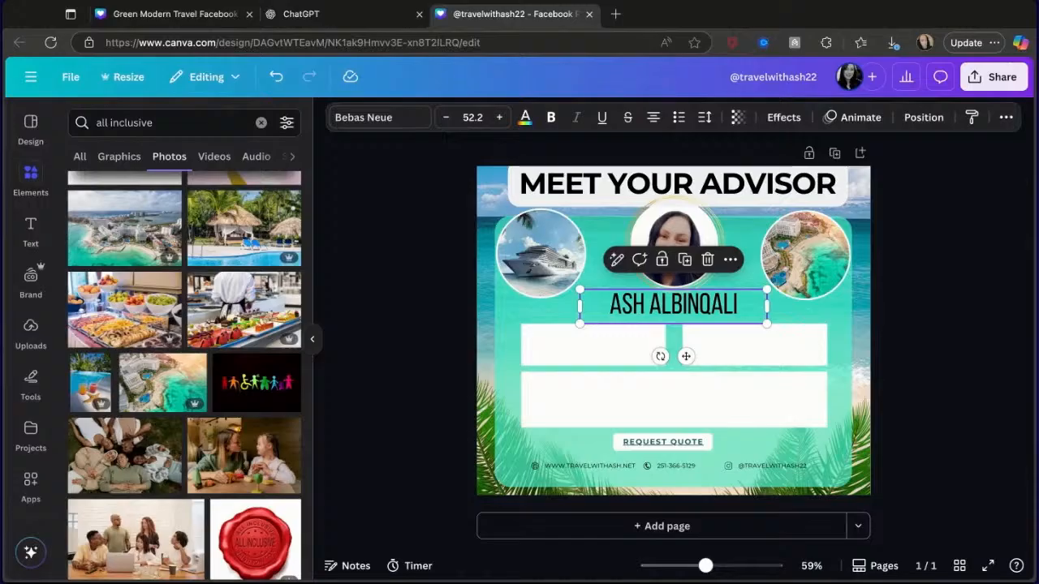
Step: Switch to ChatGPT and begin the prompt with "I need 3 part about me and what I do"
click(335, 10)
text(I ned)
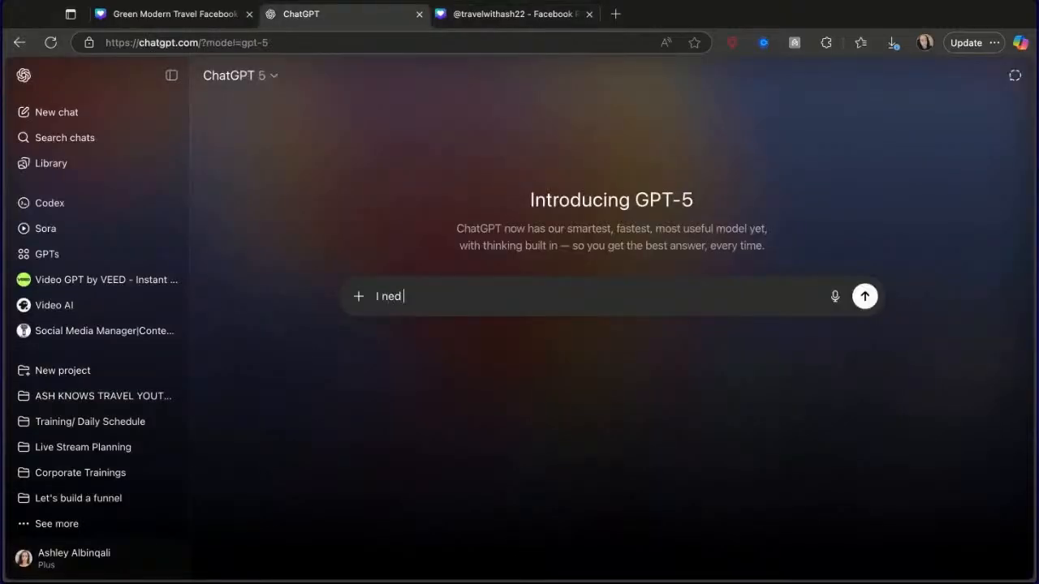
key(BackSpace)
key(BackSpace)
text(ed )
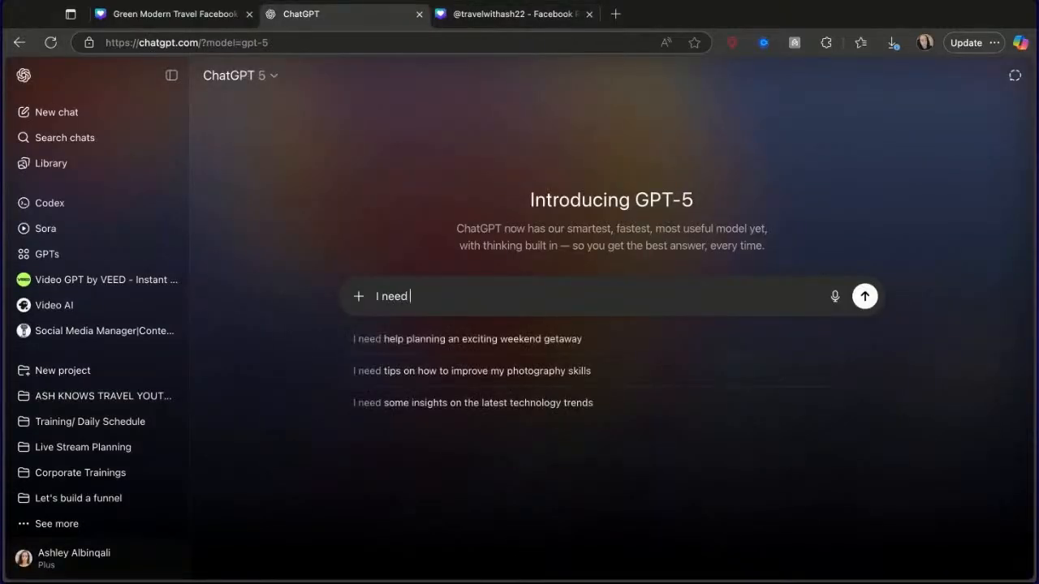
text(3 part)
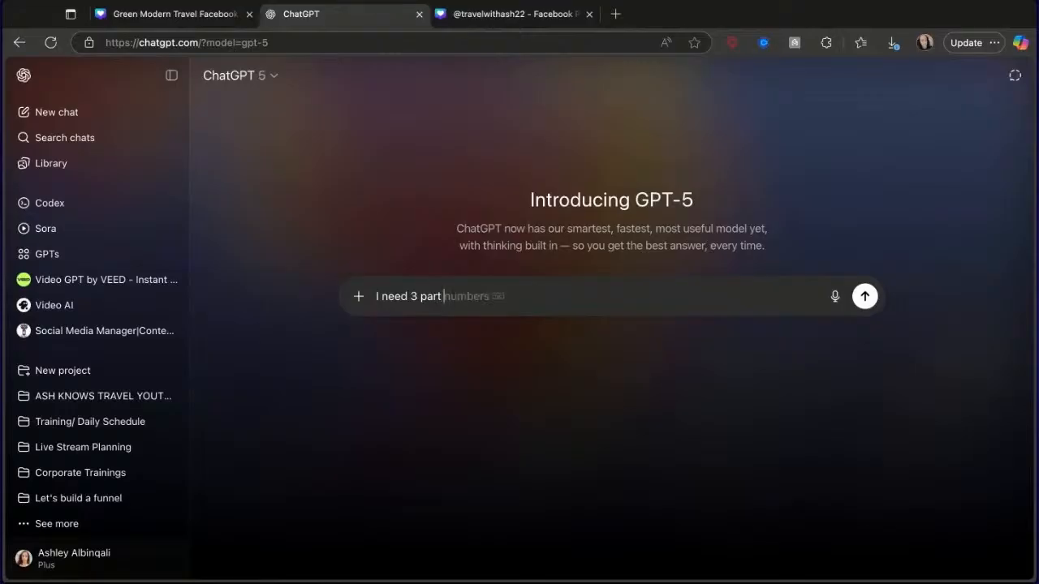
text( about me and what I do)
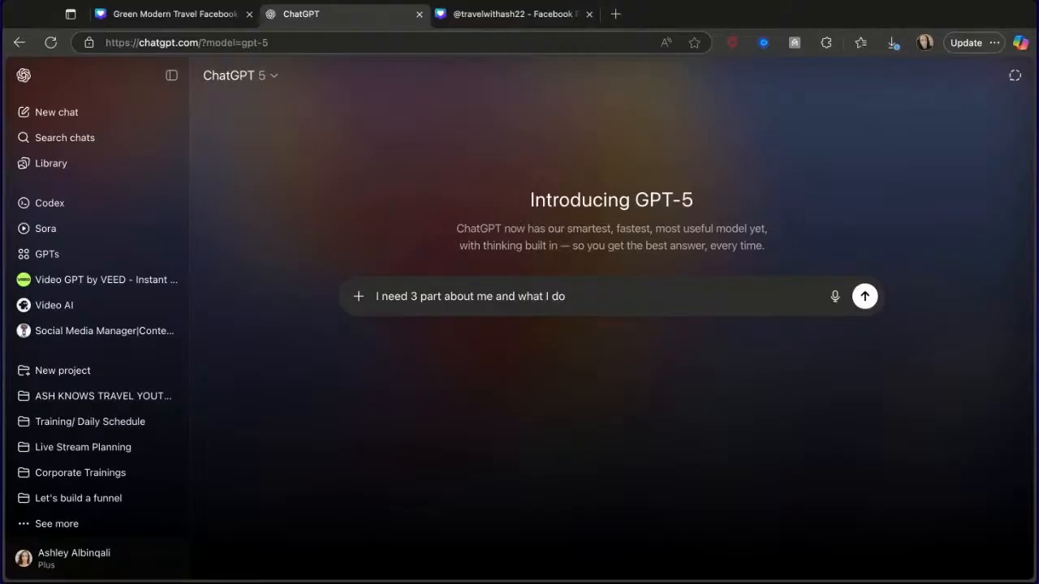
Step: Extend the prompt to request a similar look, with 1 sentence in each of the first 2 parts and 3 sentences in the last
text(: I nee)
key(BackSpace)
key(BackSpace)
key(BackSpace)
key(BackSpace)
key(BackSpace)
key(BackSpace)
text(I need it to lo)
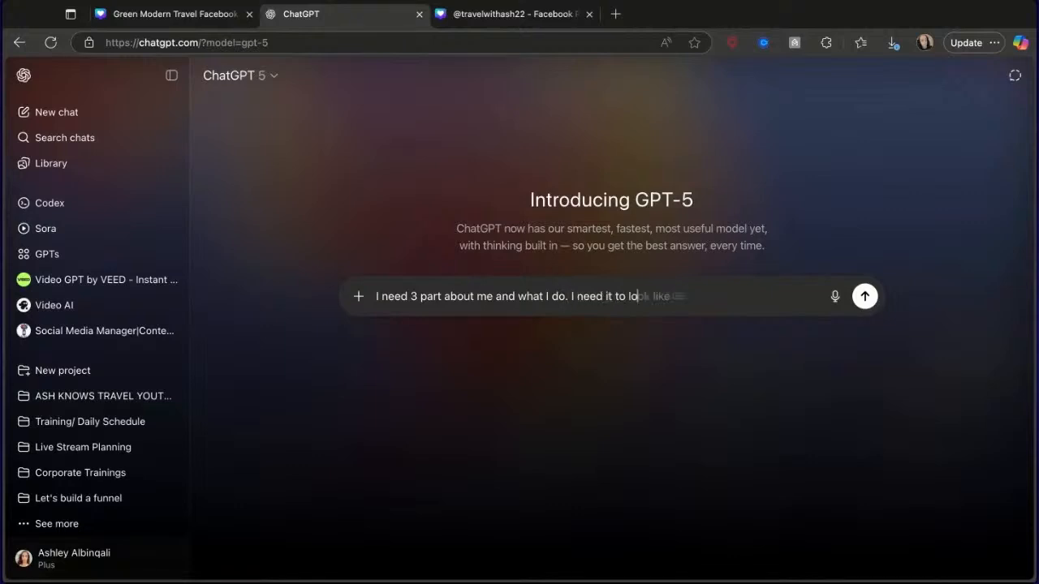
text(ok kind of like this but the first 2)
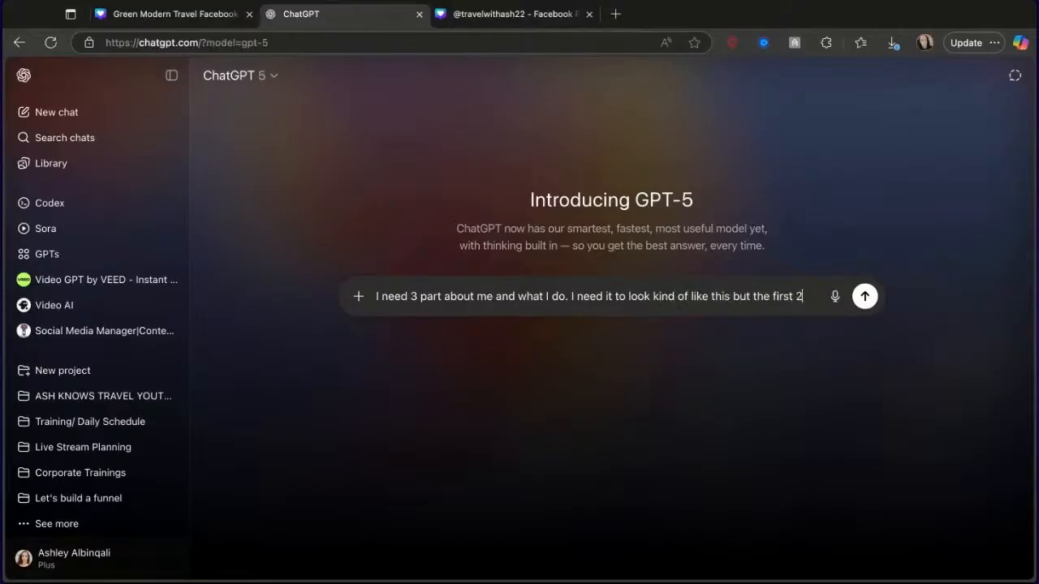
text( parts onl)
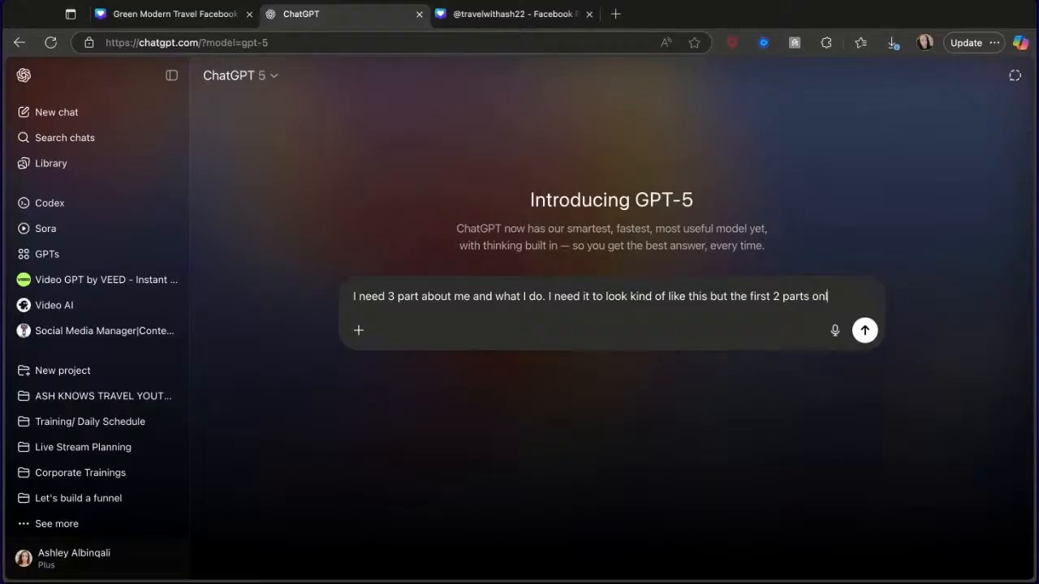
text(y have 1 sentence and the)
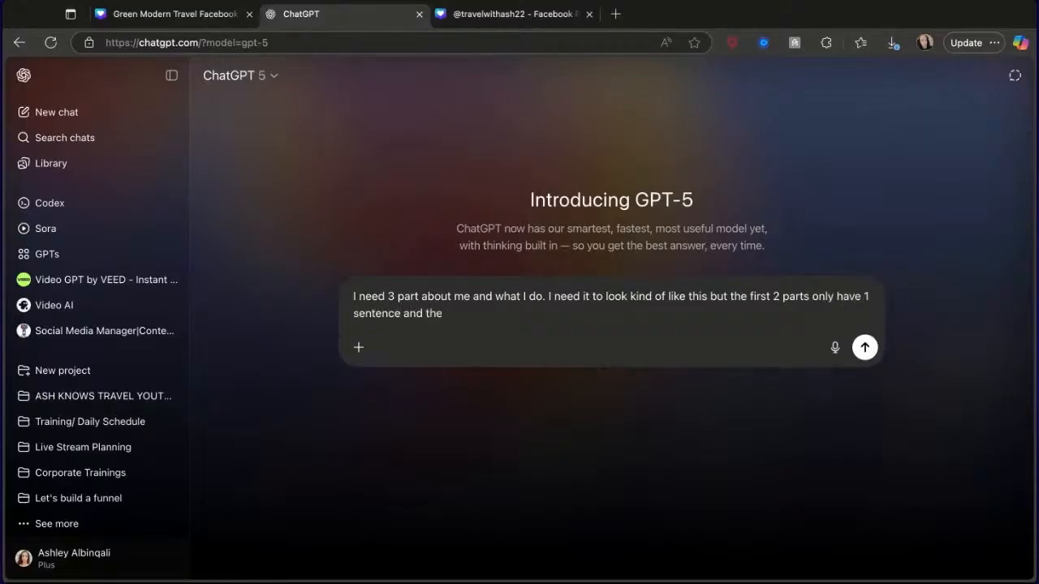
text( last part as 3 sentences)
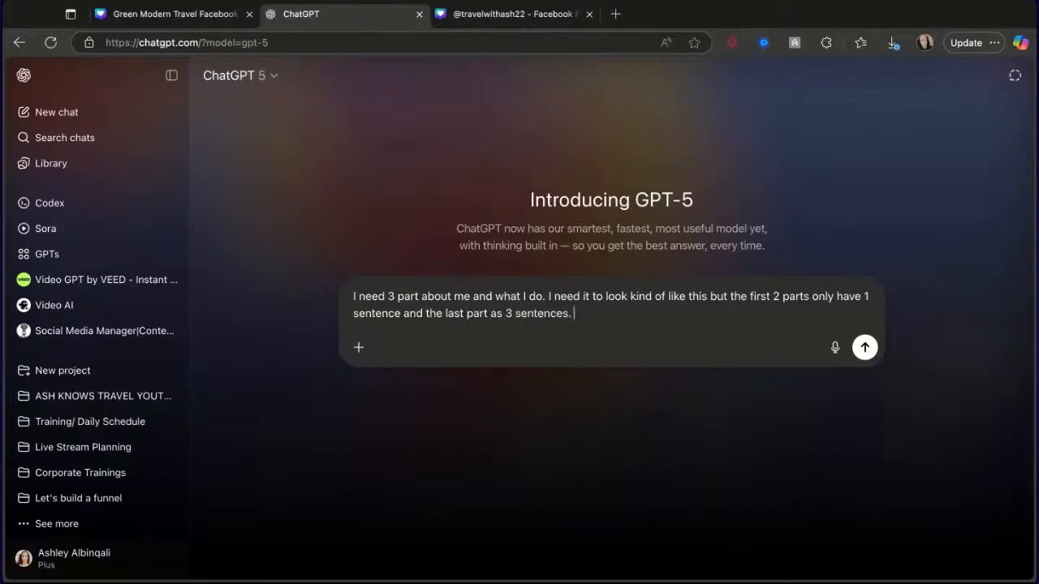
Step: Add "but I need it to concise with packed information." to the prompt
text(. but I need it t)
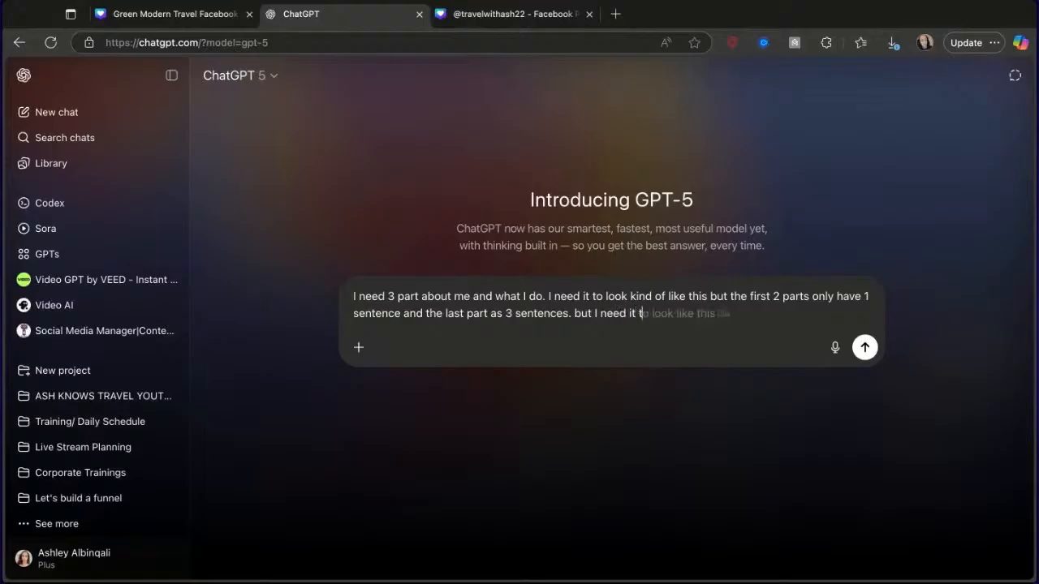
text(o consi)
key(BackSpace)
key(BackSpace)
text(cise with)
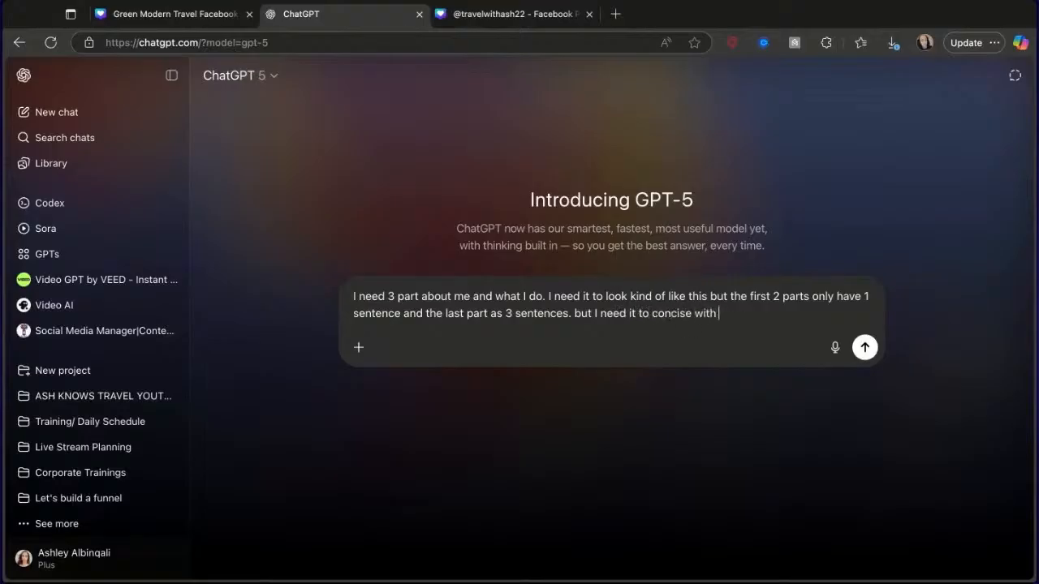
text( packed information.)
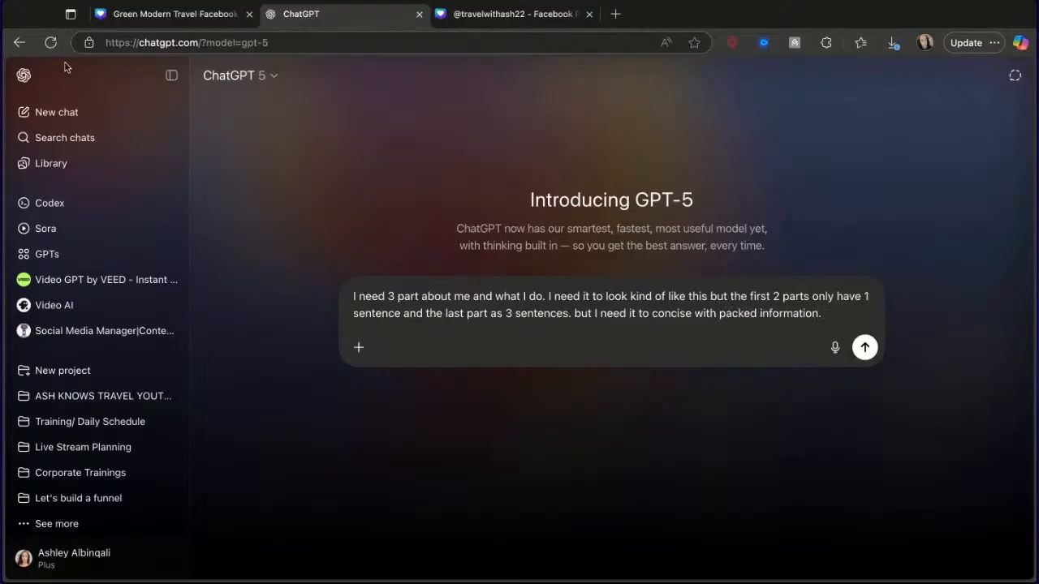
Step: Copy the "Through Travel With Ash" specialties text from the old Canva design into the ChatGPT prompt, label it "Old version:" and send it
click(220, 15)
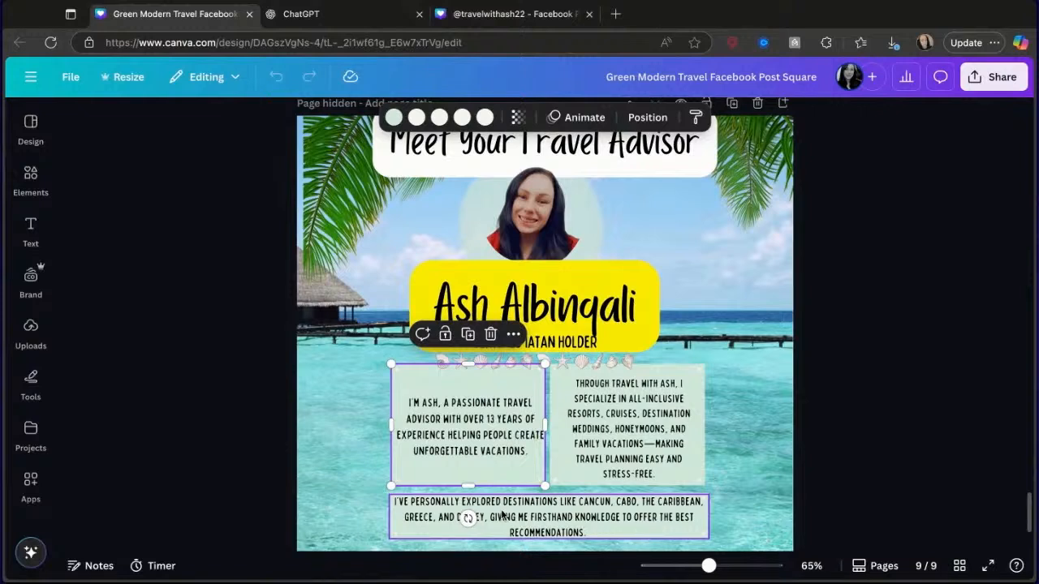
click(610, 424)
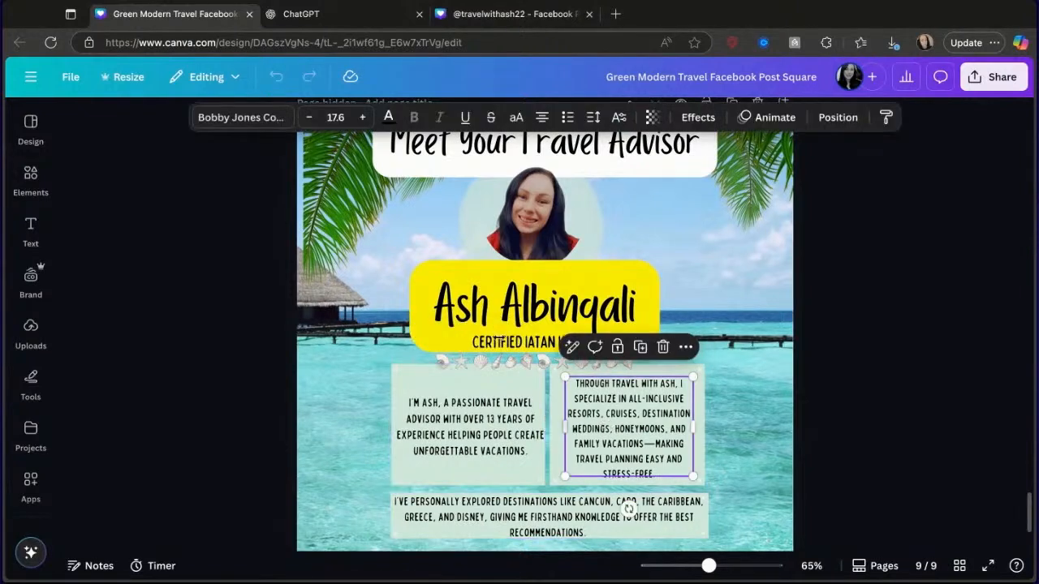
click(388, 17)
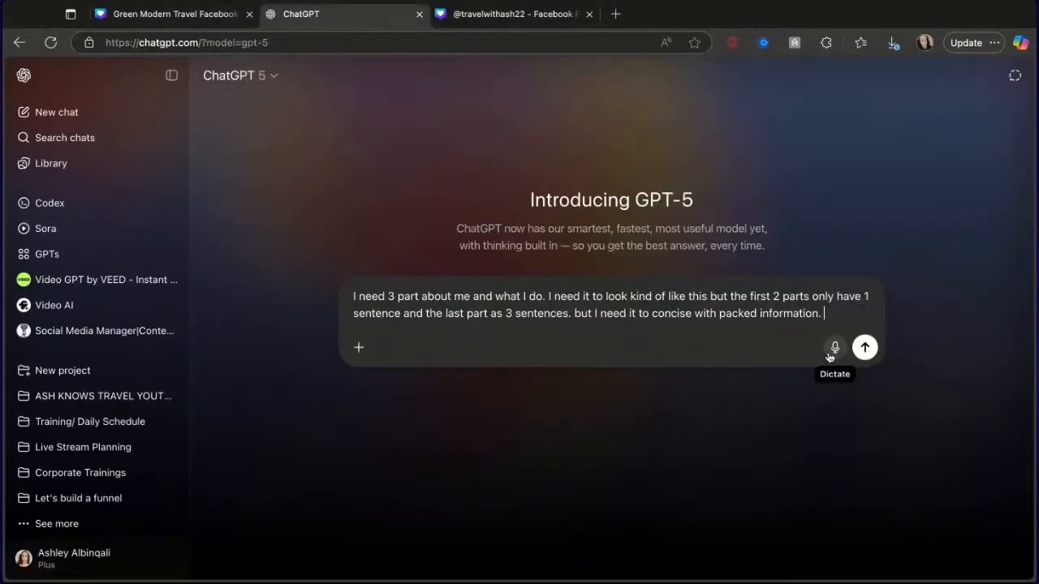
text(Through Travel With Ash, I specialize in all-inclusive resorts, cruises, destination weddings, honeymoons, and family vacations—making travel planning easy and stress-free.)
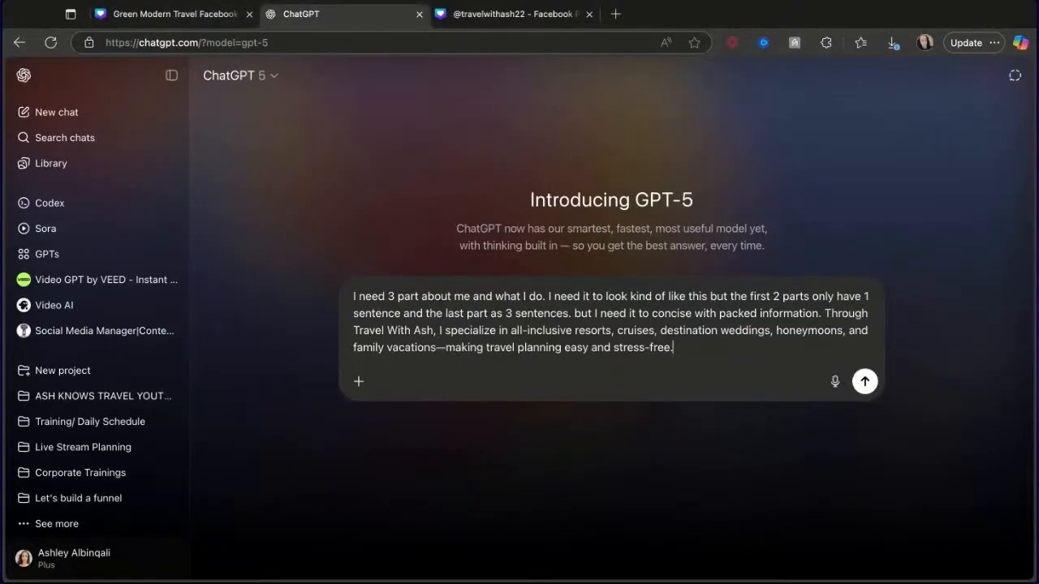
click(824, 309)
text(Old version)
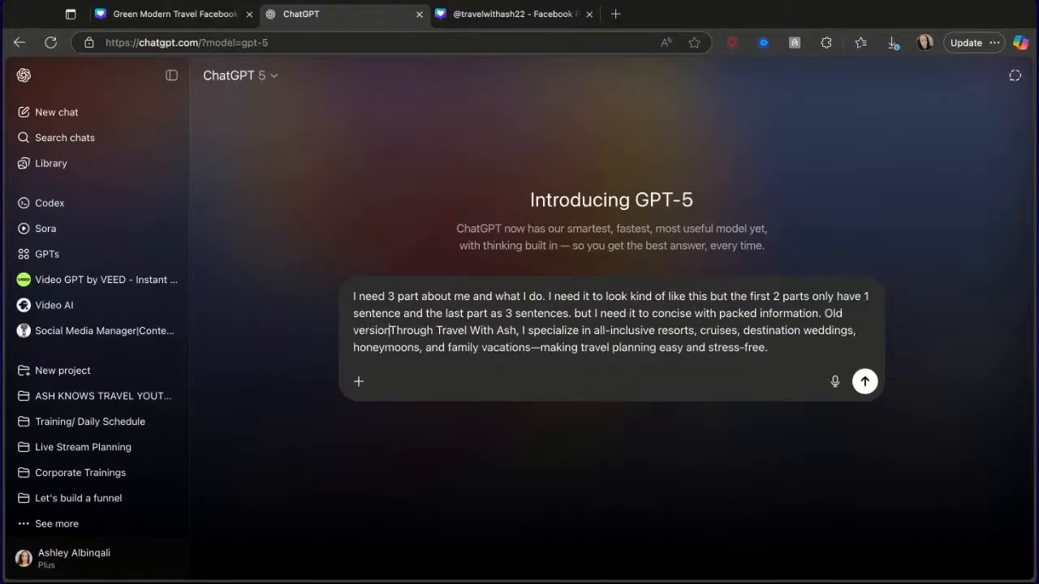
text(:)
key(Return)
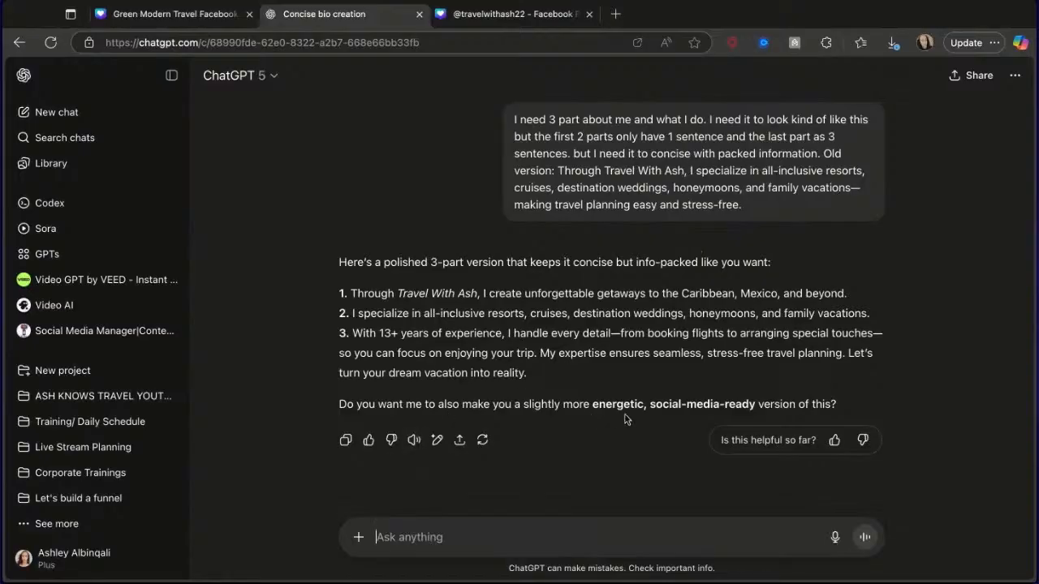
Step: Reply "um yes" to request the more energetic, social-media-ready version of the bio
text(um)
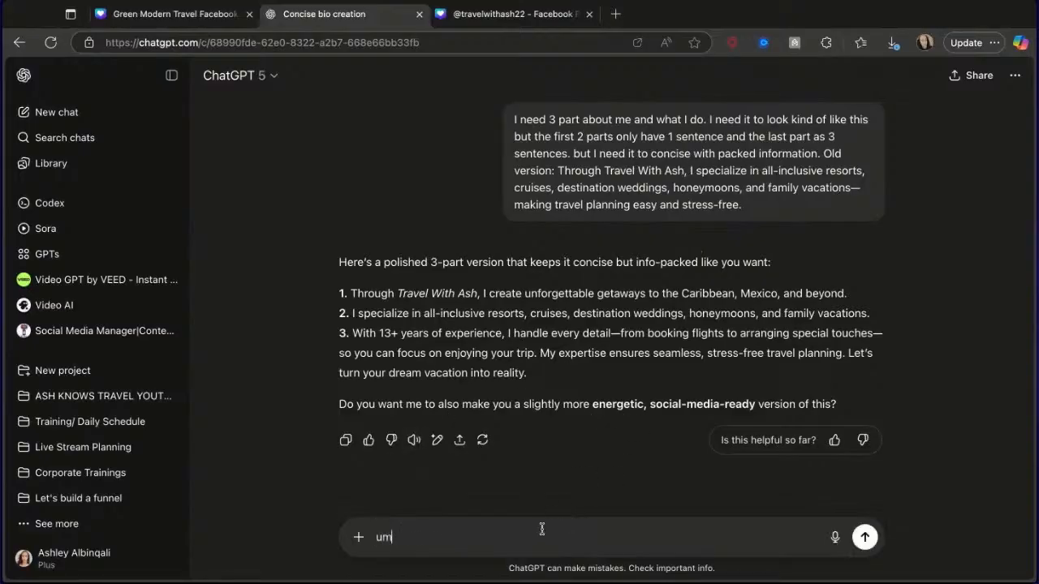
text( yes)
key(Return)
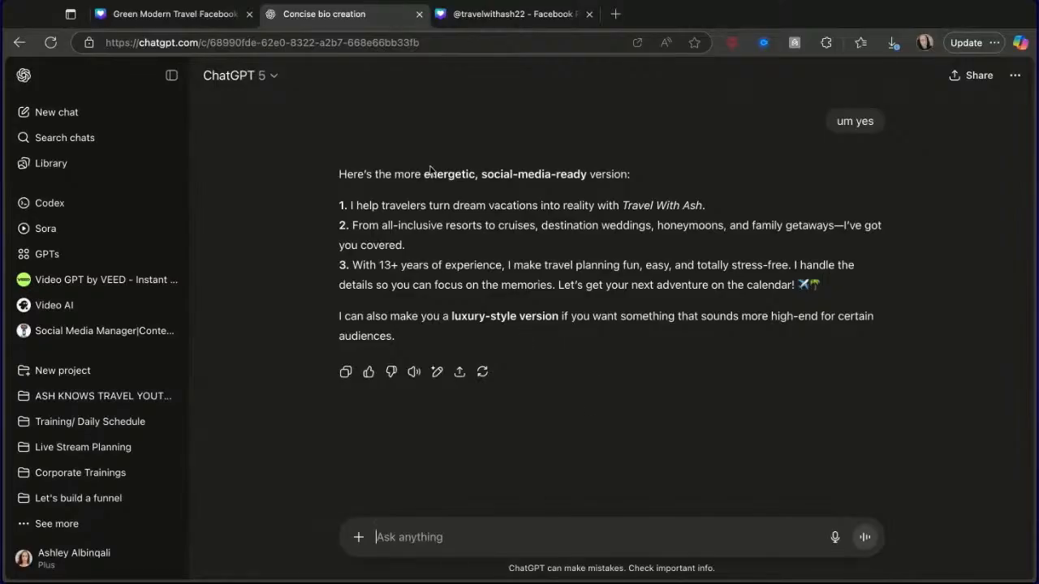
Step: Copy part 1 of the original polished bio, the "Through Travel With Ash" sentence, and switch back to the Canva post
scroll(465, 198, up, 5)
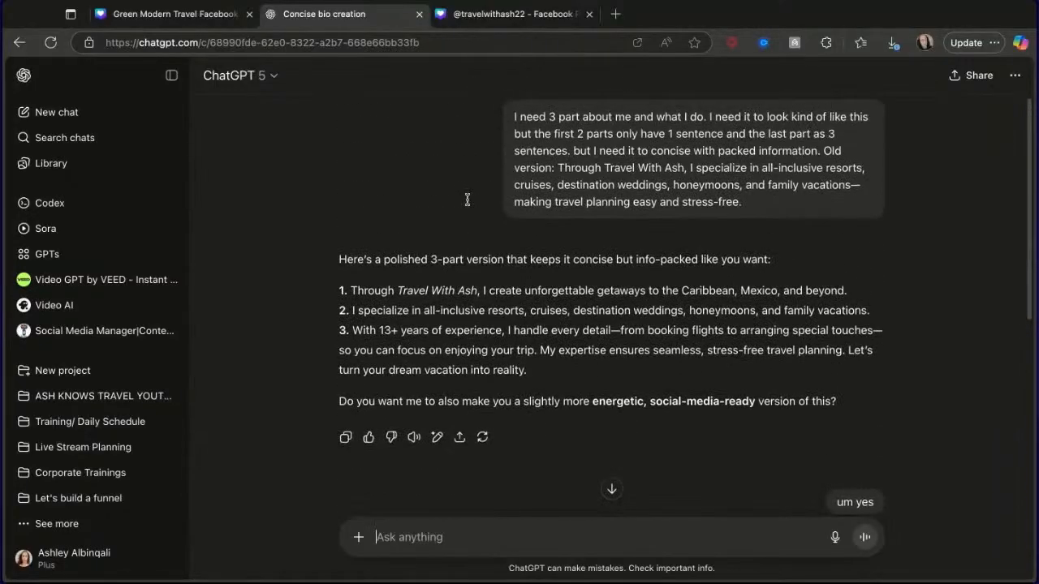
triple_click(352, 291)
key(ctrl+c)
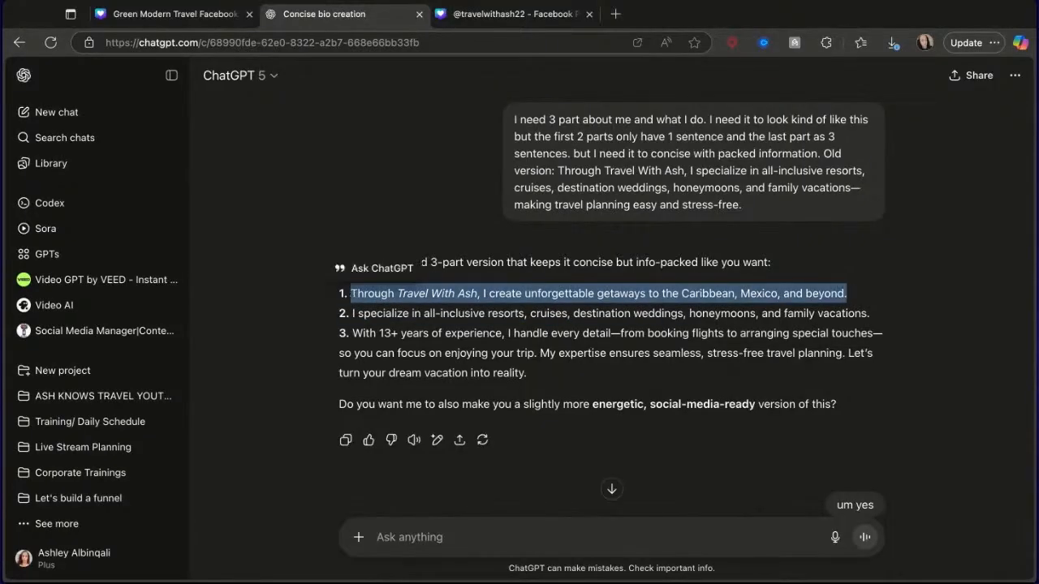
click(487, 14)
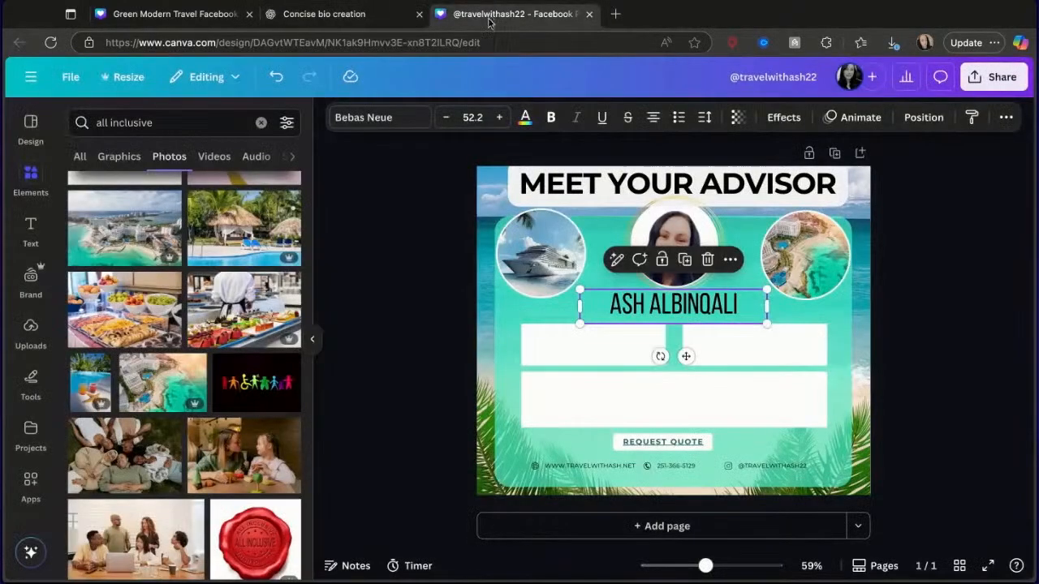
Step: Add a subheading text over the left small white box, replace it with the copied sentence and scale it to size 14.4 inside the box
click(31, 231)
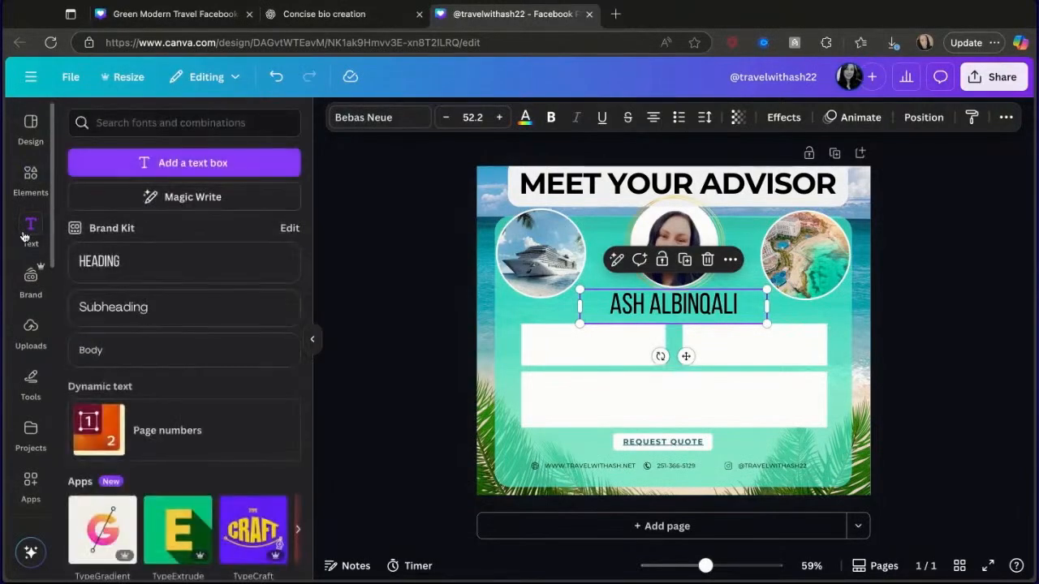
click(142, 307)
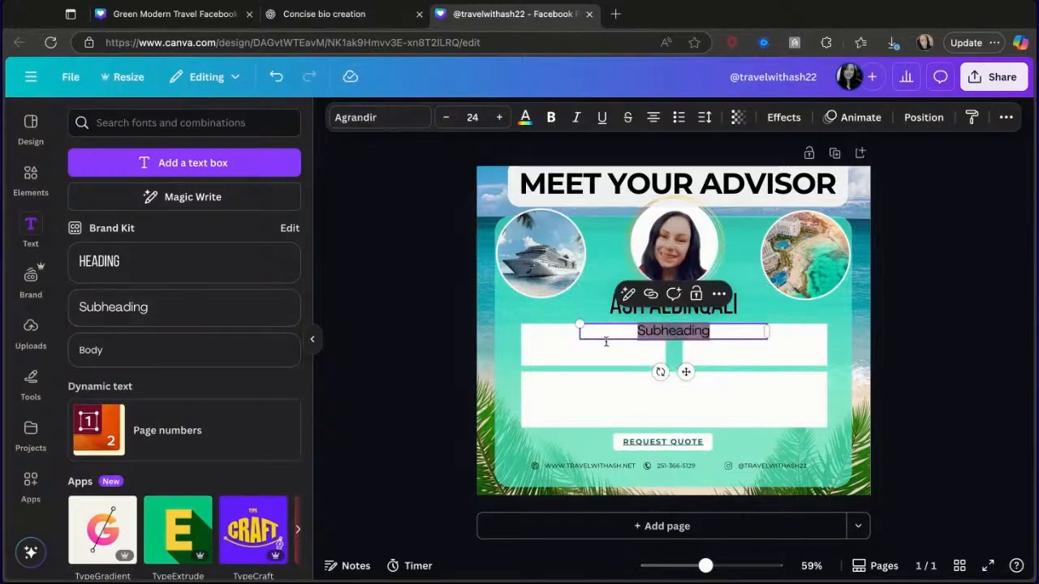
drag(691, 370, 646, 383)
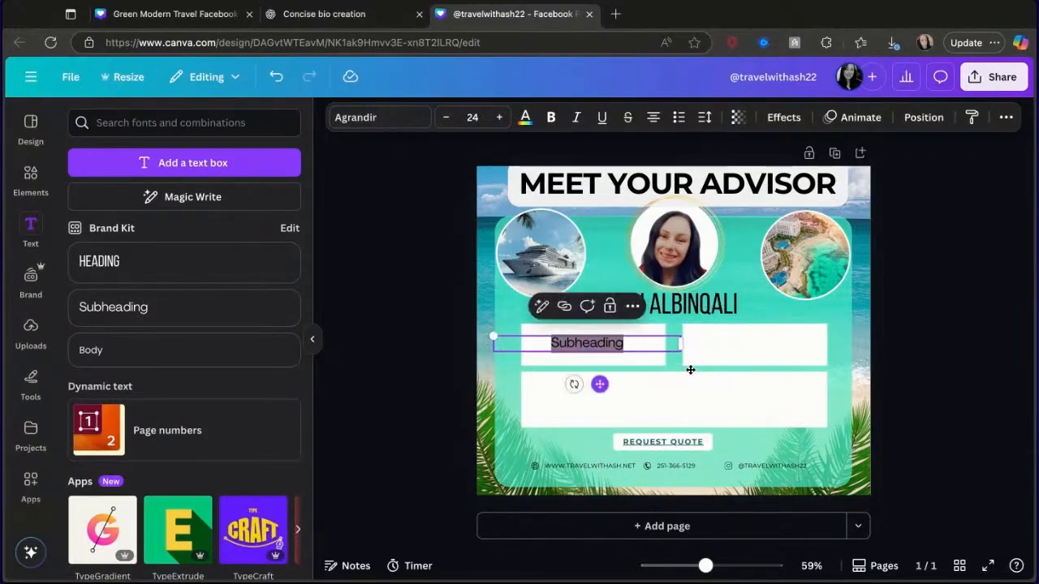
click(627, 345)
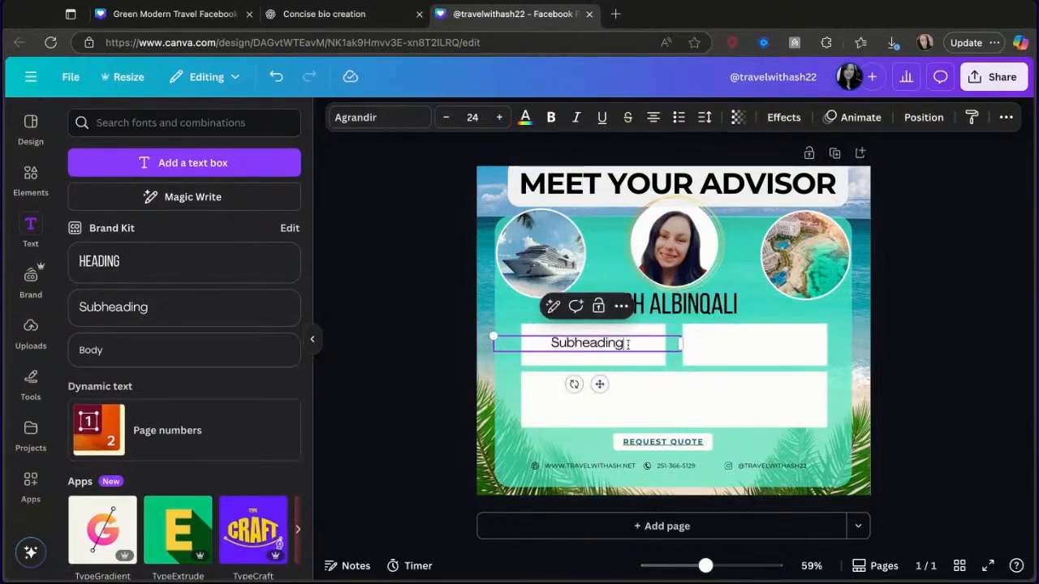
double_click(628, 344)
key(ctrl+v)
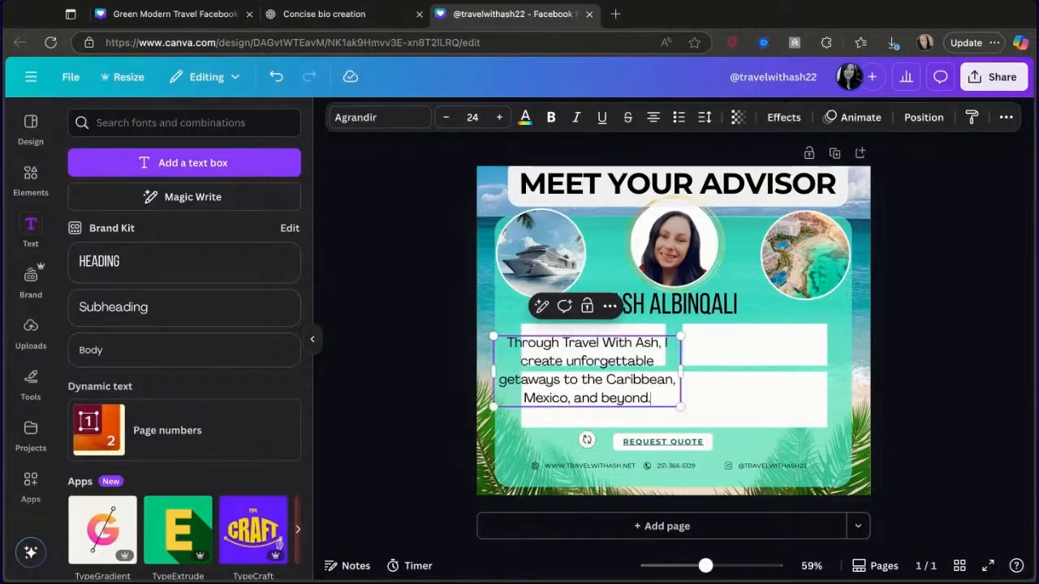
drag(681, 406, 609, 345)
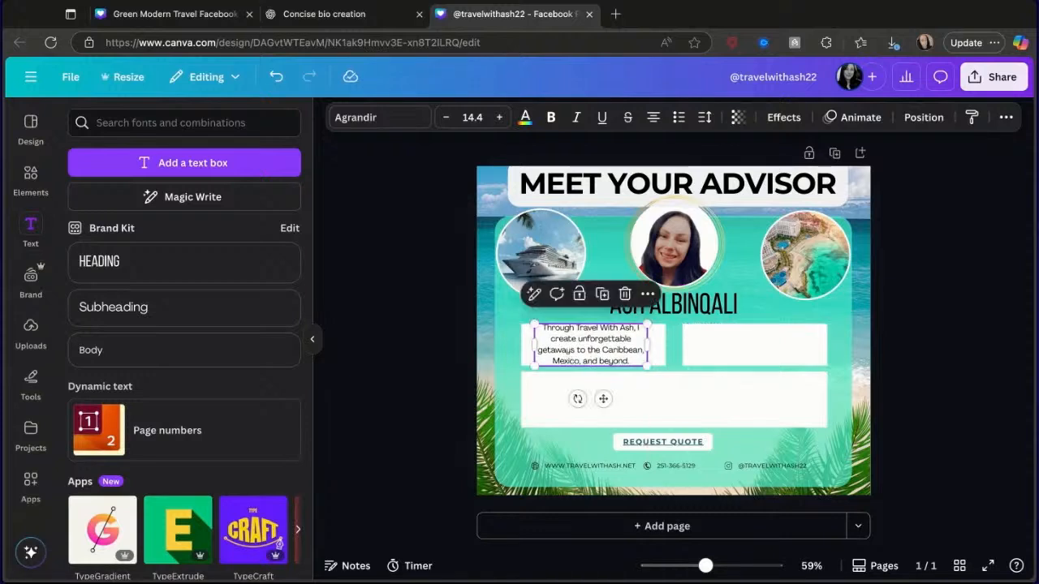
Step: Make the words "Travel With Ash" bold in the left box's text
click(585, 332)
drag(575, 329, 636, 329)
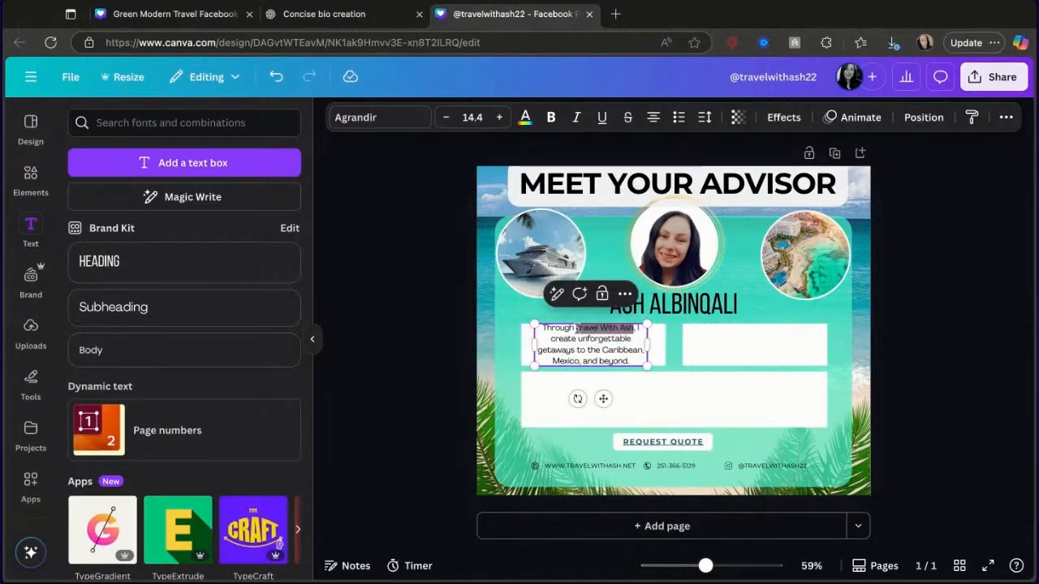
click(552, 117)
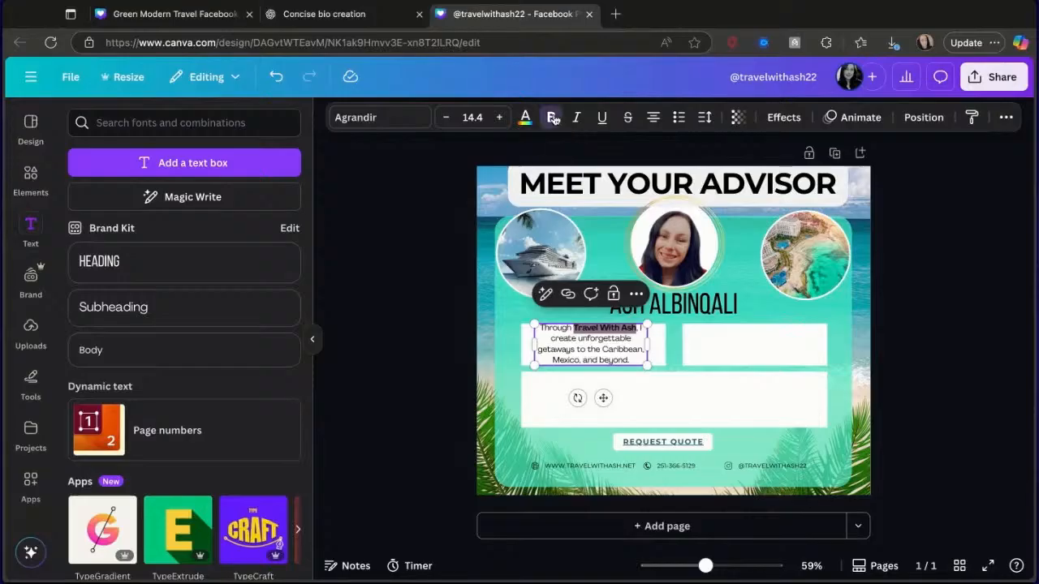
Step: Make the words "Caribbean" and "Mexico" bold in the left small box's text
click(754, 326)
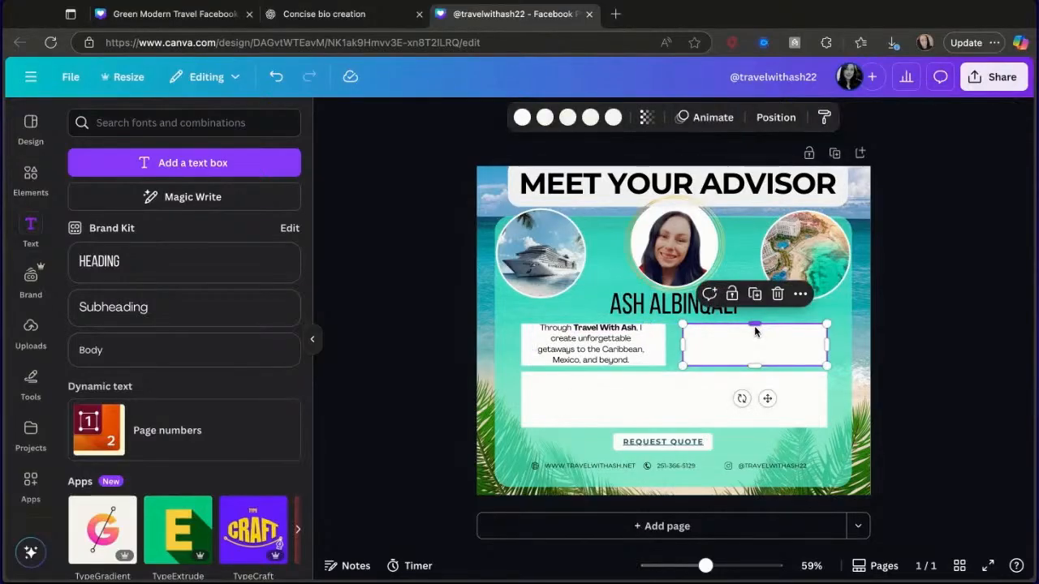
click(604, 355)
click(609, 355)
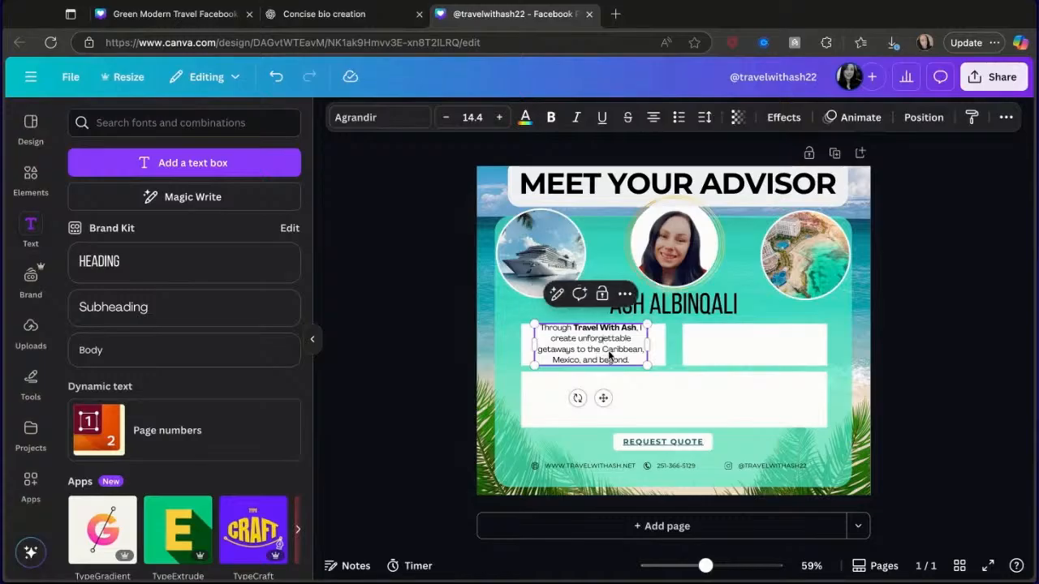
drag(602, 349, 642, 350)
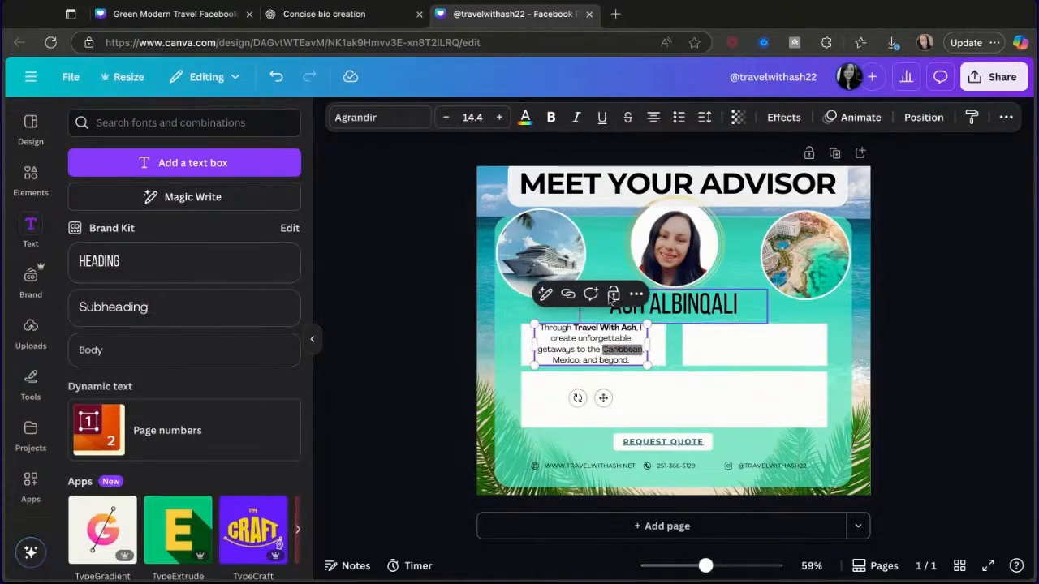
click(550, 117)
drag(551, 363, 580, 360)
click(551, 117)
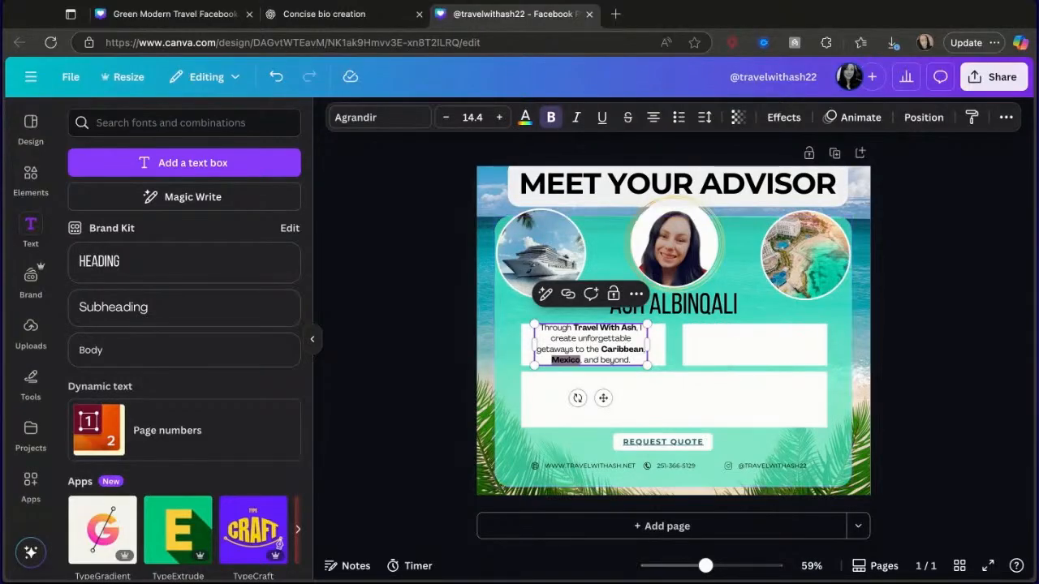
Step: Copy part 2 of the original polished bio, the "I specialize in all-inclusive resorts" sentence, from ChatGPT and return to the Canva post
click(323, 14)
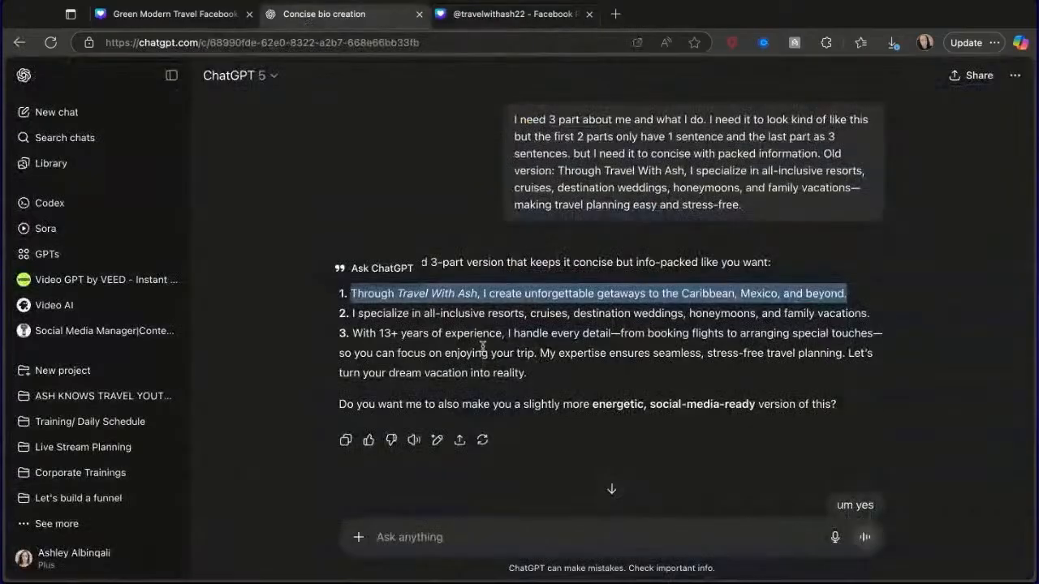
drag(353, 314, 870, 314)
key(ctrl+c)
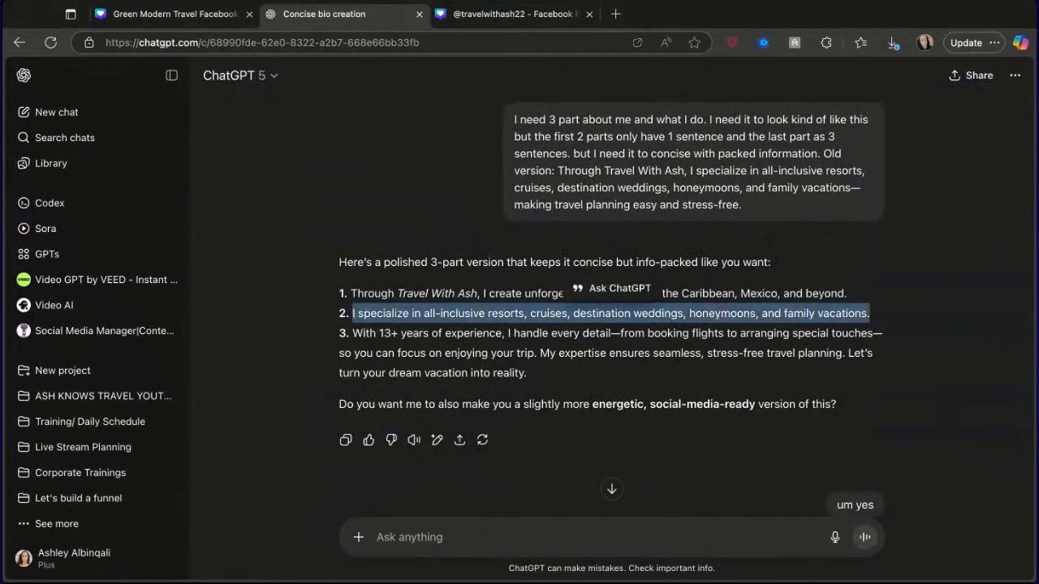
click(165, 14)
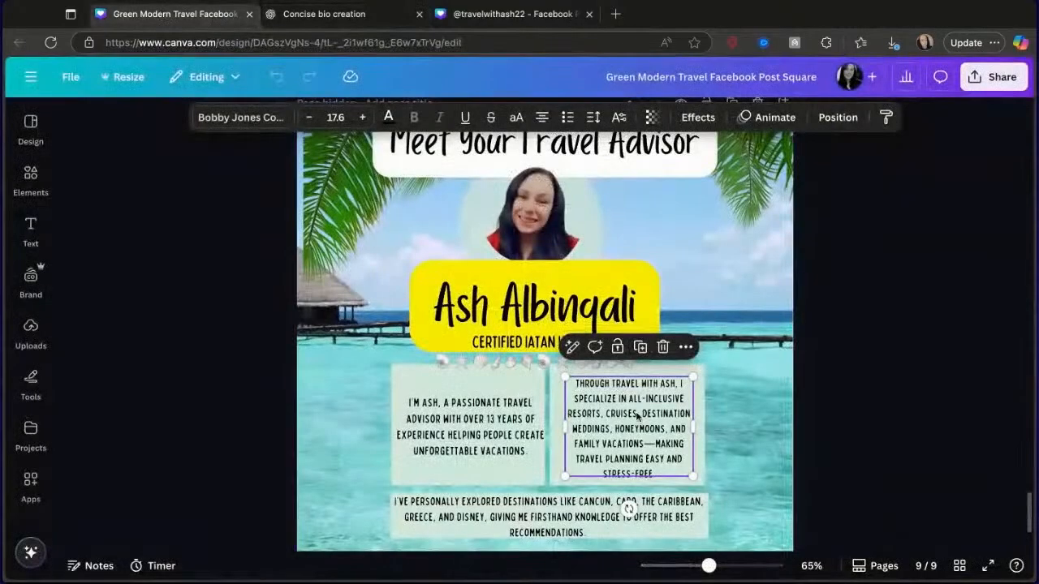
click(510, 6)
Step: Add a subheading text at the right small white box and replace it with the copied "I specialize" sentence
click(770, 352)
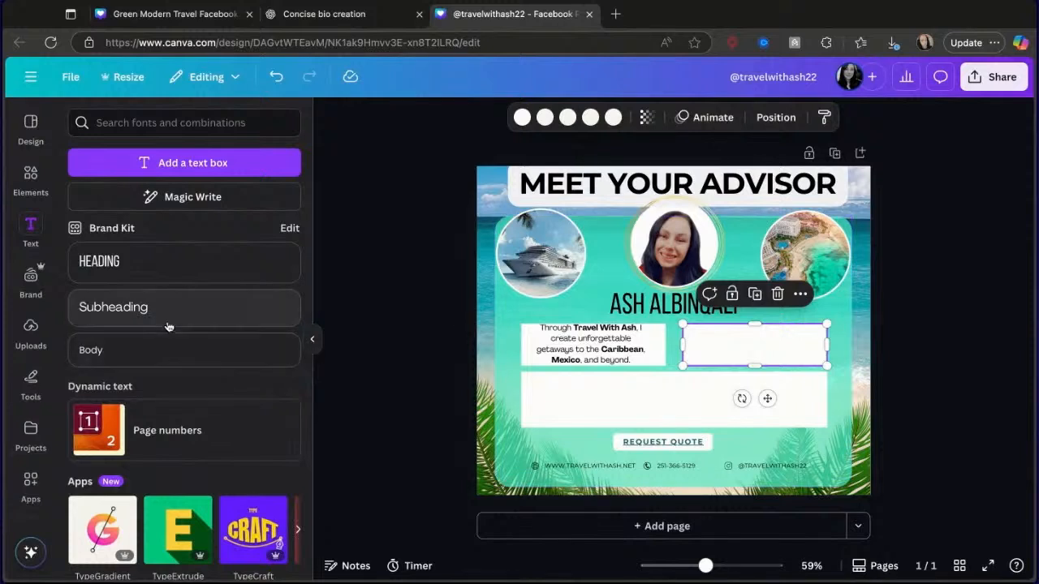
click(186, 307)
key(ctrl+v)
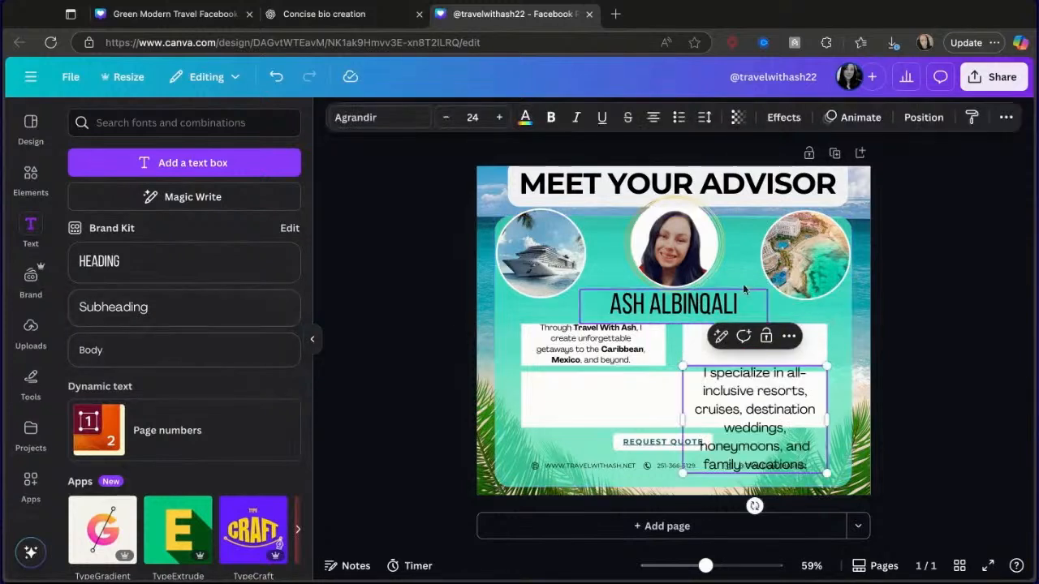
click(621, 350)
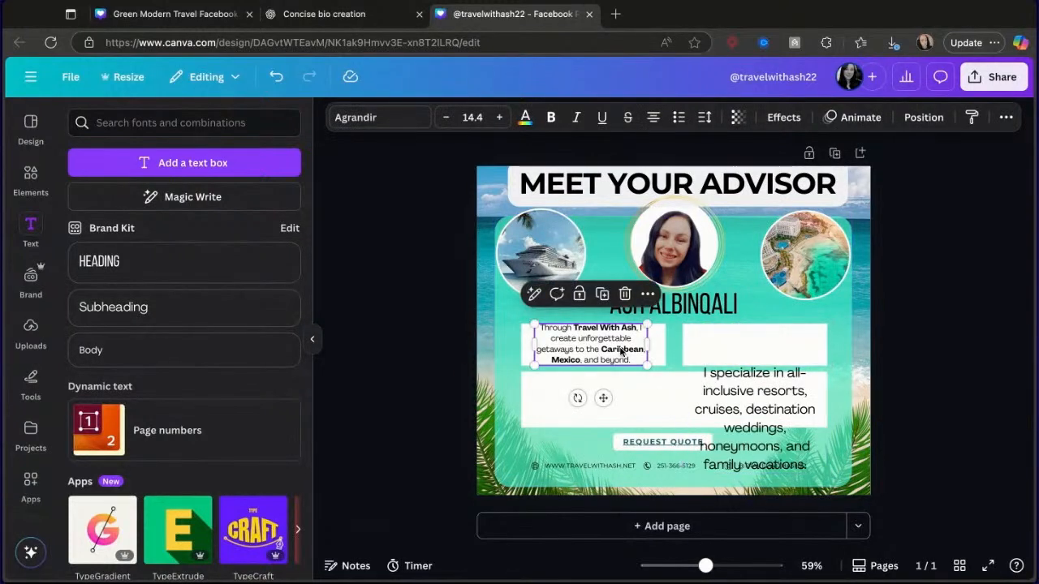
Step: Scale the "I specialize" text to size 14, widen its frame and place it inside the right small white box
click(740, 465)
mouse_move(825, 472)
mouse_down()
mouse_move(742, 418)
mouse_move(830, 477)
mouse_up()
drag(765, 427, 769, 430)
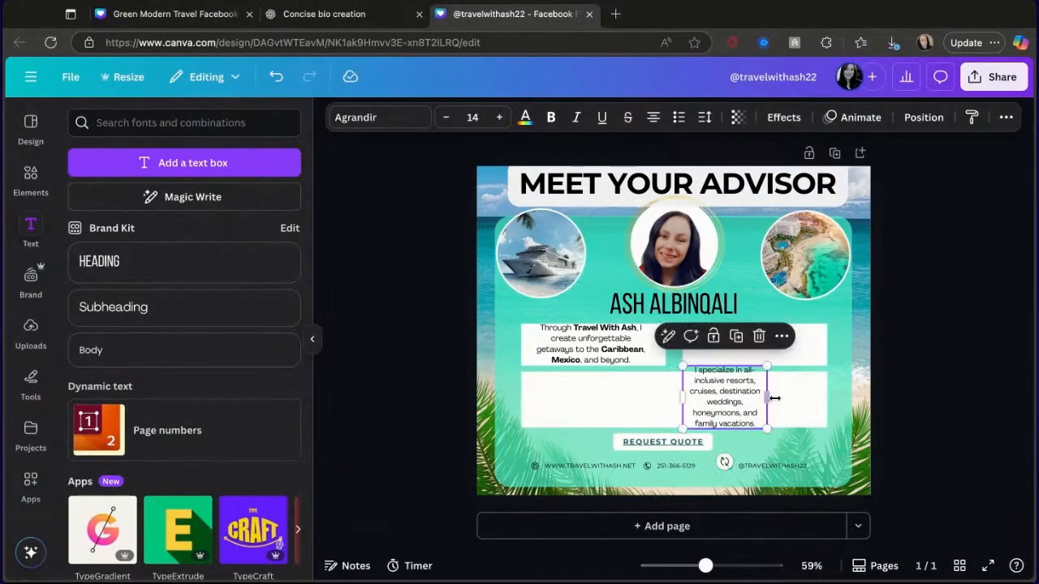
drag(774, 398, 812, 398)
drag(761, 437, 778, 391)
Step: Make "all-inclusive resorts, cruises, destination weddings, honeymoons" and "family vacations." bold in the right box's text
click(766, 329)
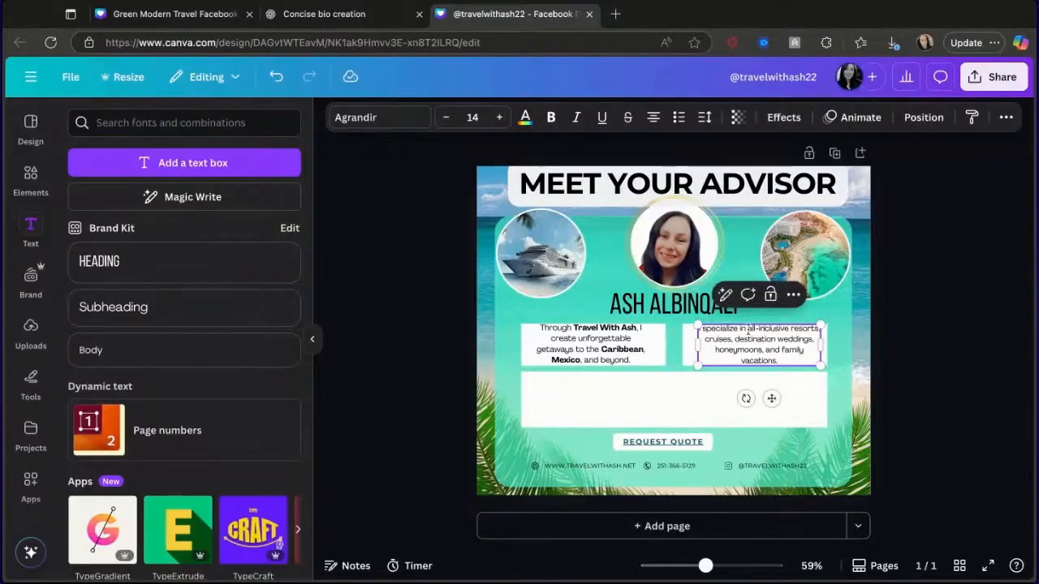
drag(748, 329, 763, 350)
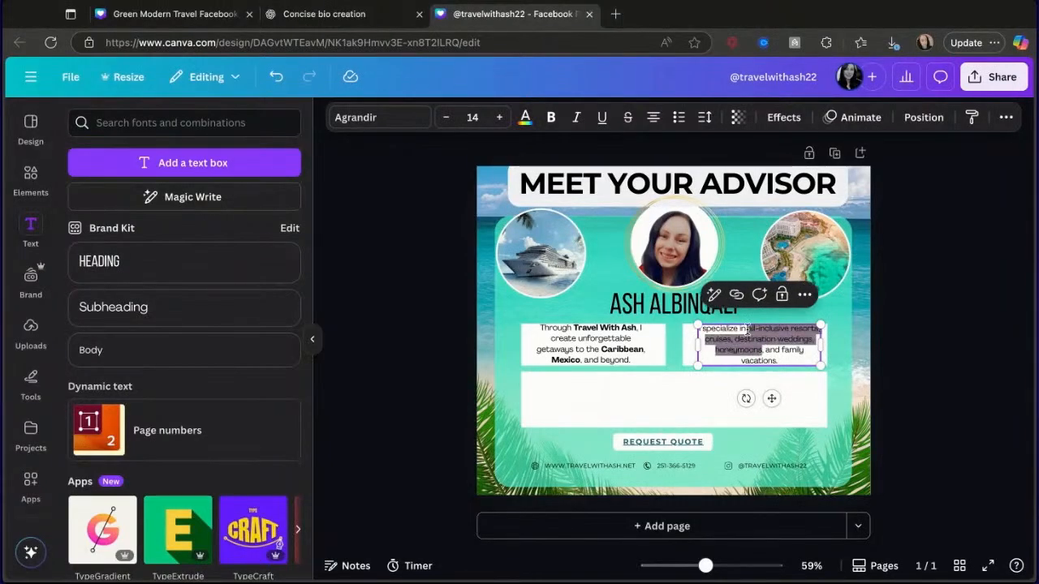
click(552, 118)
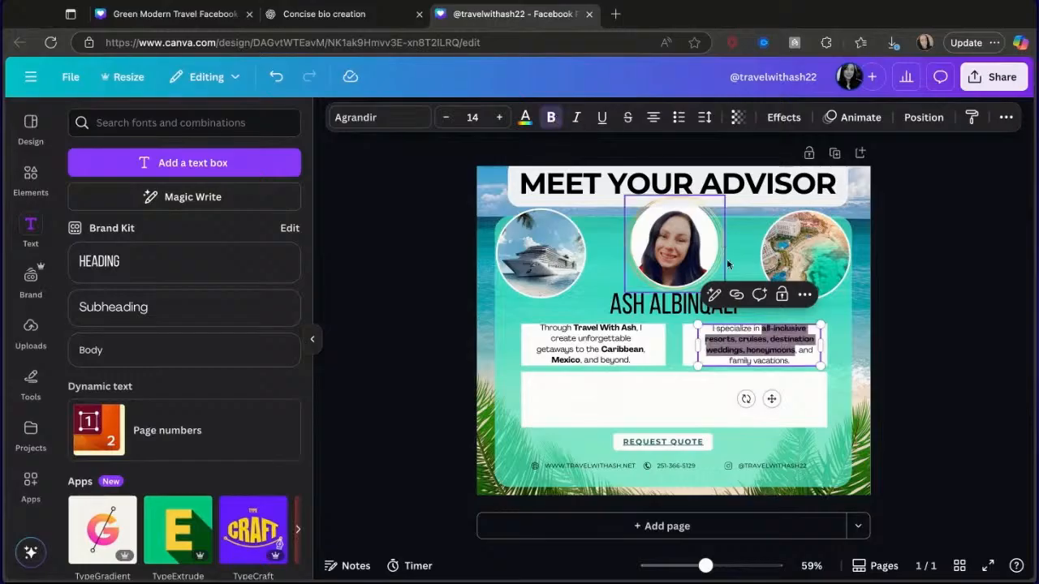
click(727, 363)
drag(728, 363, 790, 362)
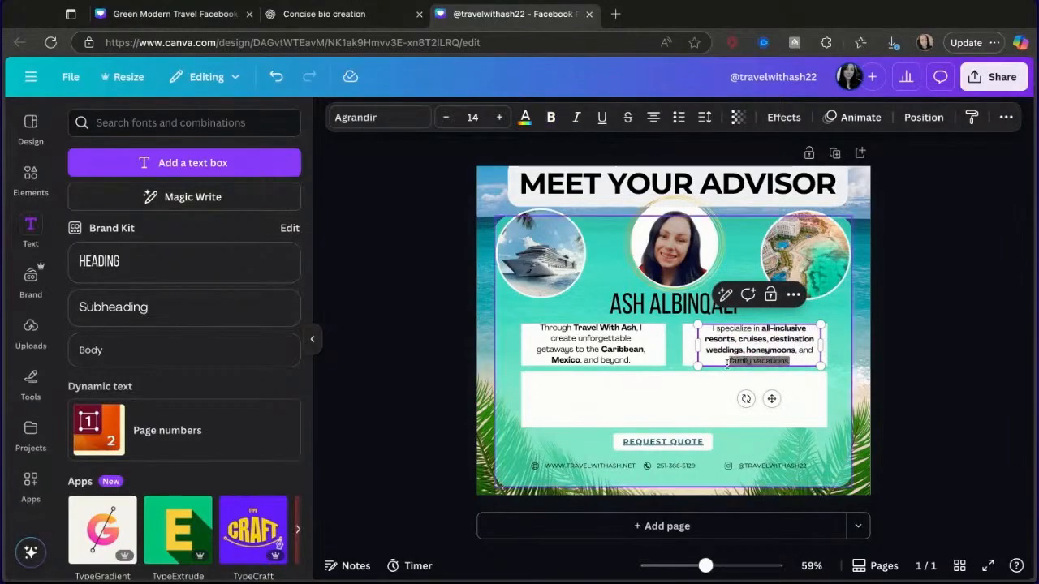
click(549, 118)
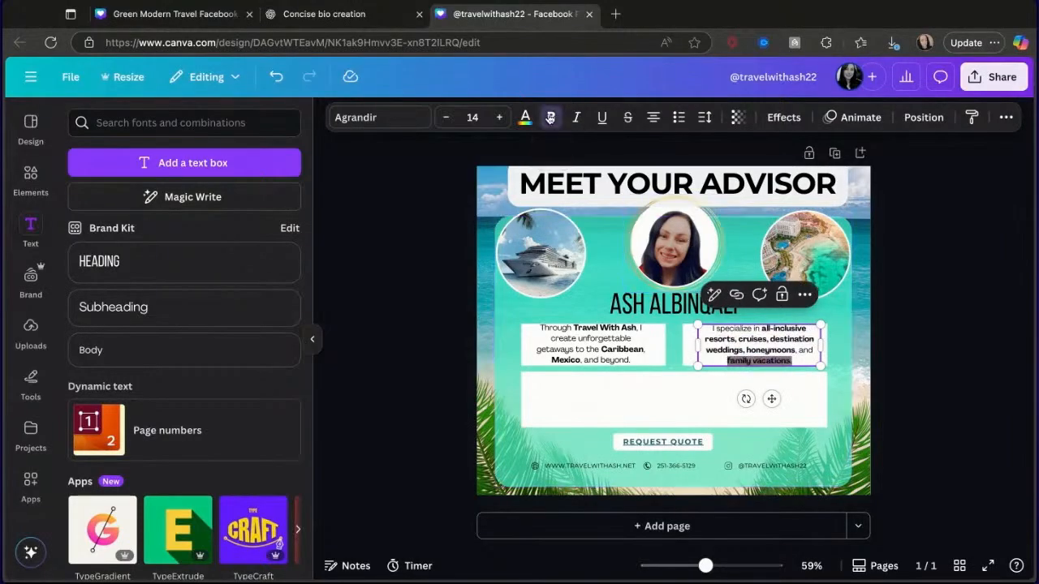
Step: Copy part 3 of the original polished bio, beginning "With 13+ years of experience", from ChatGPT and return to the Canva post
click(621, 421)
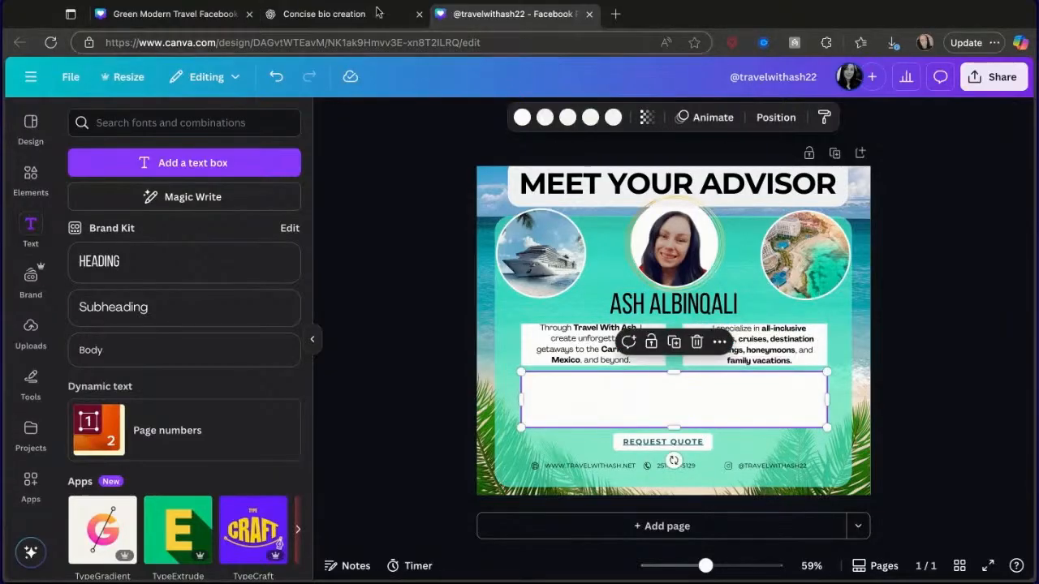
click(317, 16)
click(355, 334)
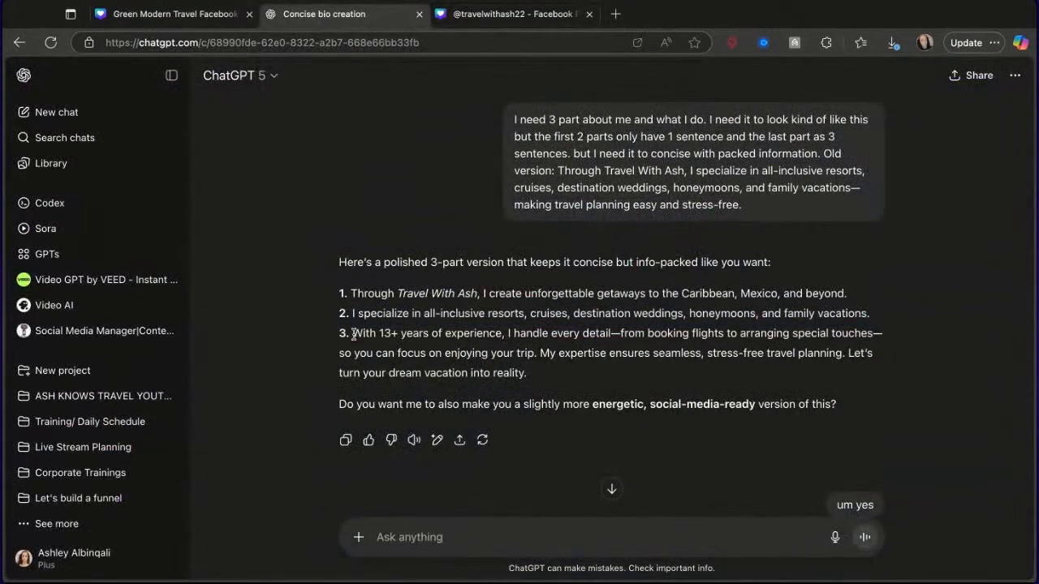
triple_click(354, 333)
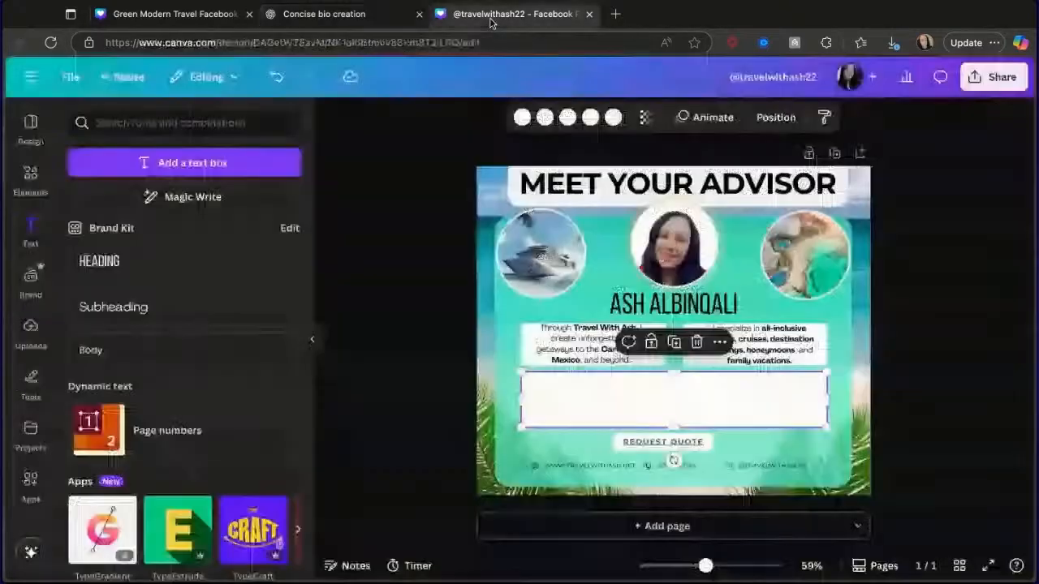
click(493, 17)
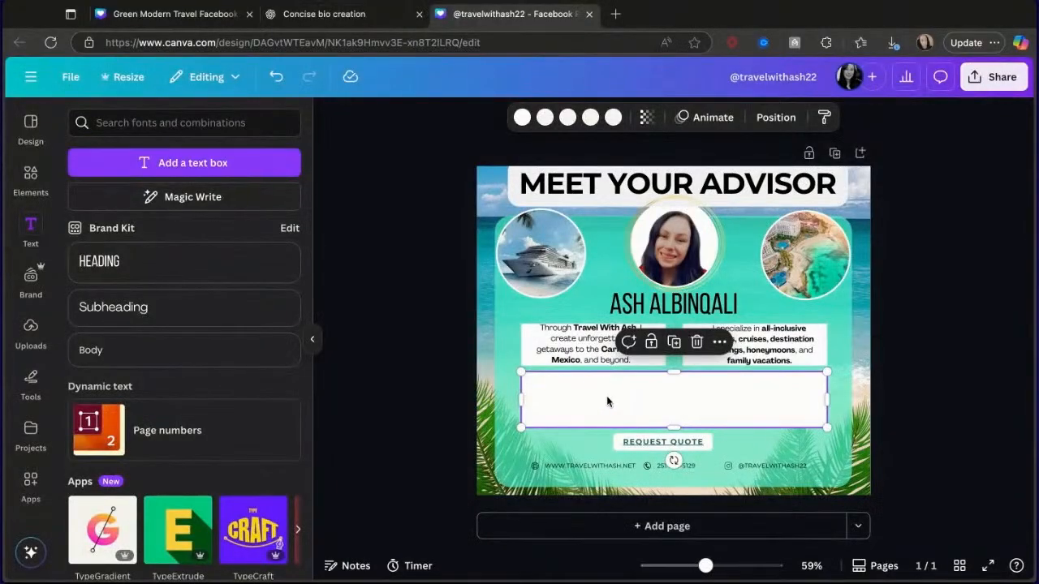
Step: Add a subheading text at the large white box, replace it with the copied part 3 and scale it to size 19.3
click(187, 319)
key(ctrl+v)
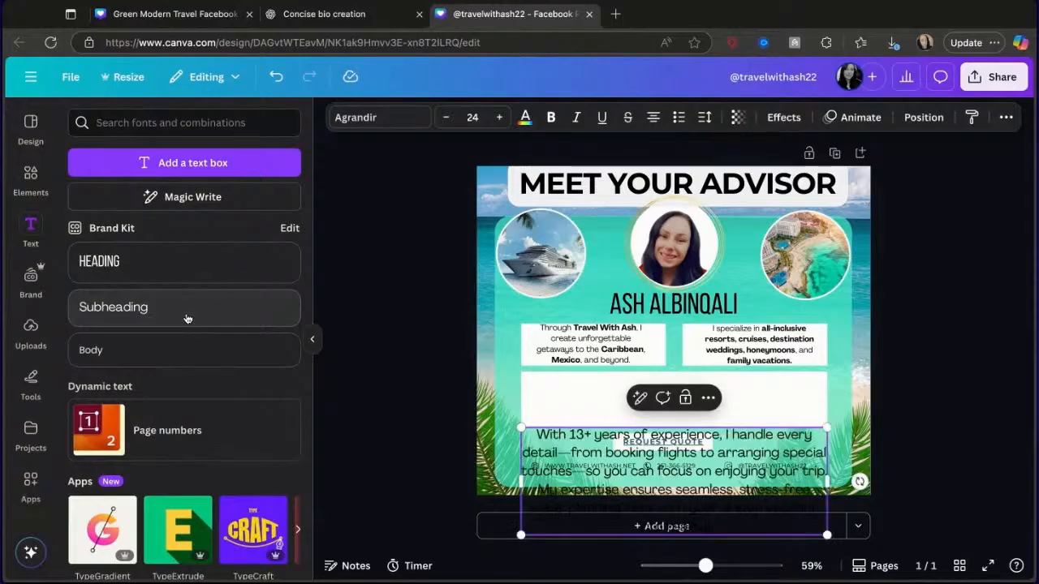
drag(827, 535, 766, 514)
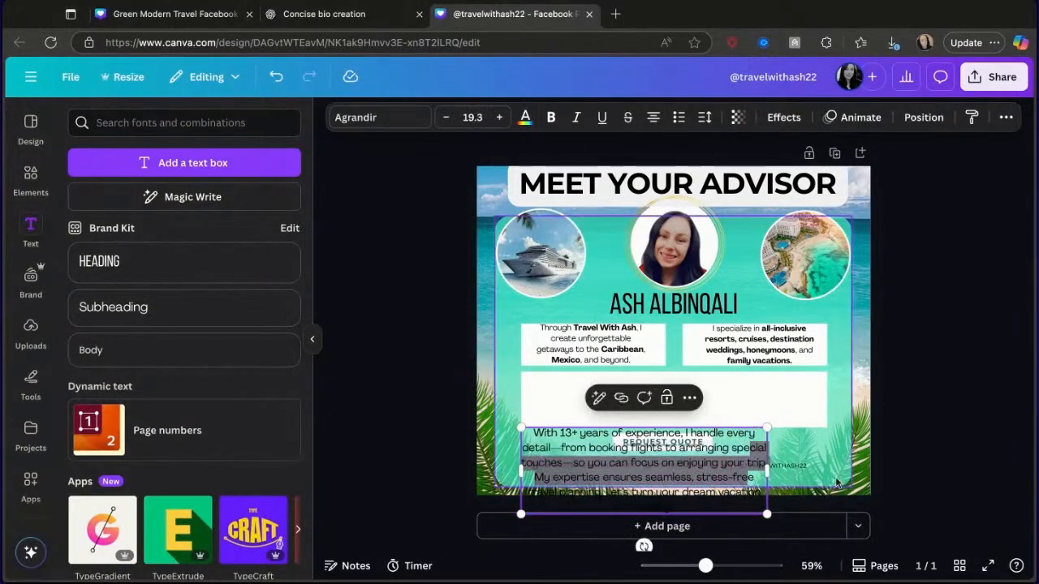
click(728, 483)
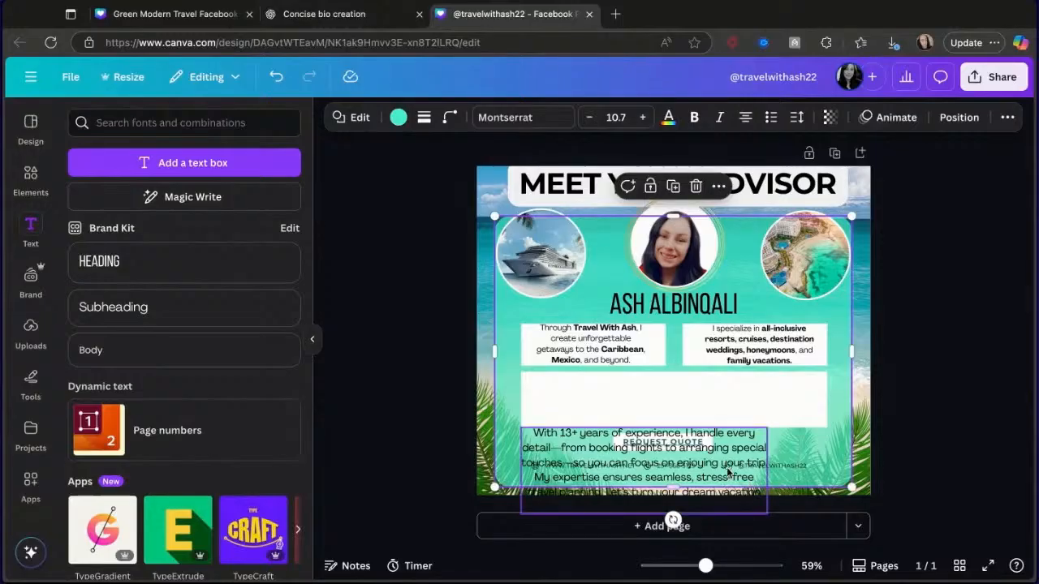
mouse_move(728, 472)
mouse_down()
mouse_move(724, 435)
mouse_move(737, 457)
mouse_up()
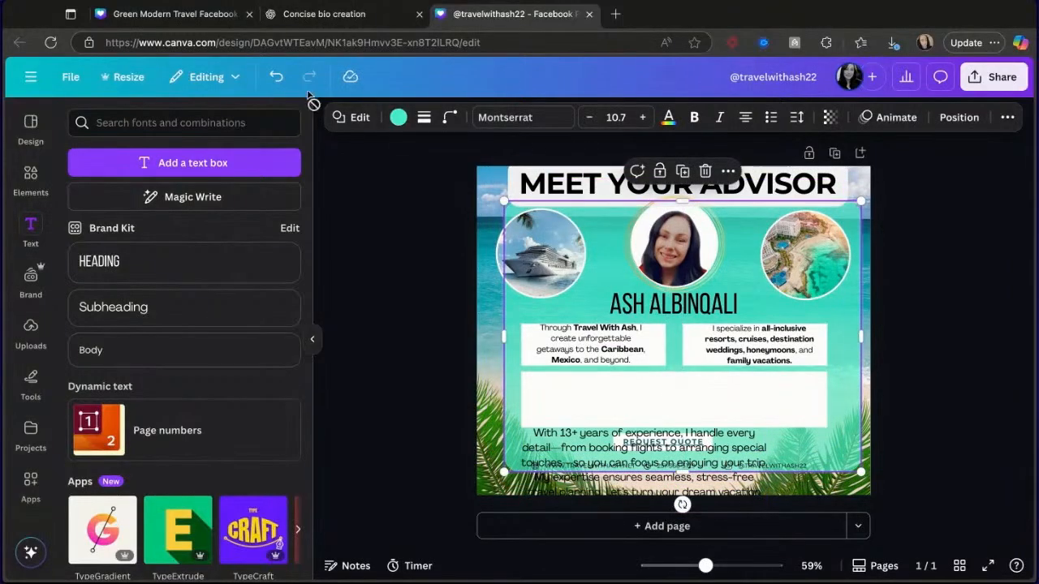
click(276, 76)
Step: Move the part 3 text into the large white box, widen it to the box's width and scale it to size 16.8
click(657, 469)
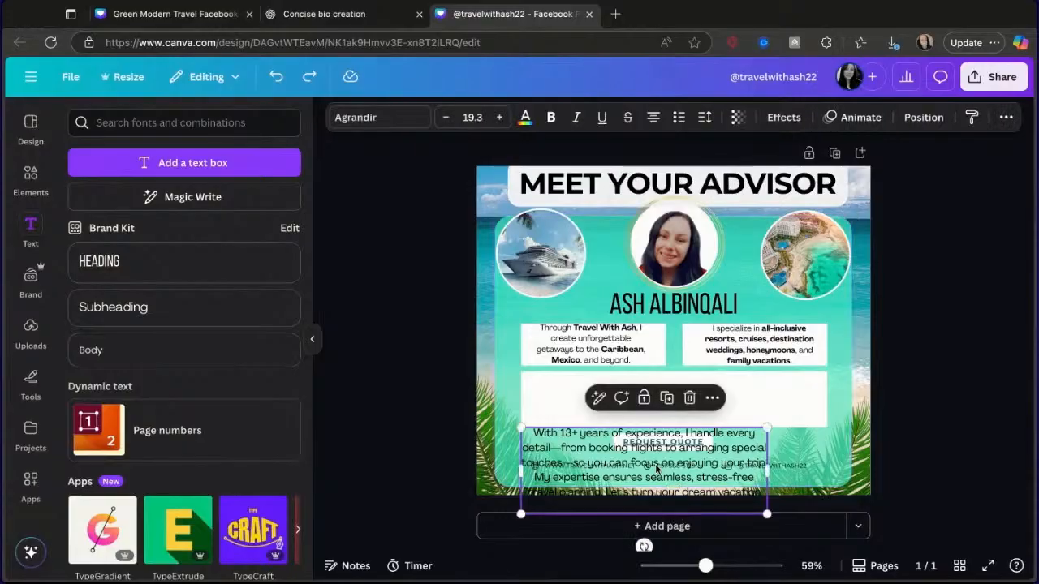
drag(657, 469, 658, 412)
drag(765, 405, 827, 406)
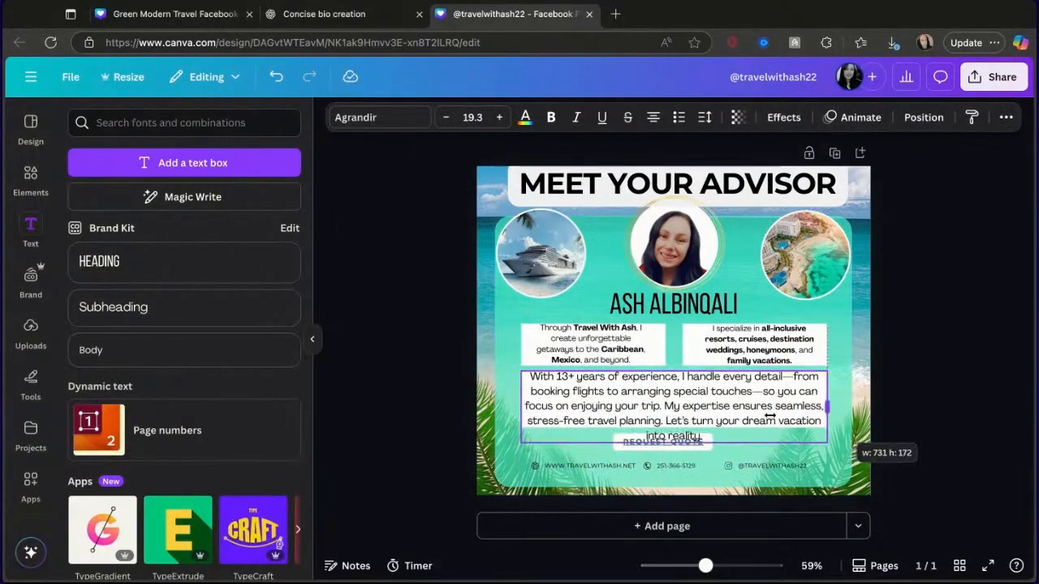
drag(827, 445, 827, 402)
click(843, 415)
click(739, 402)
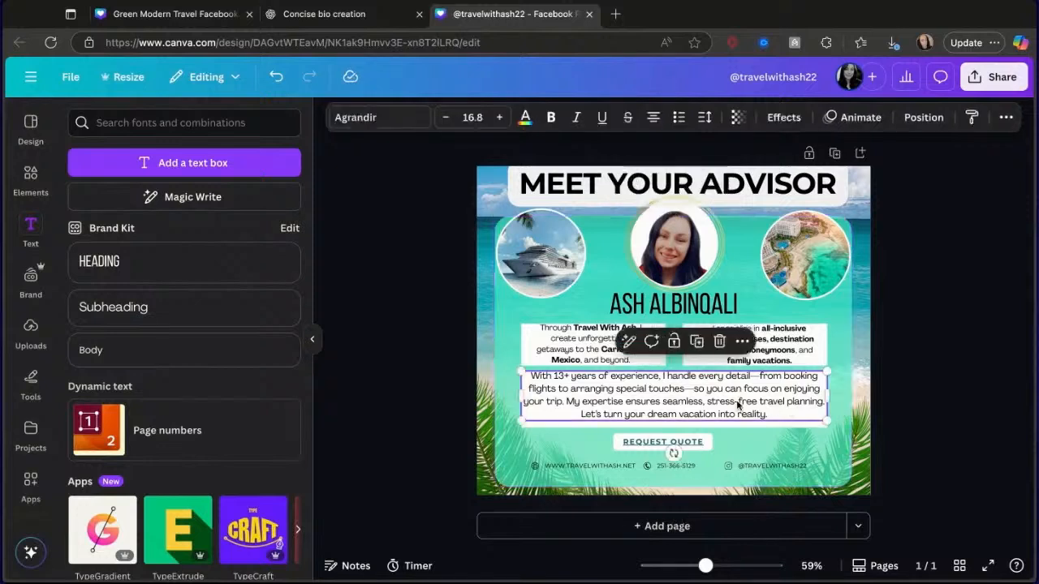
drag(740, 402, 738, 405)
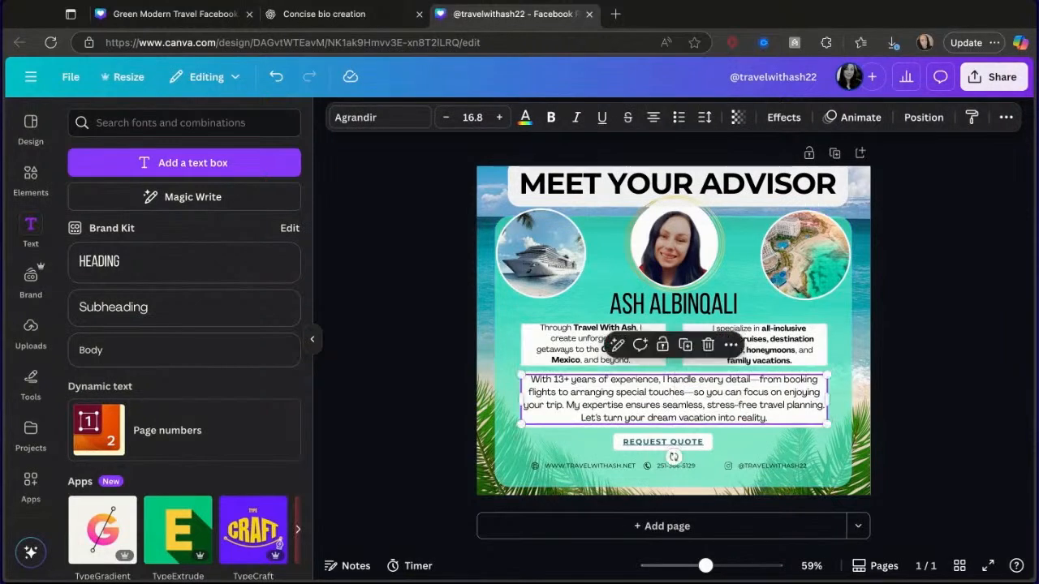
Step: Make "13+ years of experience," bold in the large box's text
click(694, 405)
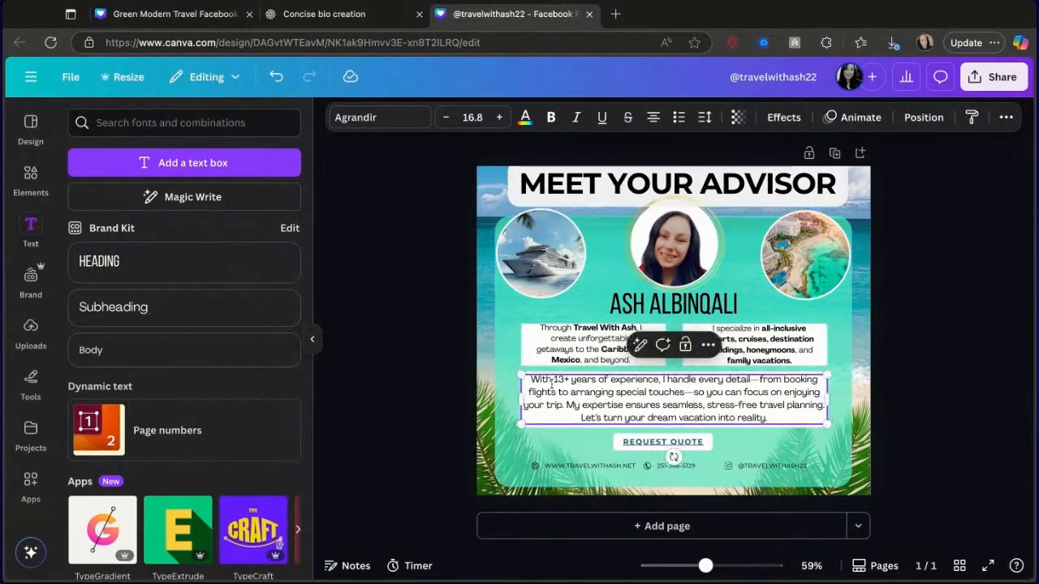
drag(551, 381, 660, 381)
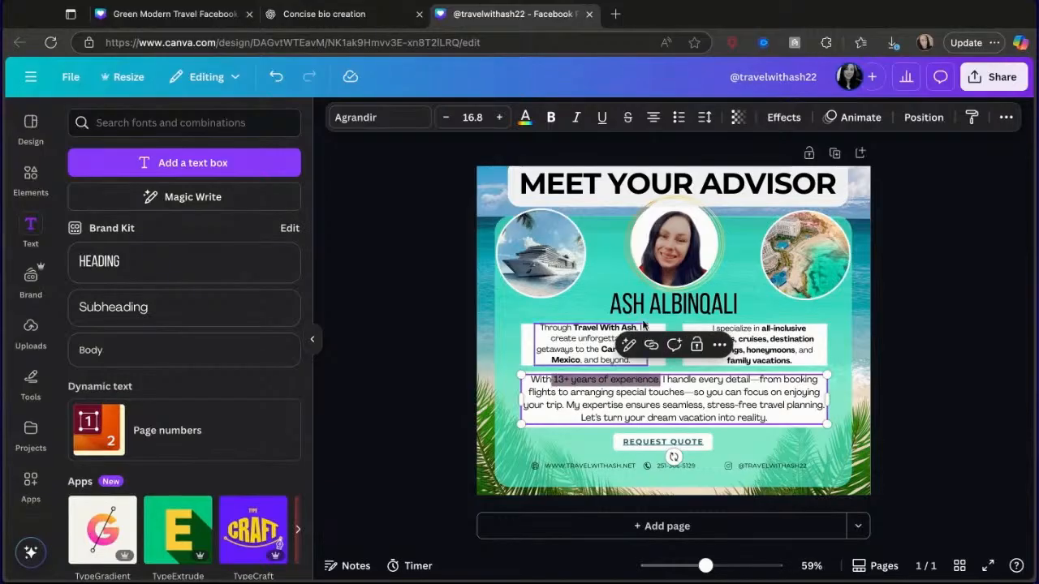
click(551, 117)
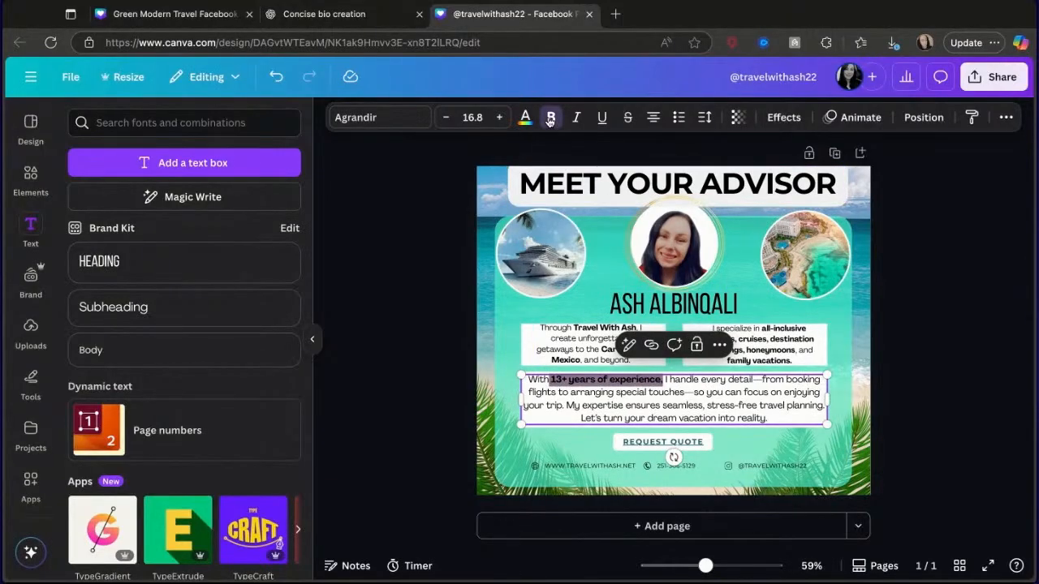
Step: Replace the word "flights" with "resorts" in the large box's text
click(694, 404)
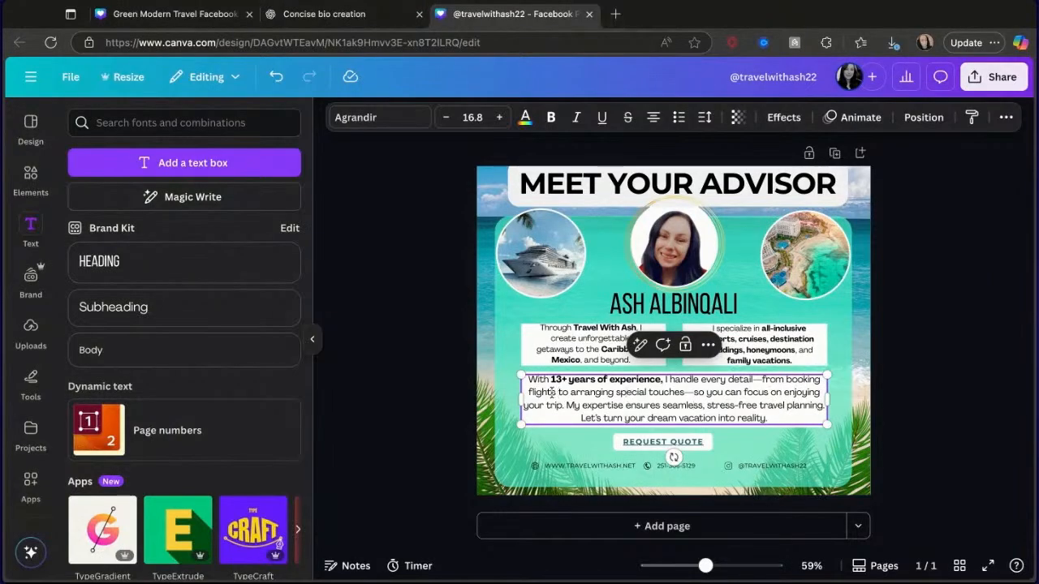
key(BackSpace)
key(BackSpace)
key(BackSpace)
key(BackSpace)
key(BackSpace)
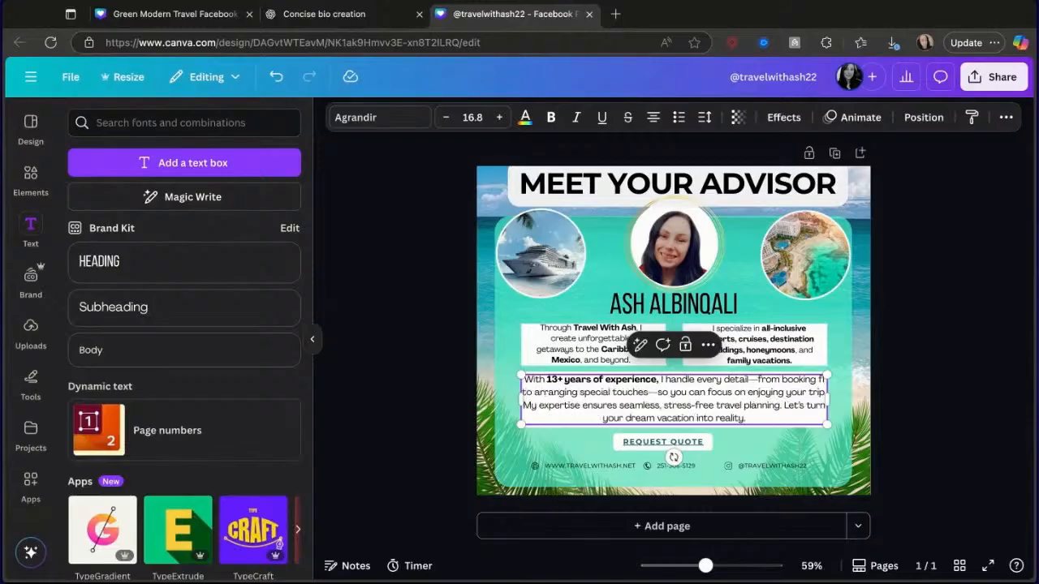
key(BackSpace)
key(BackSpace)
text(re)
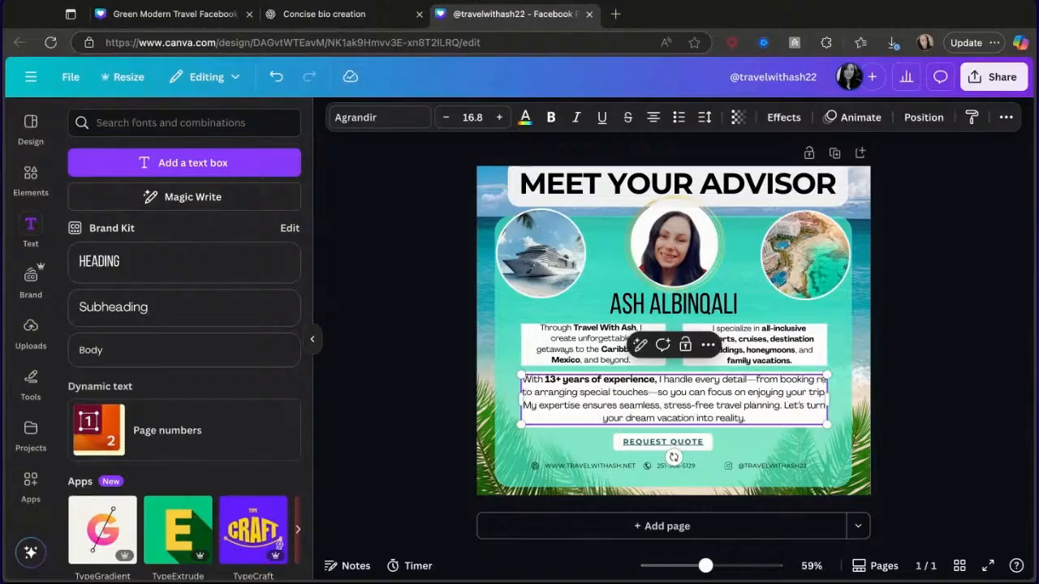
text(sorts)
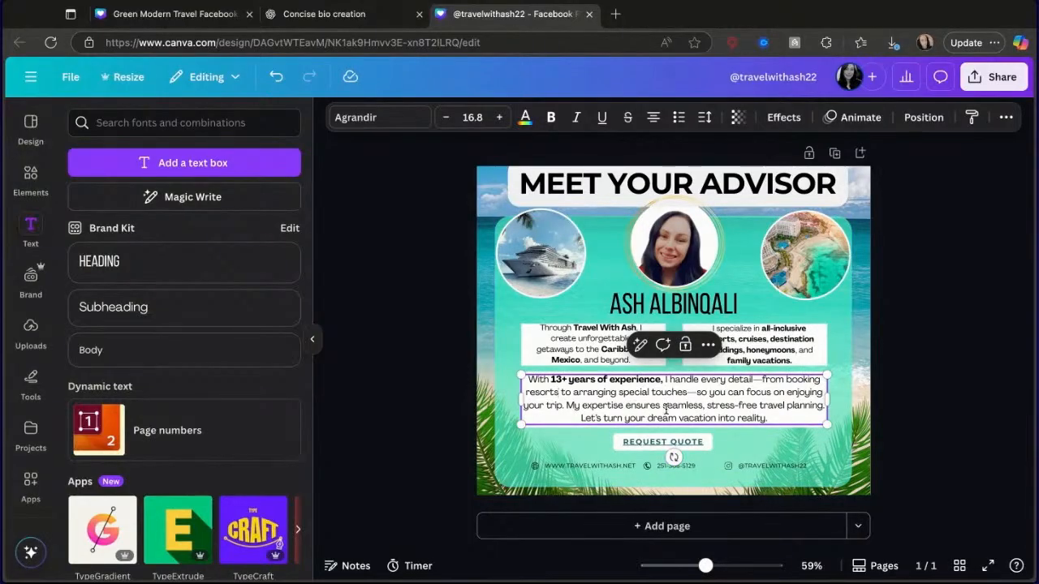
Step: Make "seamless, stress-free travel planning" bold in the large white box's text
drag(662, 406, 820, 406)
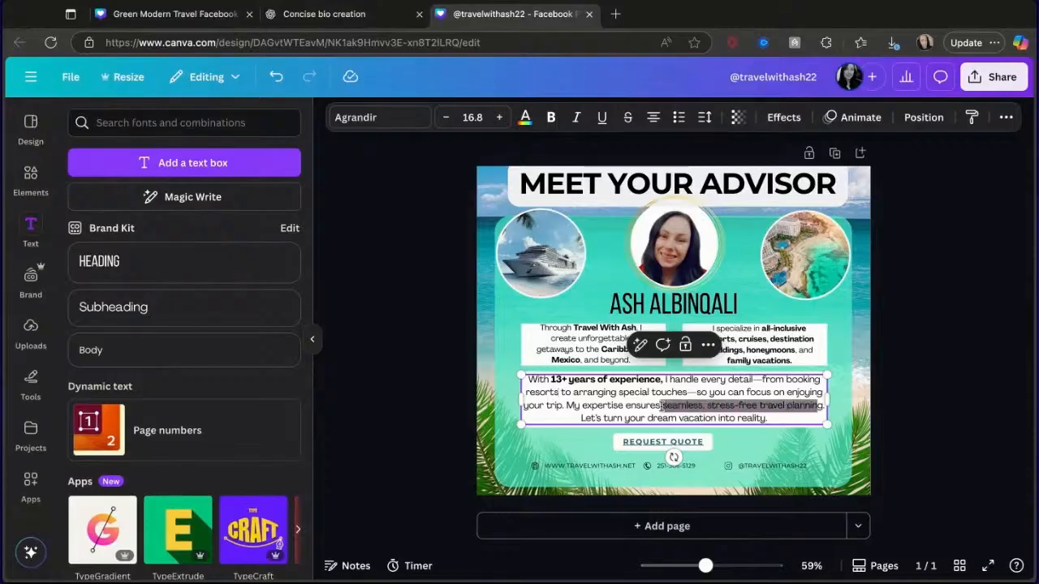
click(557, 119)
click(685, 421)
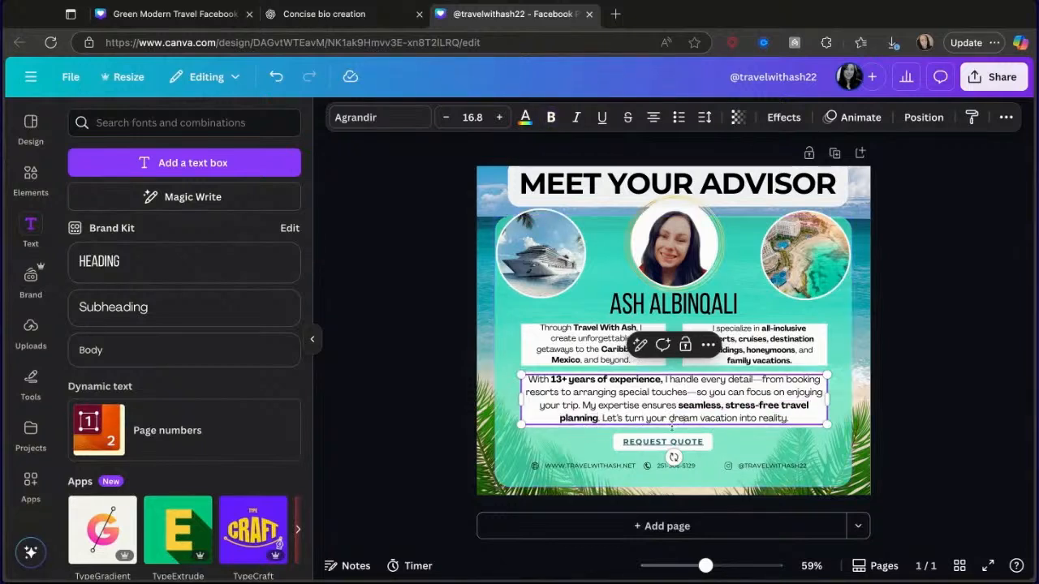
Step: Shift the REQUEST QUOTE button slightly so it sits centred beneath the large white text box
drag(680, 447, 683, 449)
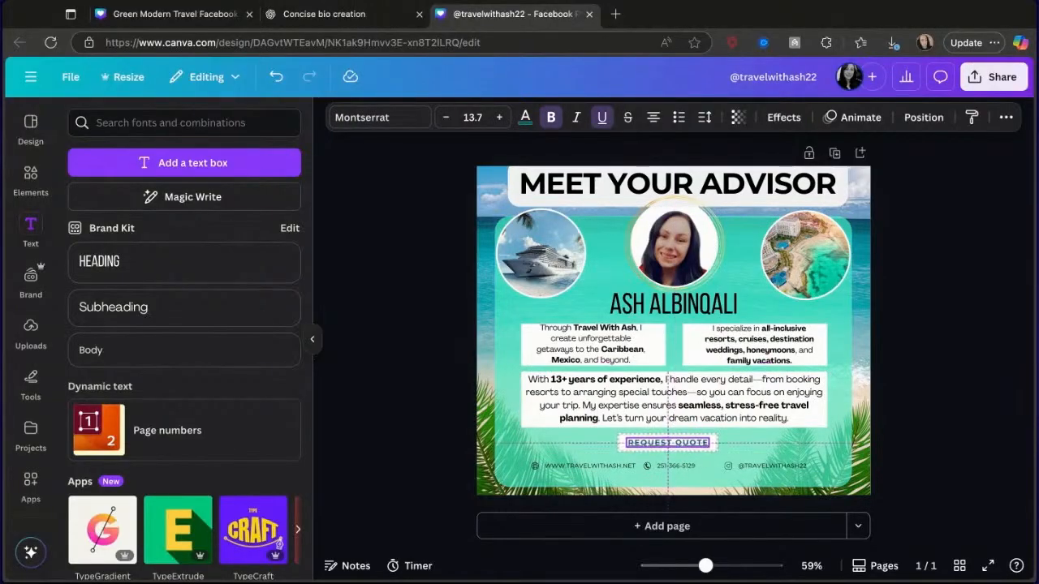
click(915, 440)
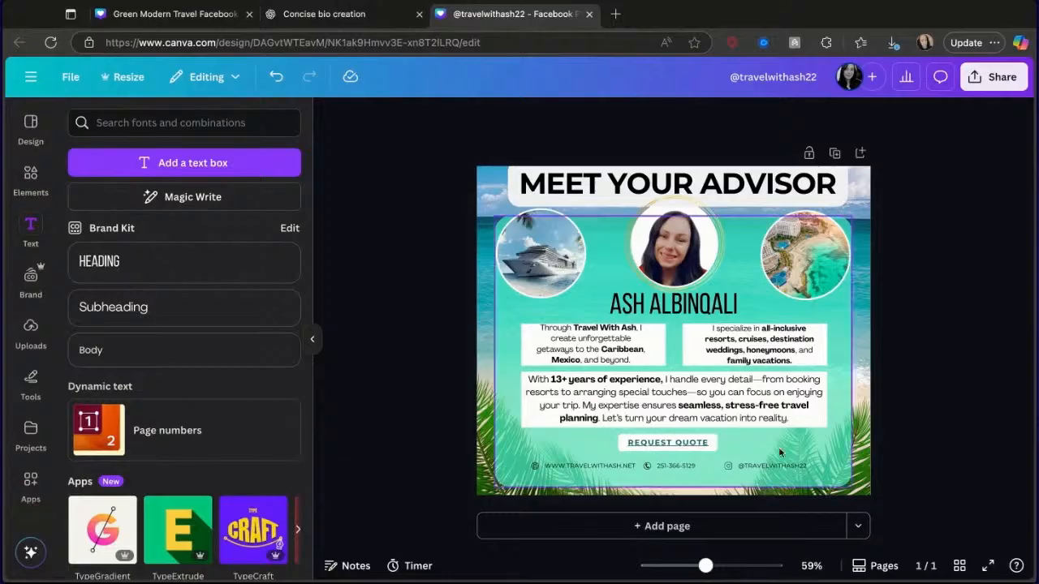
click(680, 443)
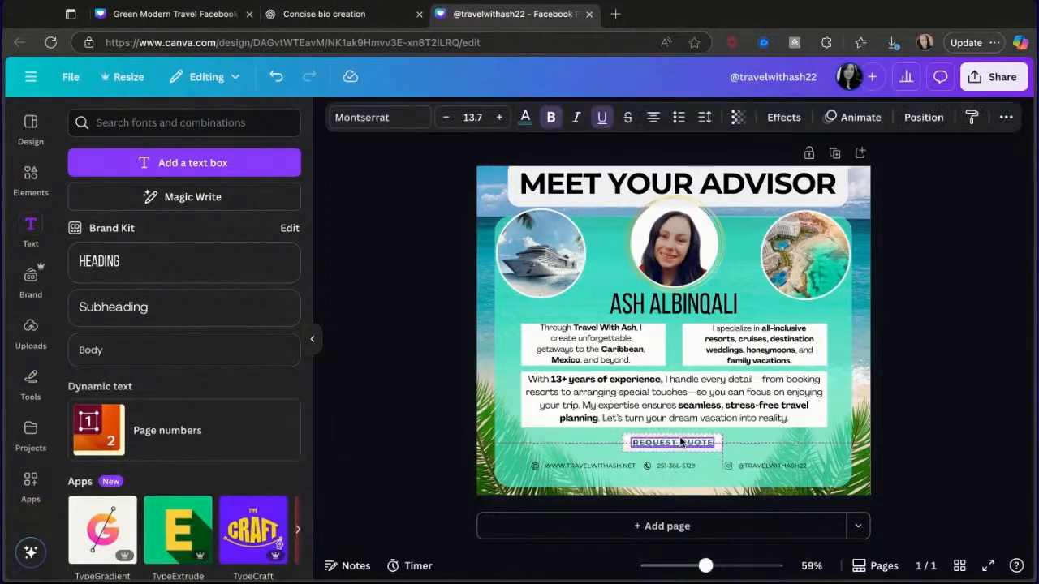
click(967, 350)
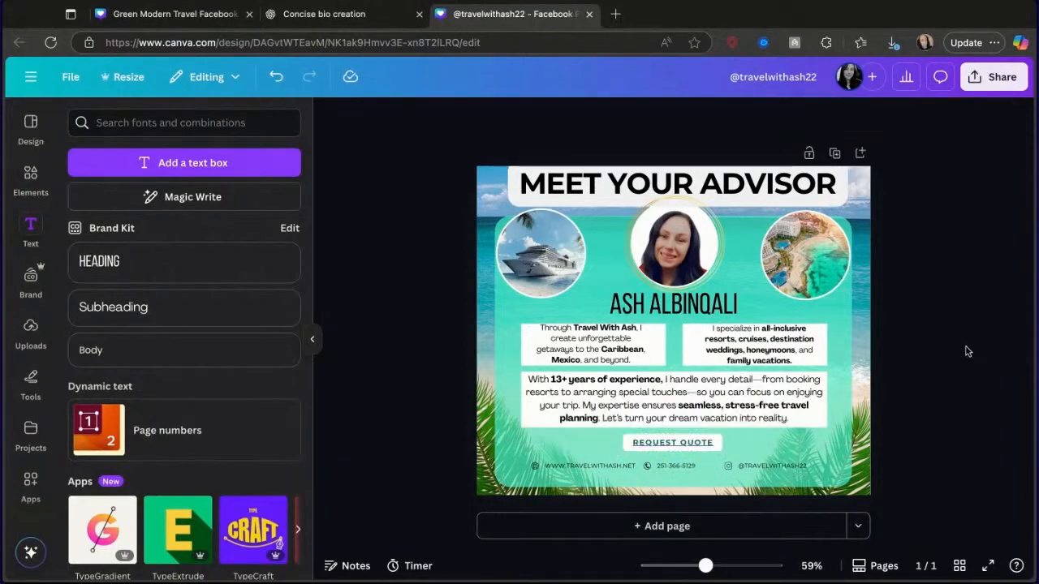
Step: Make the Instagram handle in the contact row bold and colour it black
click(779, 465)
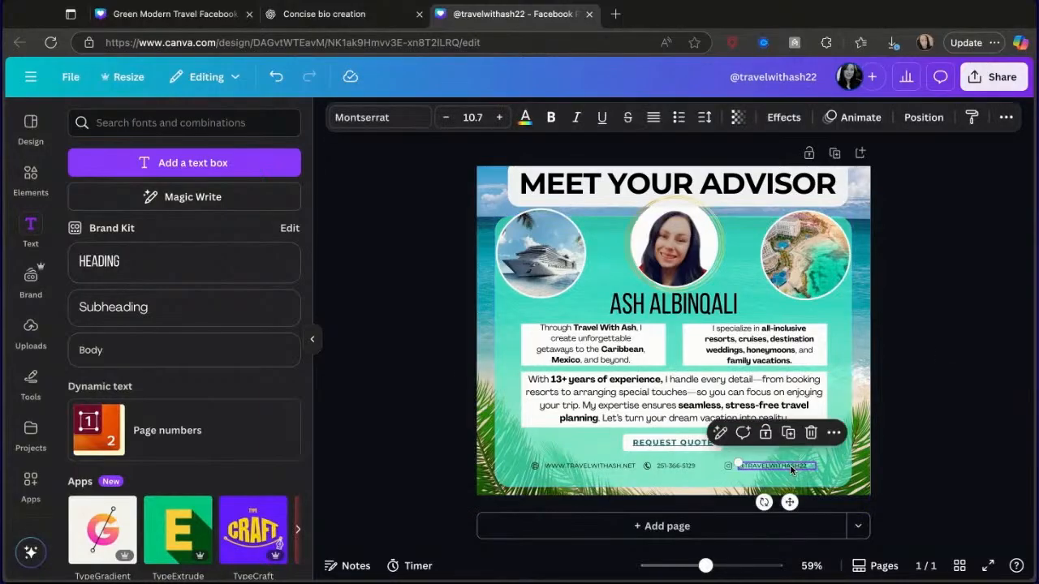
click(524, 118)
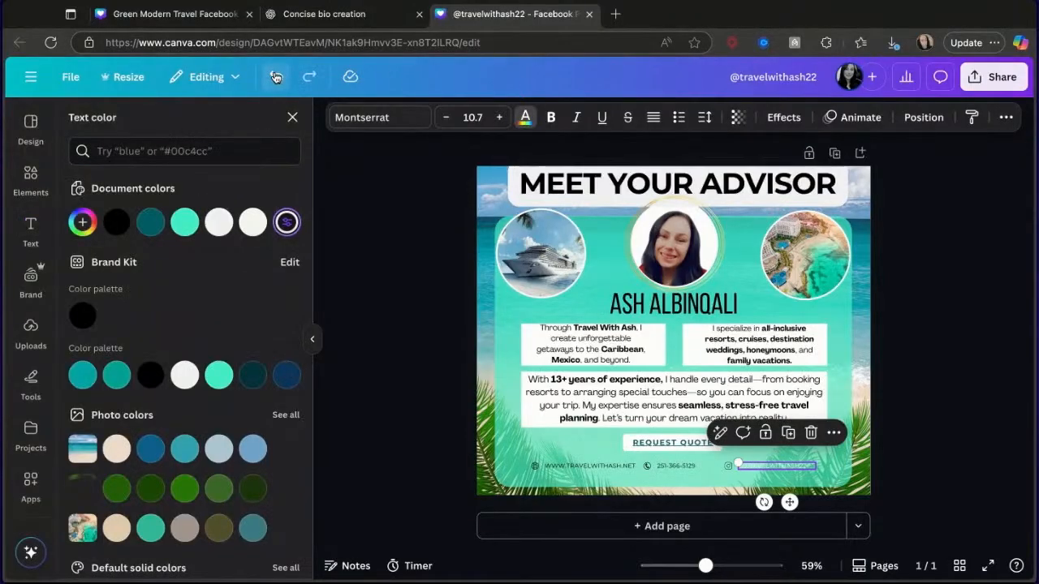
shift+click(686, 466)
click(285, 376)
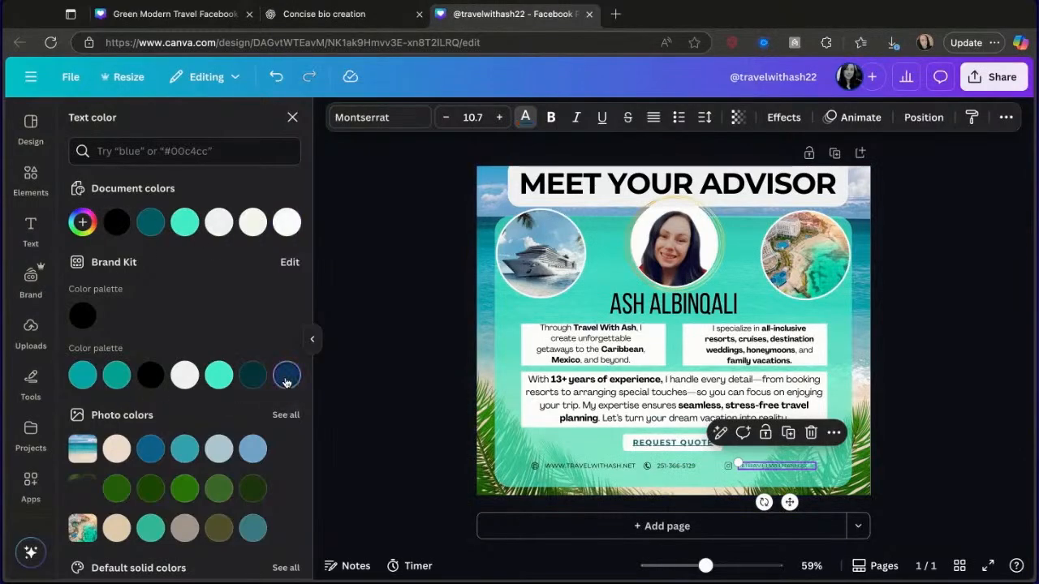
click(549, 118)
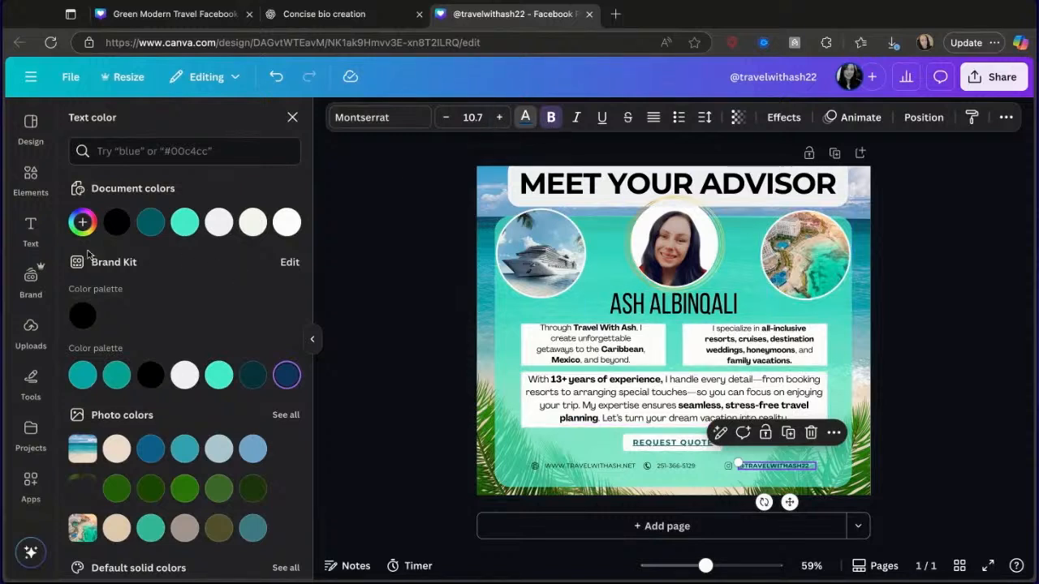
click(117, 223)
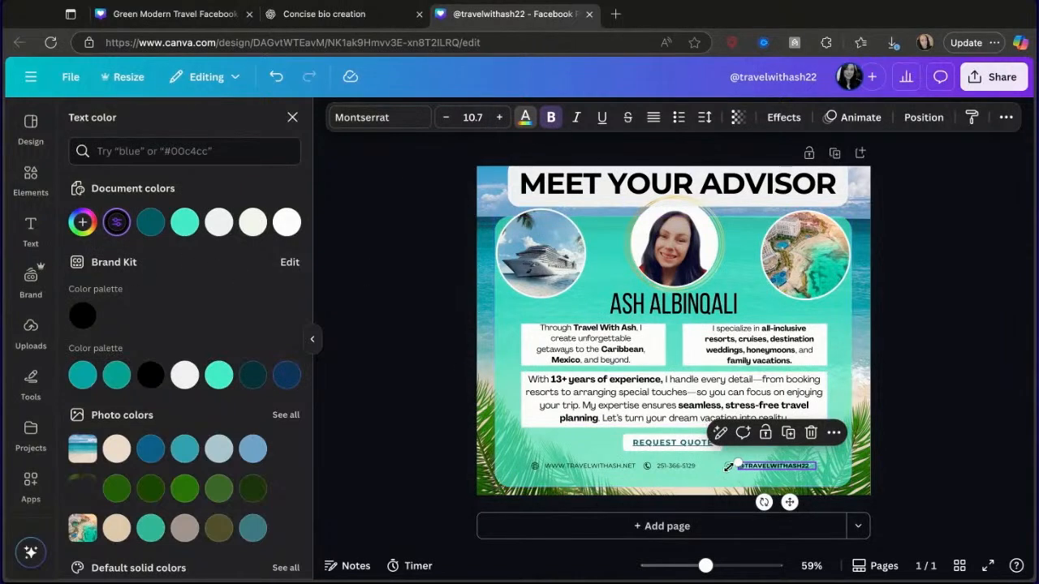
Step: Make the phone number and the website address in the contact row bold
click(695, 467)
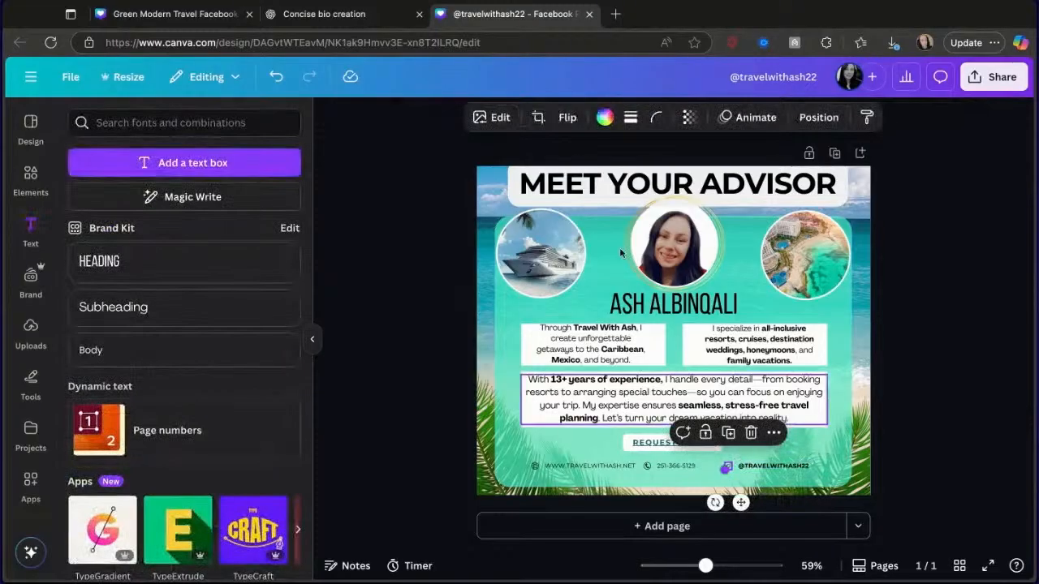
click(694, 468)
click(553, 118)
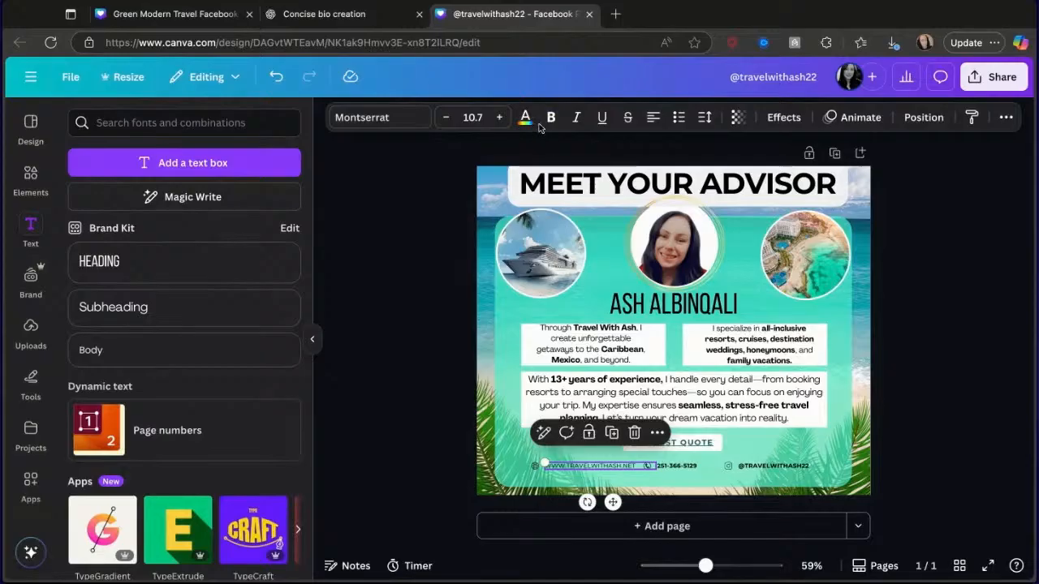
key(ctrl+b)
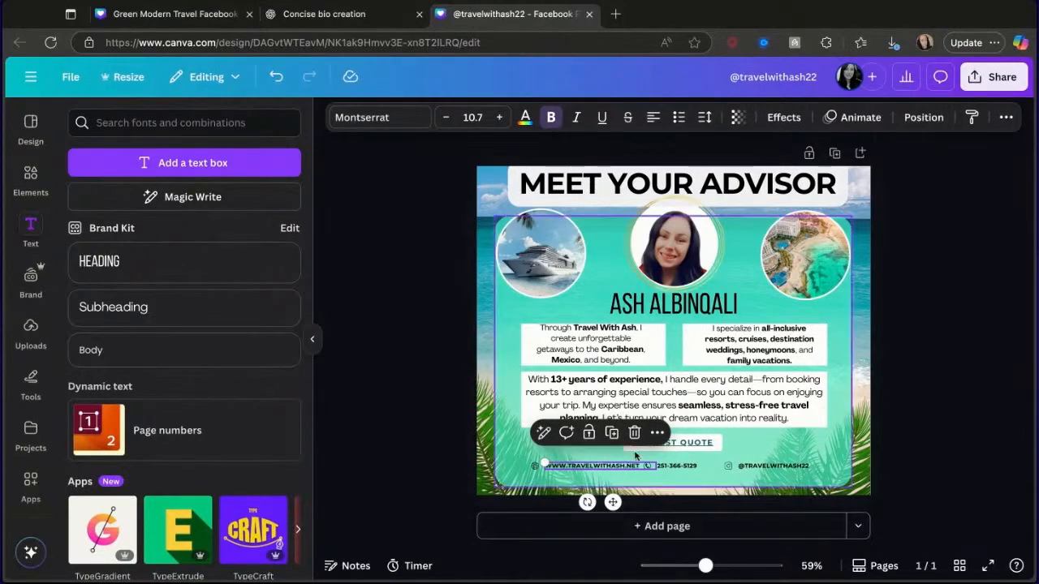
click(948, 381)
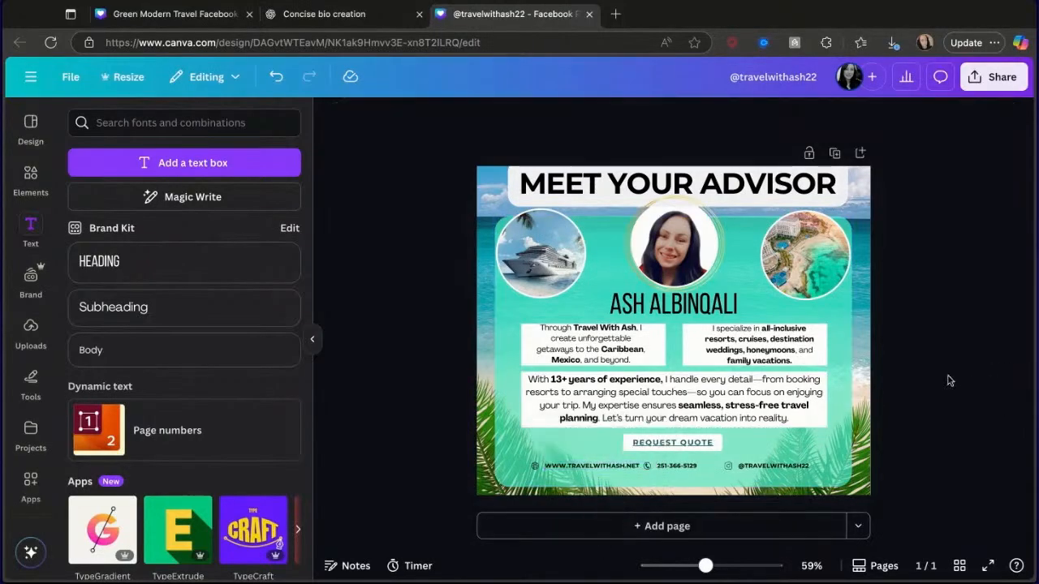
click(578, 467)
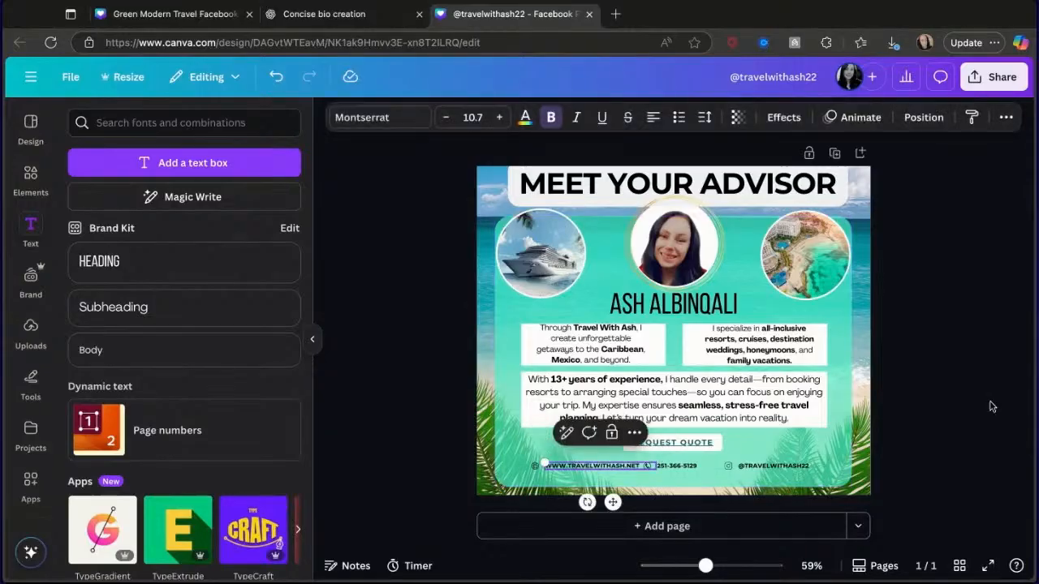
click(962, 381)
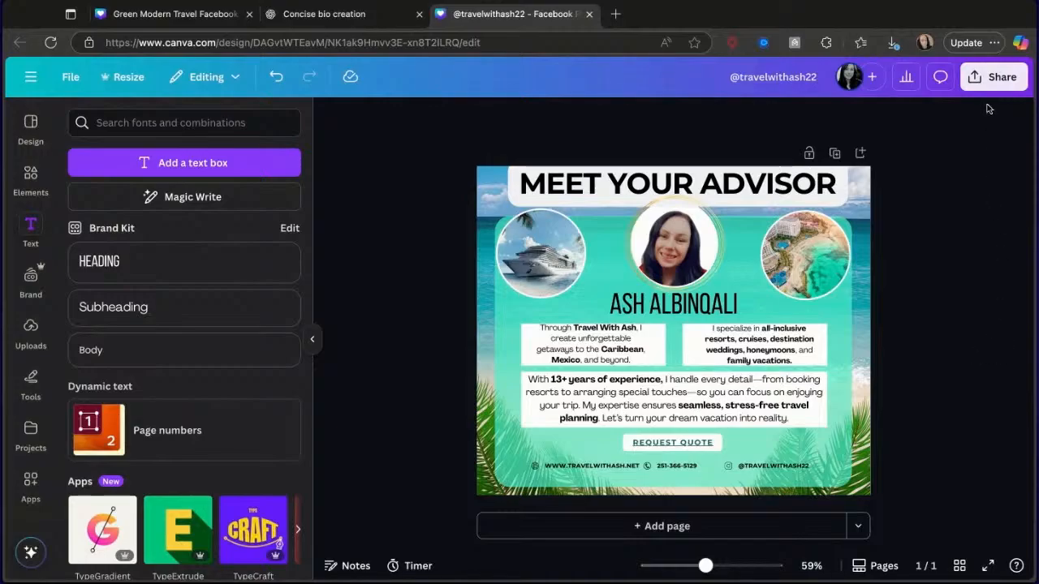
Step: Create a public template link for the design and copy it
click(992, 77)
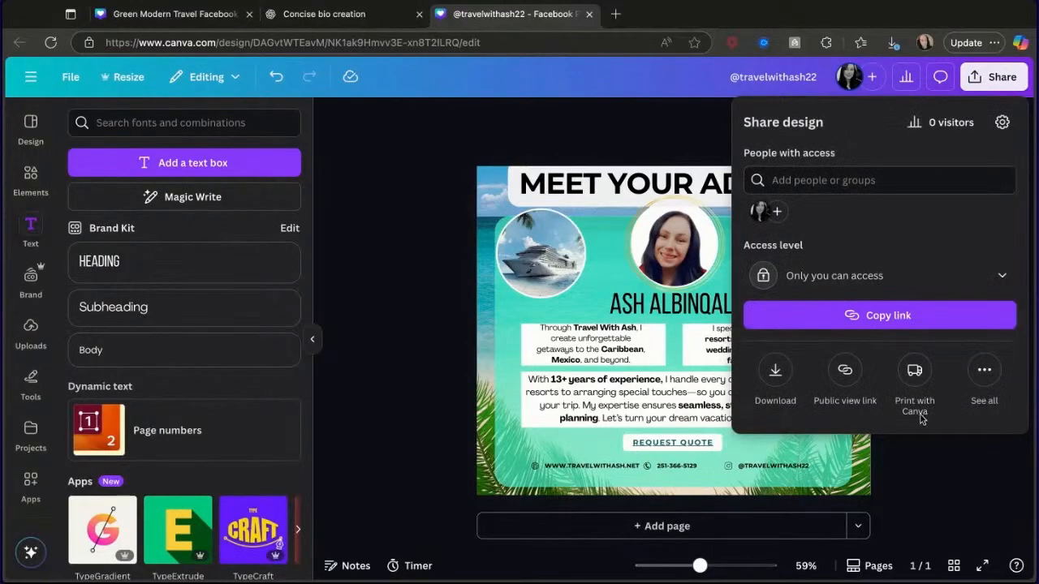
click(982, 370)
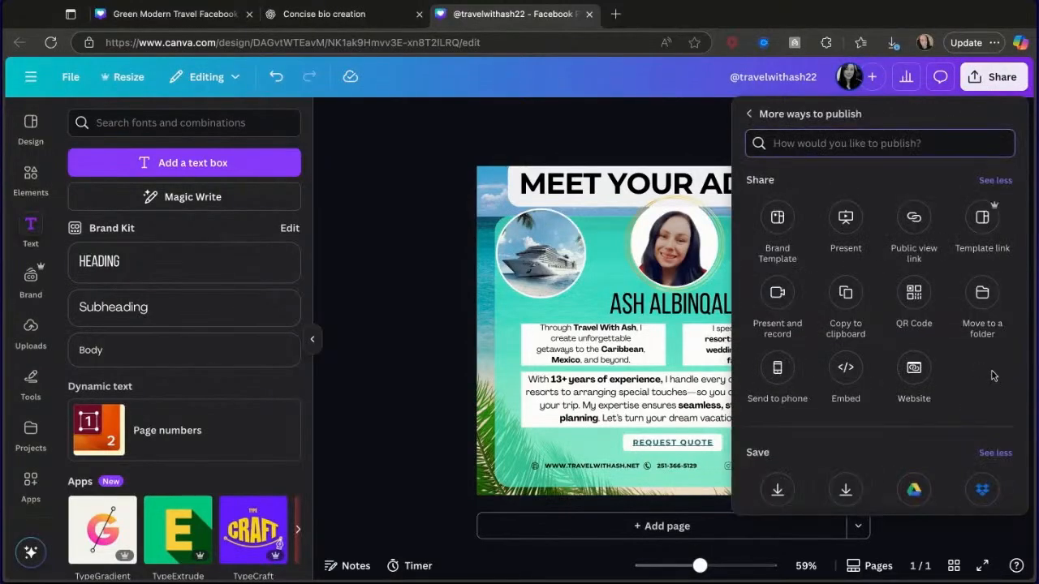
scroll(867, 476, down, 3)
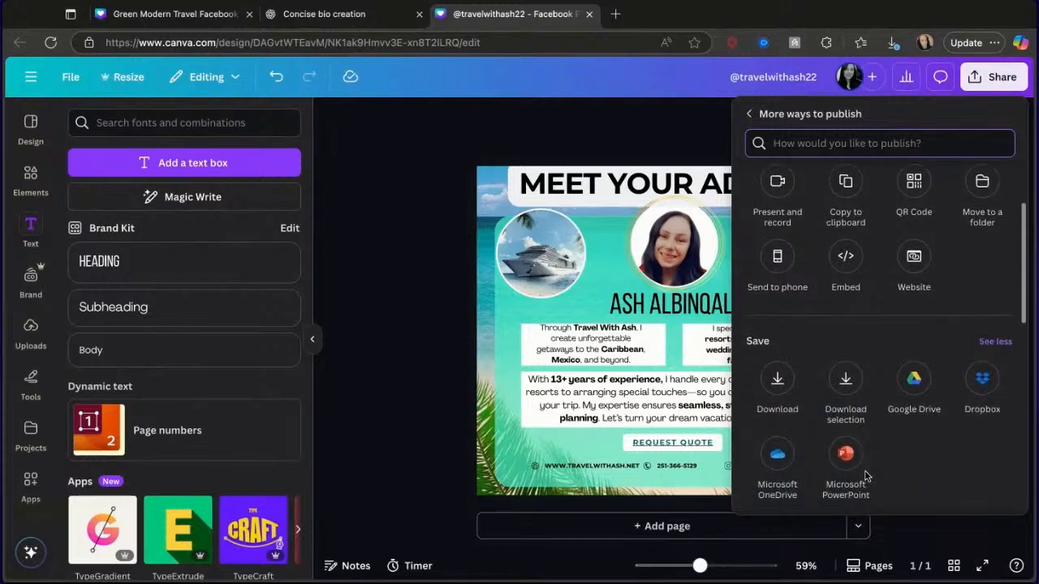
scroll(844, 466, up, 3)
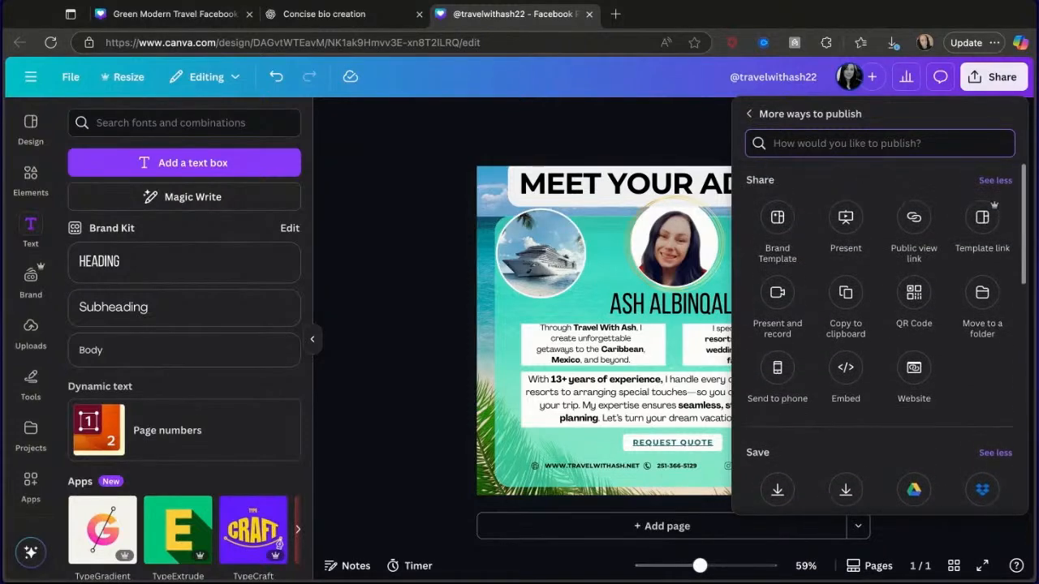
click(981, 219)
click(888, 403)
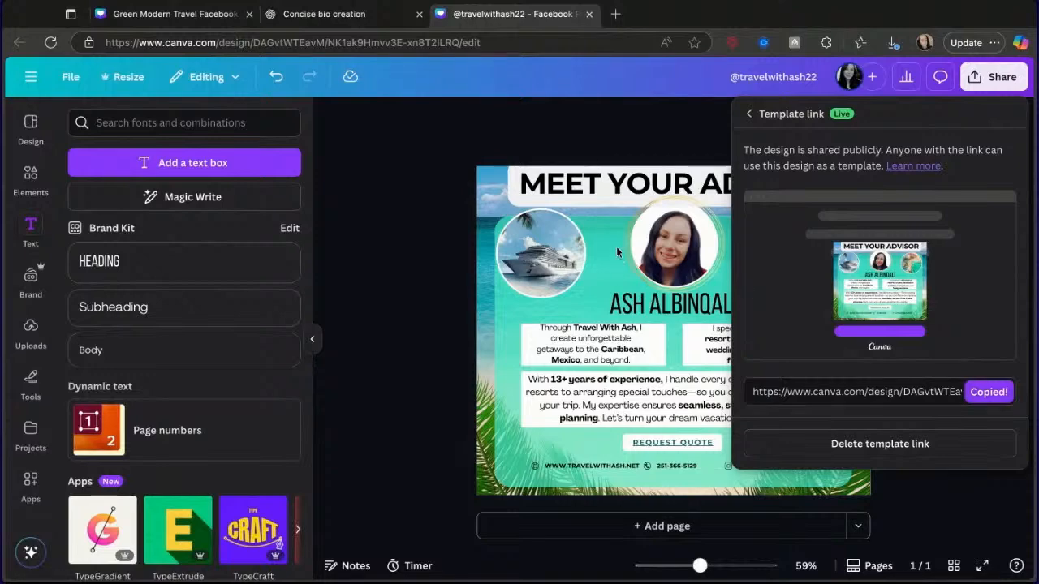
Step: Switch to the Green Modern Travel Facebook Post Square design and add a blank page after the hidden "Meet Your Travel Advisor" page
click(198, 17)
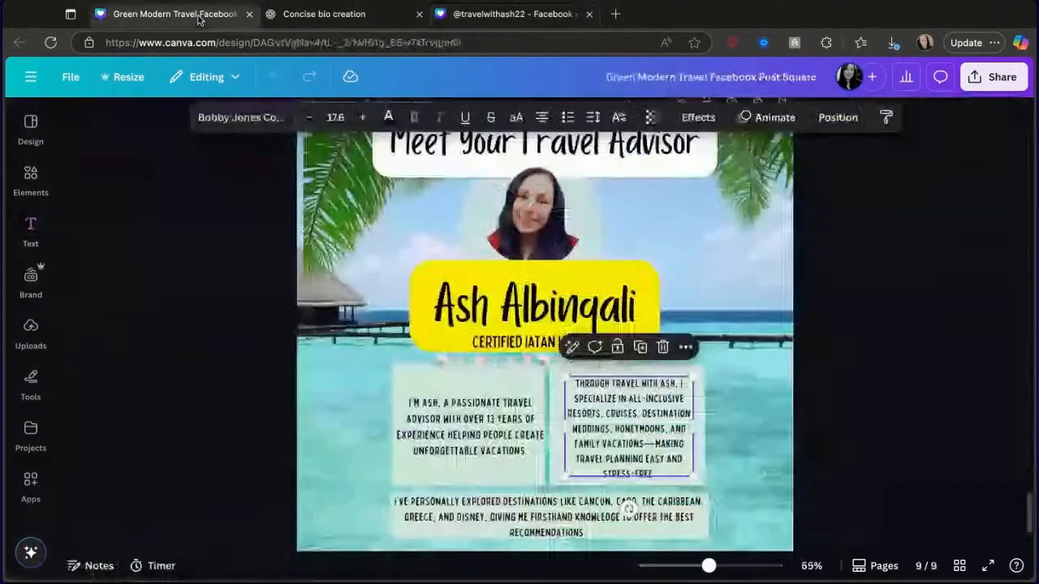
scroll(413, 225, up, 10)
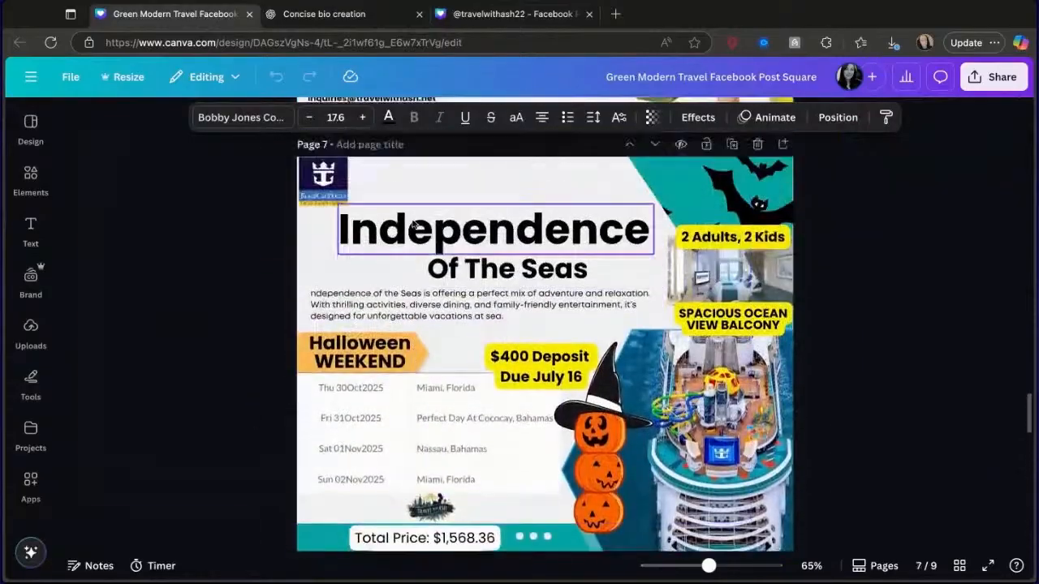
scroll(413, 226, up, 5)
scroll(407, 253, down, 10)
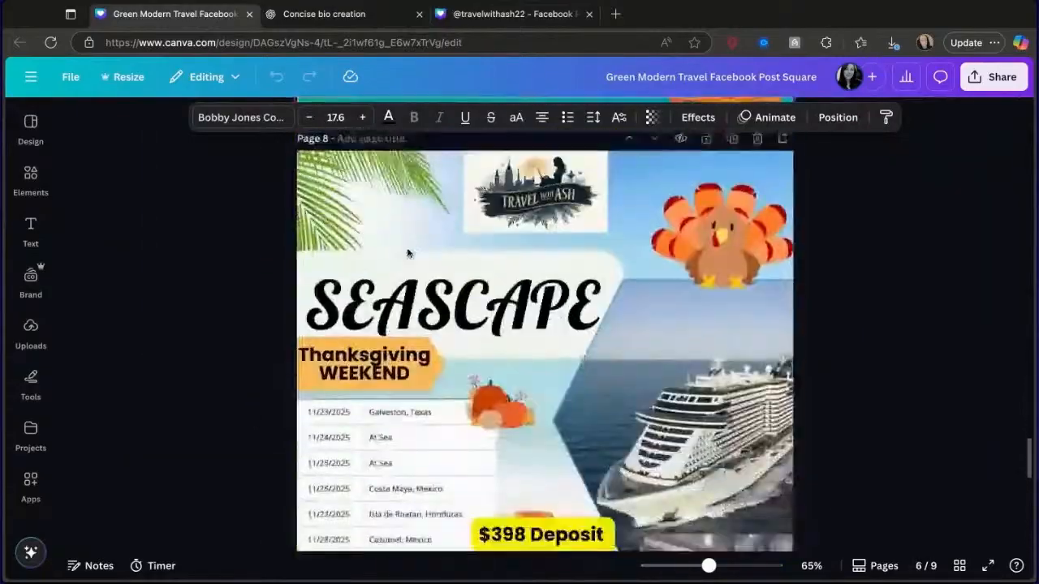
scroll(409, 254, down, 10)
scroll(608, 190, up, 2)
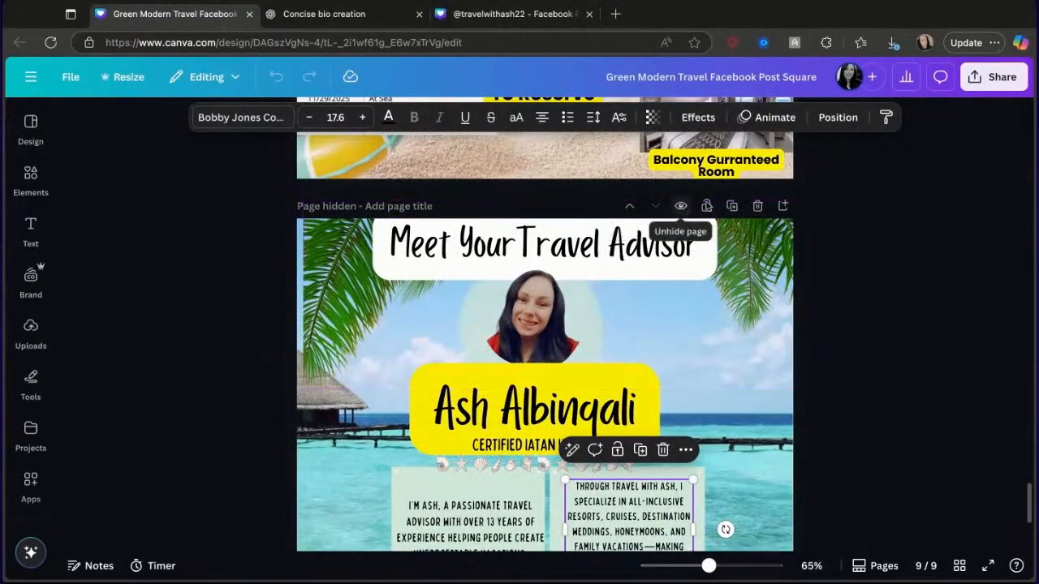
click(783, 207)
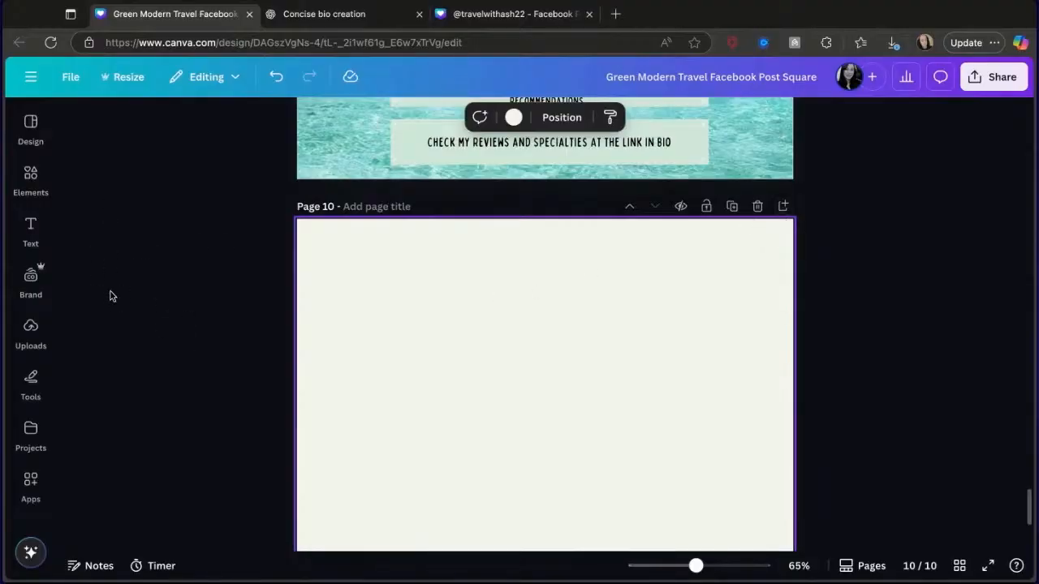
Step: Insert the finished "Meet Your Advisor" Facebook Post from the saved projects into the blank page 10
click(30, 431)
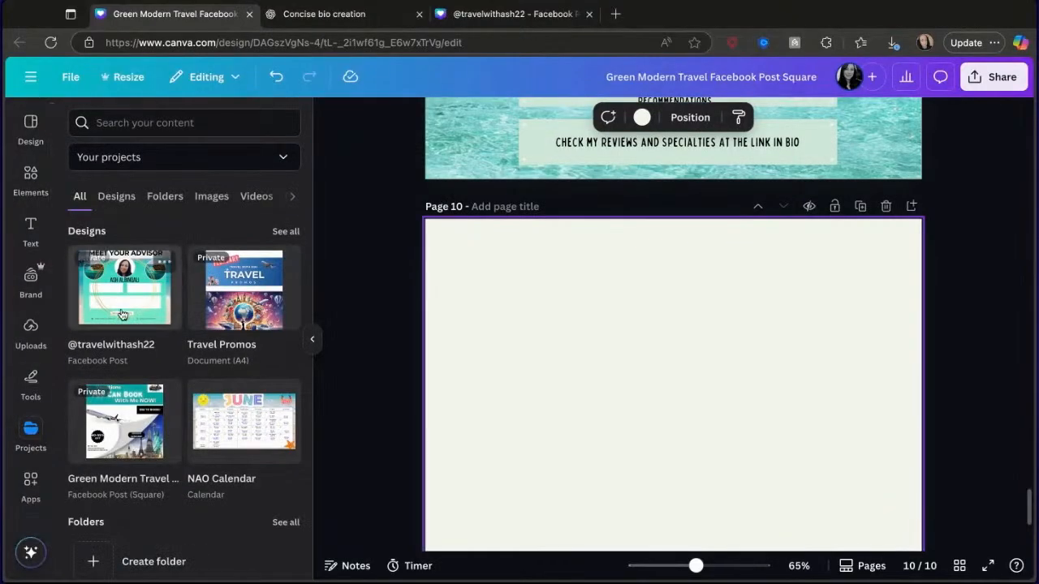
click(123, 313)
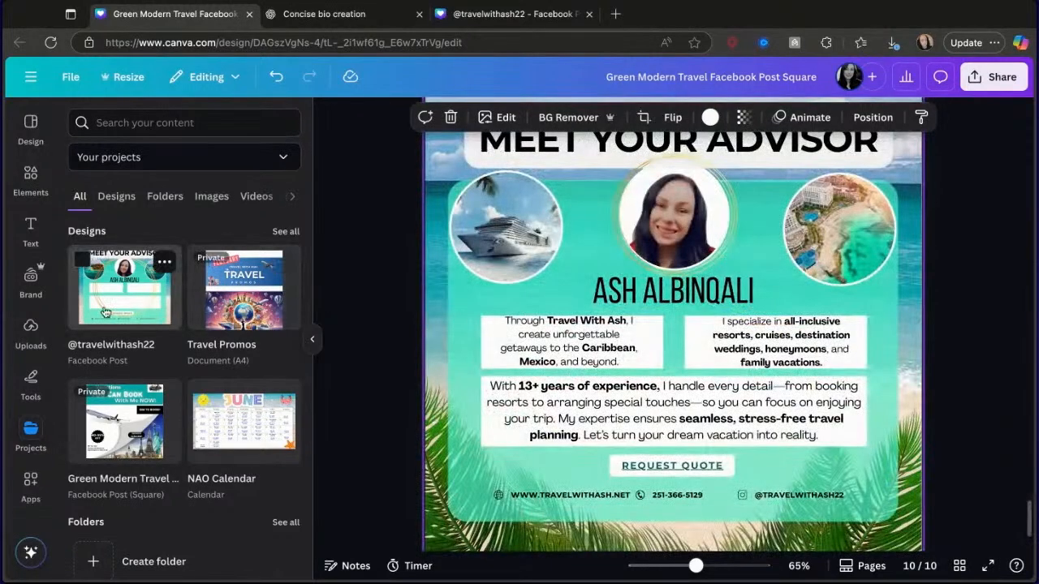
scroll(578, 208, up, 4)
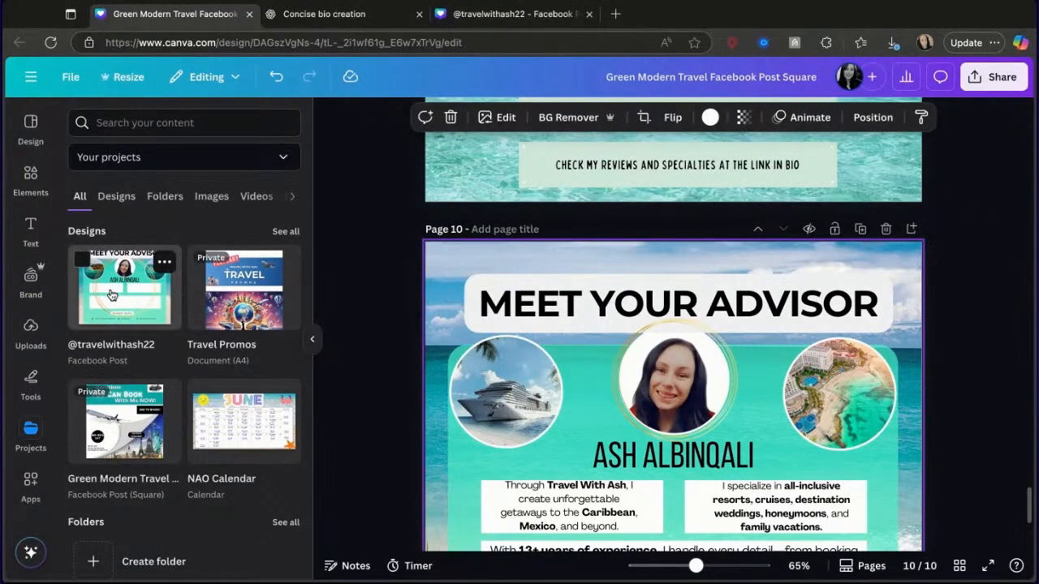
click(311, 340)
Step: Stretch the palm leaf border on page 10 down to the page's bottom edge
scroll(387, 363, down, 5)
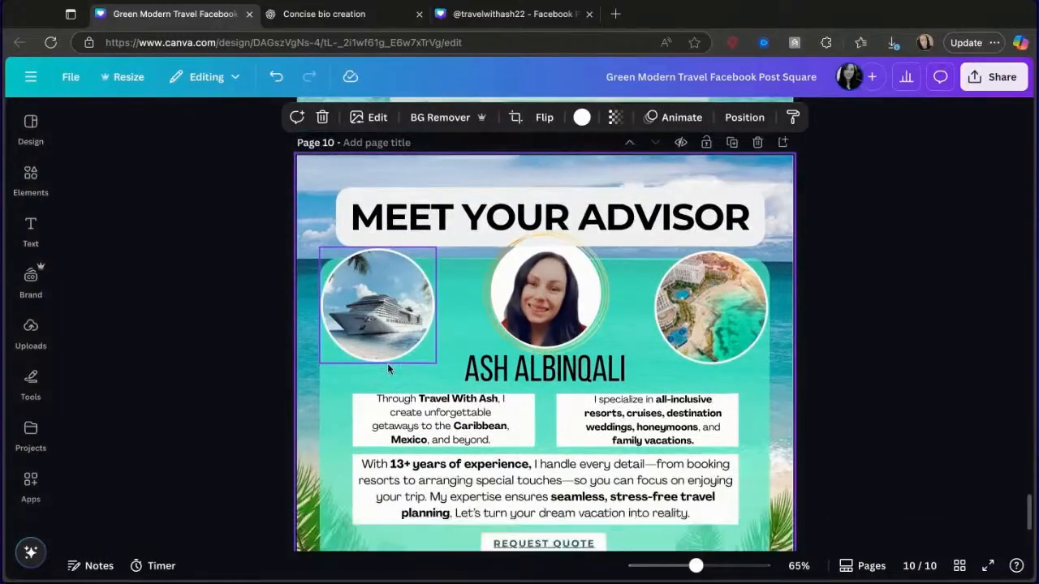
scroll(387, 363, up, 8)
scroll(388, 369, down, 5)
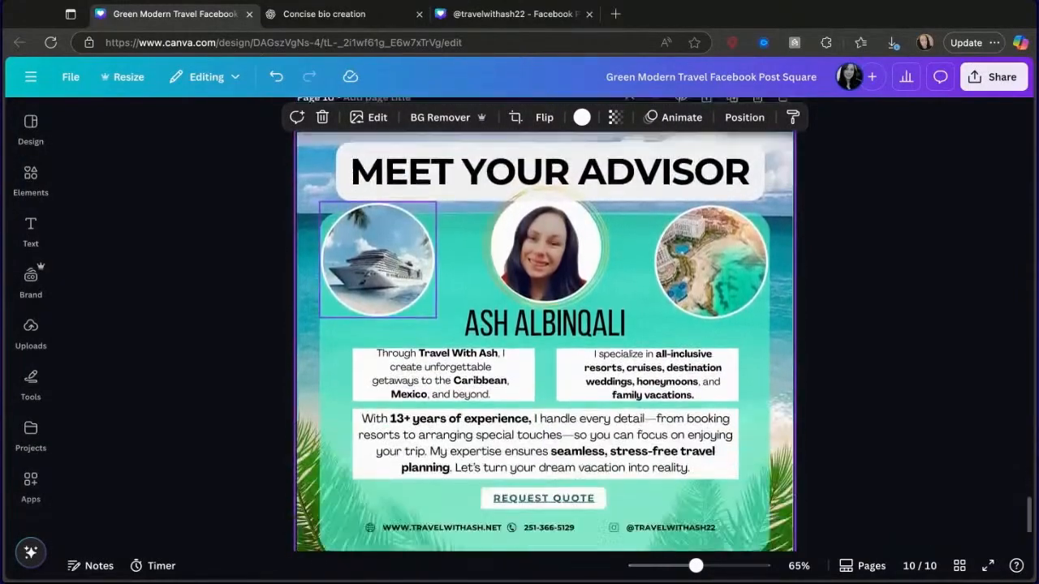
click(359, 476)
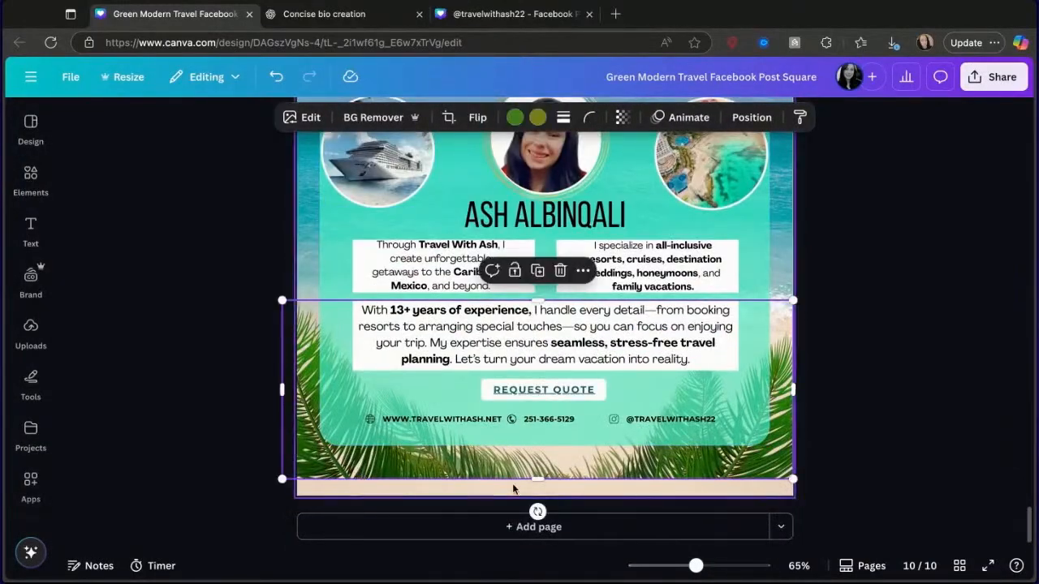
drag(538, 479, 537, 496)
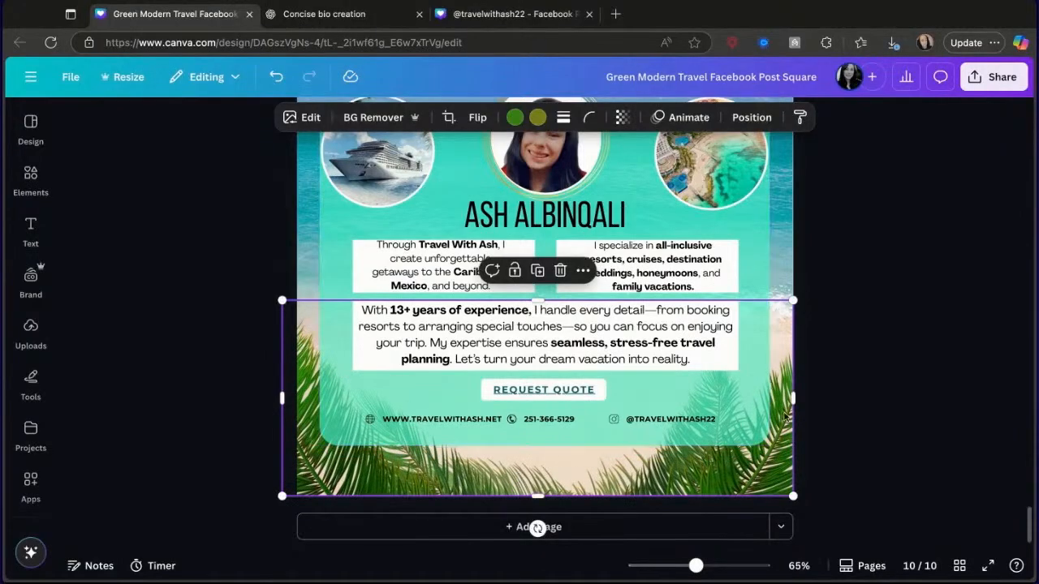
click(827, 410)
scroll(828, 410, up, 2)
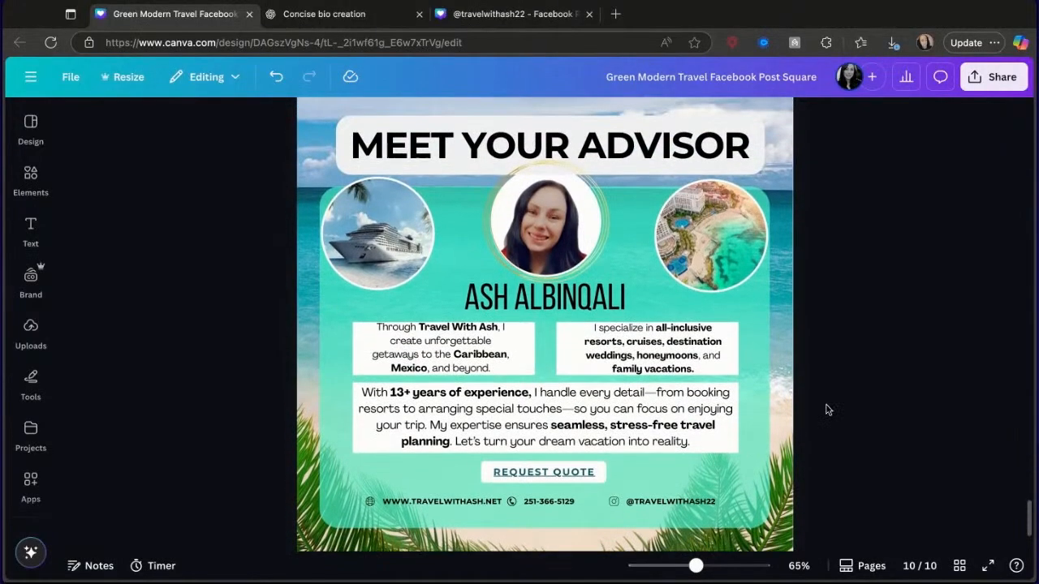
Step: Review page 10 with its "Request Quote" button link and compare it with the hidden "Meet Your Travel Advisor" page
scroll(826, 410, up, 1)
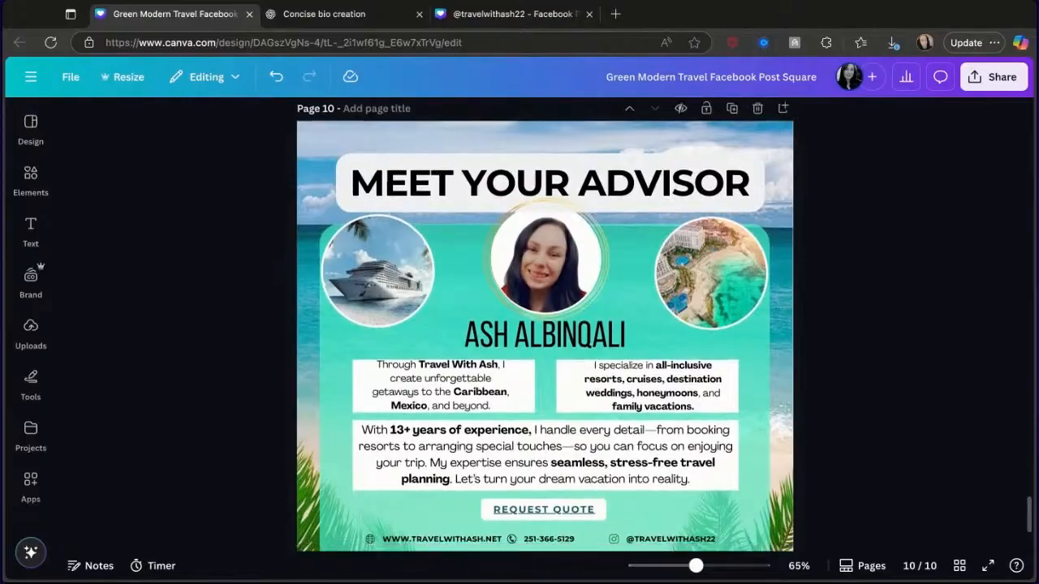
scroll(569, 395, down, 3)
click(569, 394)
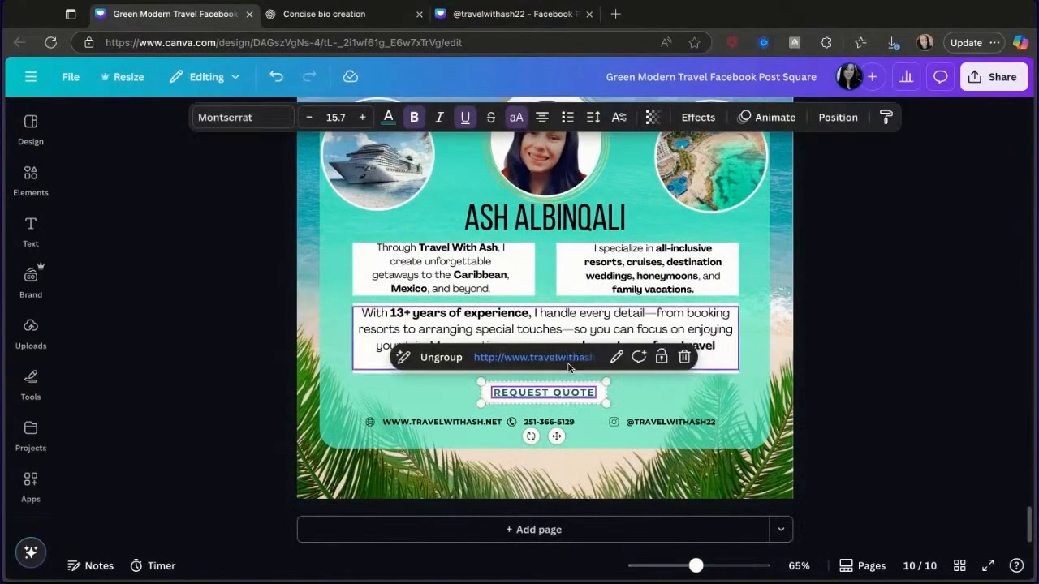
click(901, 309)
scroll(899, 311, up, 6)
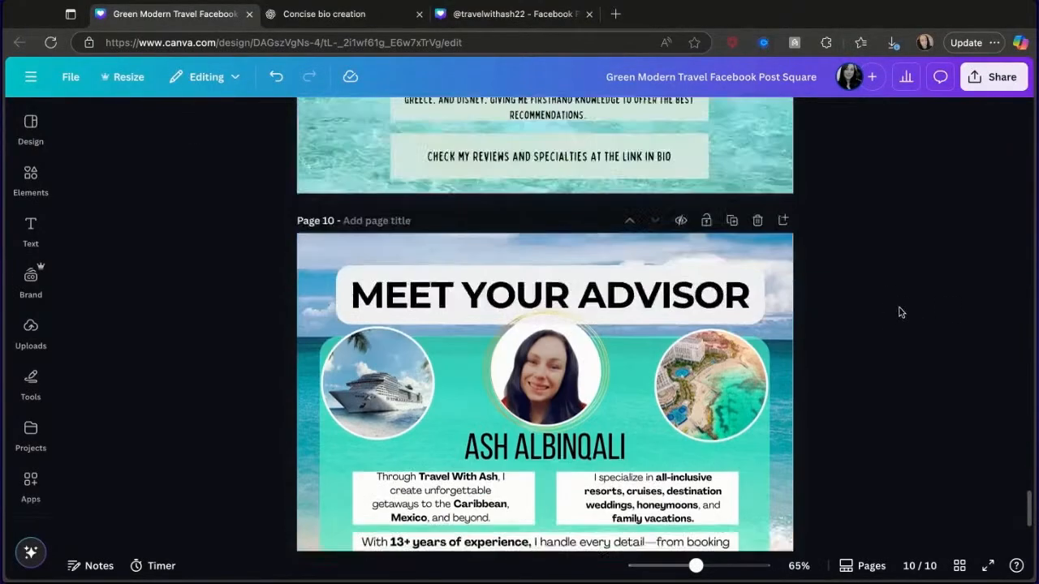
scroll(899, 312, up, 12)
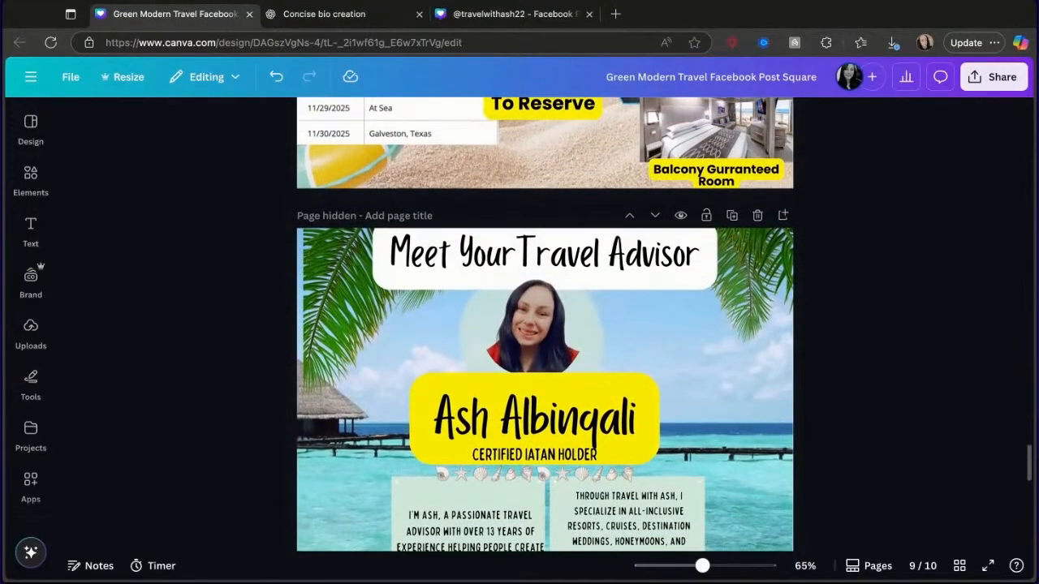
scroll(545, 325, down, 10)
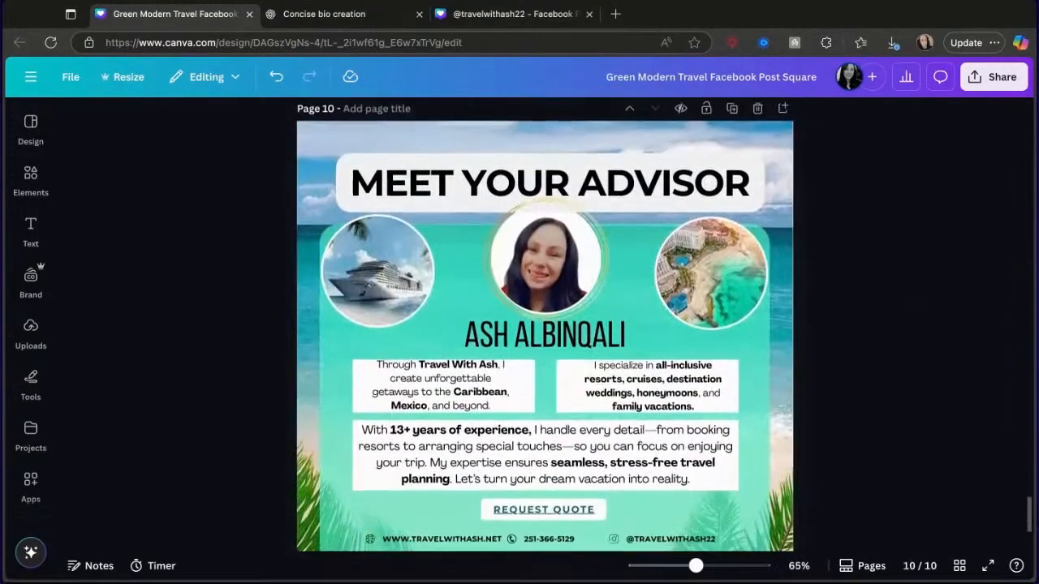
Step: Leave the square-post design for the Canva home page and open the Travel Promos document from the recent designs
click(21, 84)
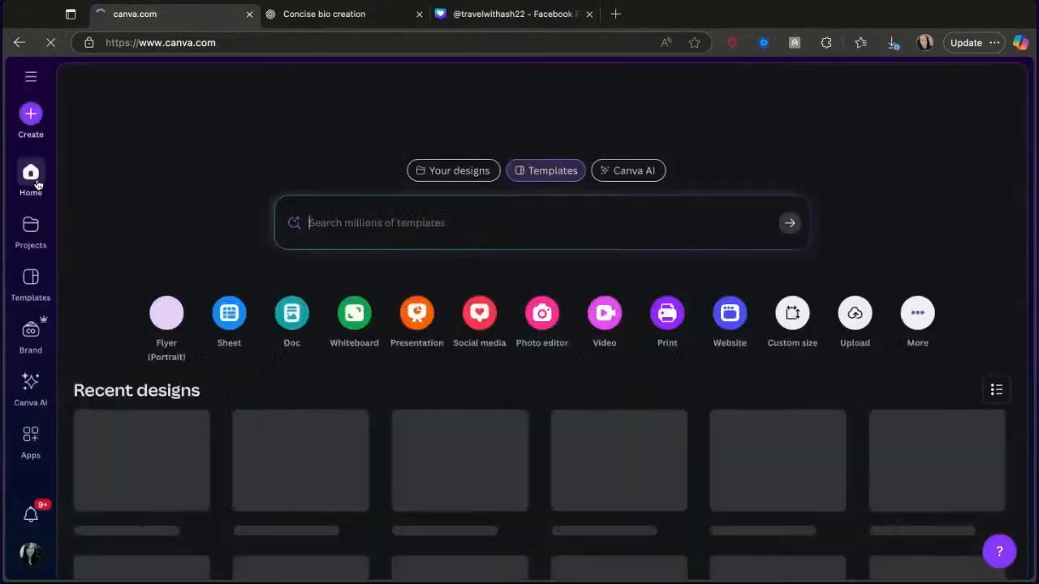
scroll(149, 273, down, 3)
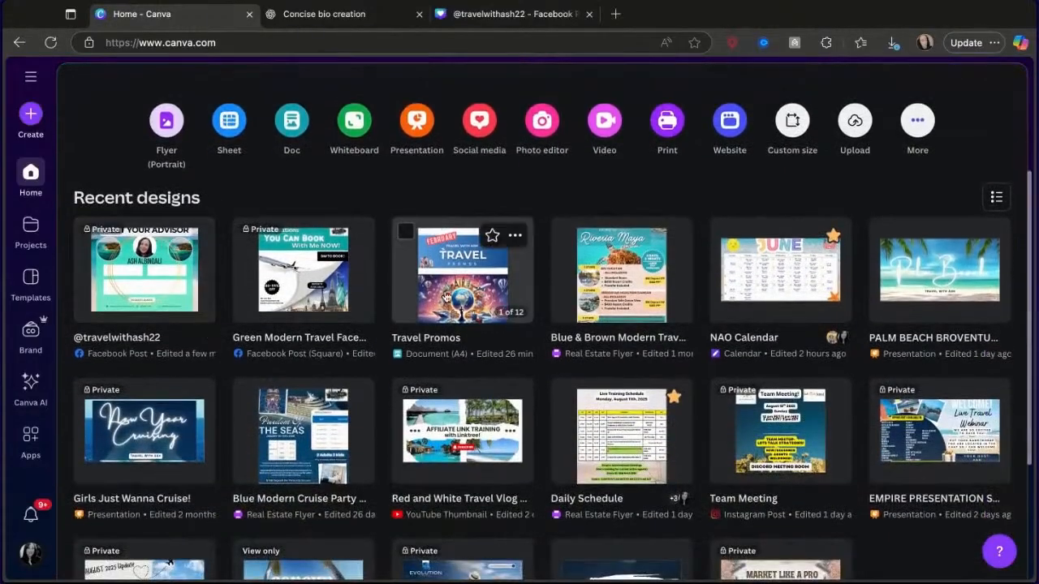
click(445, 297)
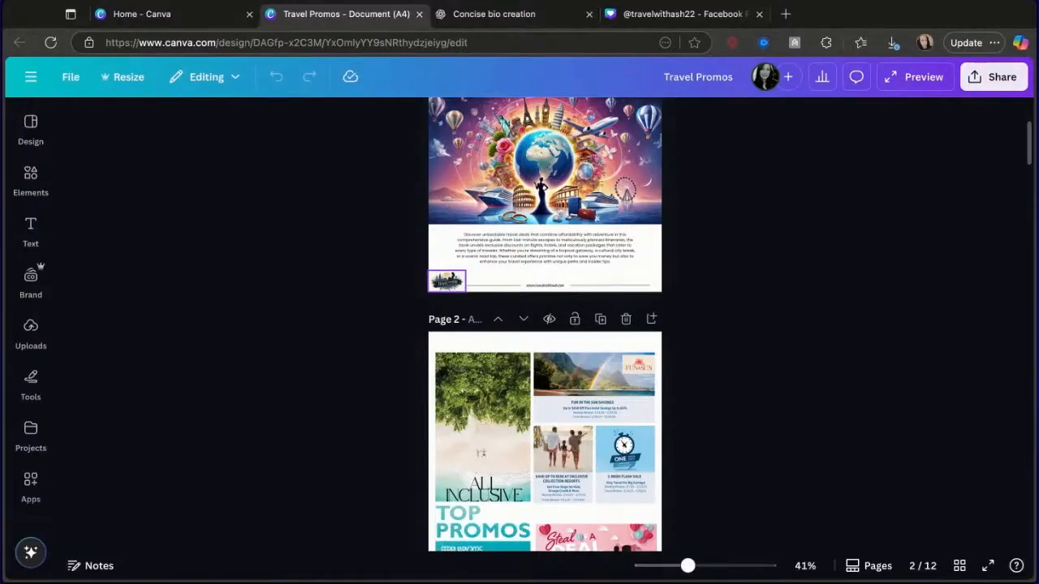
Step: Look through the Travel Promos document from the February cover to the "Meet Your Travel Advisor" page 11
scroll(505, 459, up, 5)
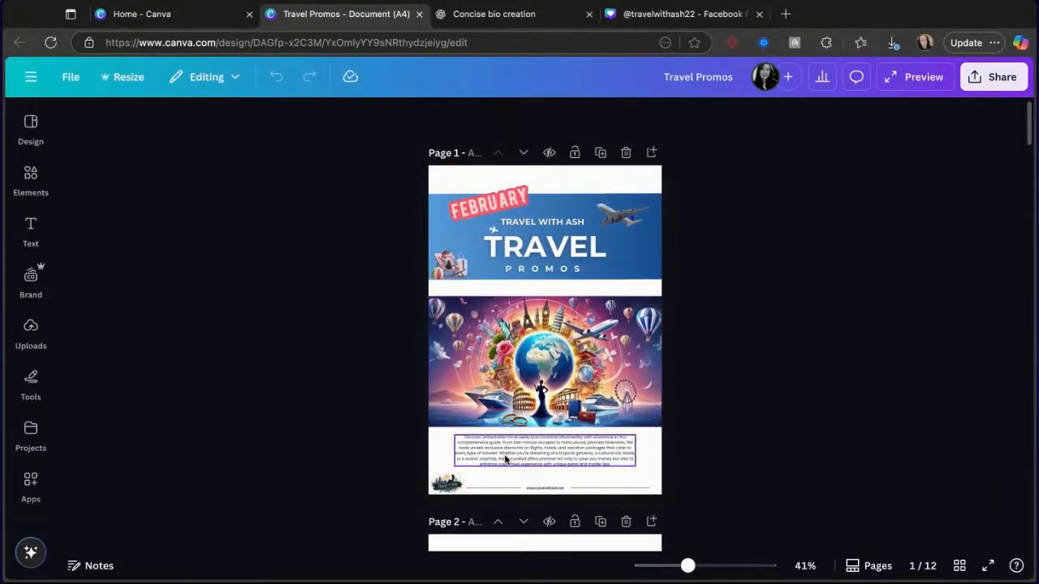
scroll(505, 459, down, 5)
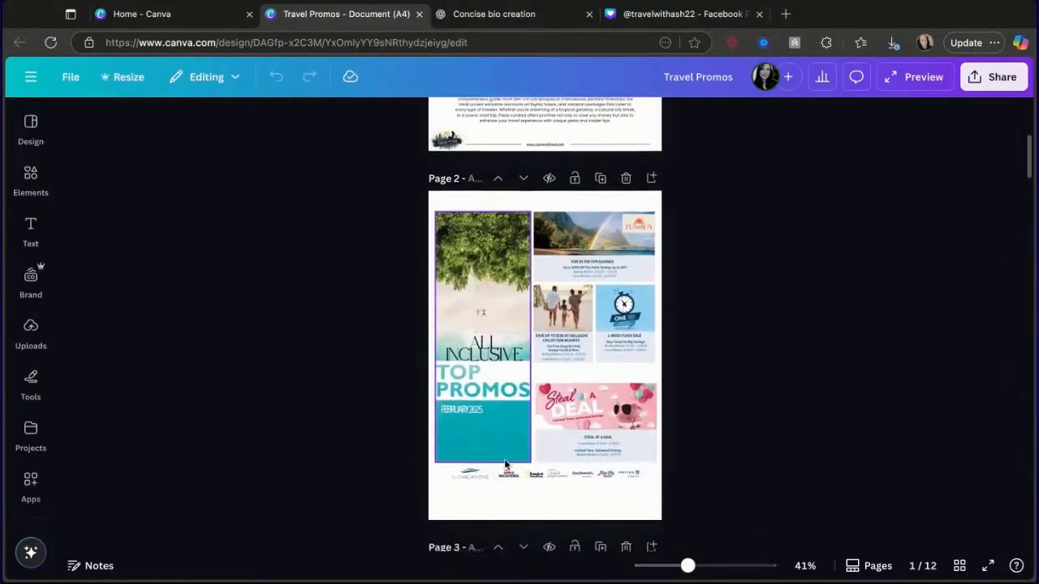
scroll(522, 493, down, 1)
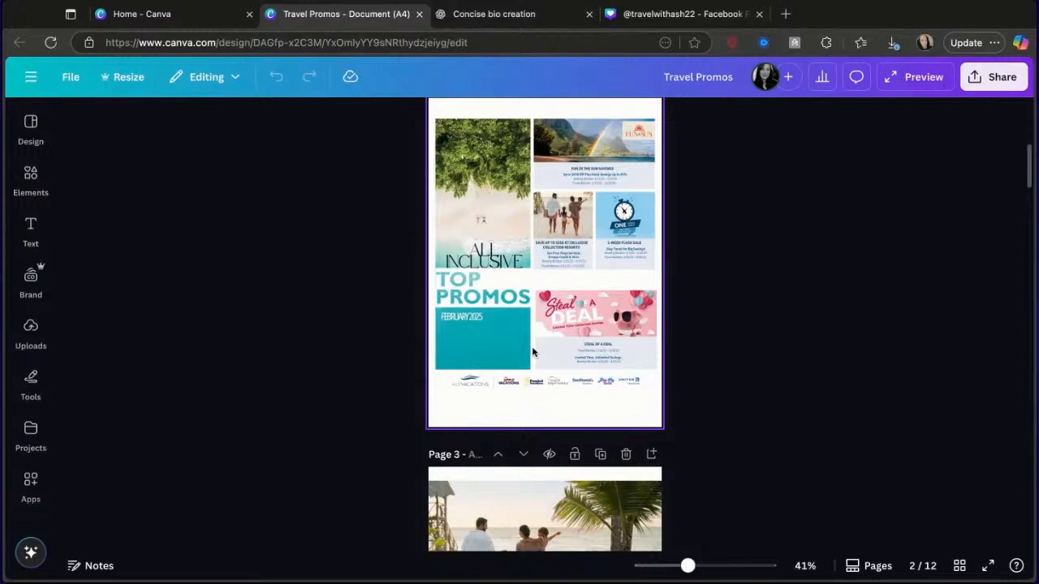
scroll(531, 365, down, 4)
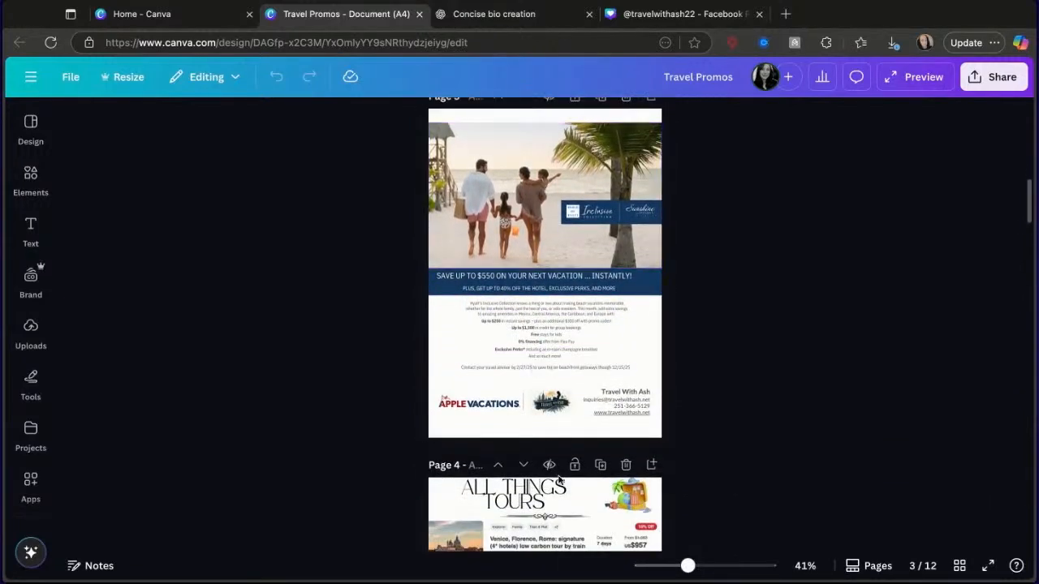
scroll(537, 379, down, 3)
scroll(536, 379, down, 2)
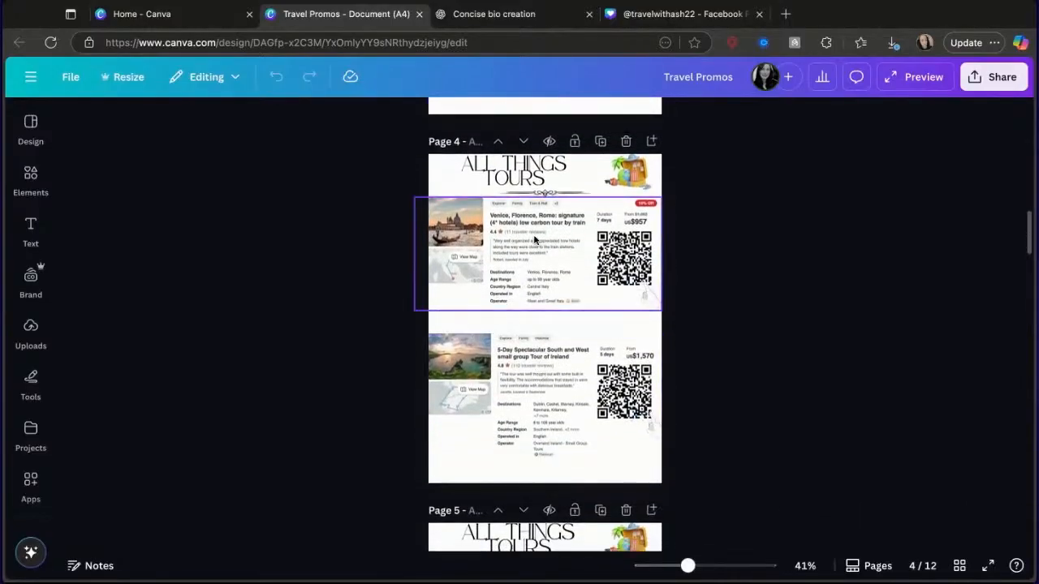
scroll(537, 379, down, 4)
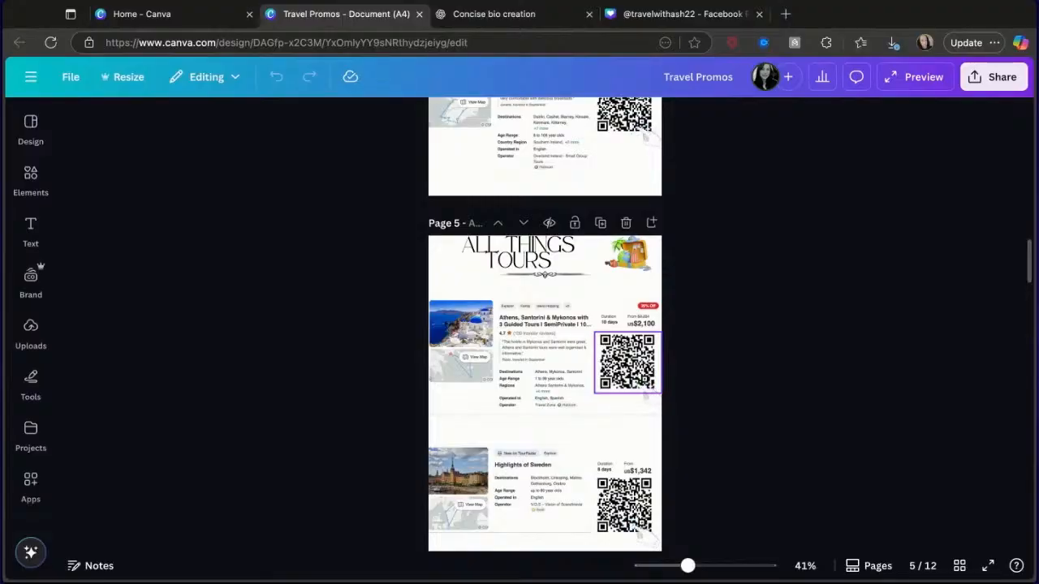
scroll(585, 395, down, 6)
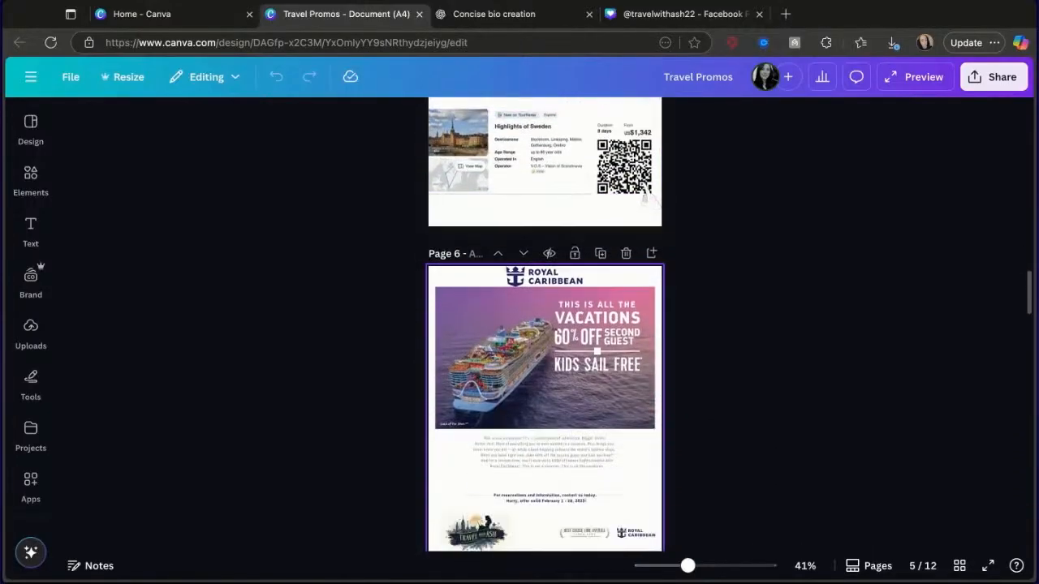
scroll(584, 396, down, 7)
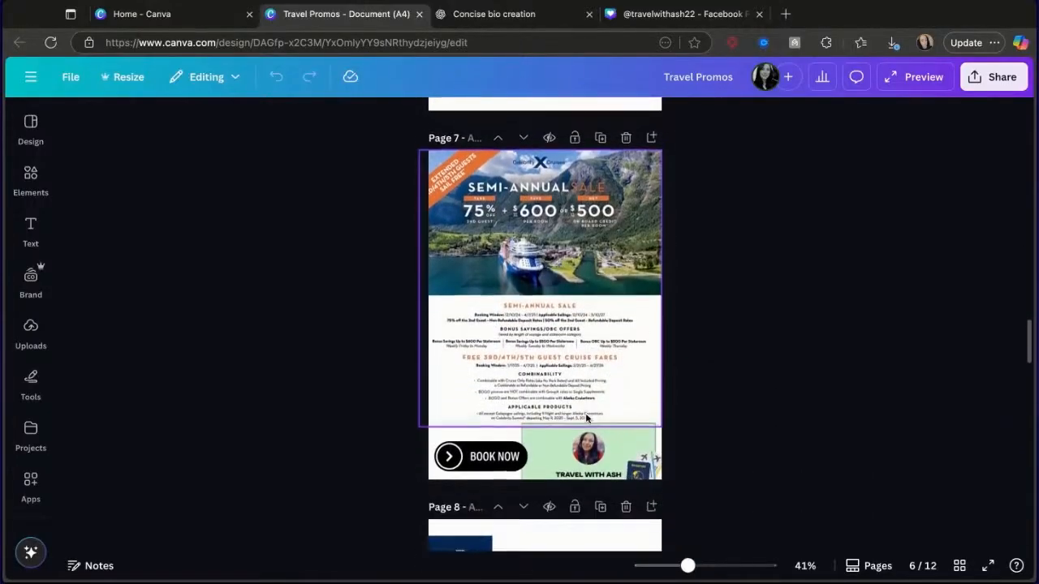
scroll(586, 418, down, 3)
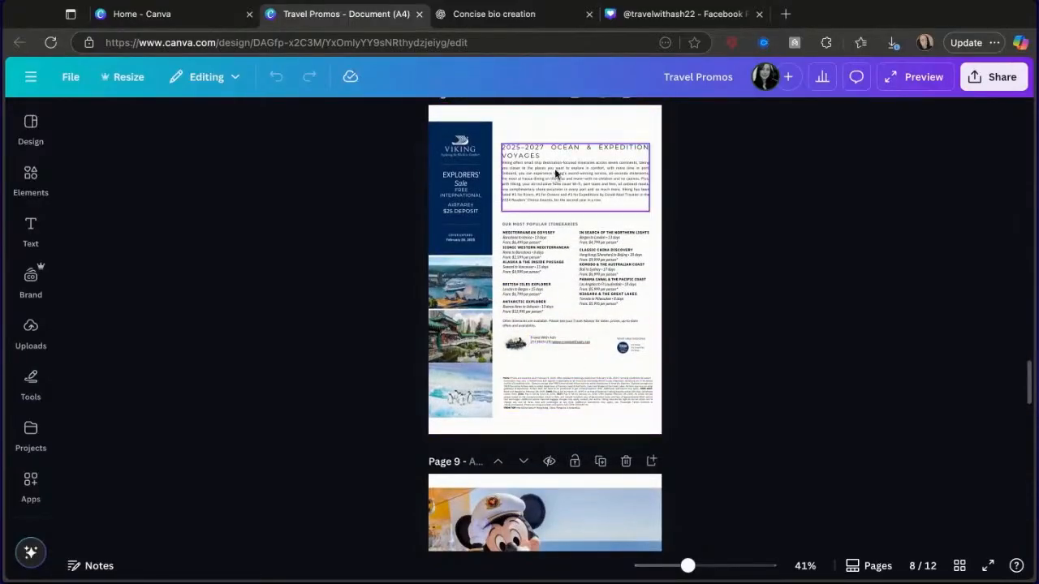
scroll(684, 394, down, 10)
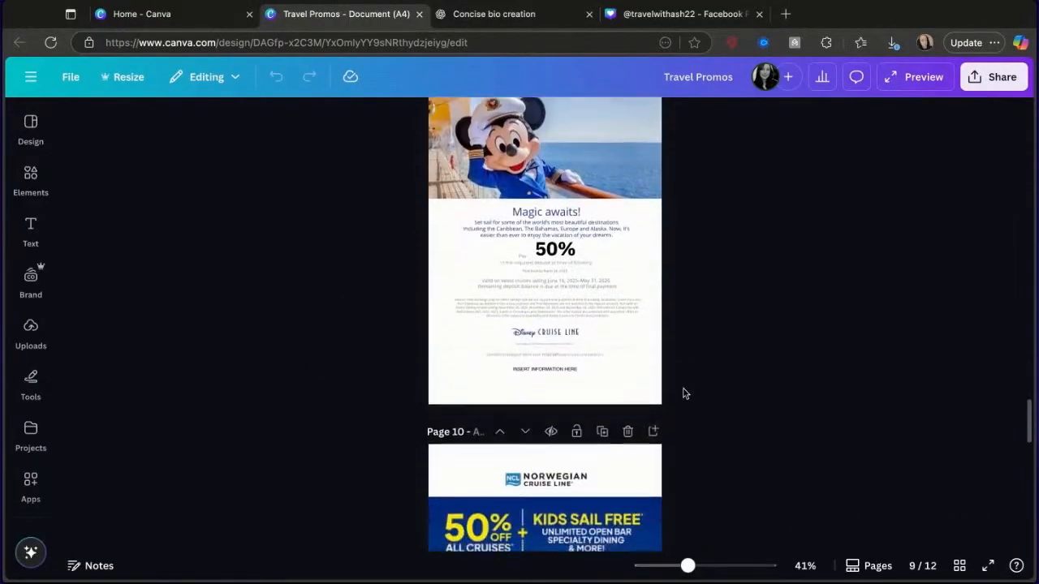
scroll(685, 354, down, 4)
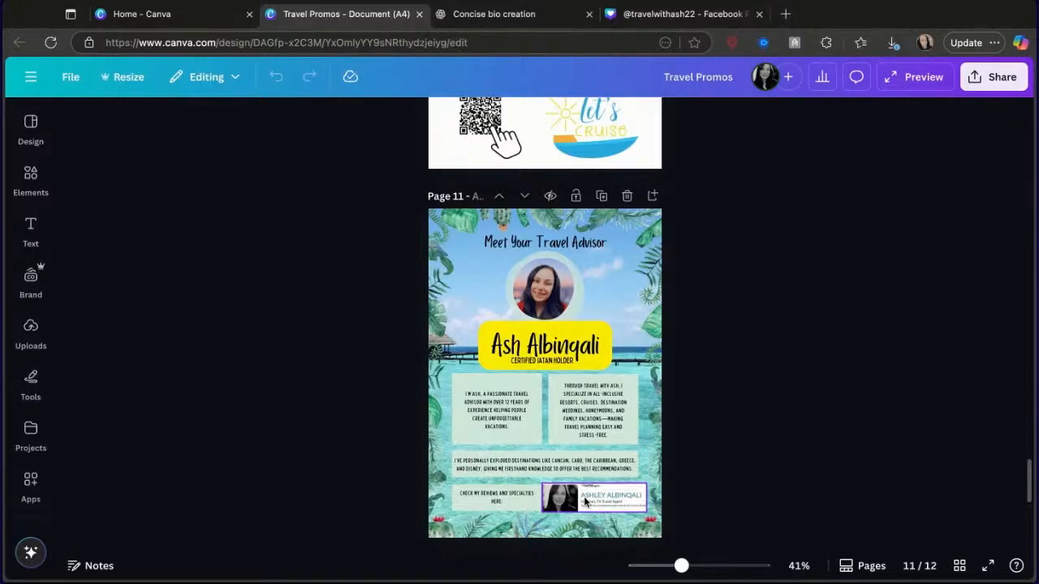
Step: Check the web link attached to the agent profile image on page 11 and return to the February cover page
scroll(584, 496, up, 5)
scroll(584, 496, down, 2)
click(668, 404)
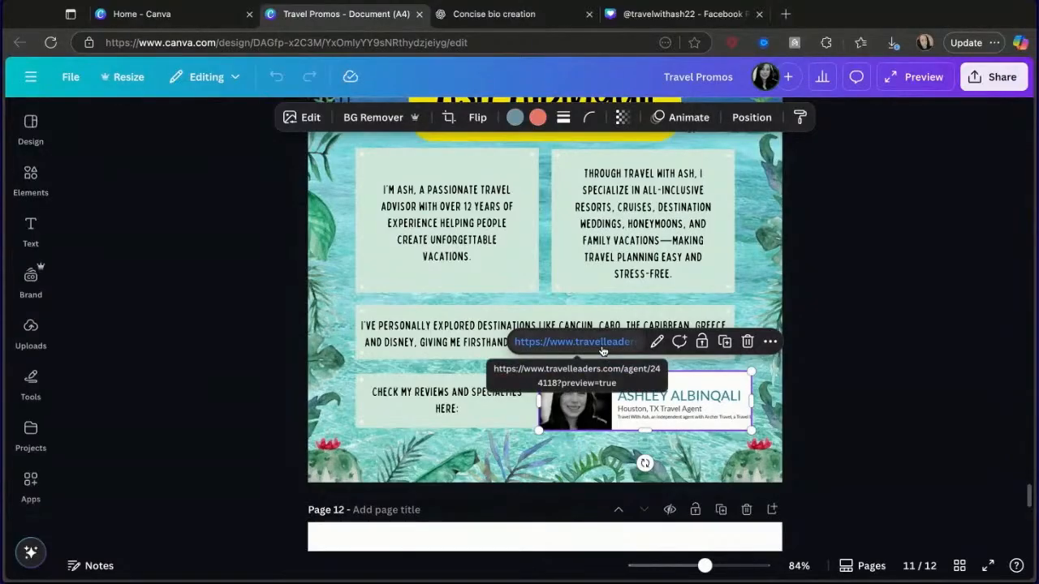
click(910, 370)
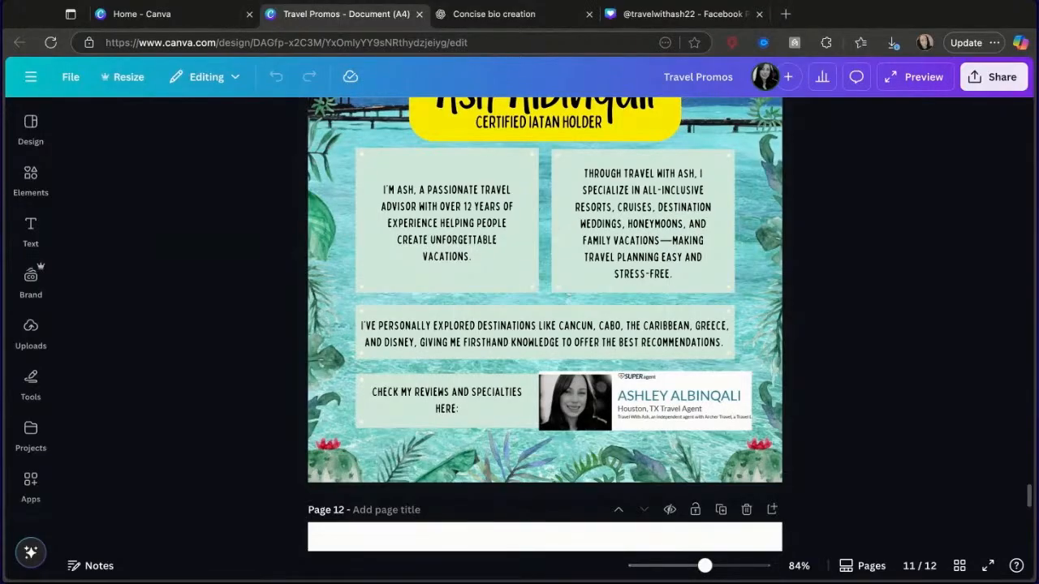
scroll(545, 324, up, 10)
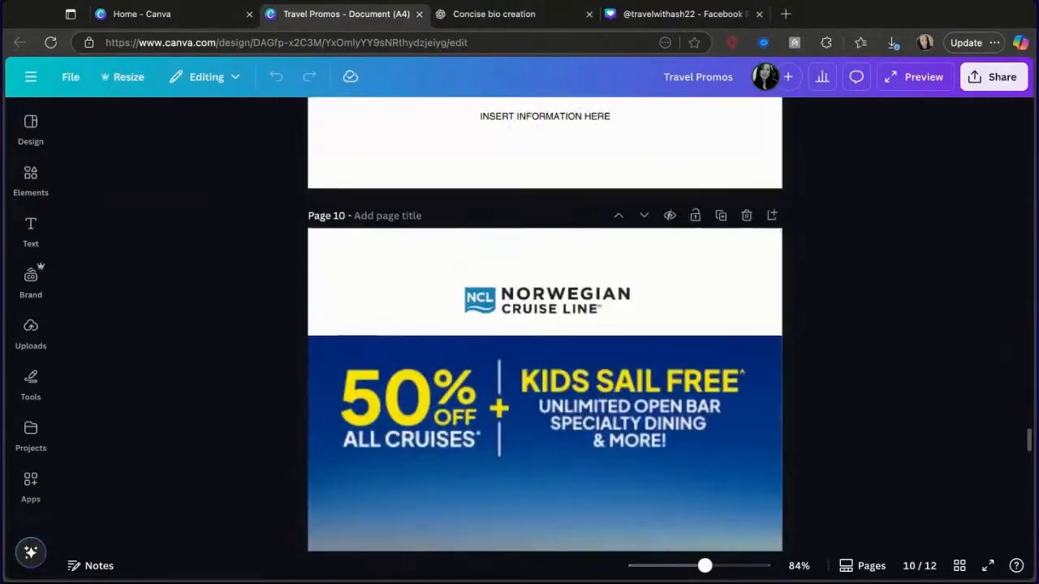
scroll(545, 324, up, 8)
scroll(545, 324, up, 20)
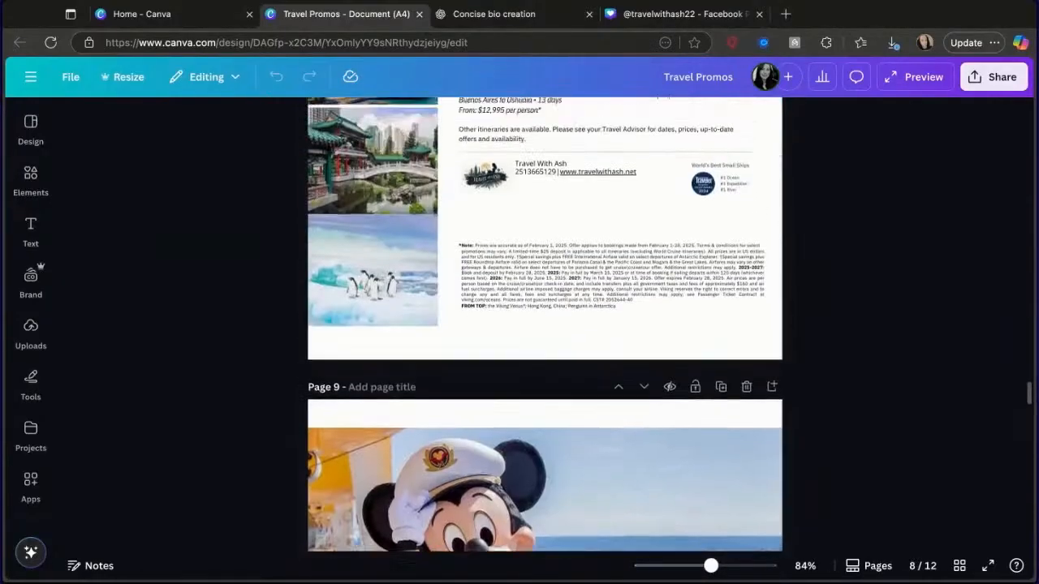
scroll(545, 324, up, 5)
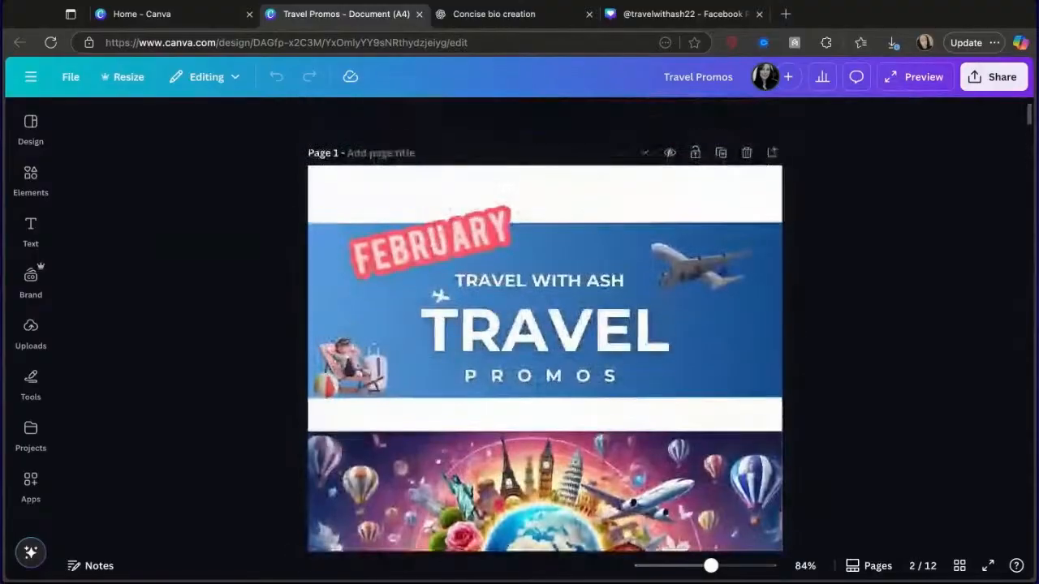
scroll(545, 323, down, 3)
scroll(545, 324, up, 3)
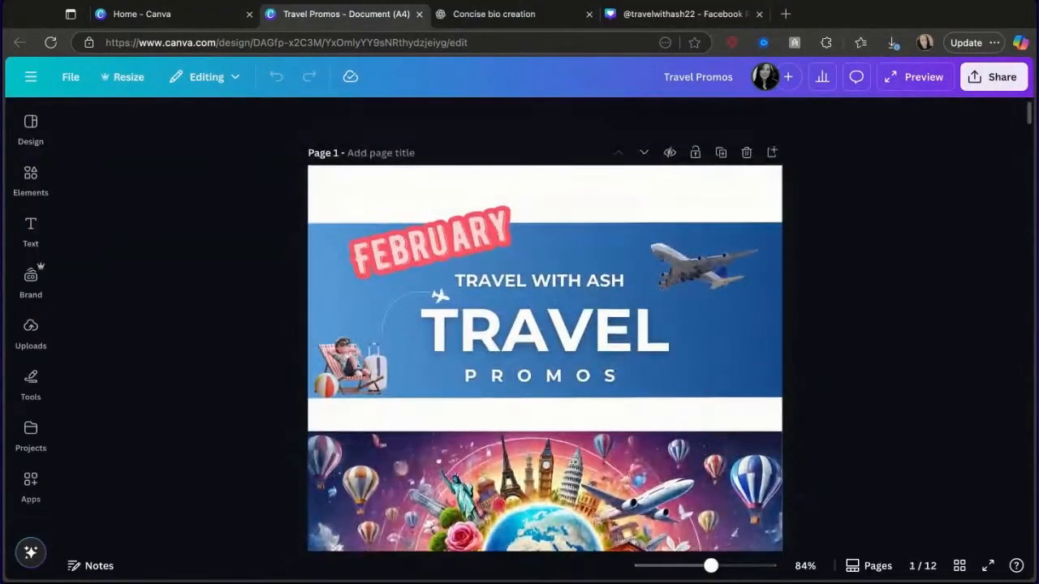
Step: Switch to the "Meet Your Advisor" Facebook Post design and copy its public template link
click(681, 15)
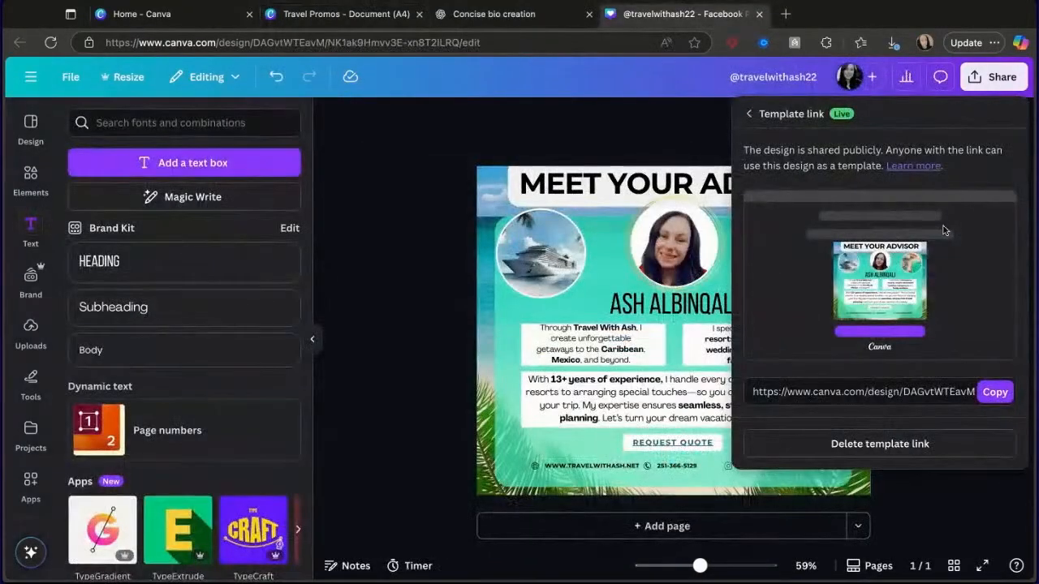
click(999, 392)
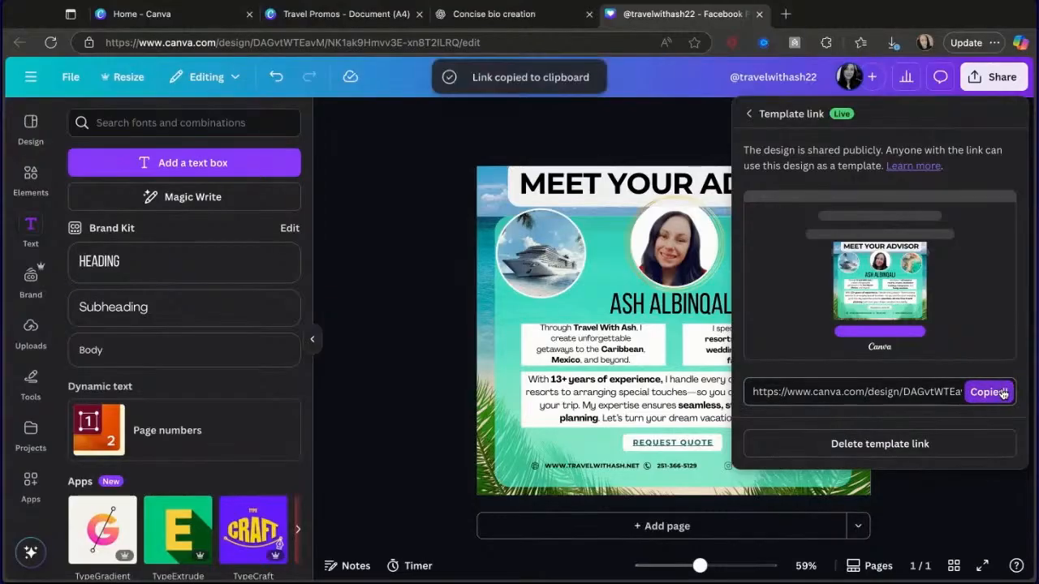